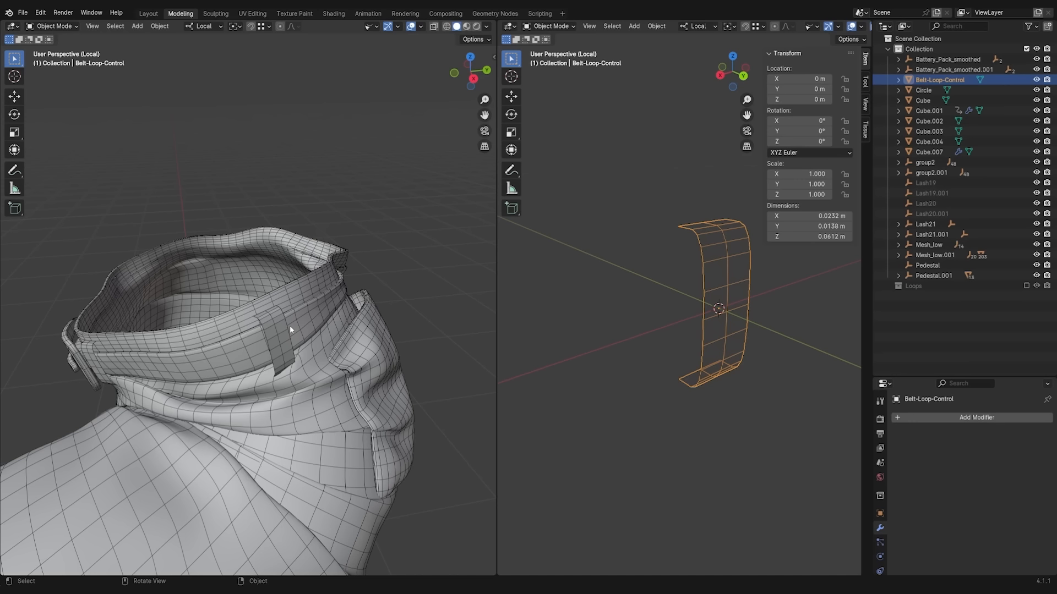
- Reshape the middle faces of Belt-Loop-Control into a flat, regular best-fit circle and delete them to open a hole
{"action": "middle_click_drag", "start_coordinate": [290, 325], "coordinate": [331, 319]}
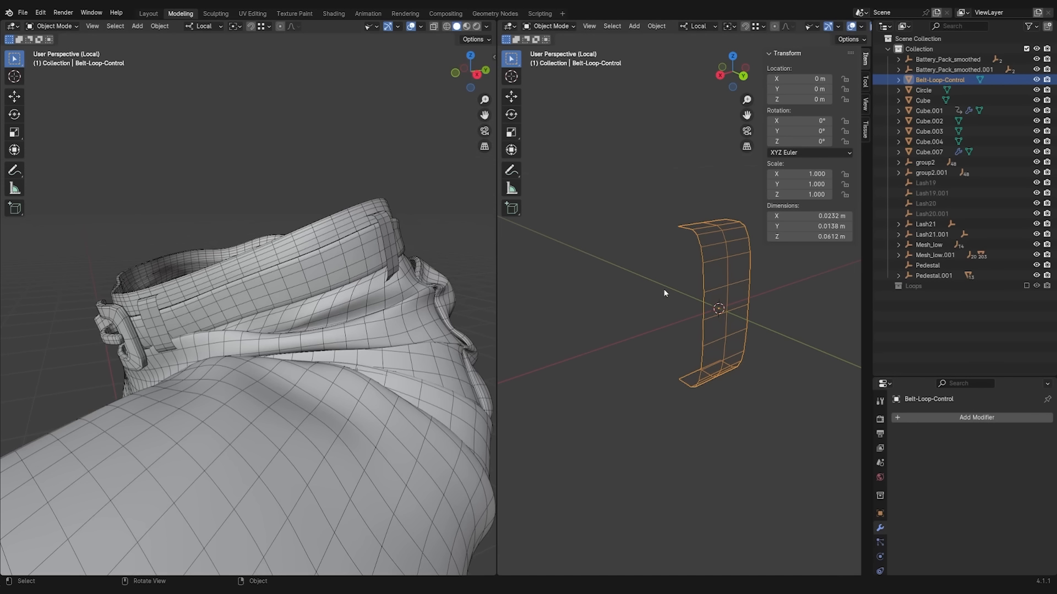
{"action": "left_click", "coordinate": [650, 279]}
{"action": "key", "text": "KP_1"}
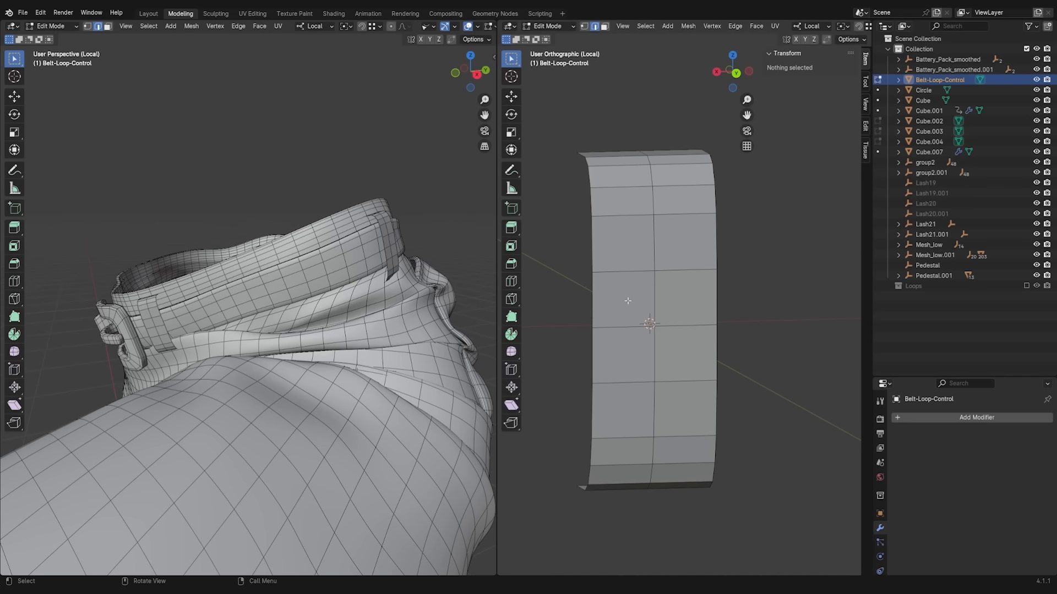
{"action": "left_click", "coordinate": [628, 301]}
{"action": "key", "text": "ctrl+r"}
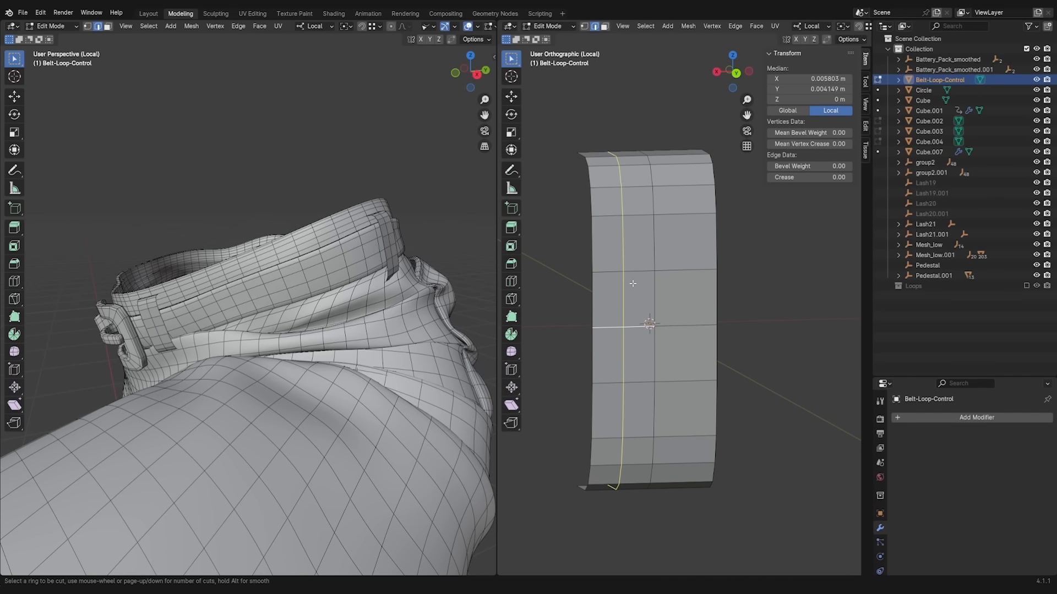
{"action": "key", "text": "Escape"}
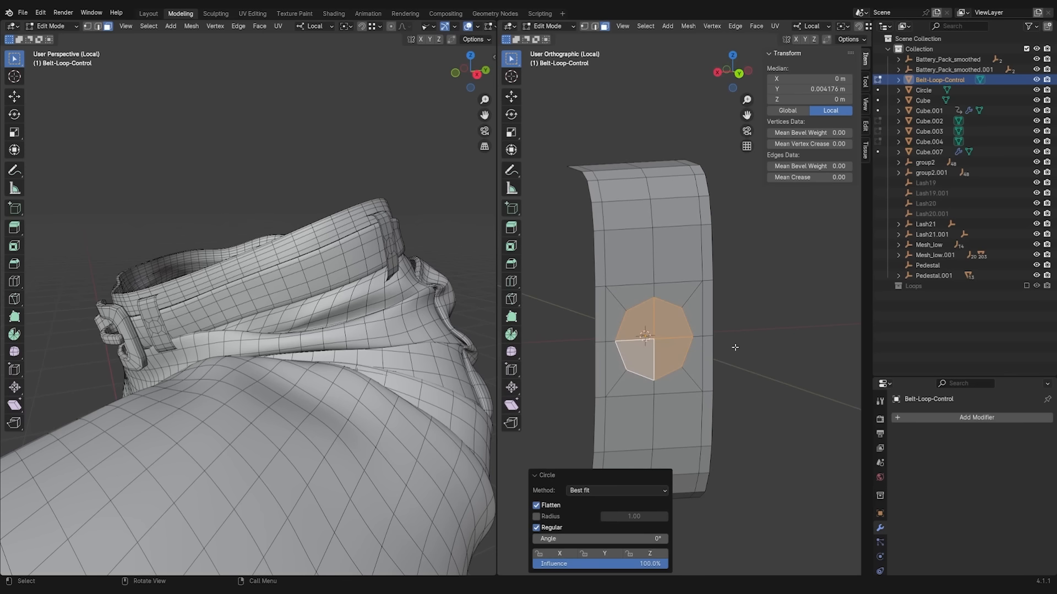
{"action": "key", "text": "x"}
{"action": "left_click", "coordinate": [732, 345]}
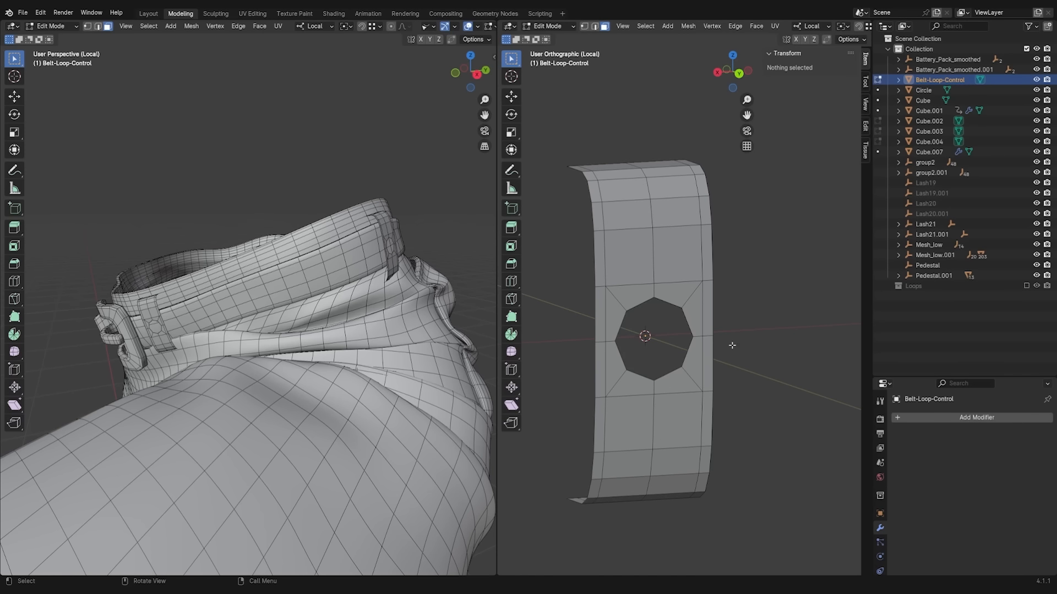
- Add a Solidify modifier to Belt-Loop-Control in Object Mode and set its thickness to 0.004 m
{"action": "scroll", "coordinate": [327, 309], "scroll_direction": "up", "scroll_amount": 5}
{"action": "scroll", "coordinate": [327, 310], "scroll_direction": "down", "scroll_amount": 5}
{"action": "middle_click_drag", "start_coordinate": [327, 309], "coordinate": [331, 286]}
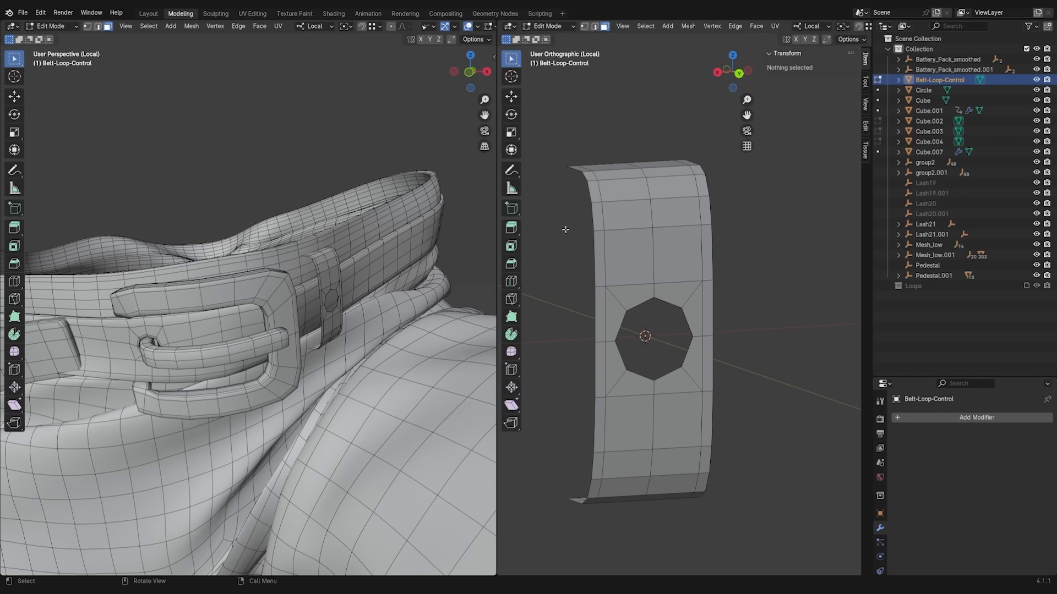
{"action": "middle_click_drag", "start_coordinate": [620, 234], "coordinate": [634, 242]}
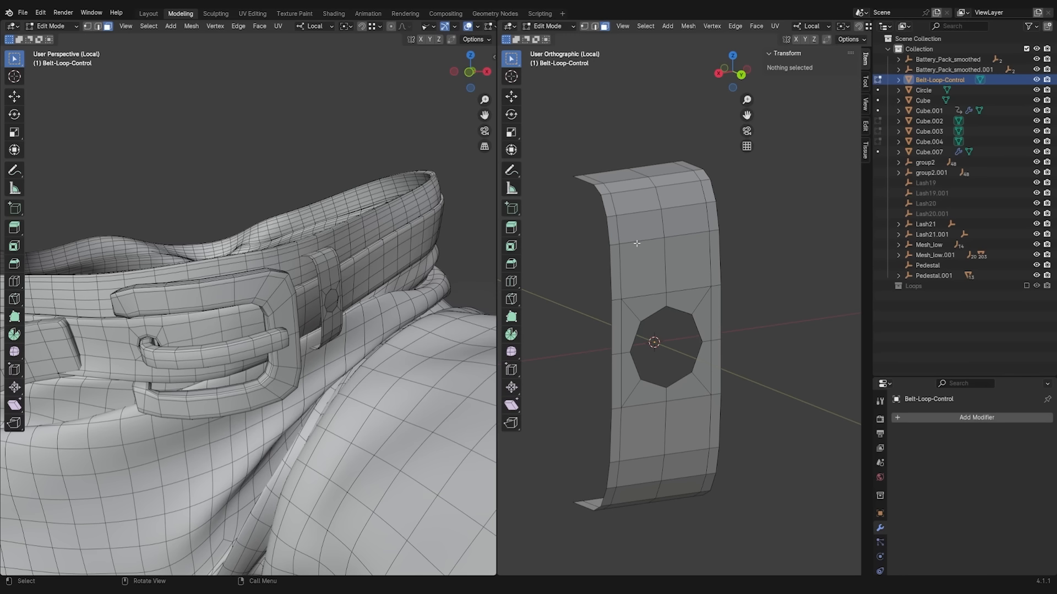
{"action": "key", "text": "Tab"}
{"action": "left_click", "coordinate": [949, 416]}
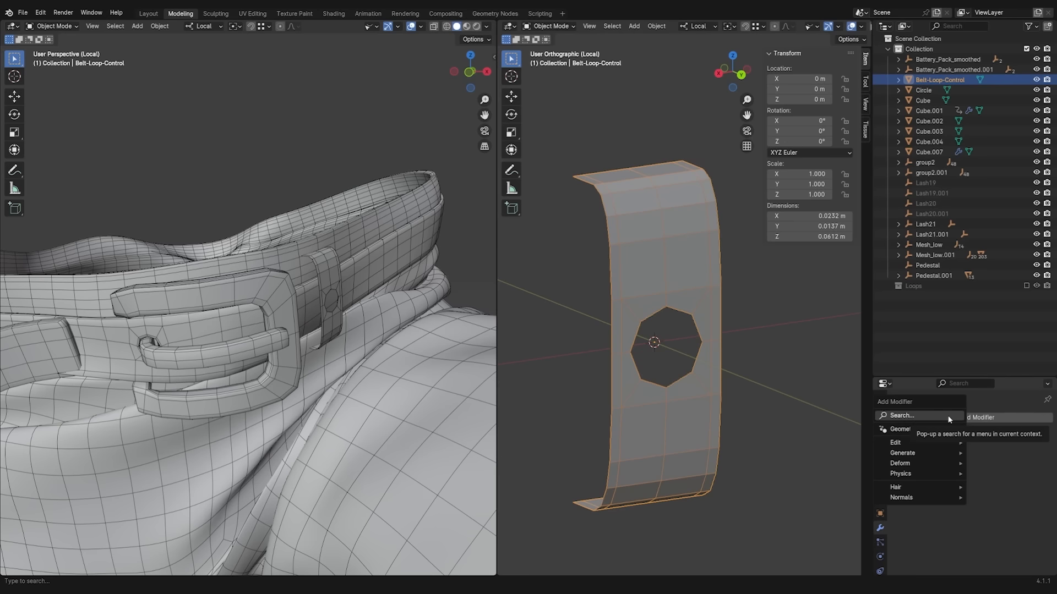
{"action": "type", "text": "so"}
{"action": "key", "text": "Return"}
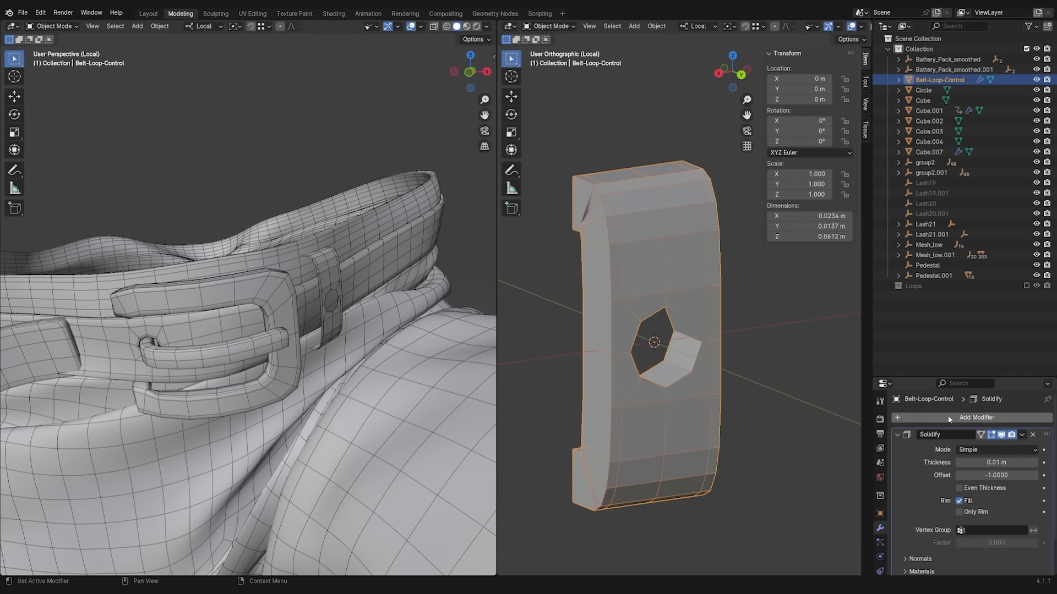
{"action": "mouse_move", "coordinate": [996, 463]}
{"action": "left_mouse_down"}
{"action": "mouse_move", "coordinate": [972, 463]}
{"action": "mouse_move", "coordinate": [1002, 463]}
{"action": "left_mouse_up"}
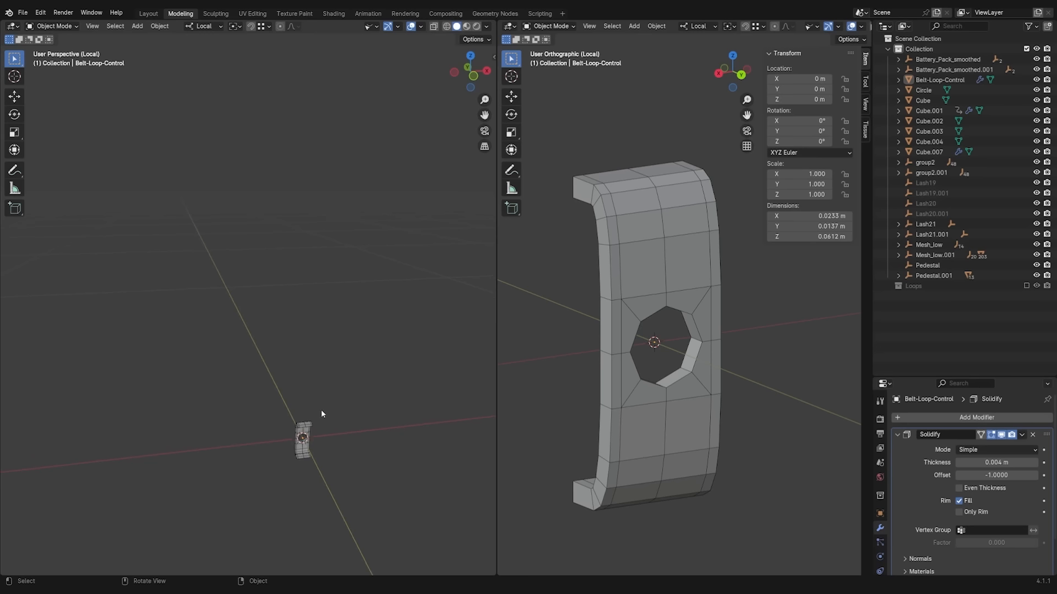
- Select the belt loops Cube.002, Cube.003 and Cube.004 with Belt-Loop-Control active and copy its modifiers to them
{"action": "middle_click_drag", "start_coordinate": [317, 395], "coordinate": [316, 311]}
{"action": "left_click", "coordinate": [306, 424]}
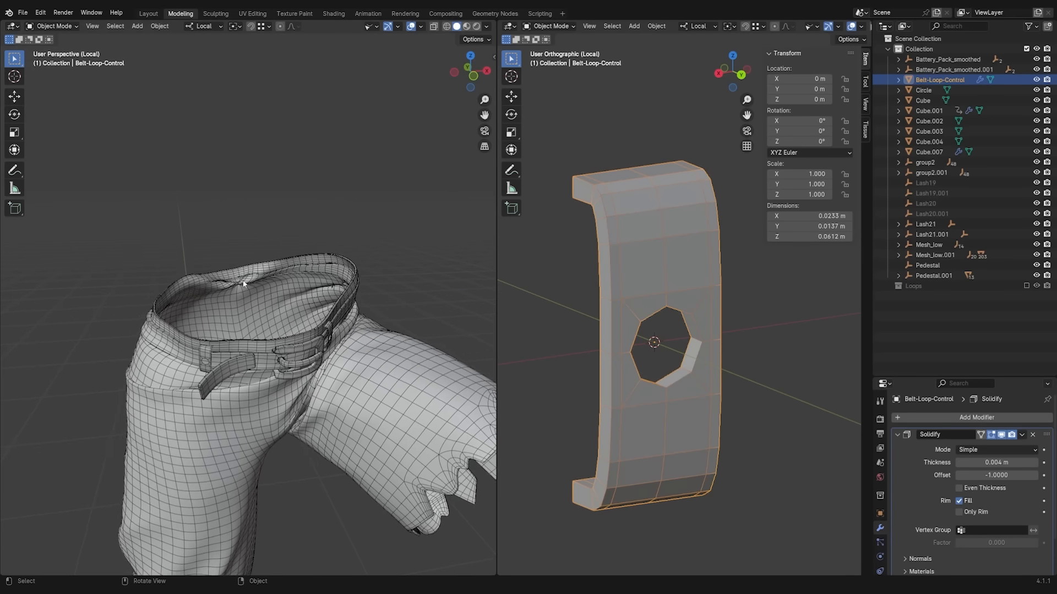
{"action": "scroll", "coordinate": [244, 284], "scroll_direction": "up", "scroll_amount": 3}
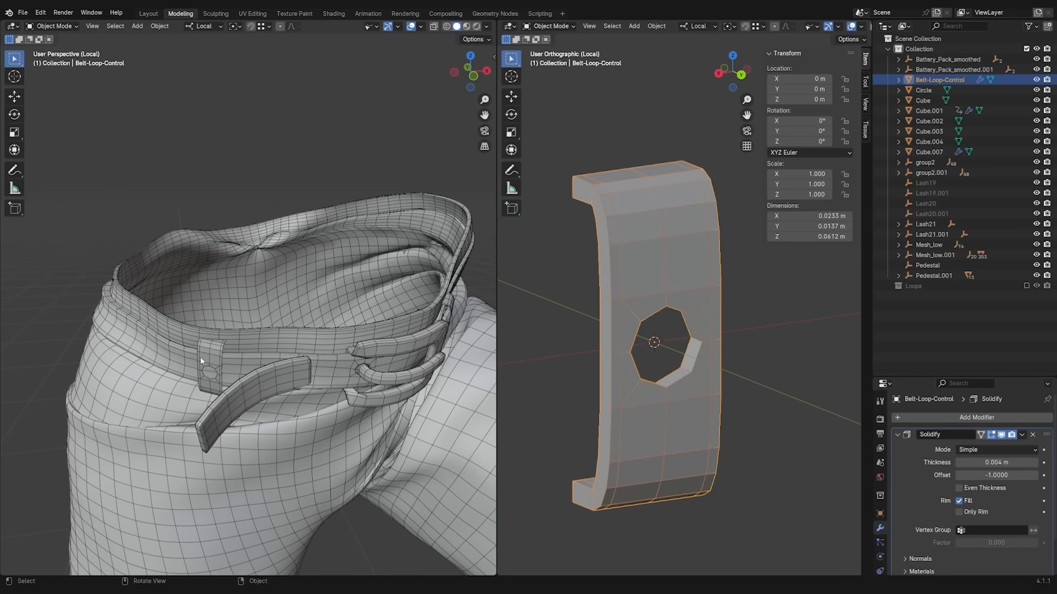
{"action": "left_click", "coordinate": [207, 349]}
{"action": "scroll", "coordinate": [207, 349], "scroll_direction": "up", "scroll_amount": 3}
{"action": "left_click", "coordinate": [135, 333], "text": "shift"}
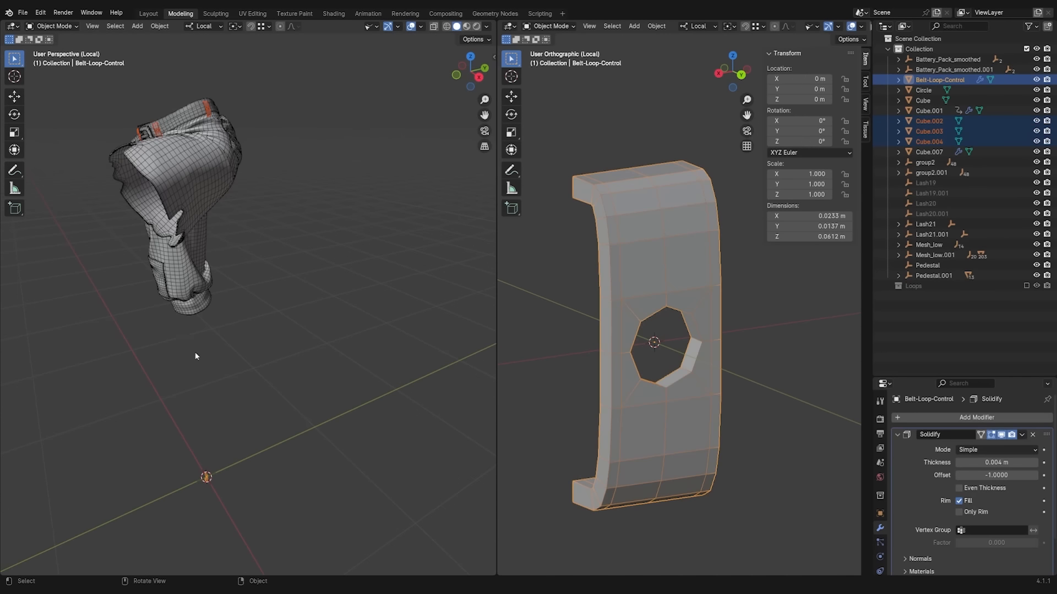
{"action": "middle_click_drag", "start_coordinate": [195, 354], "coordinate": [330, 309]}
{"action": "scroll", "coordinate": [315, 197], "scroll_direction": "up", "scroll_amount": 6}
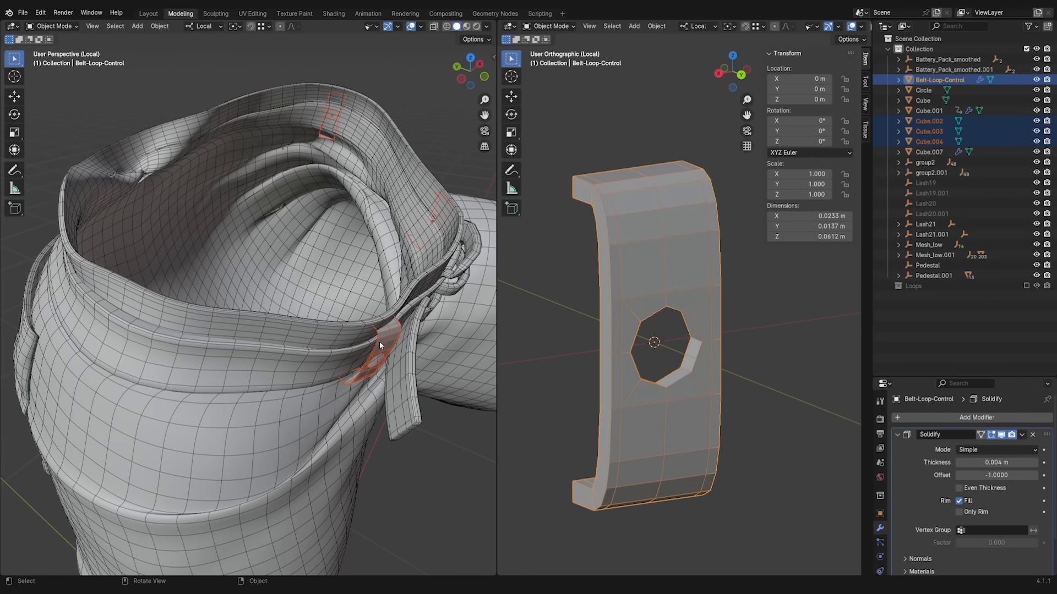
{"action": "key", "text": "ctrl+l"}
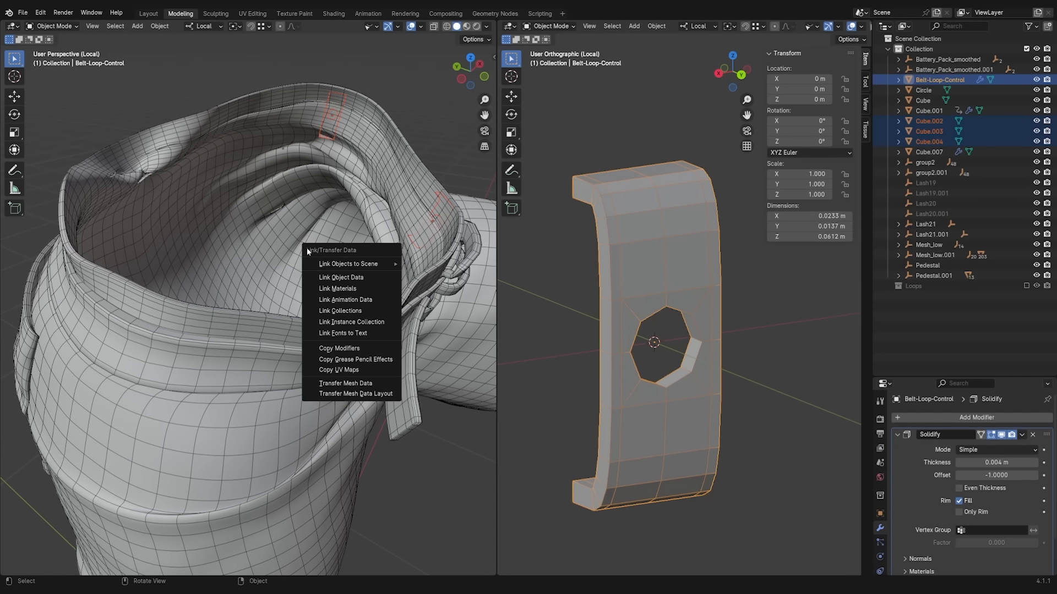
{"action": "left_click", "coordinate": [345, 351]}
- Try a different Solidify thickness on Belt-Loop-Control alone, checking the loops on the pants, and undo the change
{"action": "middle_click_drag", "start_coordinate": [345, 351], "coordinate": [302, 285]}
{"action": "middle_click_drag", "start_coordinate": [293, 323], "coordinate": [270, 339]}
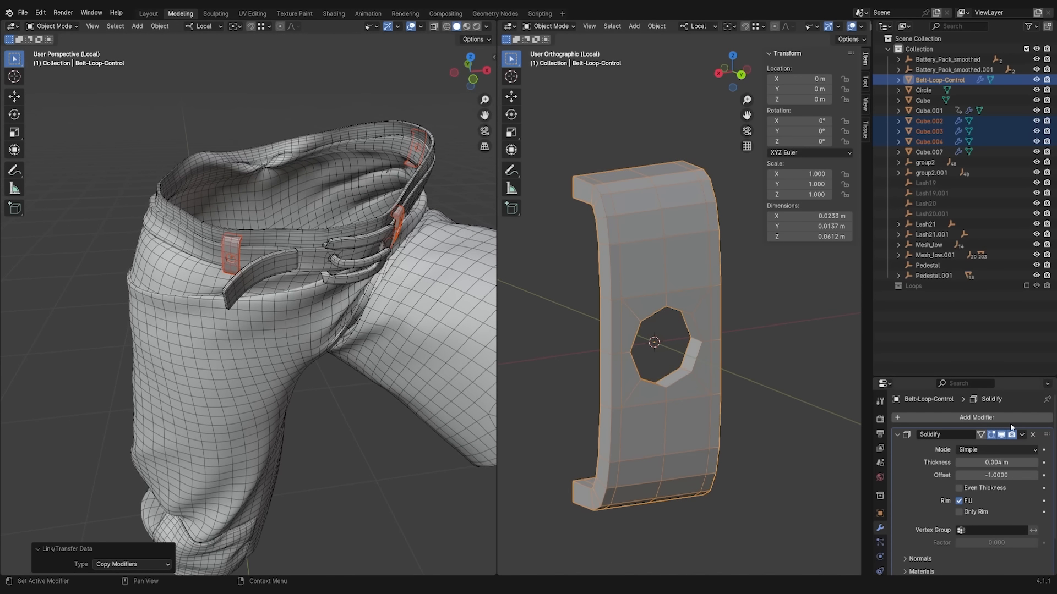
{"action": "left_click", "coordinate": [651, 233]}
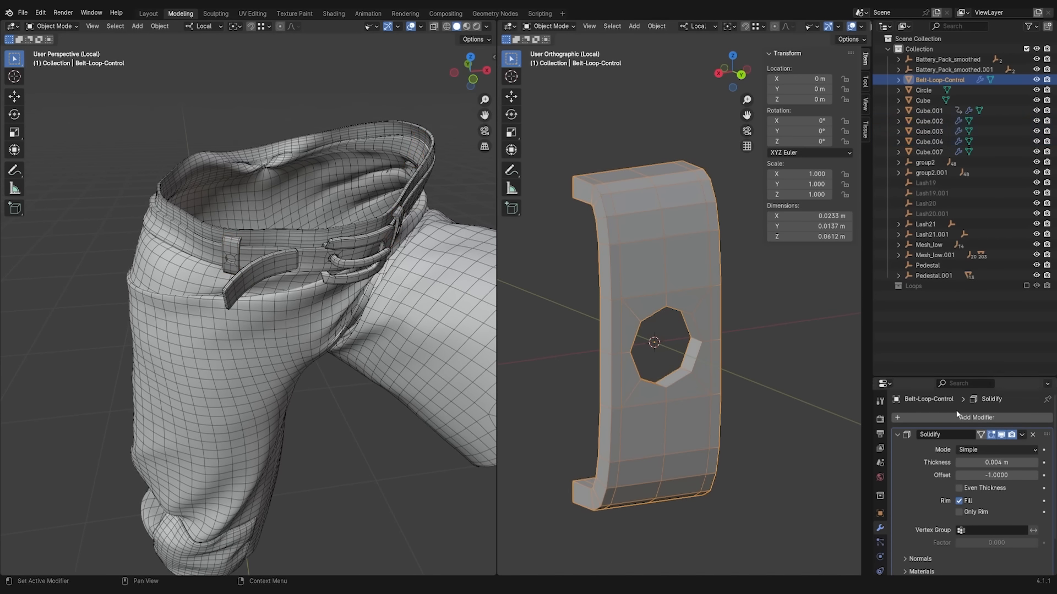
{"action": "left_click_drag", "start_coordinate": [996, 462], "coordinate": [479, 373]}
{"action": "middle_click_drag", "start_coordinate": [478, 373], "coordinate": [327, 325]}
{"action": "scroll", "coordinate": [327, 324], "scroll_direction": "up", "scroll_amount": 5}
{"action": "key", "text": "ctrl+z"}
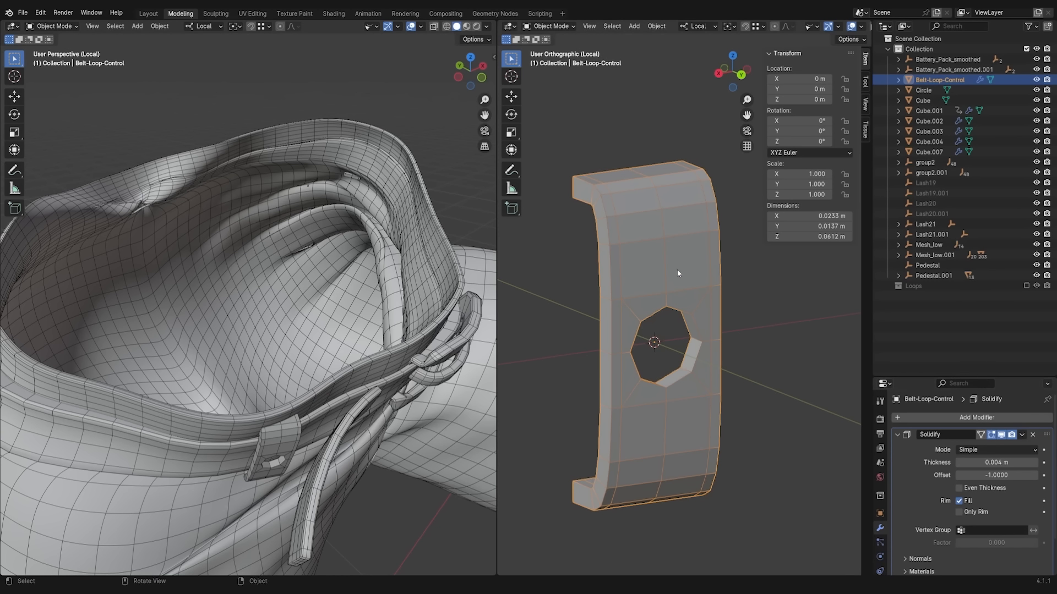
- Copy Belt-Loop-Control's Solidify thickness as a new driver and paste it onto the Solidify thickness of Cube.002
{"action": "right_click", "coordinate": [983, 462]}
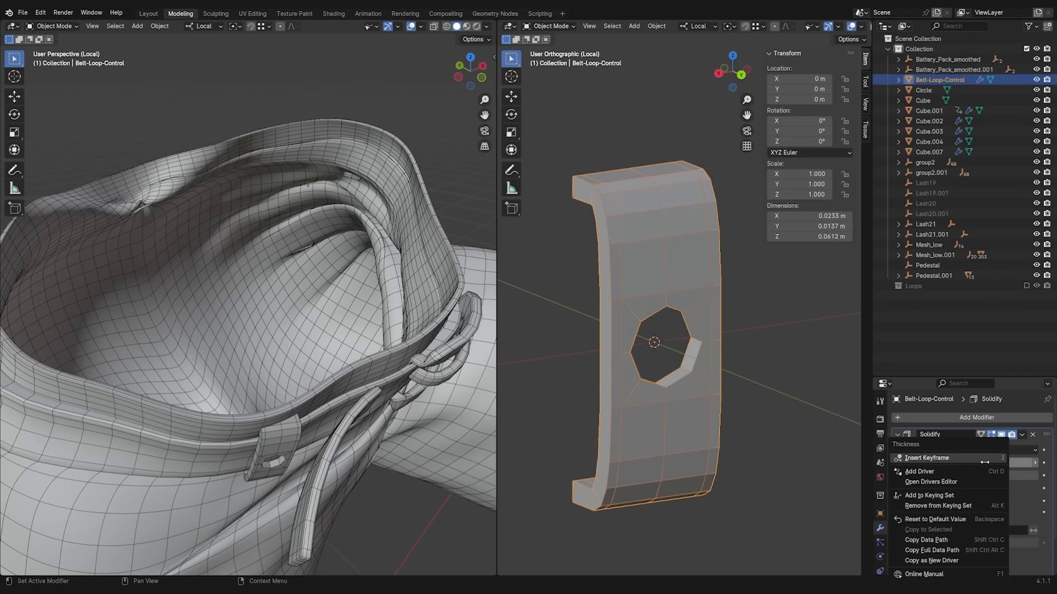
{"action": "left_click", "coordinate": [936, 560]}
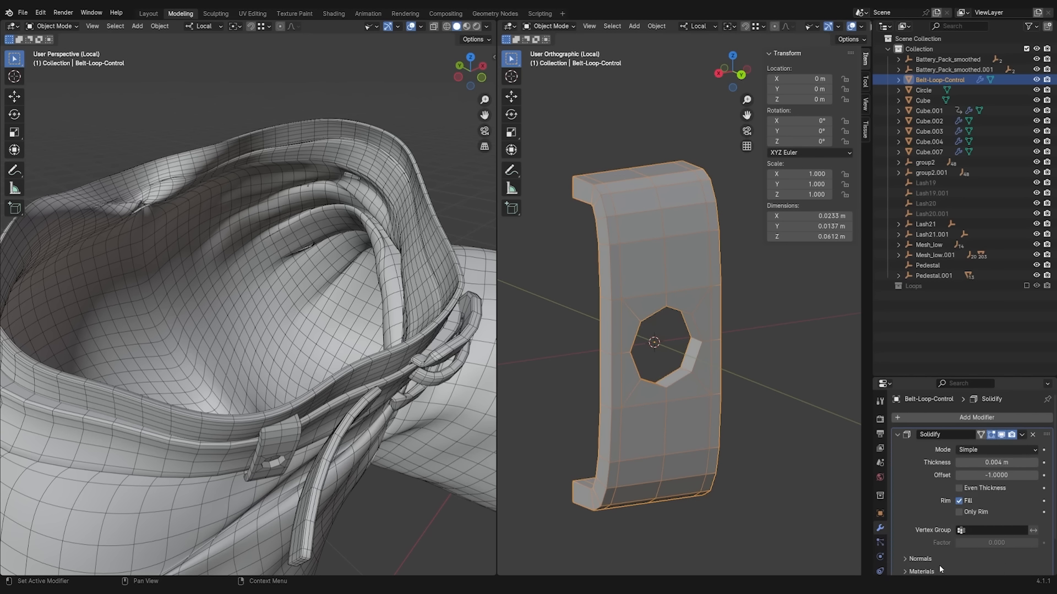
{"action": "left_click", "coordinate": [292, 436]}
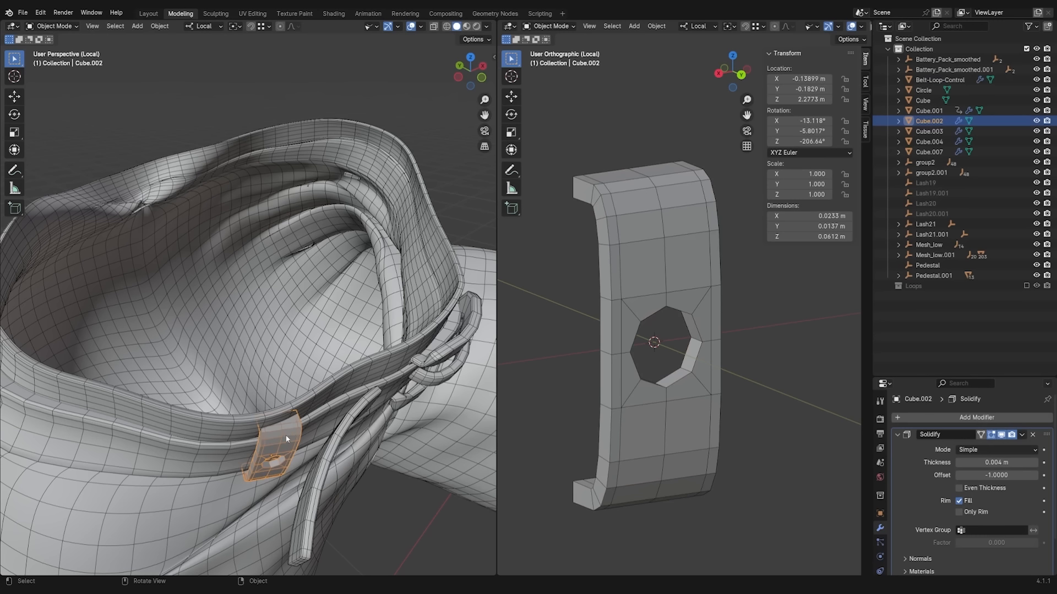
{"action": "right_click", "coordinate": [983, 467]}
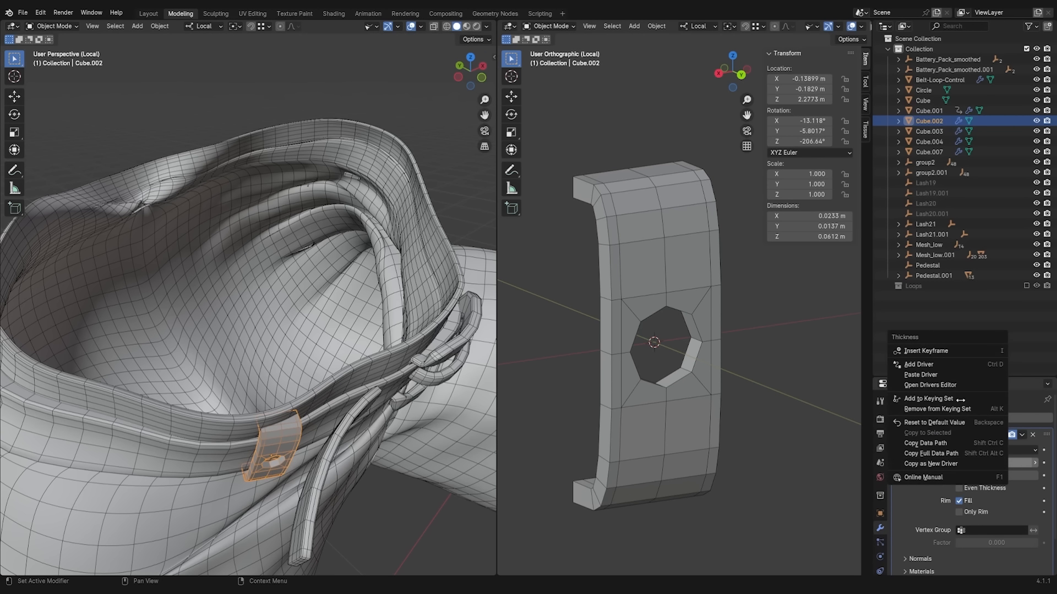
{"action": "left_click", "coordinate": [921, 375]}
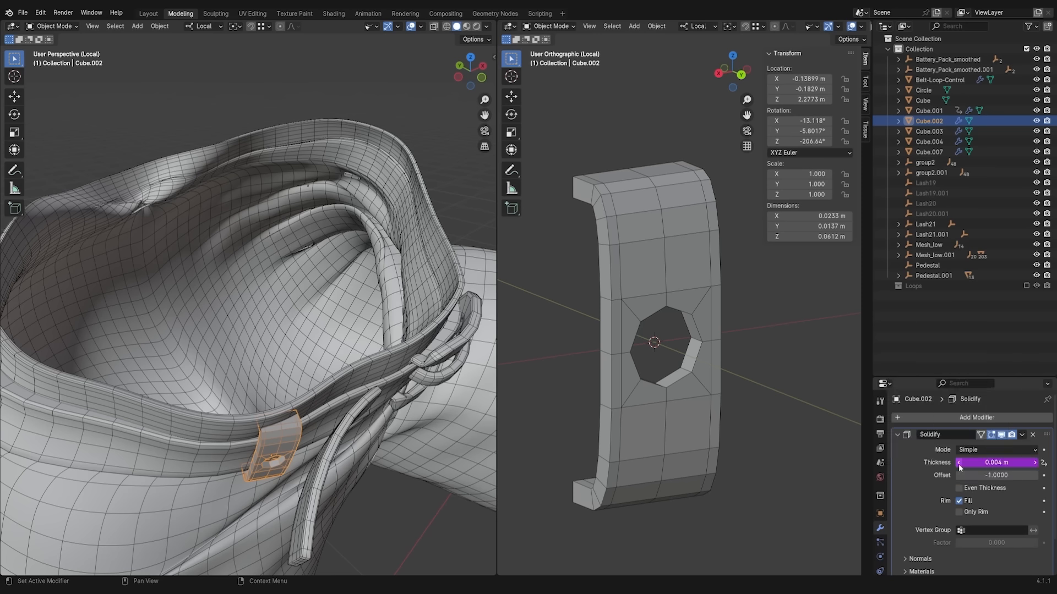
- Test the driver on Cube.002 by raising Belt-Loop-Control's thickness to 0.014 m and bringing it back to 0.004 m
{"action": "left_click", "coordinate": [717, 300]}
{"action": "middle_click_drag", "start_coordinate": [296, 401], "coordinate": [347, 359]}
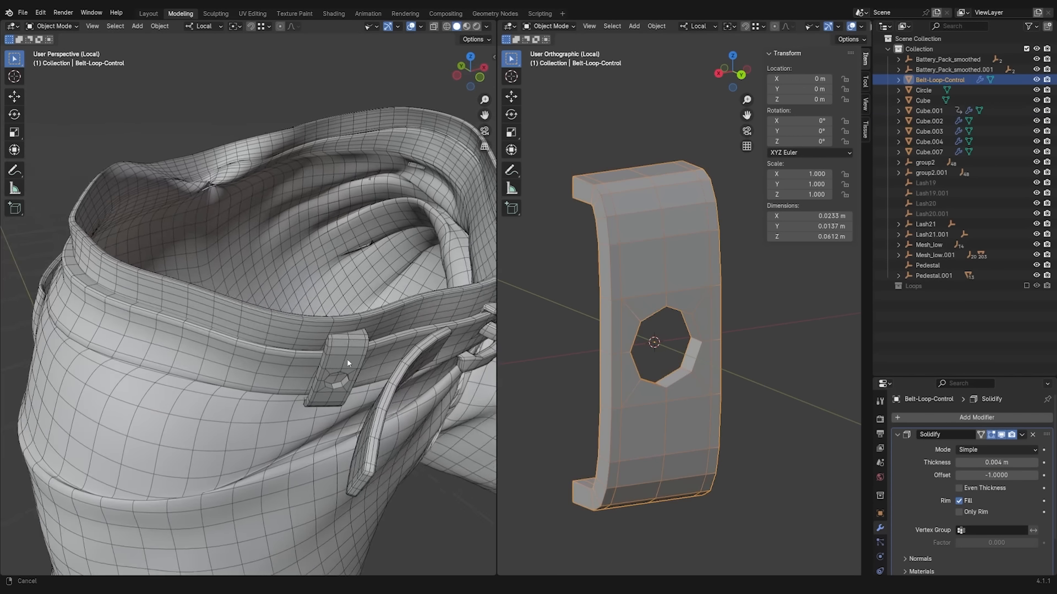
{"action": "scroll", "coordinate": [374, 366], "scroll_direction": "up", "scroll_amount": 6}
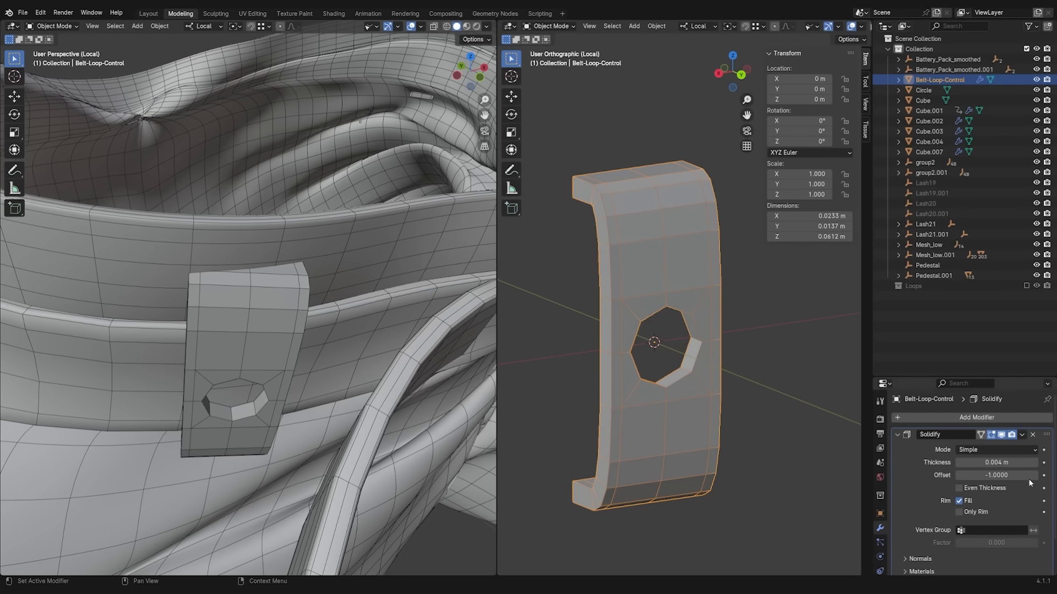
{"action": "left_click_drag", "start_coordinate": [997, 463], "coordinate": [1011, 463]}
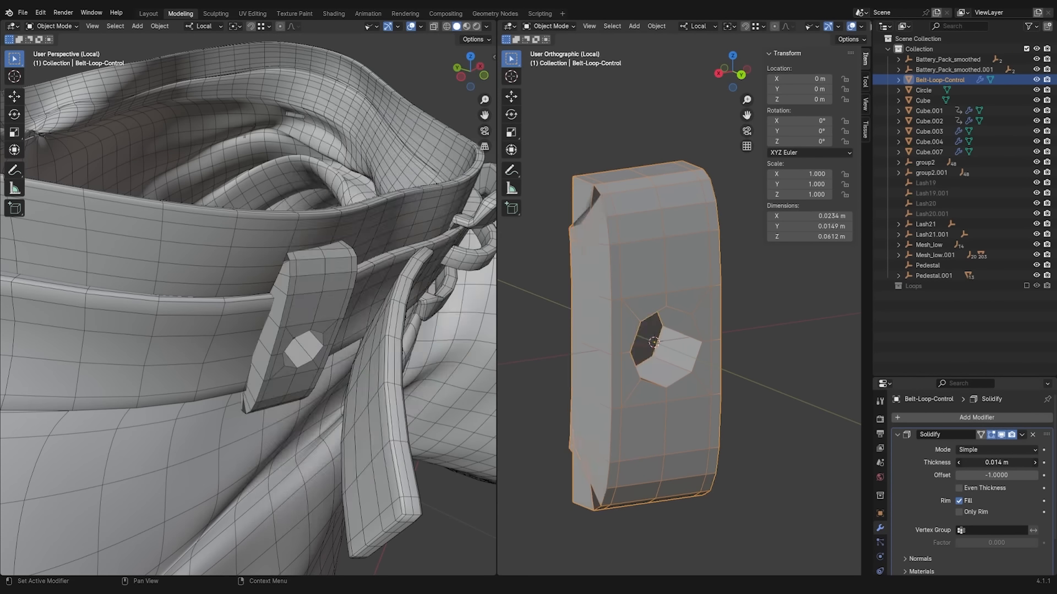
{"action": "mouse_move", "coordinate": [1005, 463]}
{"action": "left_mouse_down"}
{"action": "mouse_move", "coordinate": [966, 463]}
{"action": "mouse_move", "coordinate": [993, 463]}
{"action": "left_mouse_up"}
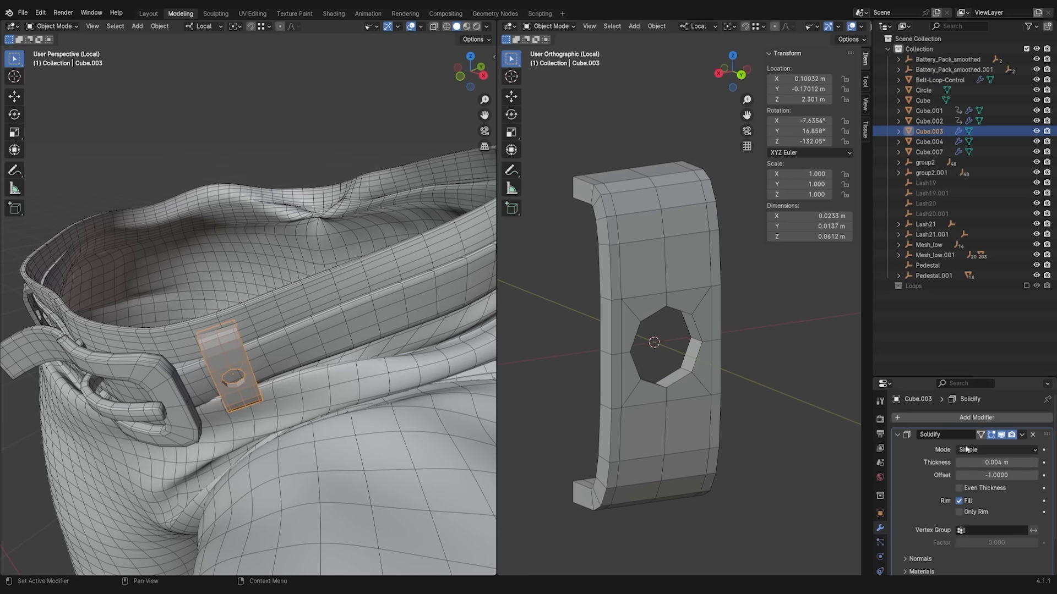
- Paste the copied thickness driver onto the Solidify modifiers of Cube.003 and Cube.004
{"action": "right_click", "coordinate": [990, 463]}
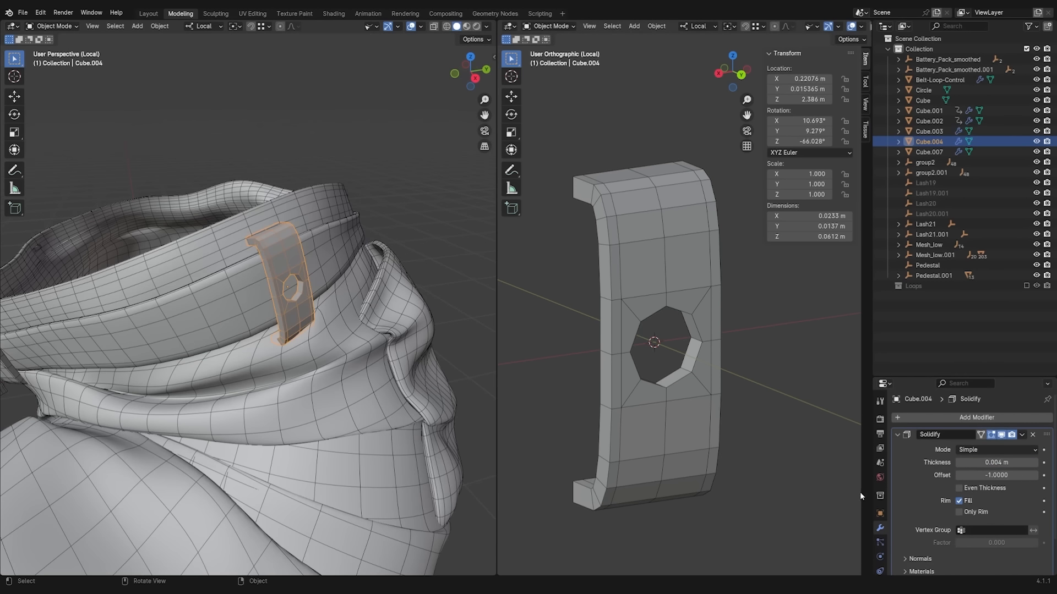
{"action": "right_click", "coordinate": [993, 463]}
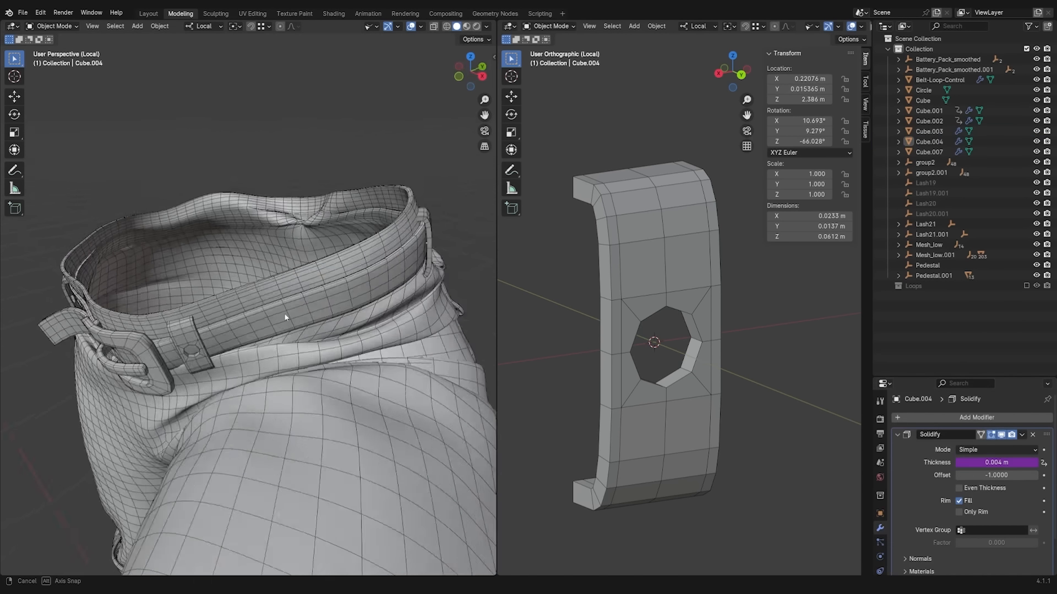
{"action": "middle_click_drag", "start_coordinate": [286, 317], "coordinate": [312, 332]}
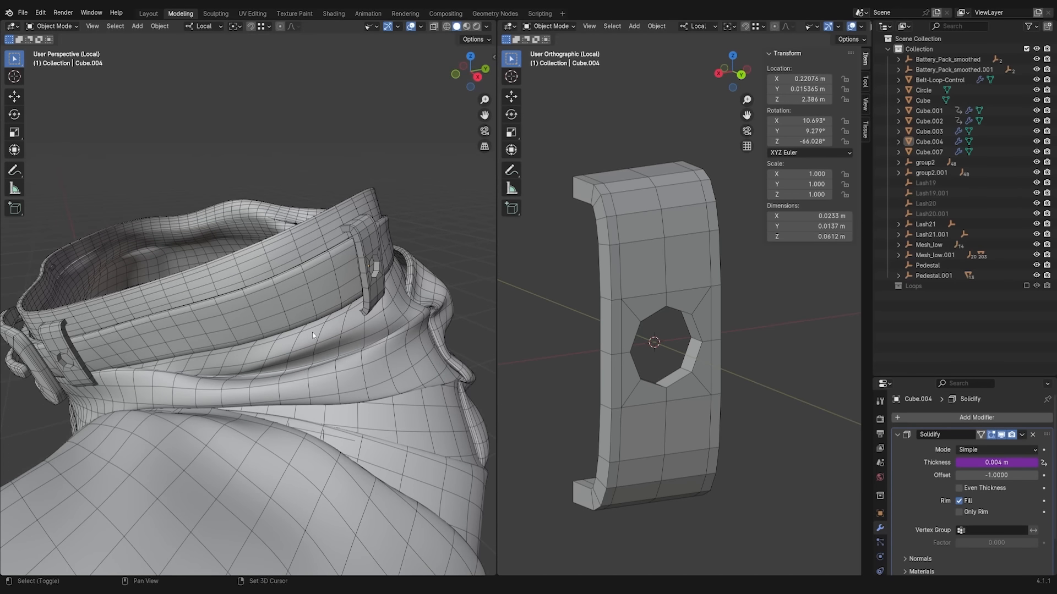
- Turn on X-ray for Belt-Loop-Control, select the upper rows of vertices in Edit Mode, and return to Object Mode
{"action": "left_click", "coordinate": [656, 217]}
{"action": "key", "text": "Tab"}
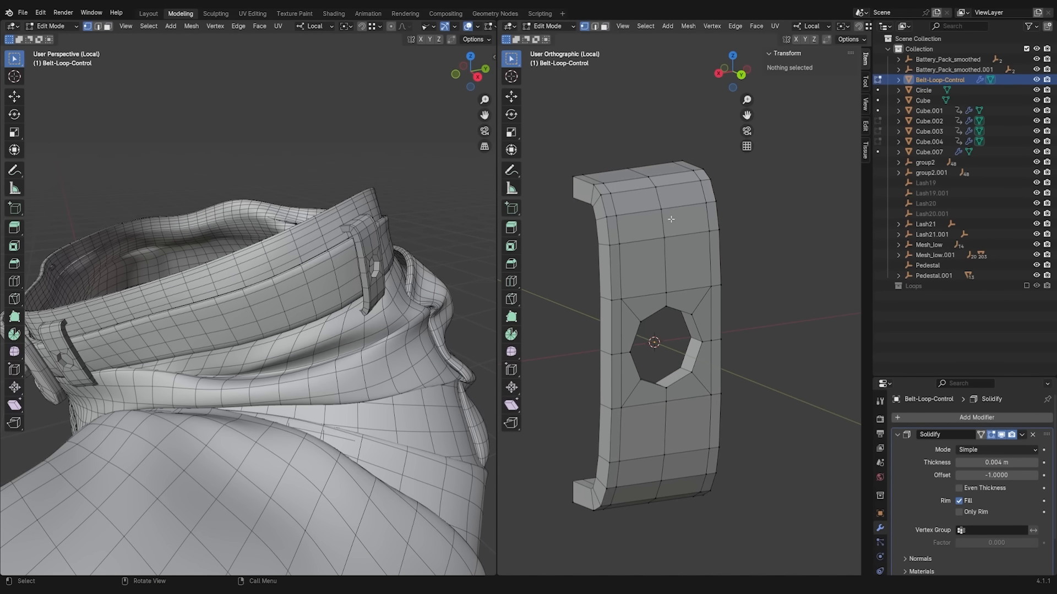
{"action": "key", "text": "alt+z"}
{"action": "left_click_drag", "start_coordinate": [555, 137], "coordinate": [765, 266]}
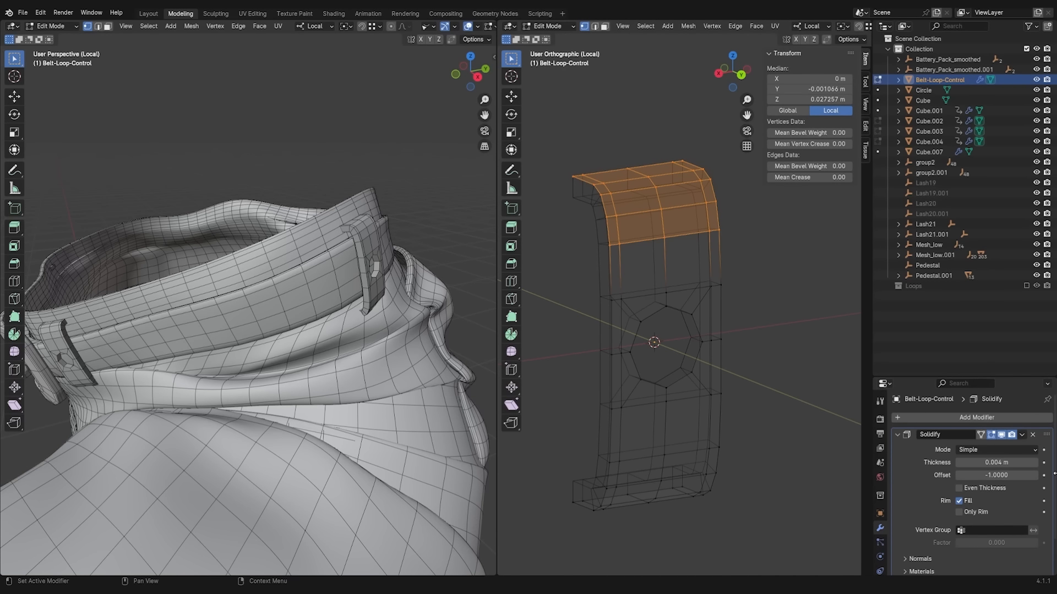
{"action": "mouse_move", "coordinate": [997, 462]}
{"action": "left_mouse_down"}
{"action": "mouse_move", "coordinate": [1045, 462]}
{"action": "mouse_move", "coordinate": [996, 462]}
{"action": "left_mouse_up"}
{"action": "key", "text": "Tab"}
- Leave local view on the pants, apply level 2 subdivision to Cube.002 and another belt part, and clear the selection
{"action": "key", "text": "KP_Divide"}
{"action": "left_click", "coordinate": [177, 348]}
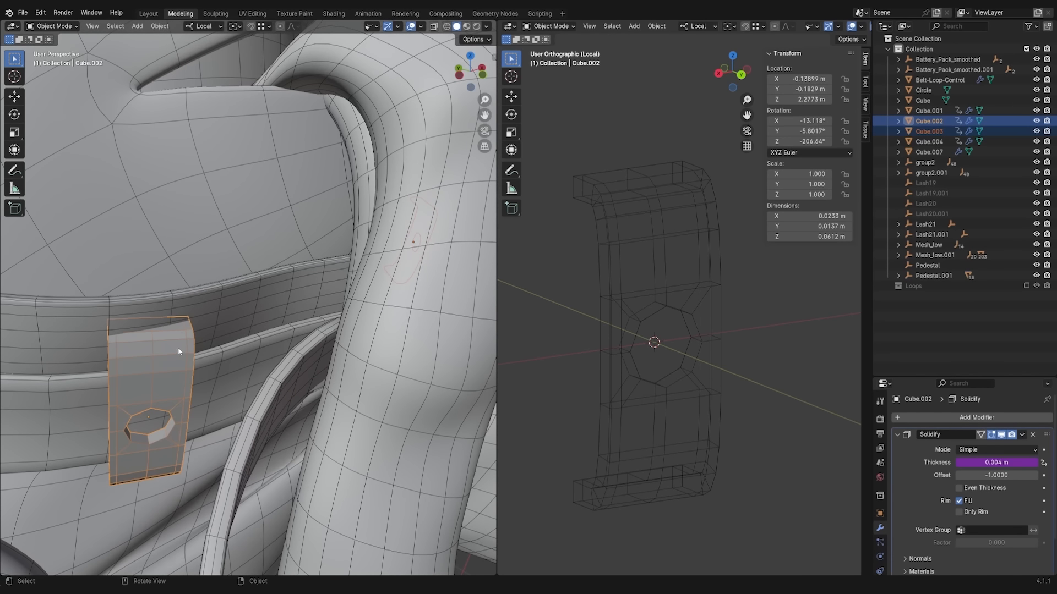
{"action": "key", "text": "ctrl+2"}
{"action": "middle_click_drag", "start_coordinate": [308, 355], "coordinate": [359, 246]}
{"action": "left_click", "coordinate": [236, 230]}
{"action": "key", "text": "ctrl+2"}
{"action": "key", "text": "alt+a"}
{"action": "scroll", "coordinate": [249, 378], "scroll_direction": "down", "scroll_amount": 5}
{"action": "middle_click_drag", "start_coordinate": [249, 378], "coordinate": [265, 340]}
{"action": "left_click_drag", "start_coordinate": [497, 575], "coordinate": [760, 253]}
{"action": "middle_click_drag", "start_coordinate": [758, 252], "coordinate": [654, 252]}
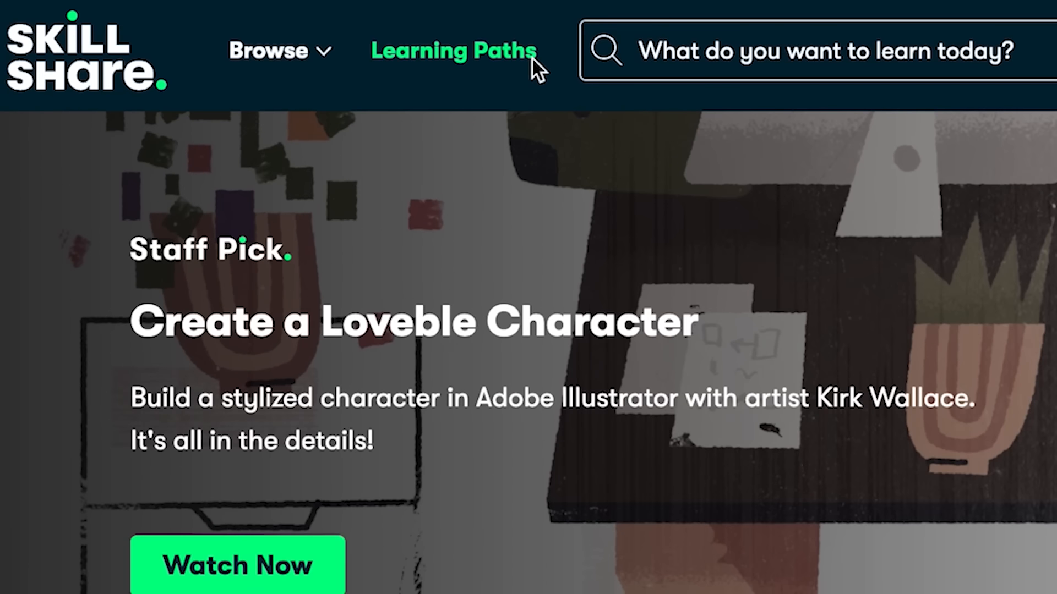
- Switch to the Skillshare website and open its Learning Paths page
{"action": "left_click", "coordinate": [532, 58]}
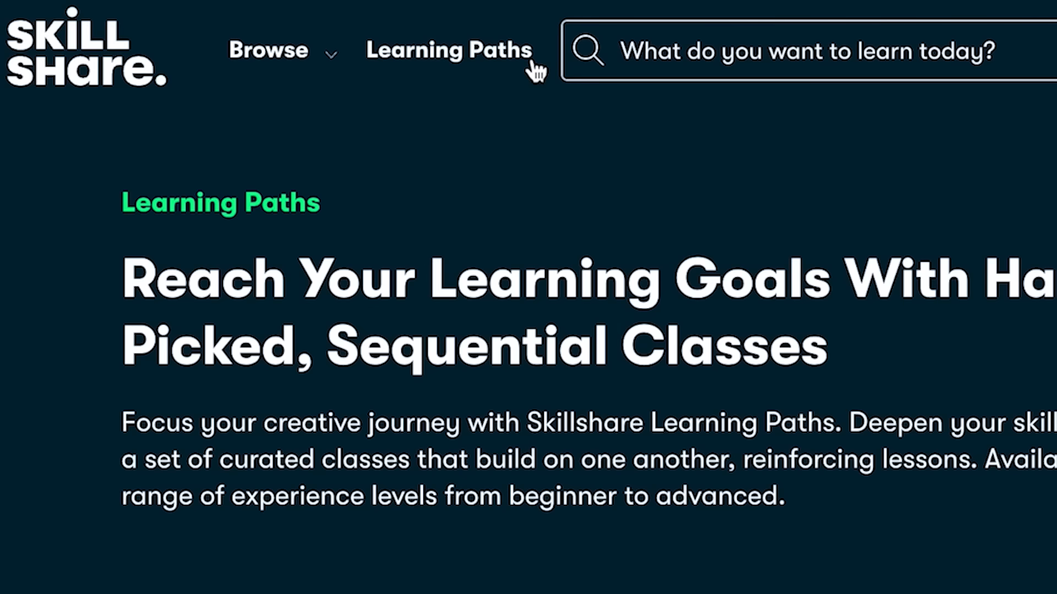
- Look through the "Zbrush: Hard Surface Sculpting for All Levels!" class page down to its About This Class section
{"action": "scroll", "coordinate": [21, 350], "scroll_direction": "down", "scroll_amount": 6}
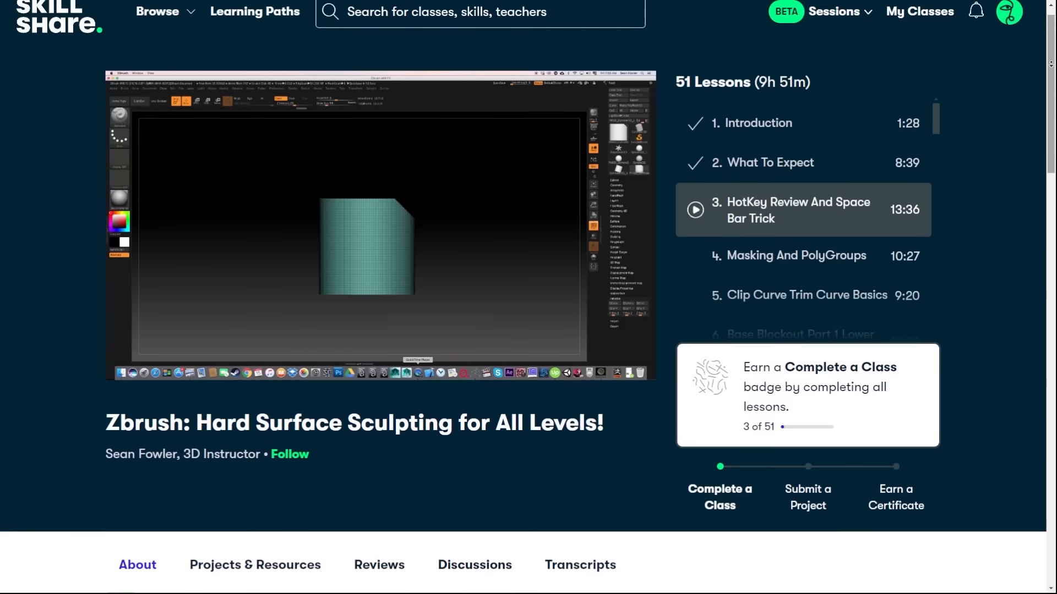
{"action": "scroll", "coordinate": [528, 297], "scroll_direction": "down", "scroll_amount": 3}
{"action": "scroll", "coordinate": [529, 297], "scroll_direction": "down", "scroll_amount": 4}
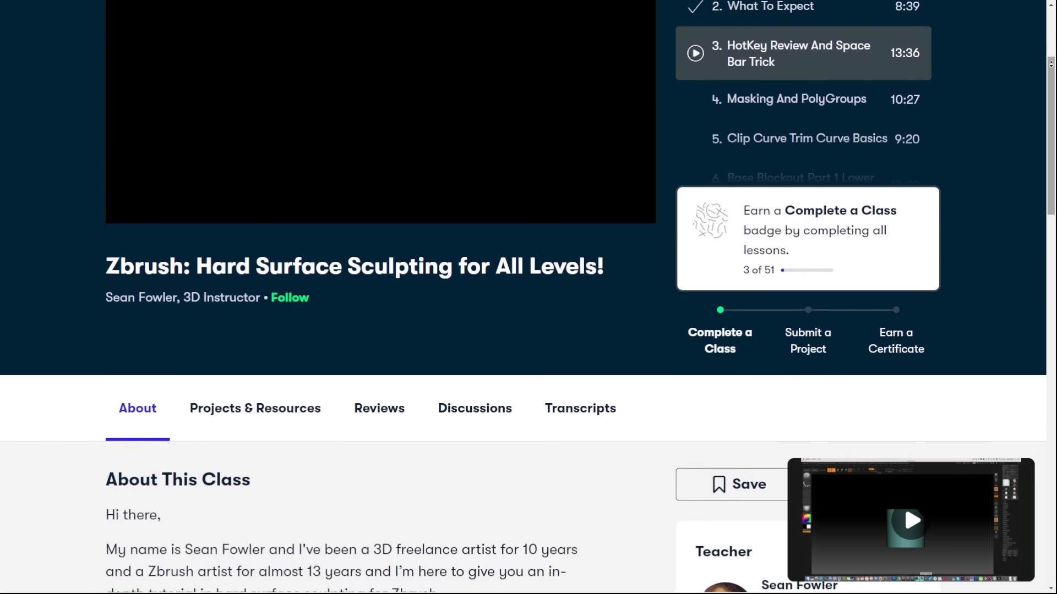
{"action": "scroll", "coordinate": [528, 297], "scroll_direction": "down", "scroll_amount": 2}
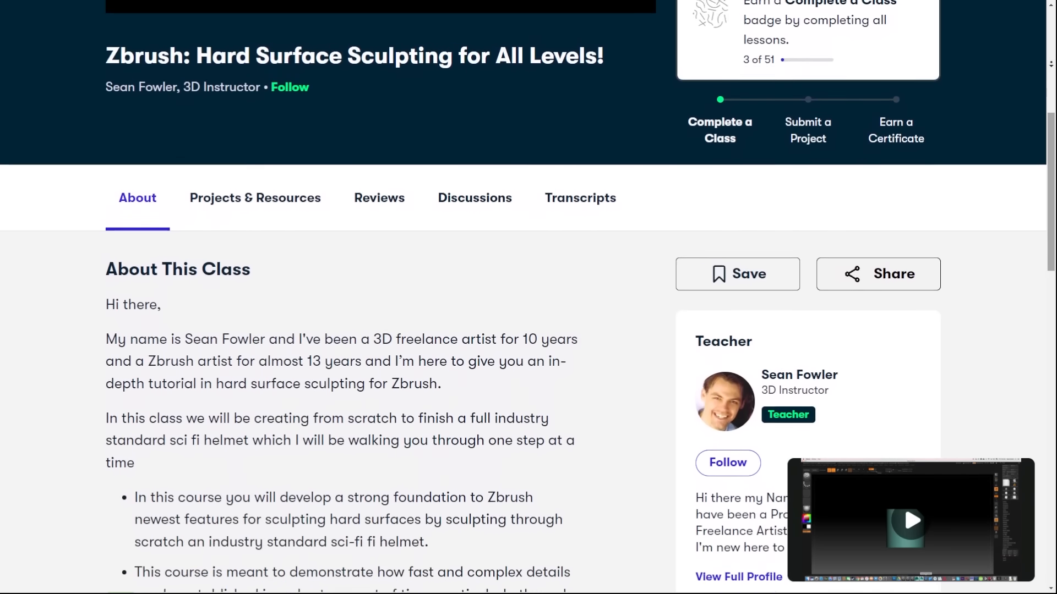
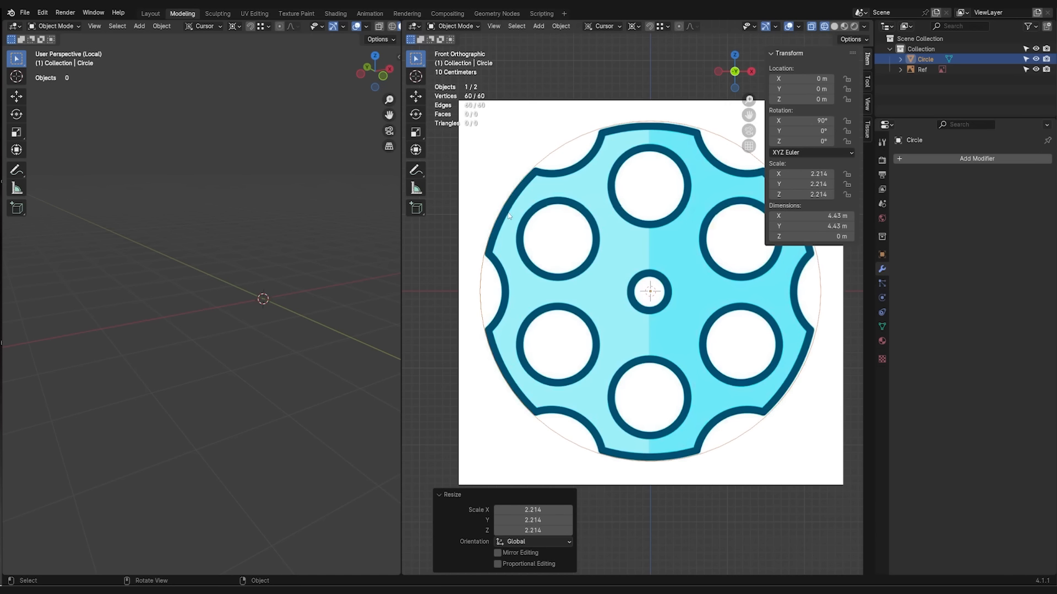
- Switch to Blender, leave local view, and fill the circle with a single face in Edit Mode
{"action": "middle_click_drag", "start_coordinate": [249, 331], "coordinate": [217, 314]}
{"action": "key", "text": "KP_Divide"}
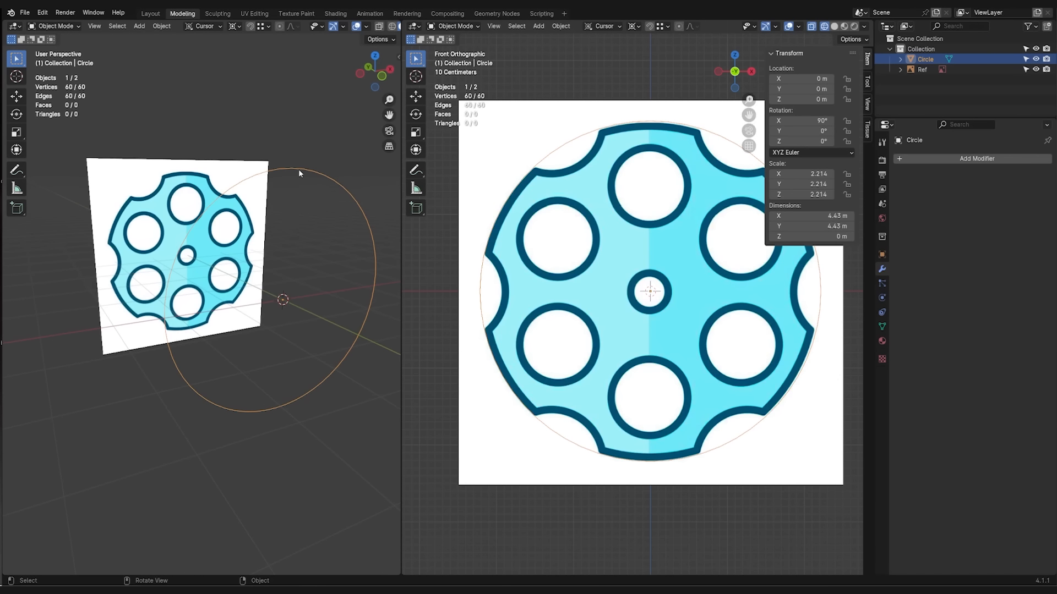
{"action": "key", "text": "Tab"}
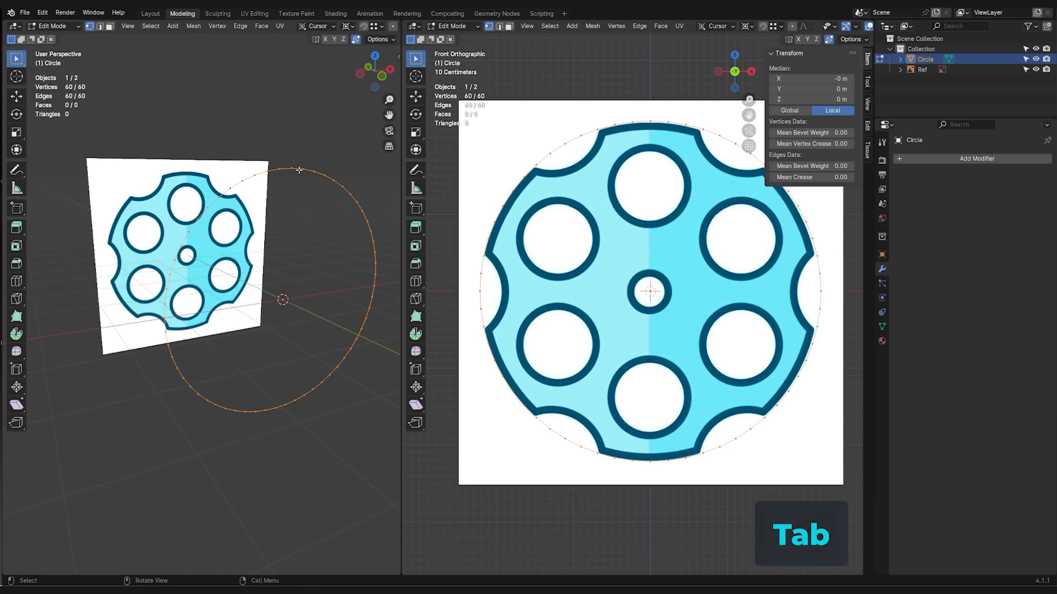
{"action": "key", "text": "f"}
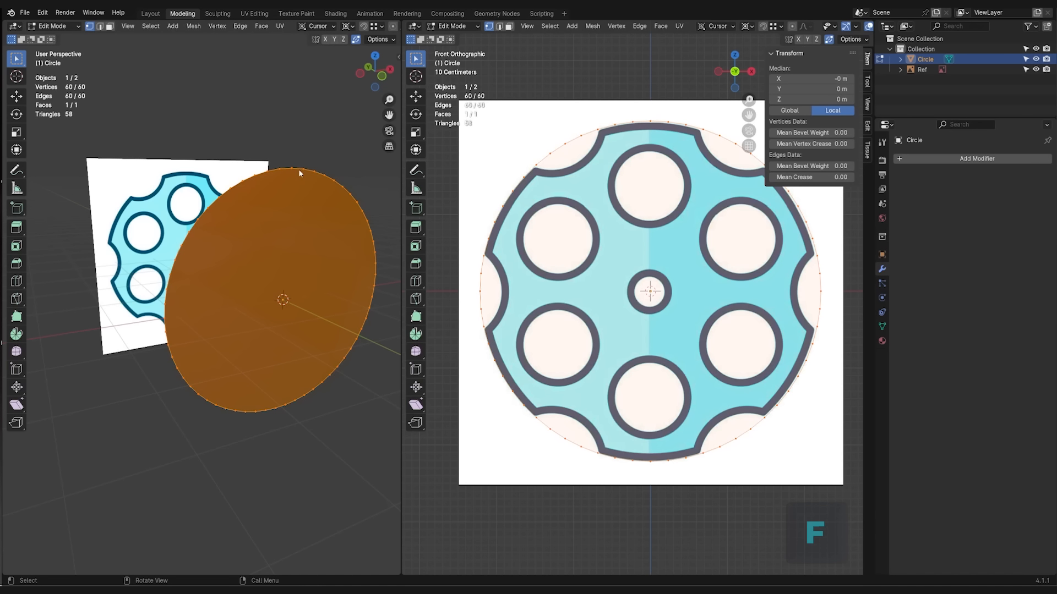
{"action": "key", "text": "Tab"}
{"action": "middle_click_drag", "start_coordinate": [288, 233], "coordinate": [298, 237]}
- Inset the disc's face by about 0.88 m to match the reference's centre hole and delete the inner face
{"action": "key", "text": "Tab"}
{"action": "key", "text": "3"}
{"action": "left_click", "coordinate": [338, 213]}
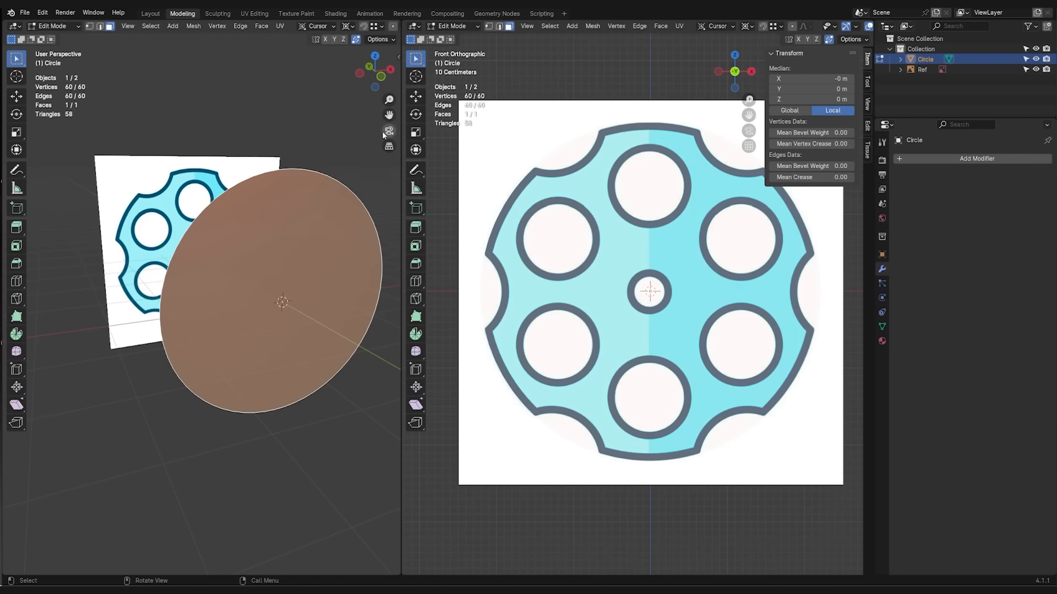
{"action": "key", "text": "i"}
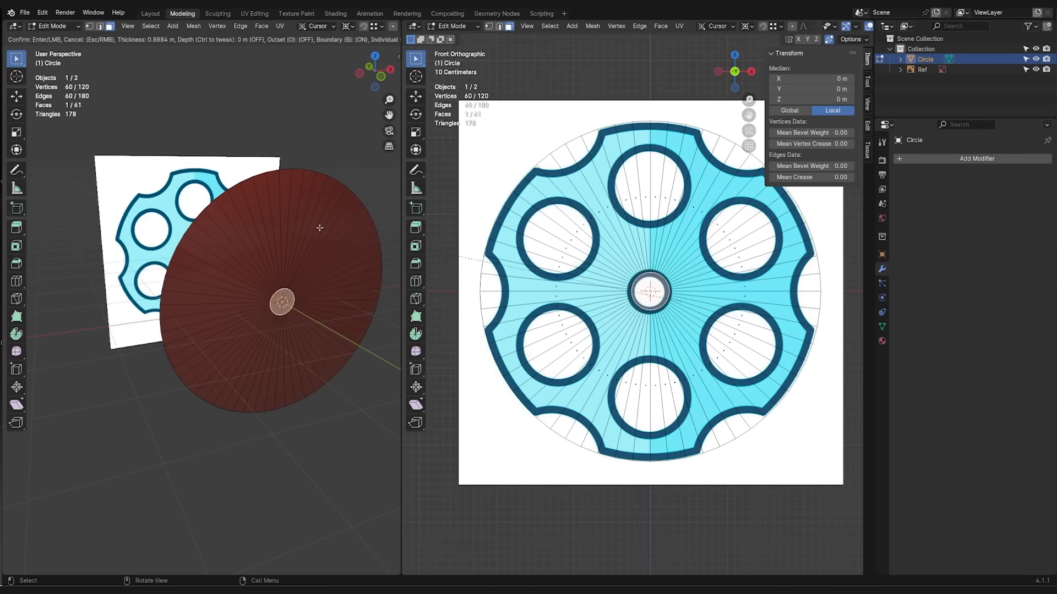
{"action": "left_click", "coordinate": [321, 226]}
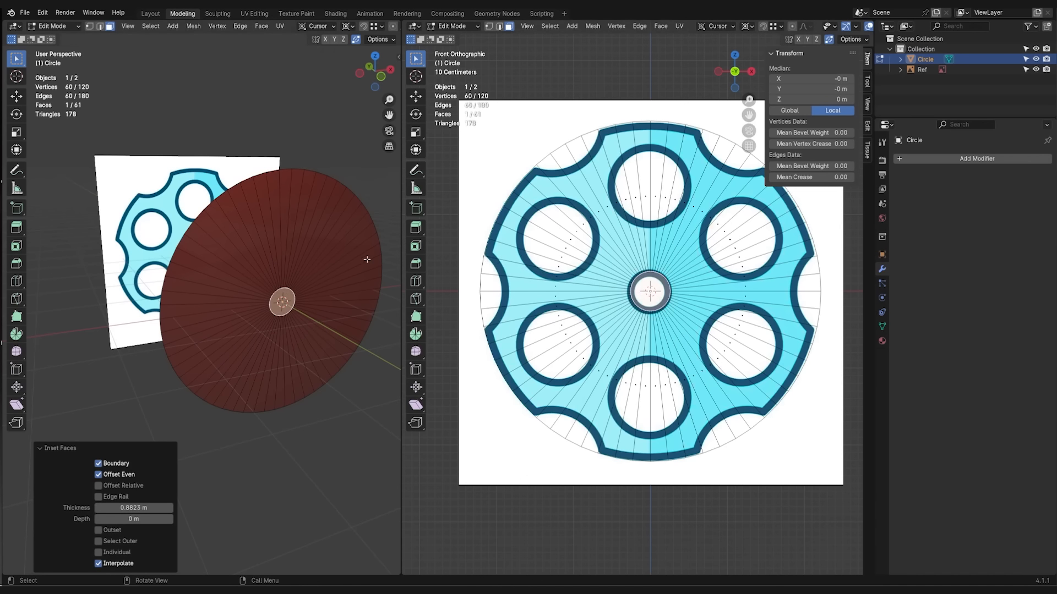
{"action": "key", "text": "x"}
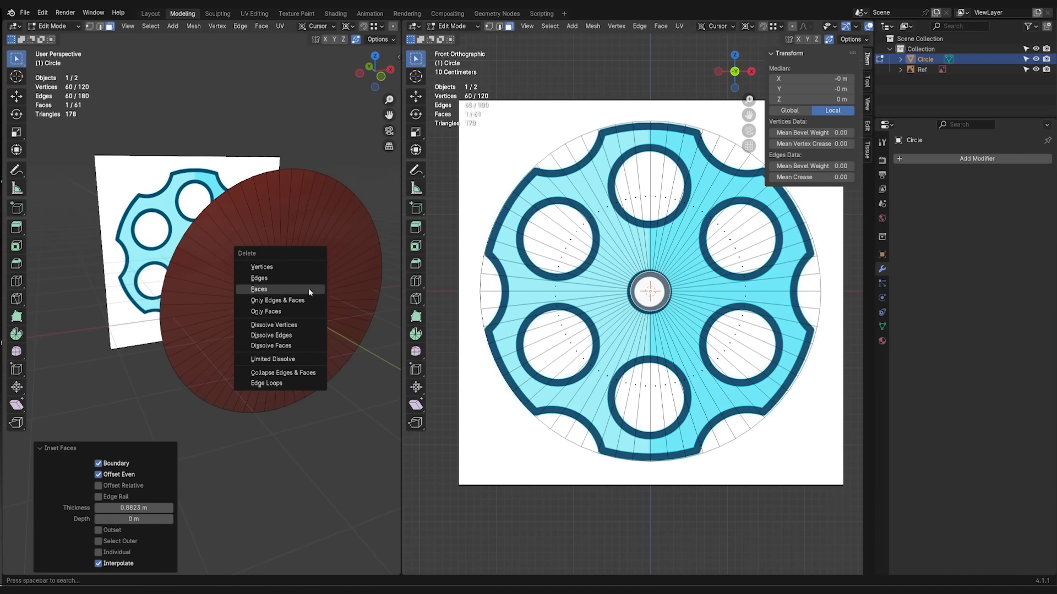
{"action": "left_click", "coordinate": [308, 288]}
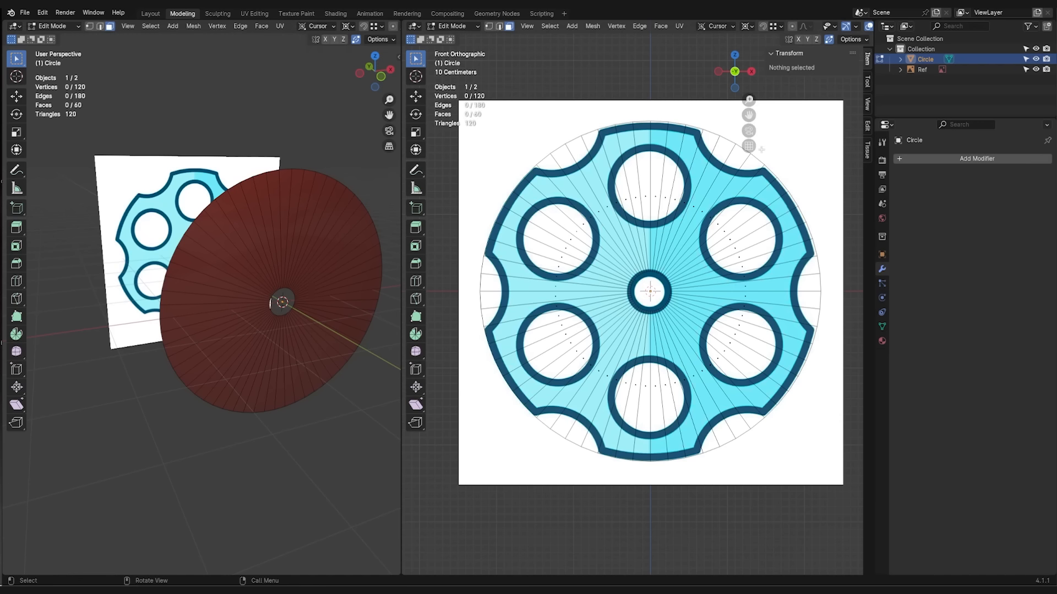
- Switch to Calculator, divide 60 by 6, and close it again
{"action": "key", "text": "alt+Tab"}
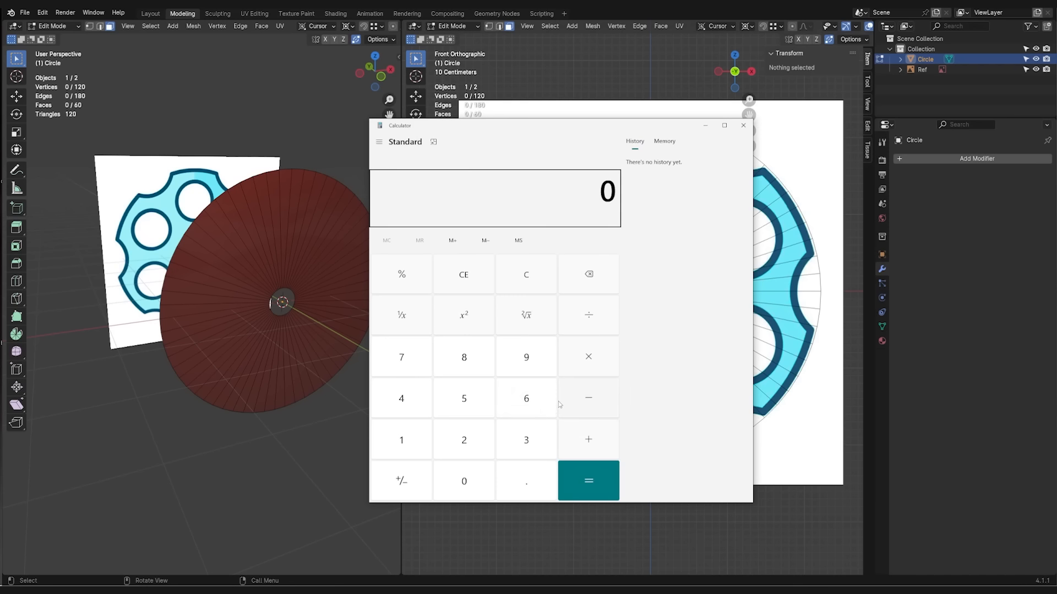
{"action": "left_click", "coordinate": [535, 399]}
{"action": "left_click", "coordinate": [472, 483]}
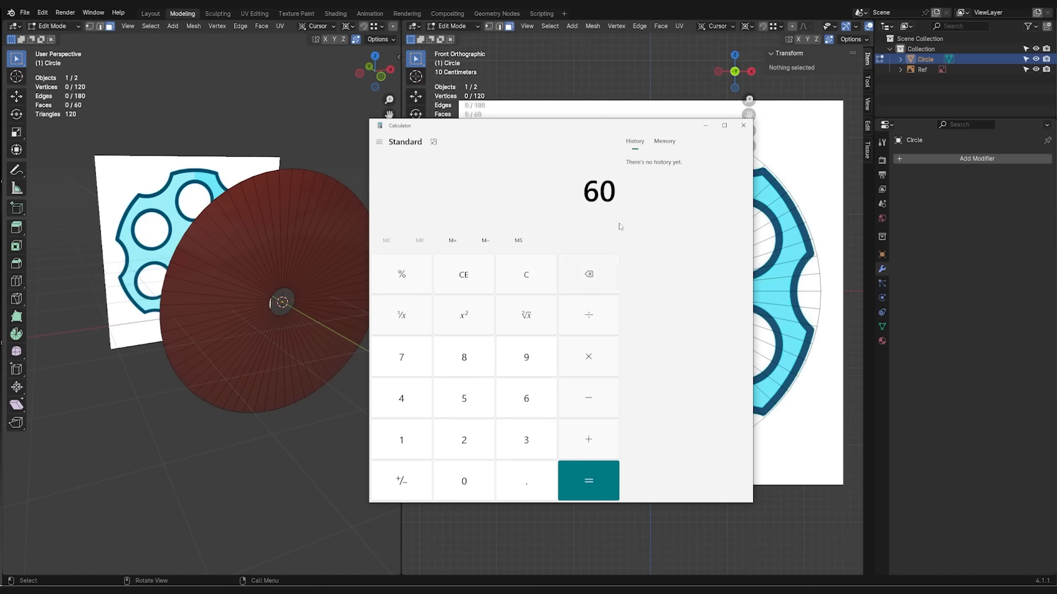
{"action": "left_click", "coordinate": [594, 316]}
{"action": "left_click", "coordinate": [532, 404]}
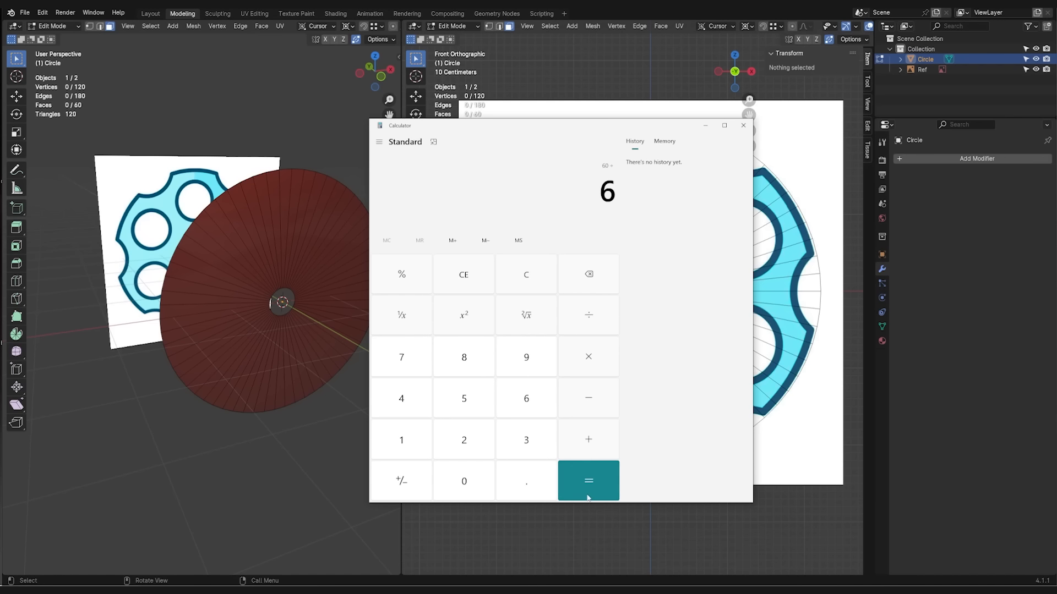
{"action": "left_click", "coordinate": [586, 490]}
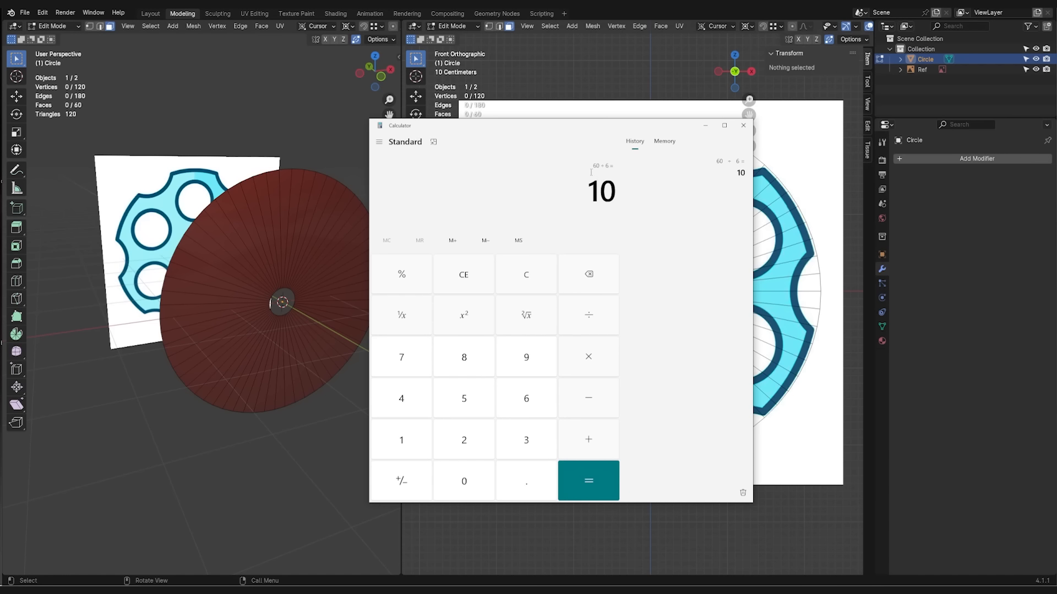
{"action": "left_click", "coordinate": [743, 125]}
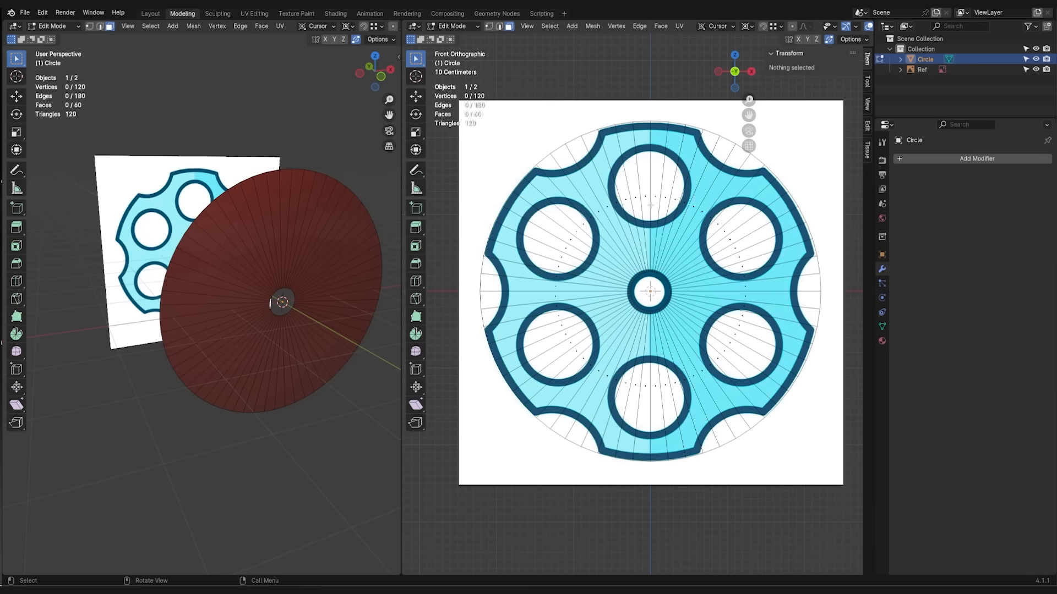
- Select five adjacent faces from the disc's vertical centre line towards negative X and delete all the other faces
{"action": "left_click", "coordinate": [646, 198]}
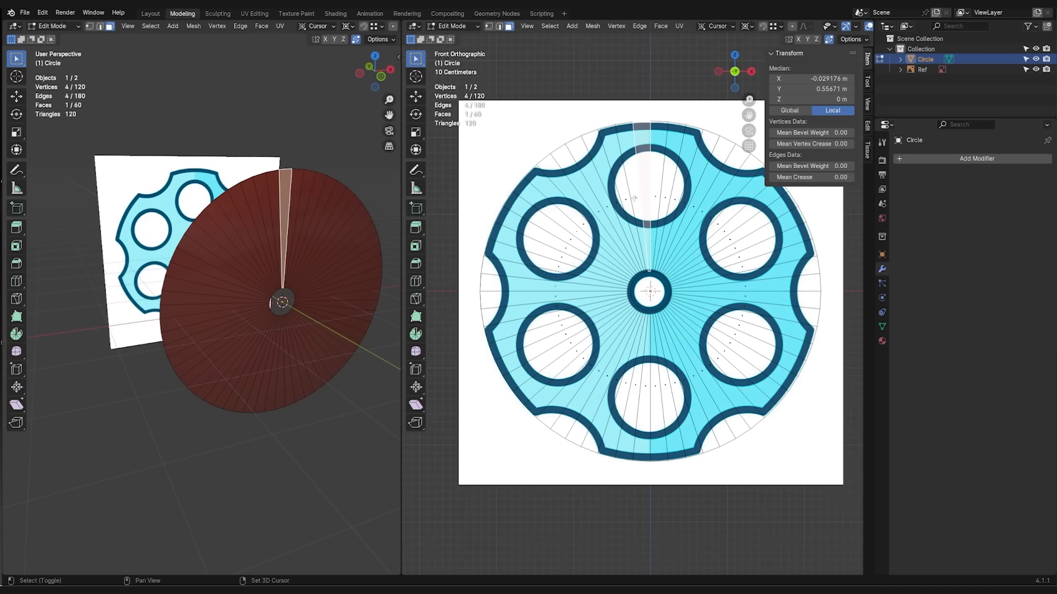
{"action": "left_click", "coordinate": [635, 201], "text": "shift"}
{"action": "left_click", "coordinate": [626, 200], "text": "shift"}
{"action": "left_click", "coordinate": [622, 214], "text": "shift"}
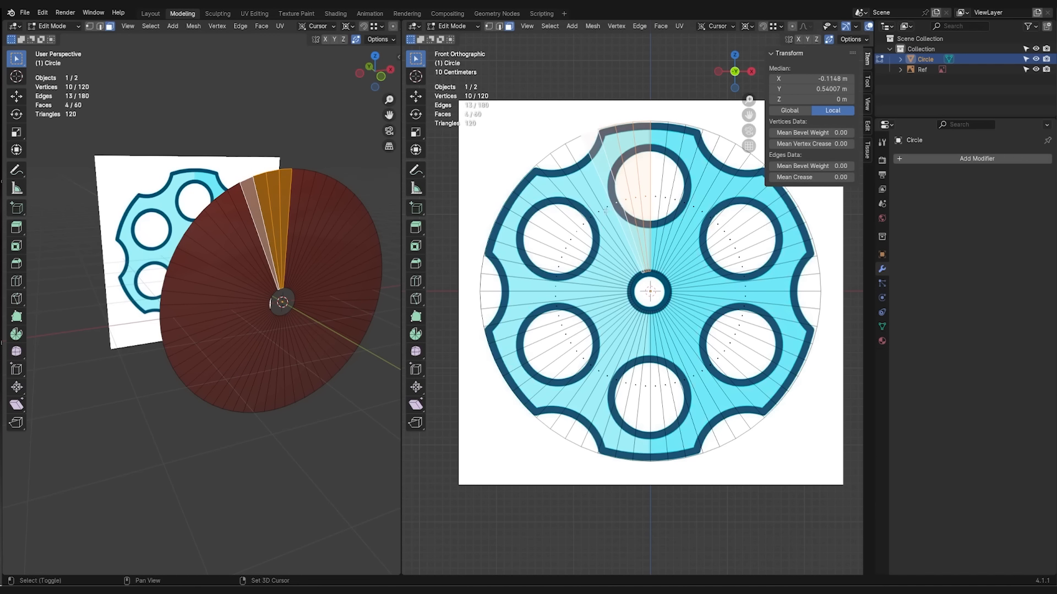
{"action": "left_click", "coordinate": [617, 228], "text": "shift"}
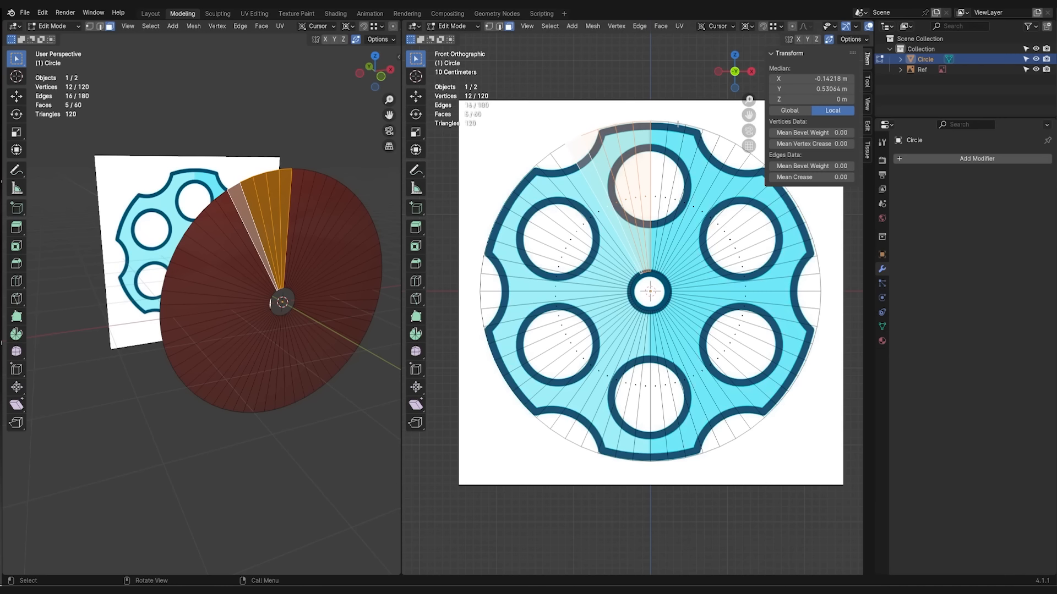
{"action": "key", "text": "ctrl+i"}
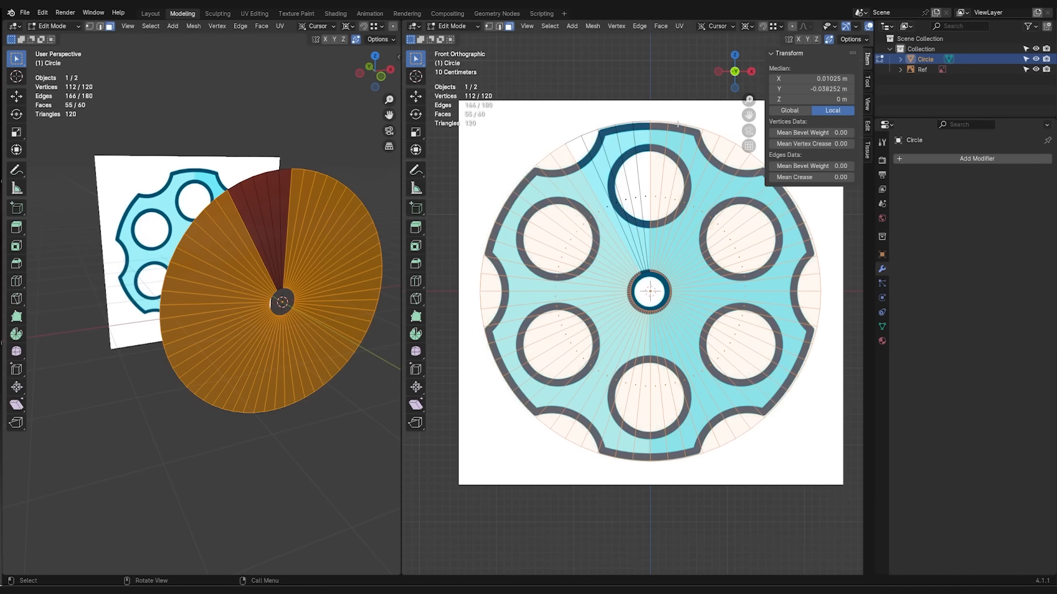
{"action": "key", "text": "x"}
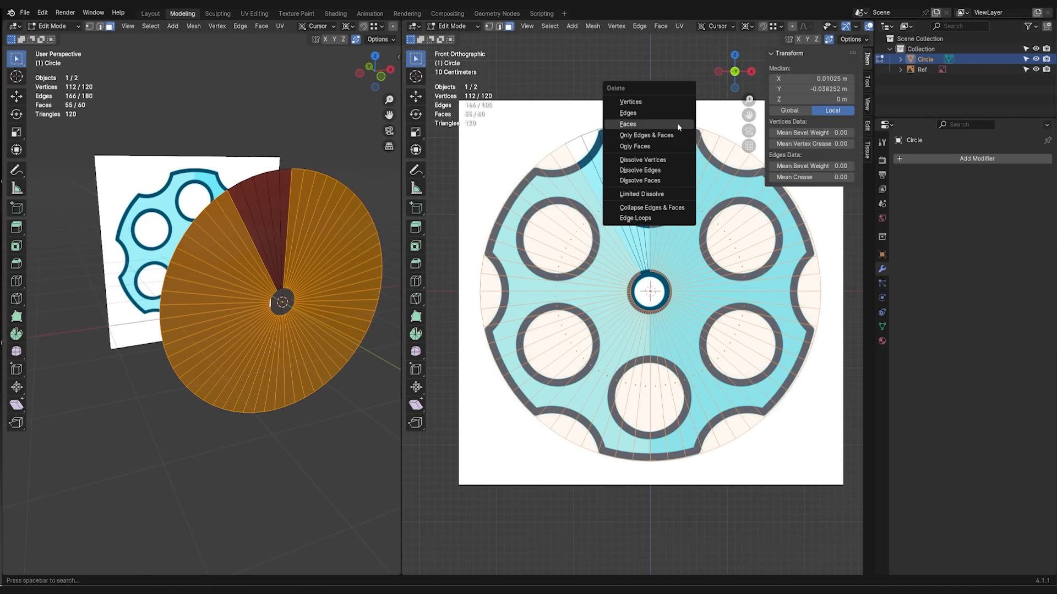
{"action": "left_click", "coordinate": [677, 123]}
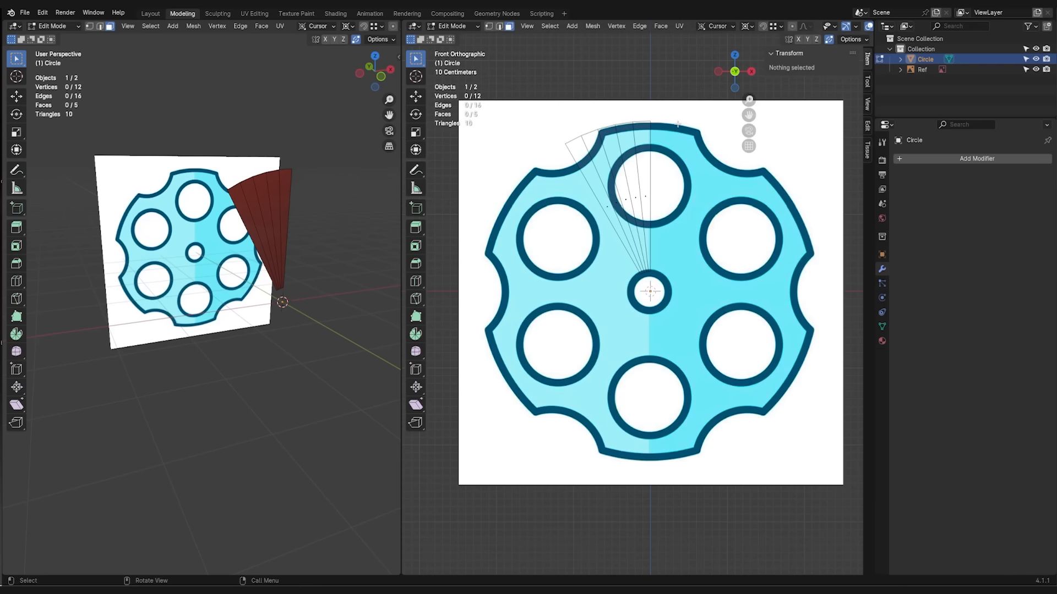
- Return to Object Mode and add a Mirror modifier on the X axis to the remaining wedge
{"action": "key", "text": "Tab"}
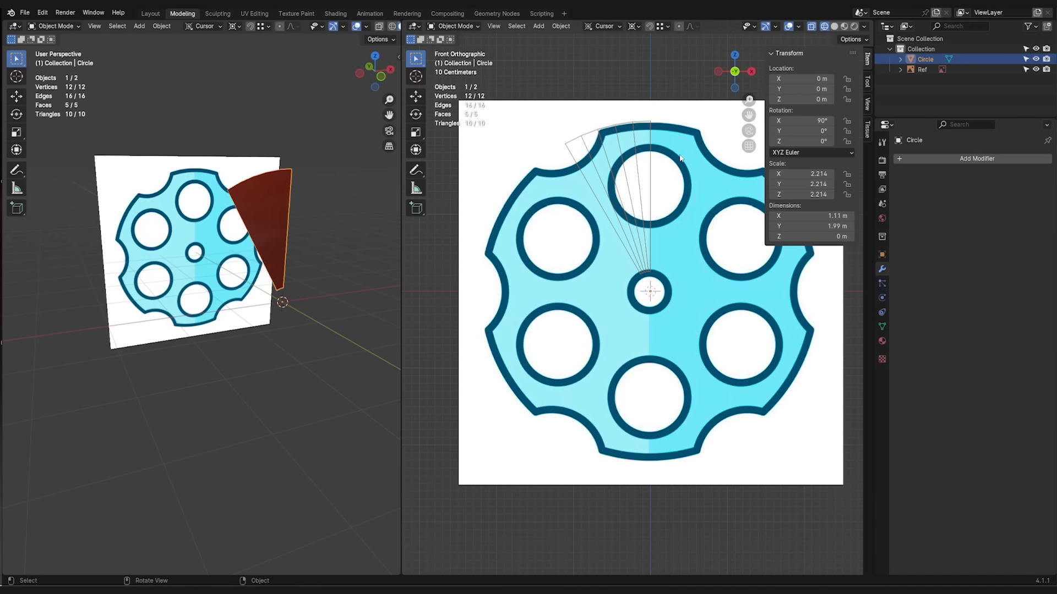
{"action": "left_click", "coordinate": [975, 159]}
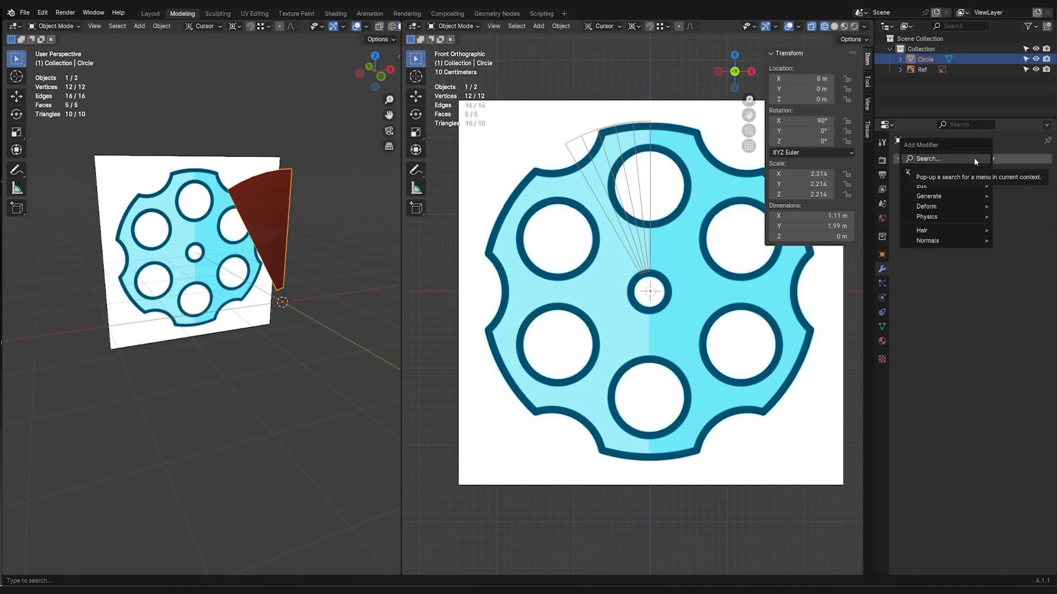
{"action": "type", "text": "mi"}
{"action": "key", "text": "Return"}
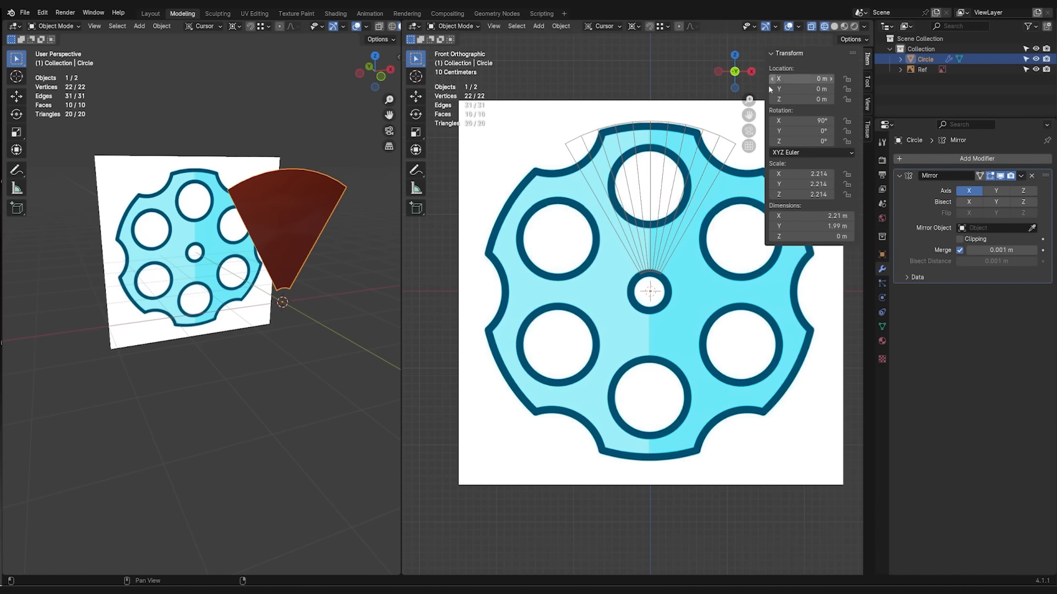
- Try moving a vertex on the mirrored wedge's outer rim, undo the move, and return to Object Mode
{"action": "key", "text": "Tab"}
{"action": "key", "text": "1"}
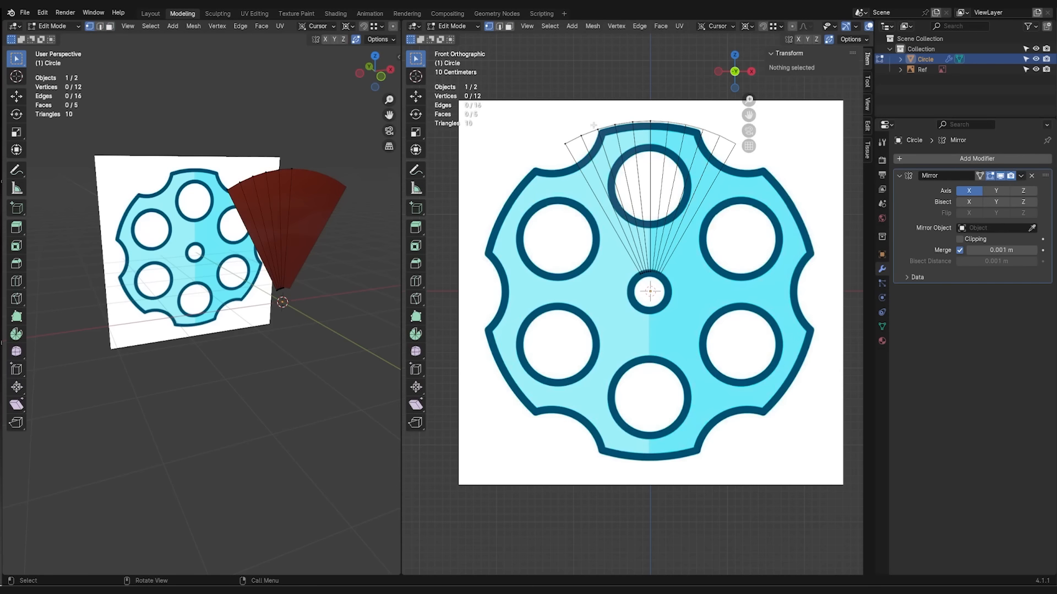
{"action": "left_click", "coordinate": [600, 131]}
{"action": "key", "text": "g"}
{"action": "left_click", "coordinate": [604, 147]}
{"action": "key", "text": "ctrl+z"}
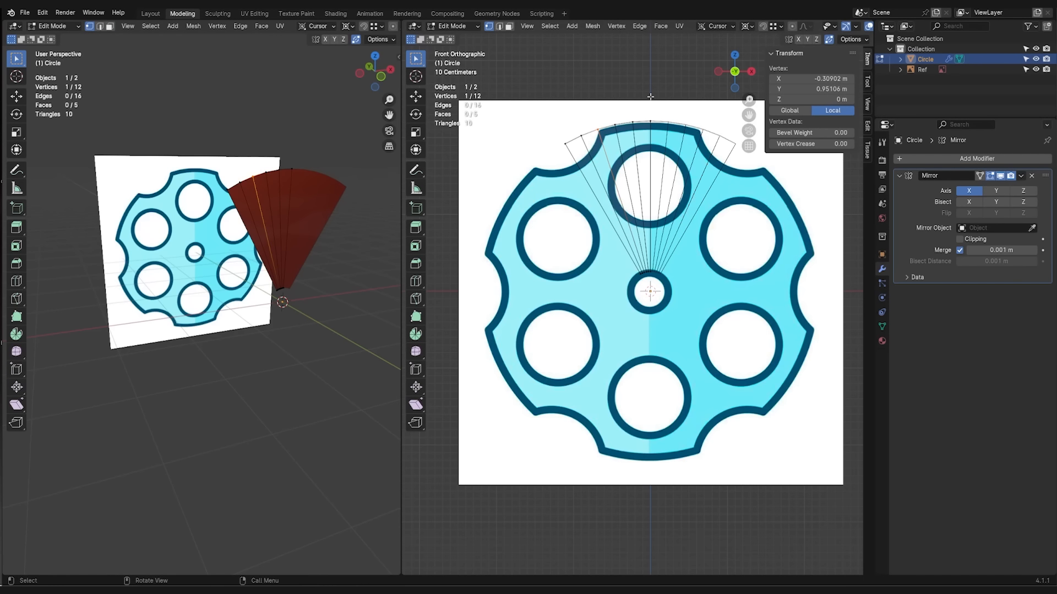
{"action": "key", "text": "Tab"}
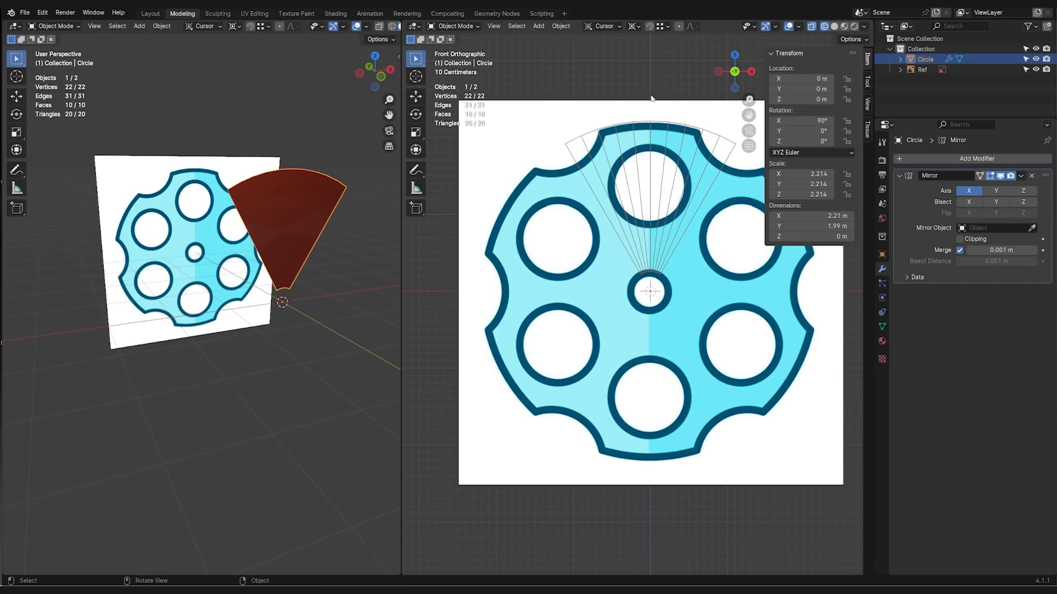
- Switch to Calculator, divide 360 by 6, and close it again
{"action": "key", "text": "alt+Tab"}
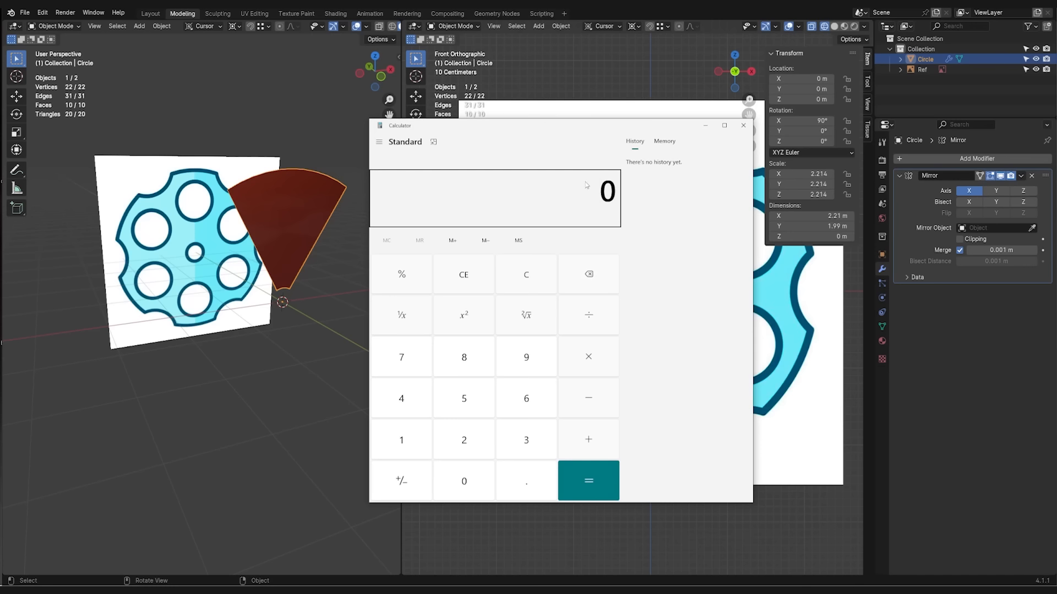
{"action": "type", "text": "360"}
{"action": "left_click", "coordinate": [596, 316]}
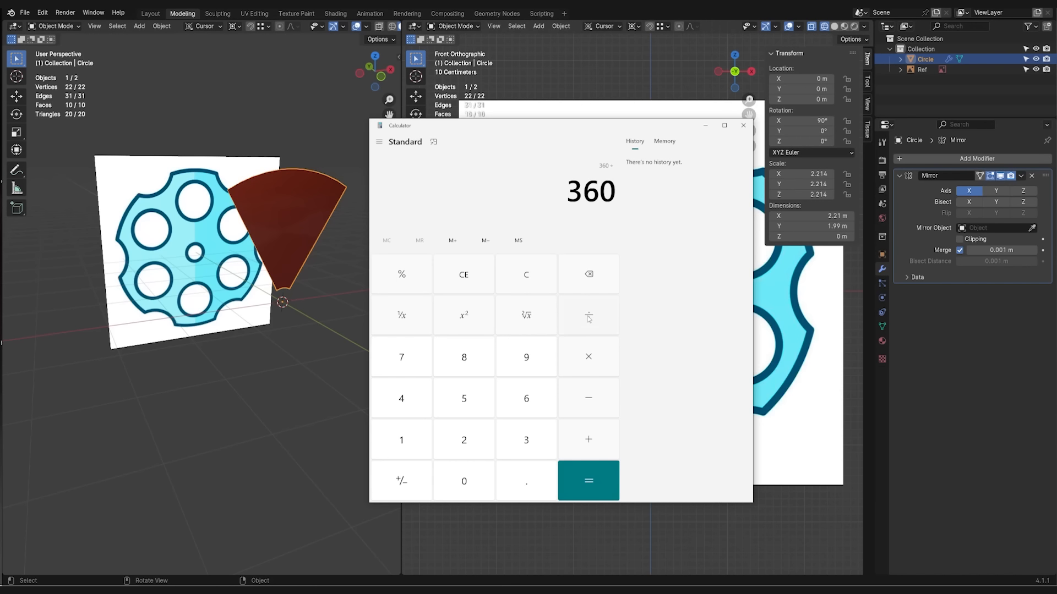
{"action": "key", "text": "6"}
{"action": "left_click", "coordinate": [588, 479]}
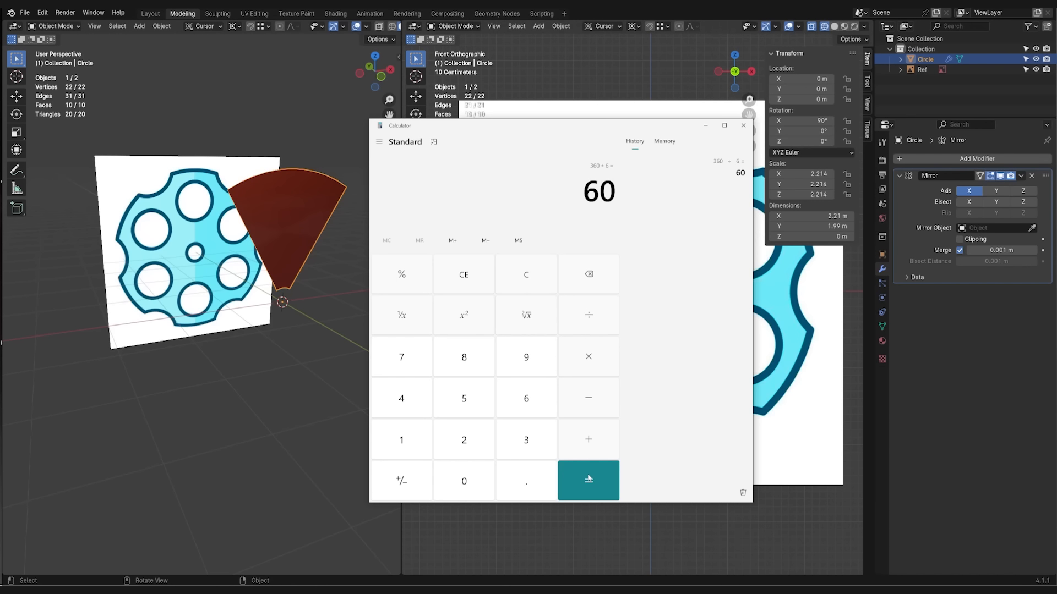
{"action": "left_click", "coordinate": [743, 125]}
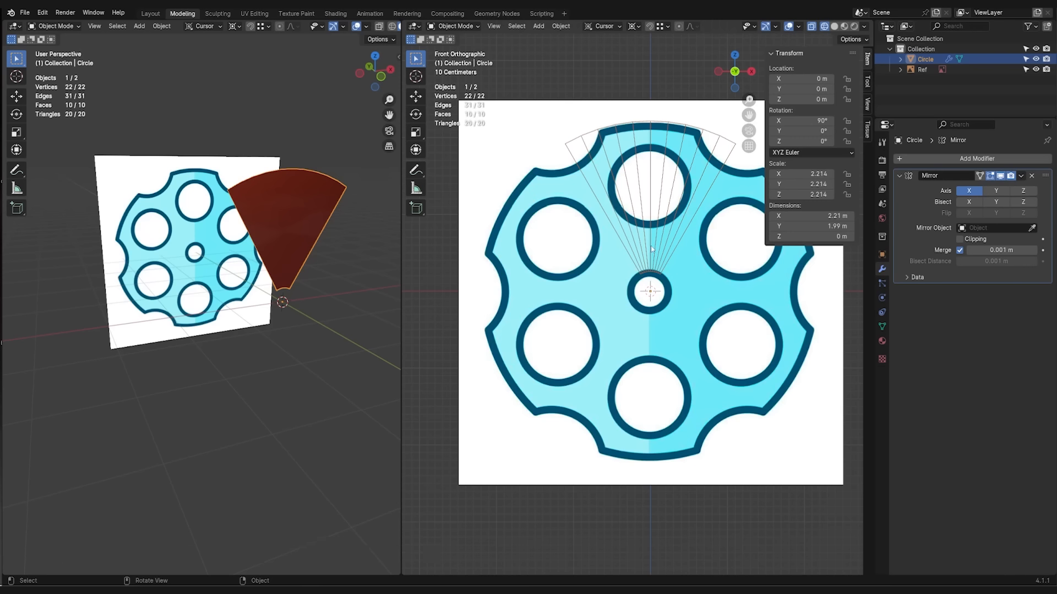
- Add a Plain Axes empty with a 1 m radius at the world origin
{"action": "key", "text": "shift+a"}
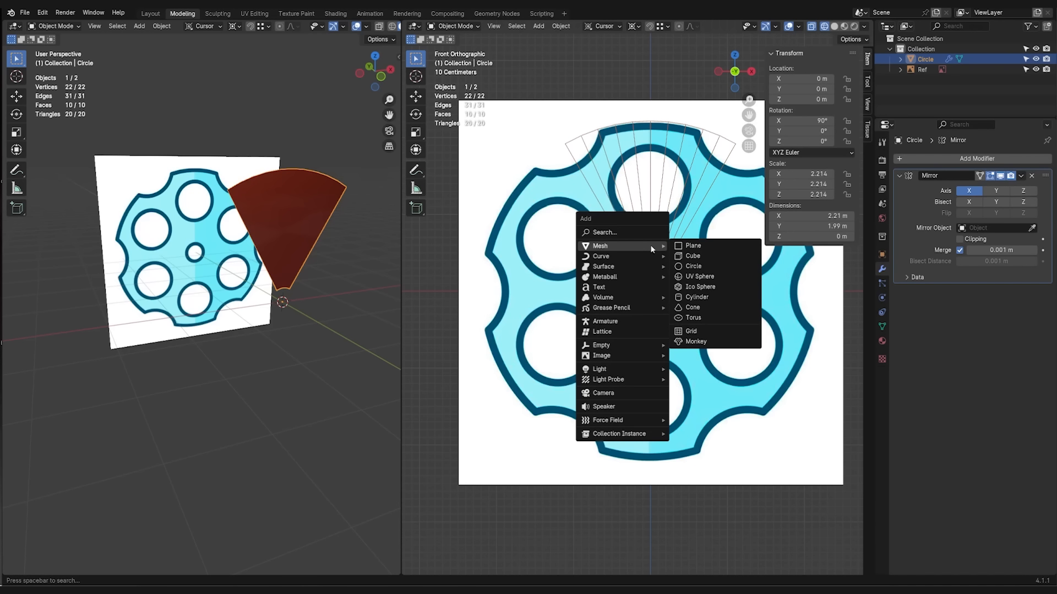
{"action": "left_click", "coordinate": [696, 346]}
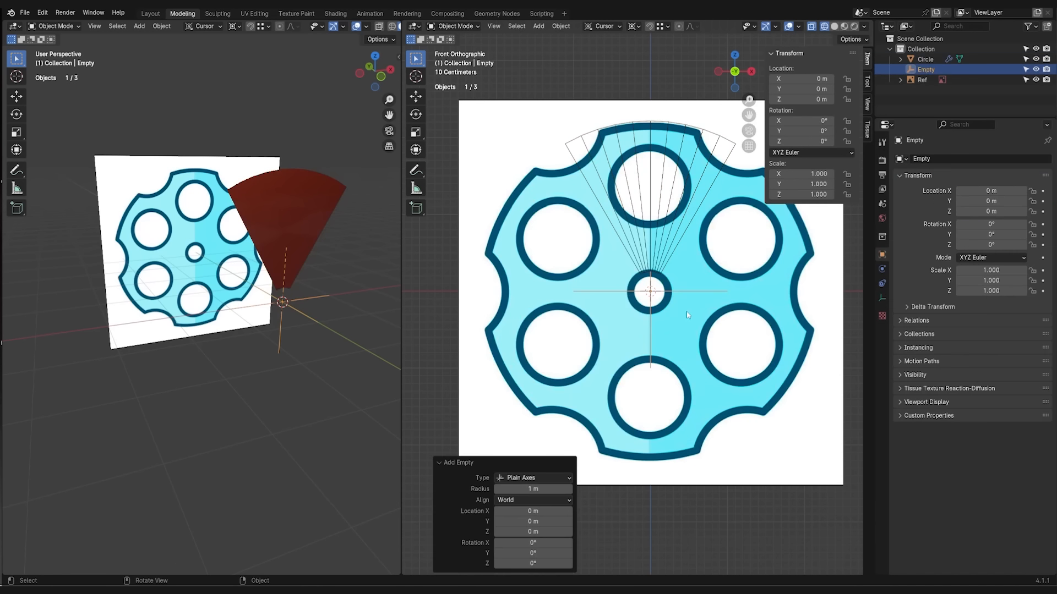
- Select the mirrored wedge and add an Array modifier to it
{"action": "left_click", "coordinate": [614, 128]}
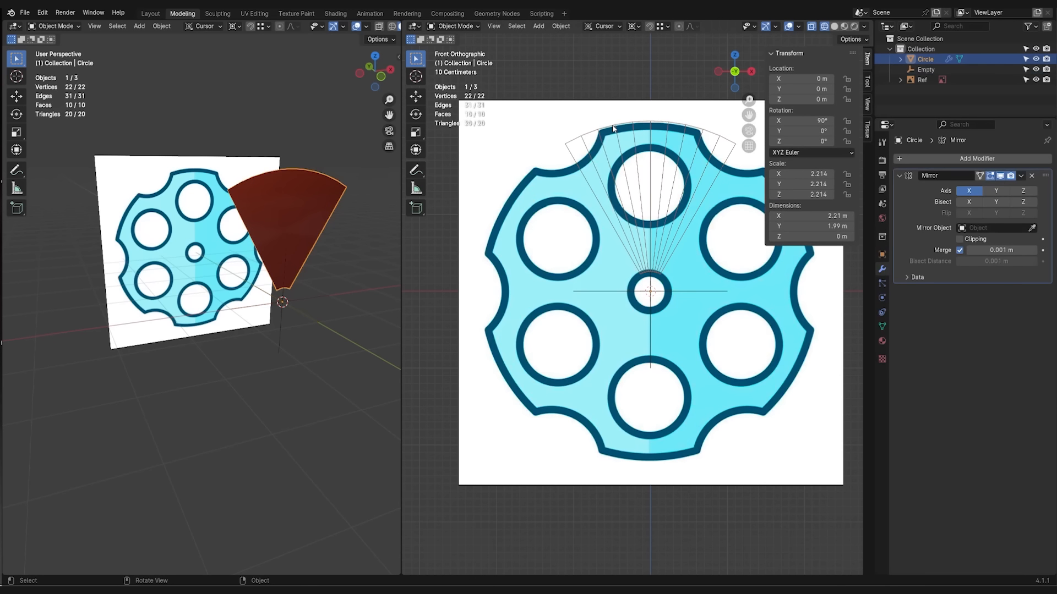
{"action": "left_click", "coordinate": [956, 158]}
{"action": "type", "text": "ar"}
{"action": "key", "text": "Return"}
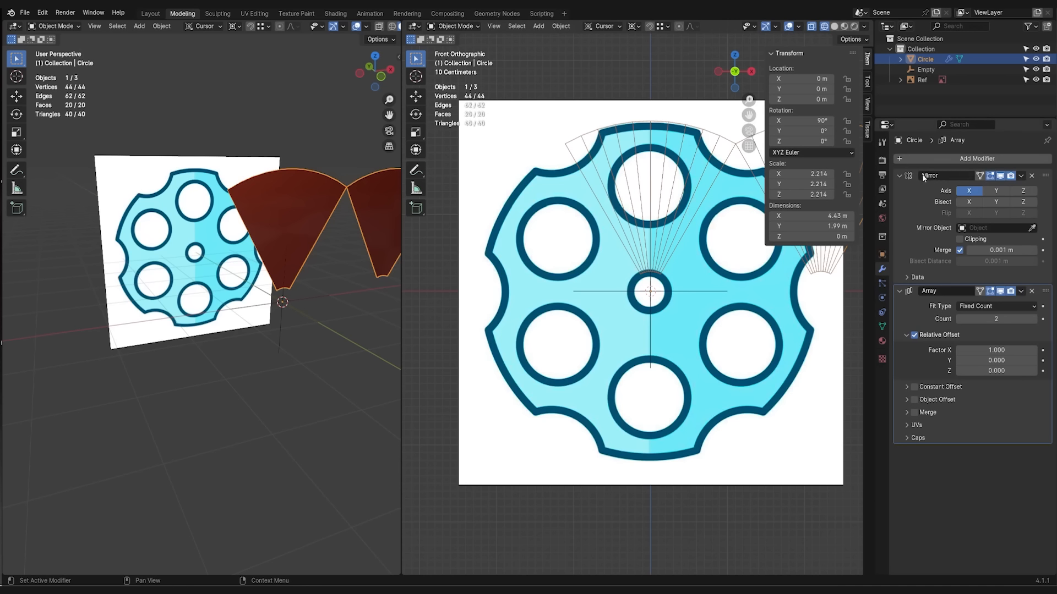
- Turn off the array's relative offset and enable object offset with the empty as the offset object
{"action": "left_click", "coordinate": [913, 335]}
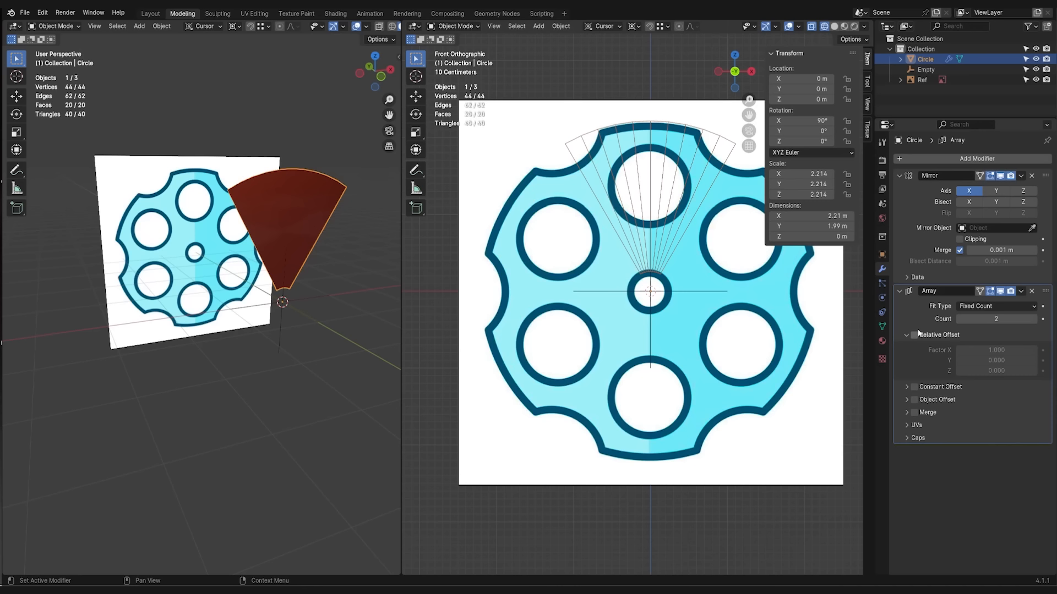
{"action": "left_click", "coordinate": [907, 400]}
{"action": "left_click", "coordinate": [1032, 415]}
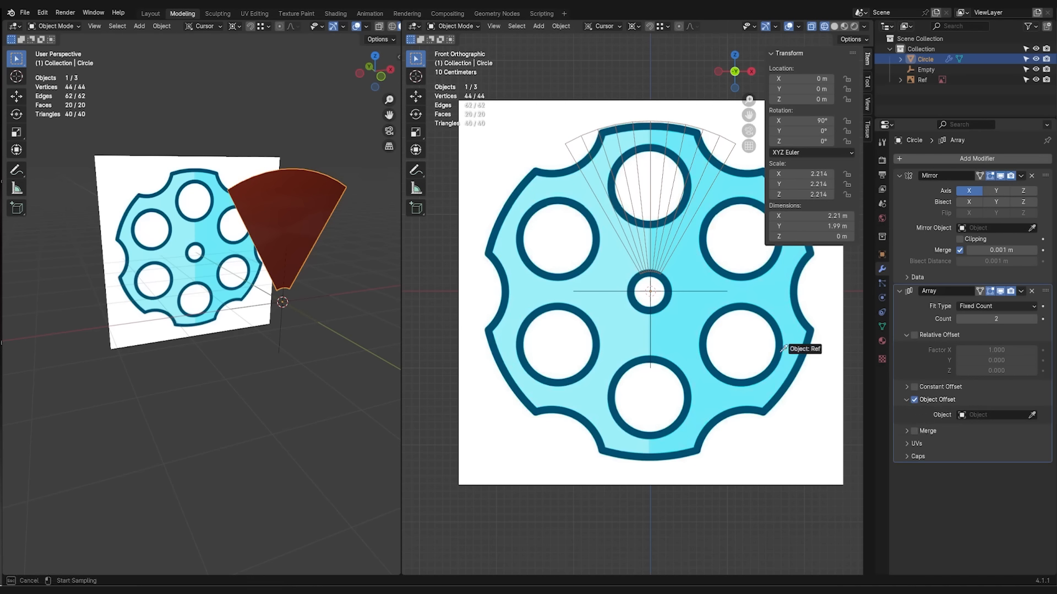
{"action": "left_click", "coordinate": [683, 293]}
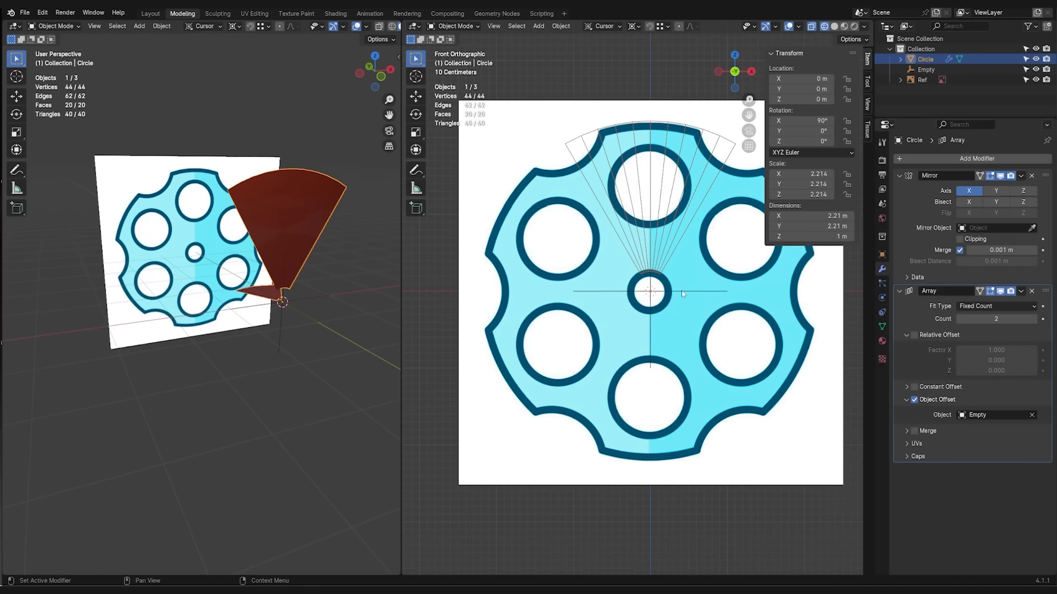
- Apply the wedge's location, rotation and scale, and set the array count to 3
{"action": "middle_click_drag", "start_coordinate": [276, 297], "coordinate": [257, 262]}
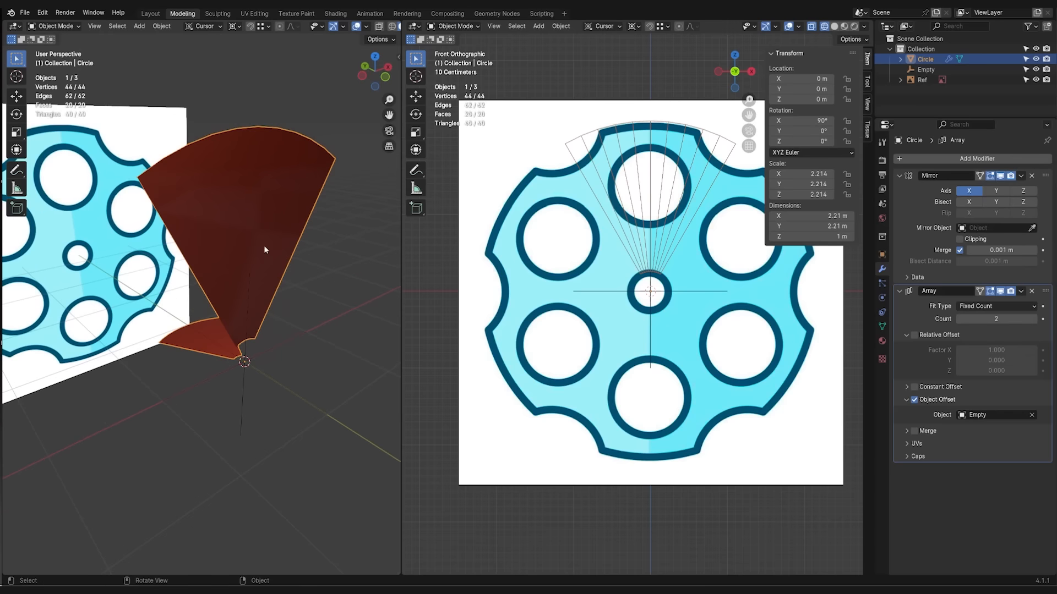
{"action": "key", "text": "ctrl+a"}
{"action": "left_click", "coordinate": [270, 212]}
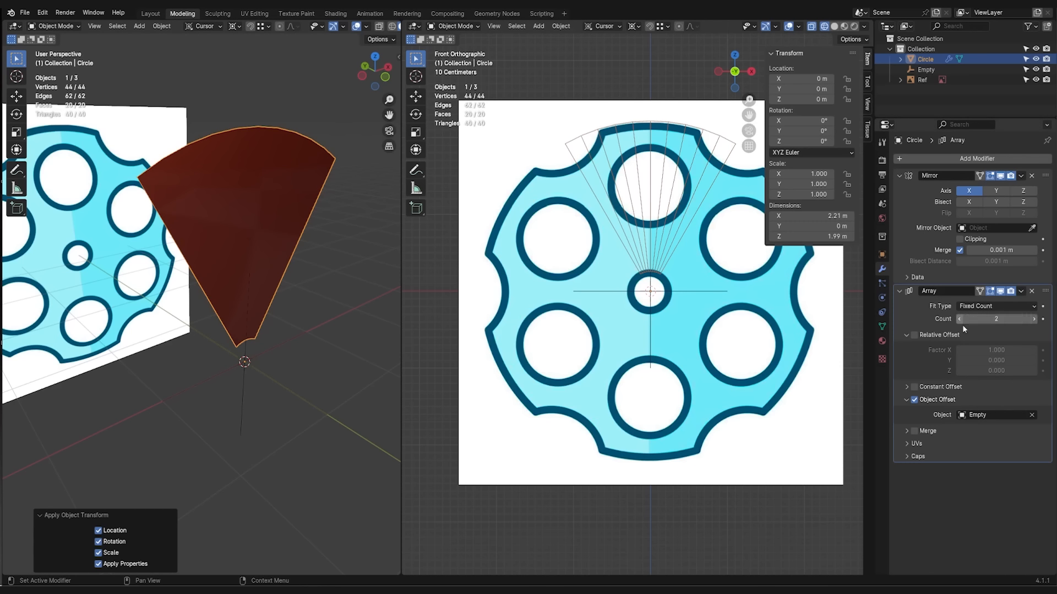
{"action": "left_click", "coordinate": [1034, 319]}
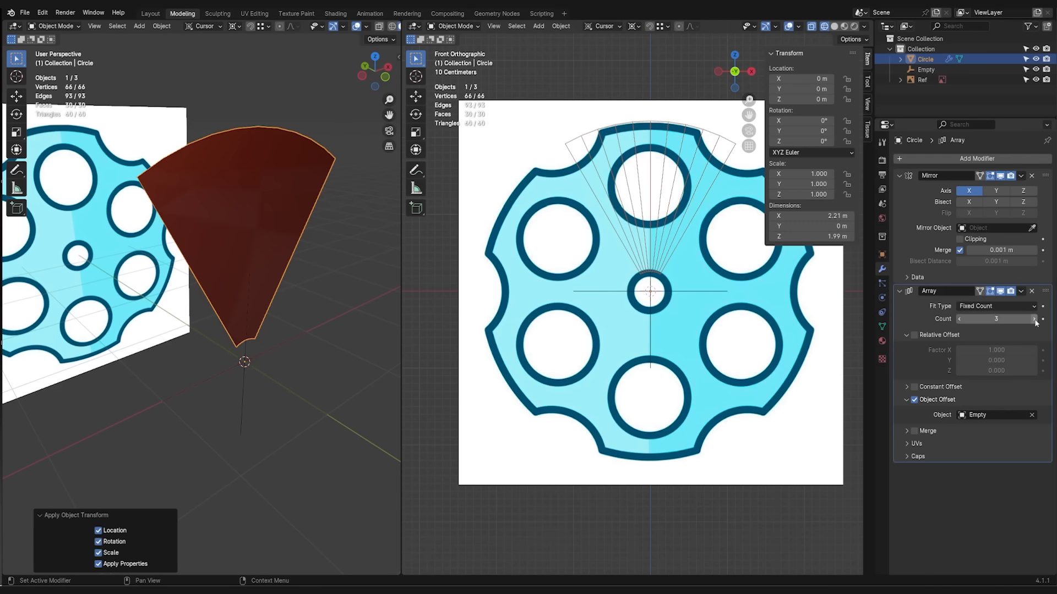
- Select the empty, try rotating it freehand in the front view, and undo the rotation
{"action": "left_click", "coordinate": [690, 290]}
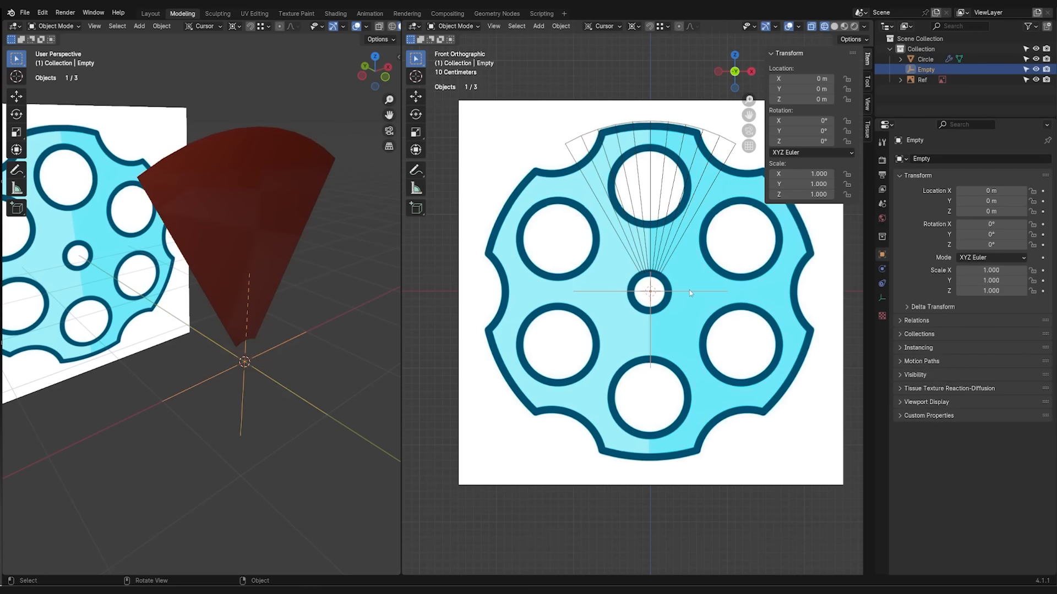
{"action": "key", "text": "r"}
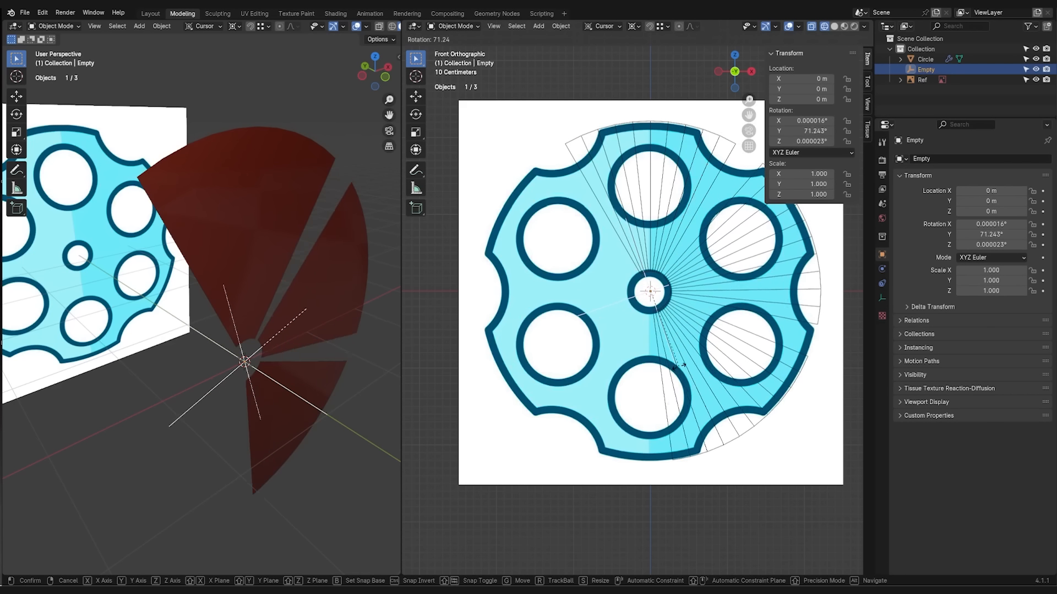
{"action": "left_click", "coordinate": [678, 370]}
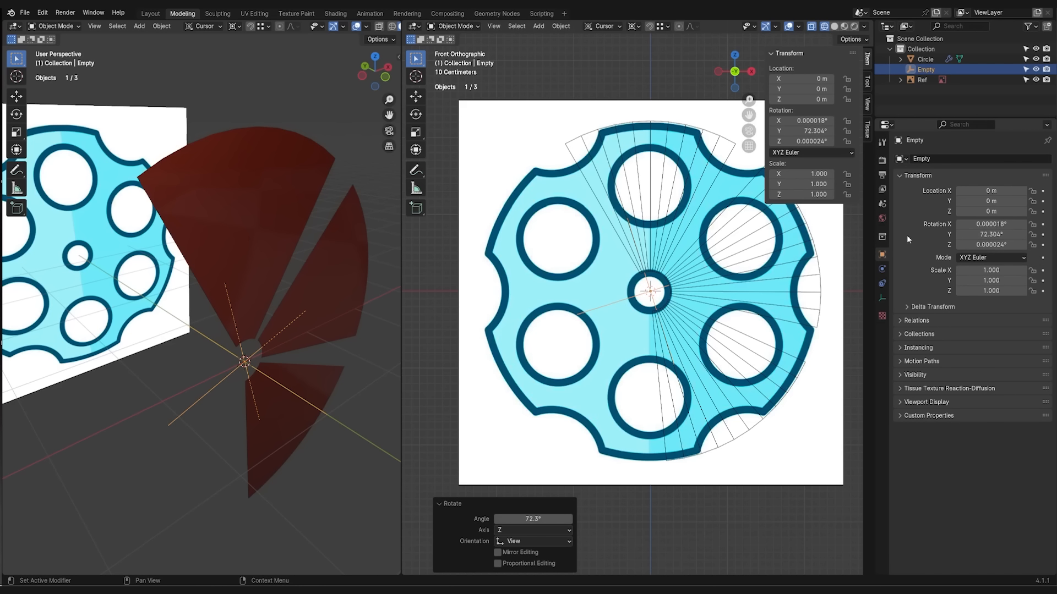
{"action": "key", "text": "ctrl+z"}
- Set the empty's Y rotation to 60°
{"action": "left_click", "coordinate": [991, 235]}
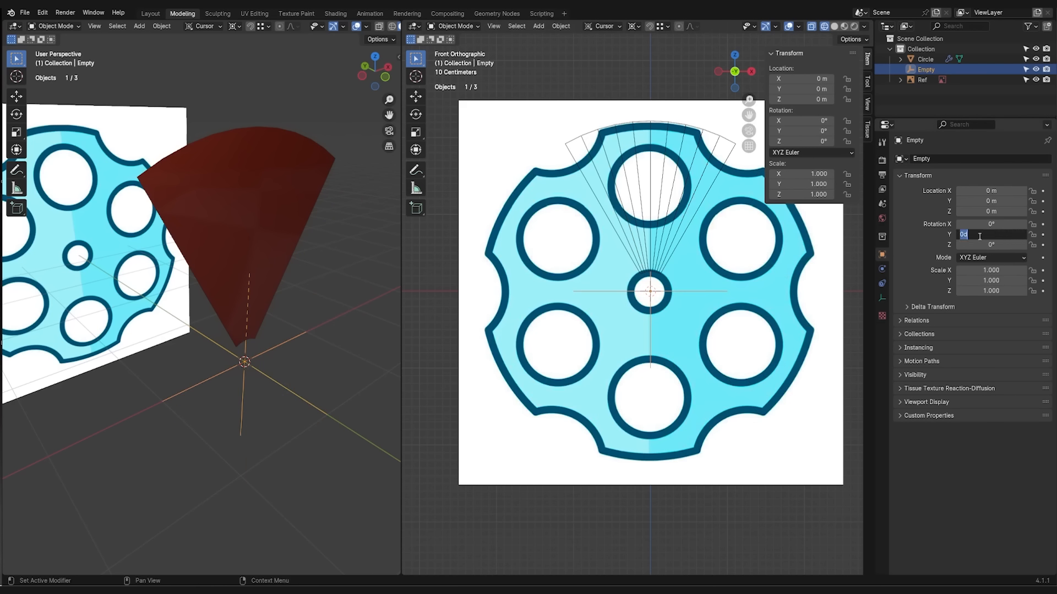
{"action": "type", "text": "60"}
{"action": "key", "text": "Return"}
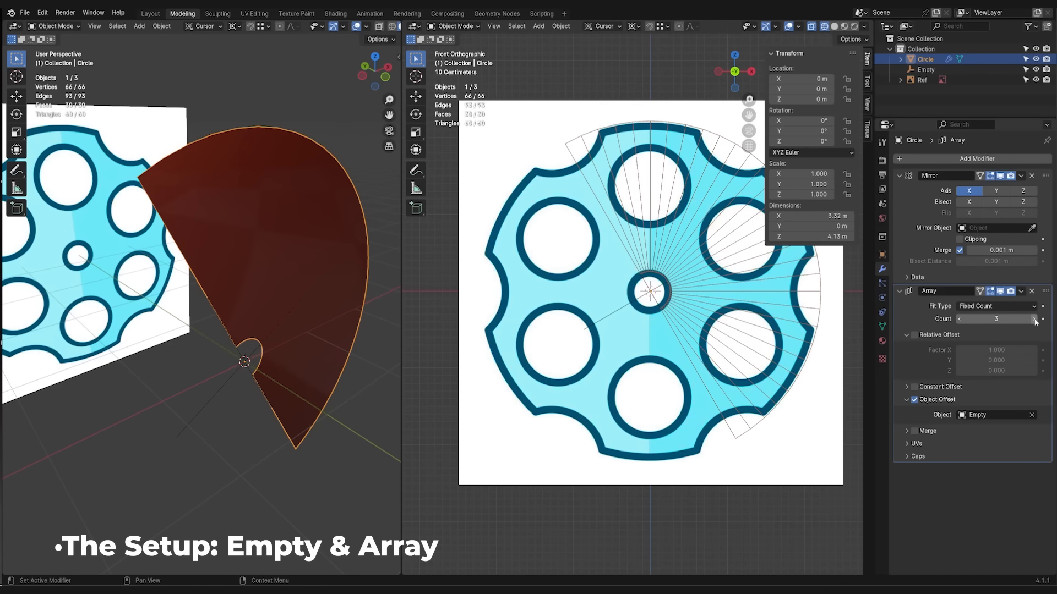
- Raise the wedge's array count to 6 to complete the full disc
{"action": "left_click", "coordinate": [1034, 319]}
{"action": "left_click", "coordinate": [1034, 319]}
{"action": "left_click", "coordinate": [1034, 319]}
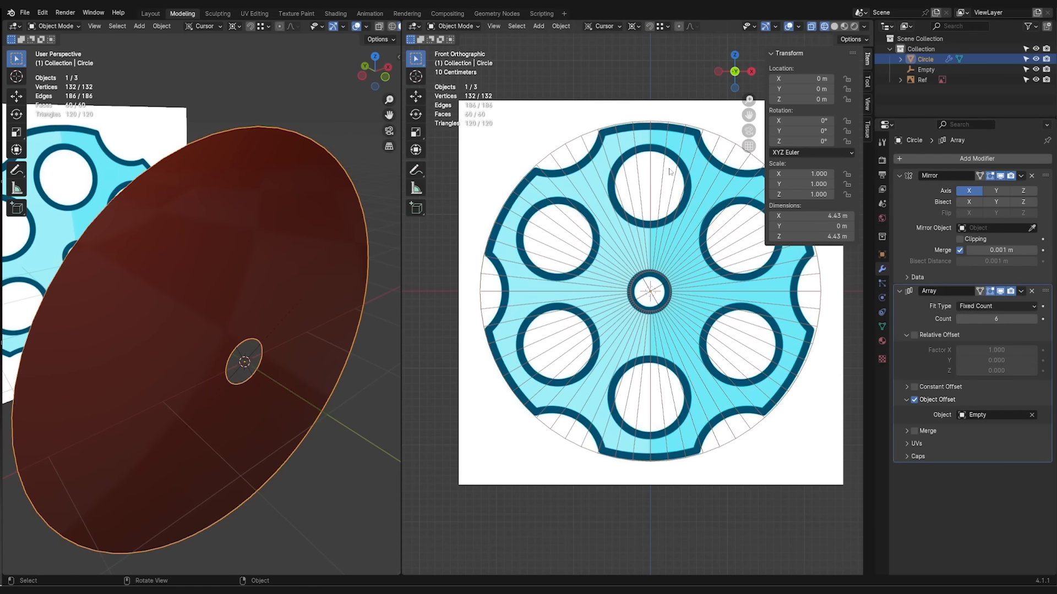
- In Edit Mode, move the two rim vertices beside the wedge's outer corner inward onto the reference's notch outline
{"action": "key", "text": "Tab"}
{"action": "left_click", "coordinate": [596, 126]}
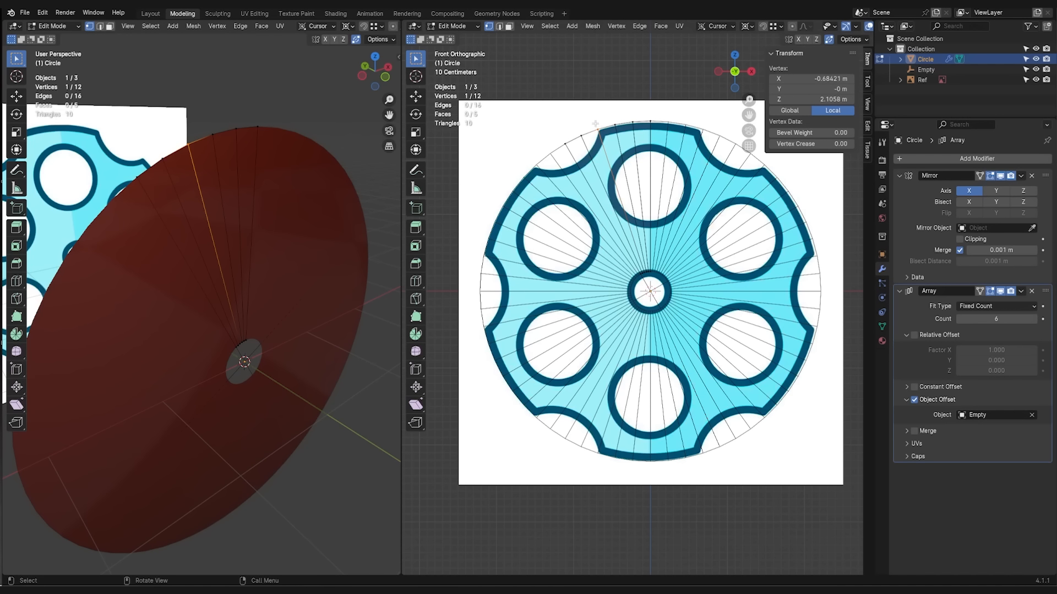
{"action": "key", "text": "g"}
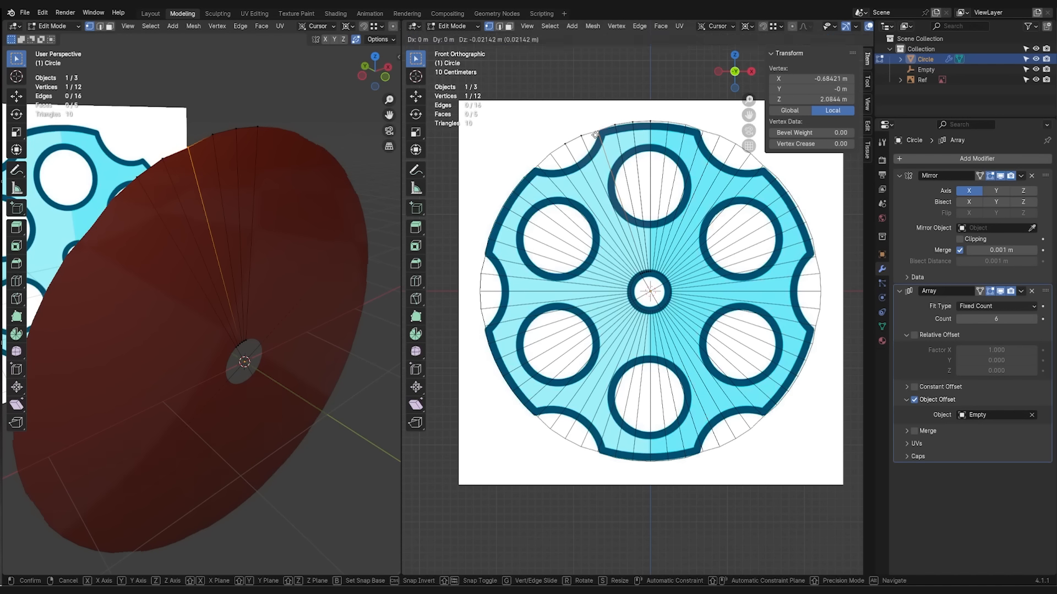
{"action": "left_click", "coordinate": [599, 144]}
{"action": "left_click", "coordinate": [577, 131]}
{"action": "key", "text": "g"}
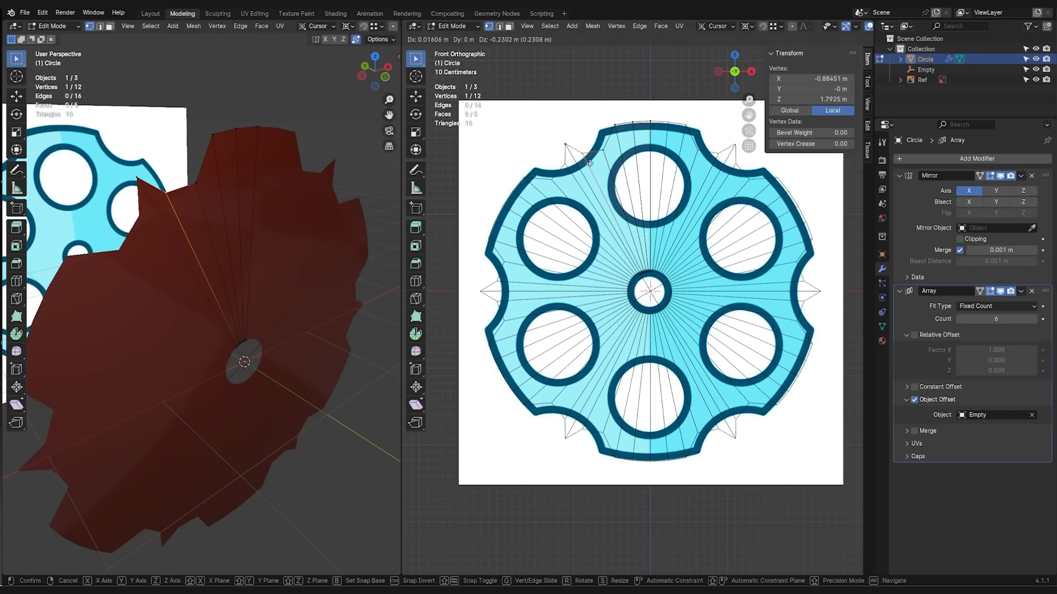
{"action": "left_click", "coordinate": [589, 163]}
- Try moving the wedge's outer corner vertex freely toward the notch outline, and undo the move
{"action": "left_click", "coordinate": [565, 145]}
{"action": "key", "text": "g"}
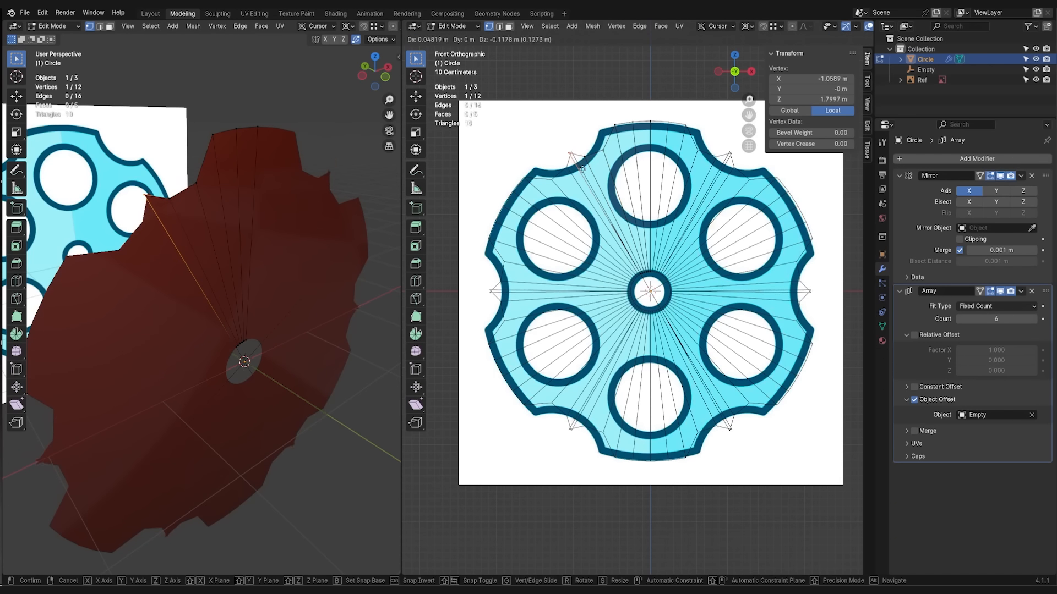
{"action": "left_click", "coordinate": [587, 174]}
{"action": "scroll", "coordinate": [588, 174], "scroll_direction": "up", "scroll_amount": 5}
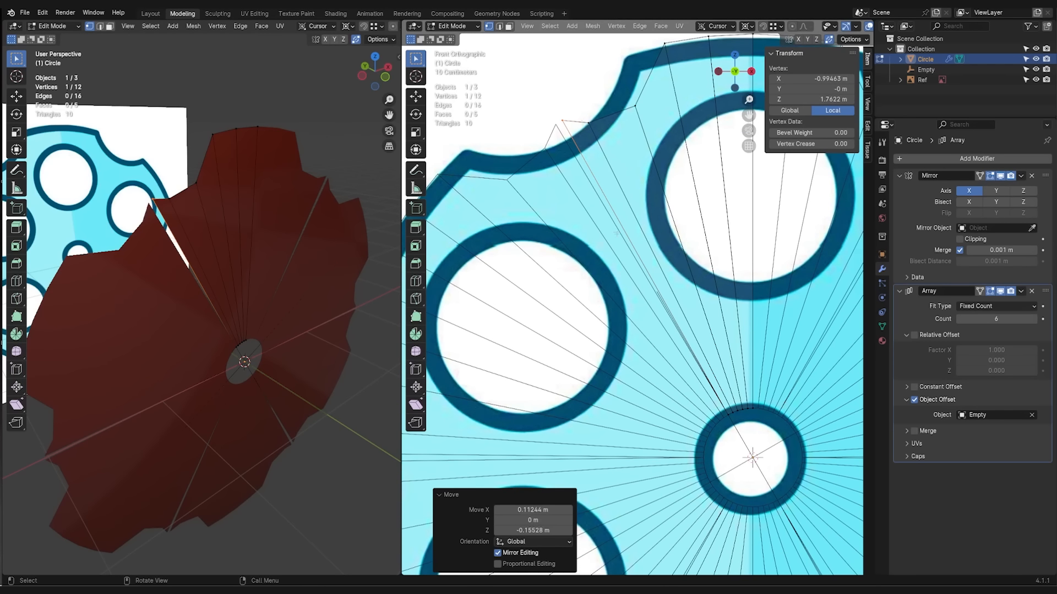
{"action": "left_click_drag", "start_coordinate": [561, 119], "coordinate": [556, 105]}
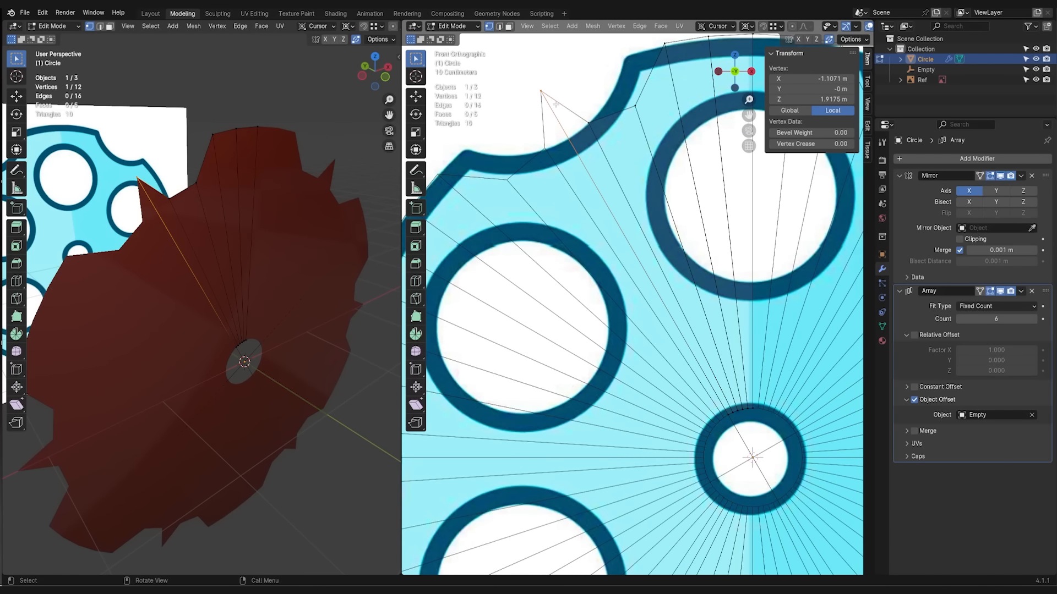
- Vertex-slide the wedge's outer corner vertex along its side edge to the notch outline, by a factor of 0.151
{"action": "key", "text": "shift+v"}
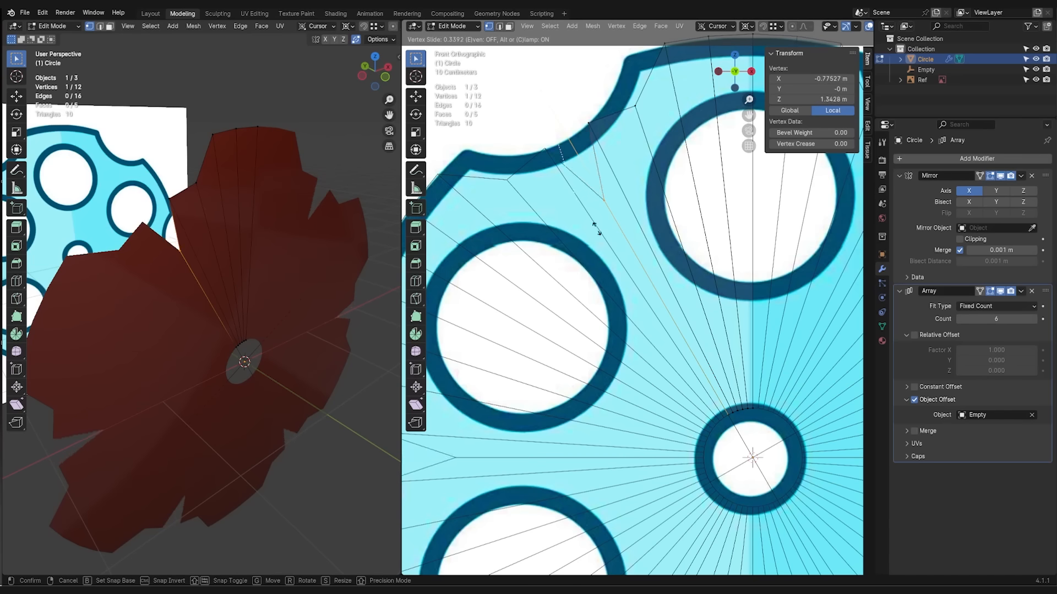
{"action": "left_click", "coordinate": [561, 169]}
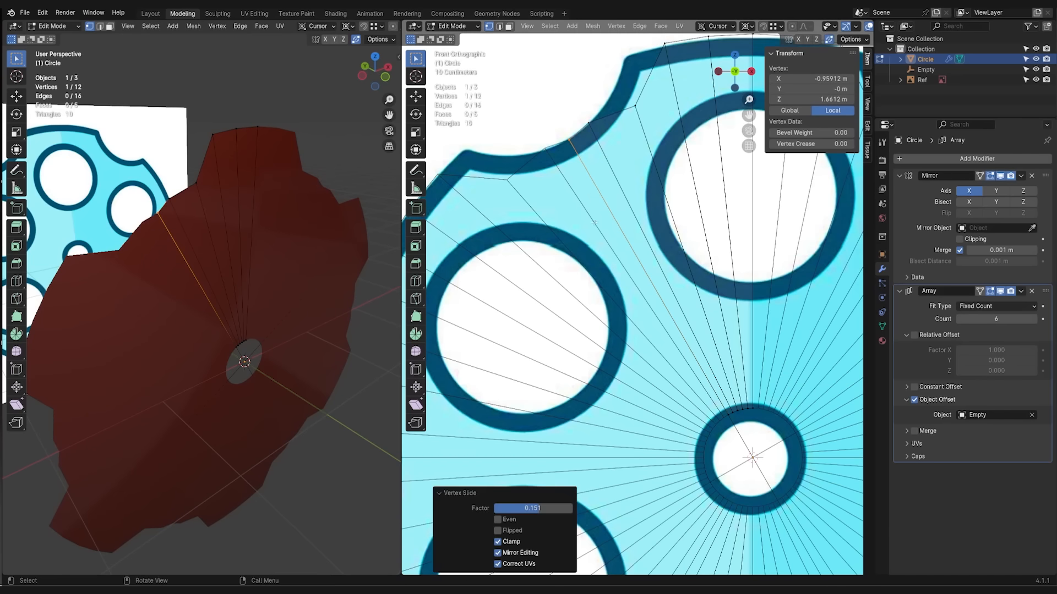
{"action": "scroll", "coordinate": [620, 236], "scroll_direction": "down", "scroll_amount": 3}
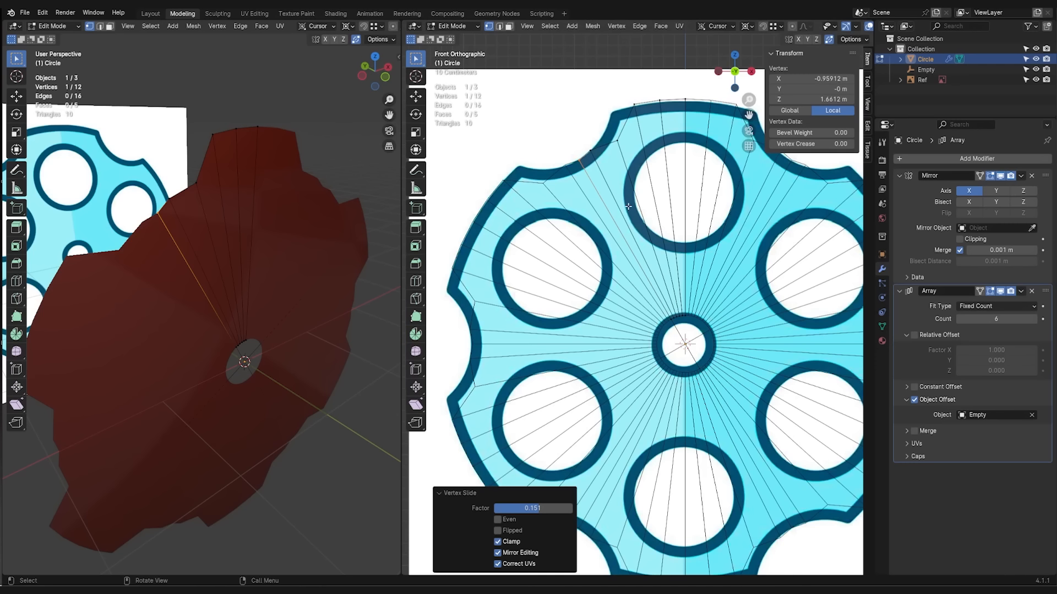
{"action": "middle_click_drag", "start_coordinate": [216, 301], "coordinate": [260, 311]}
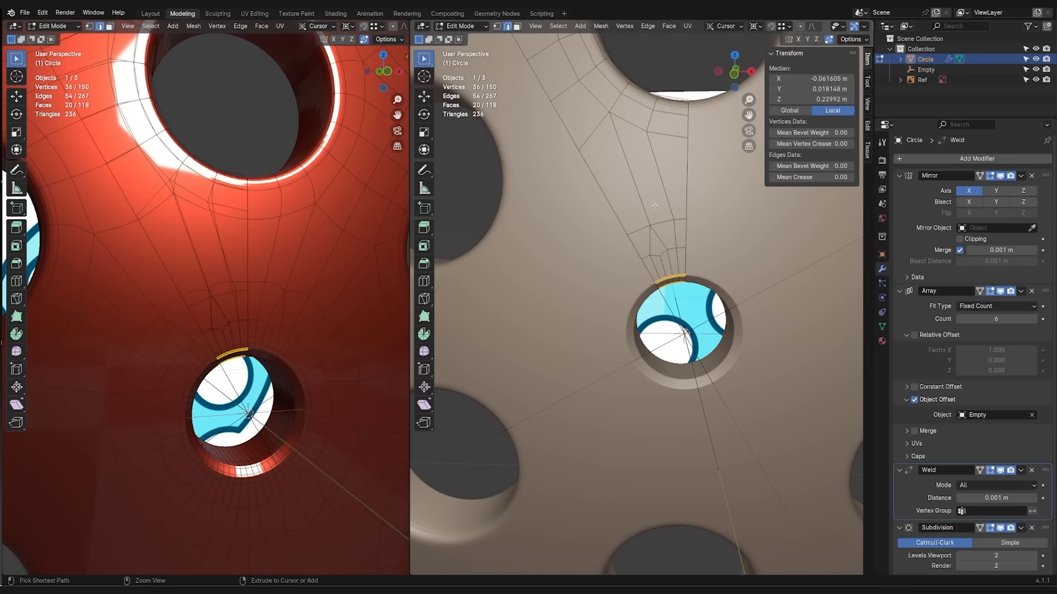
- Edge-slide the selected edge loop at the rim of the disc's central hole
{"action": "key", "text": "g"}
{"action": "key", "text": "g"}
{"action": "left_click", "coordinate": [654, 220]}
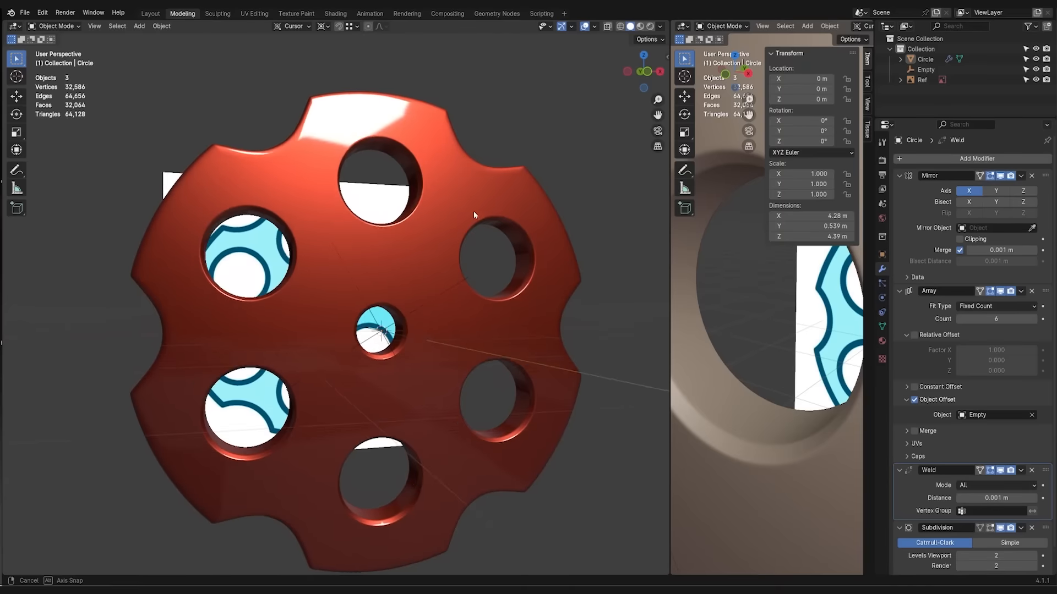
- Isolate the finished disc in local view and examine it from another angle
{"action": "left_click", "coordinate": [424, 267]}
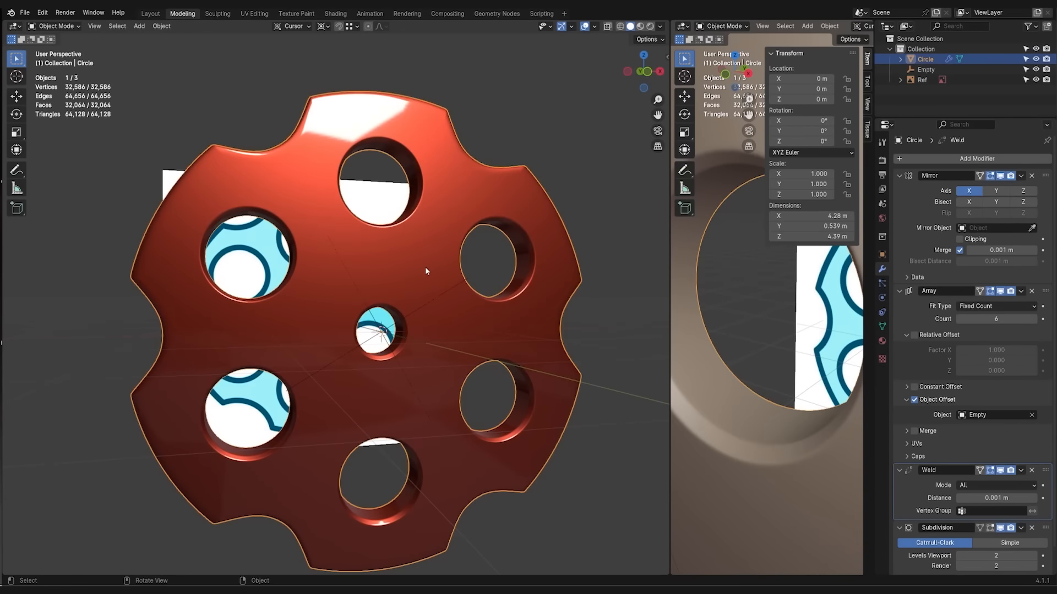
{"action": "key", "text": "KP_Divide"}
{"action": "middle_click_drag", "start_coordinate": [385, 244], "coordinate": [530, 203]}
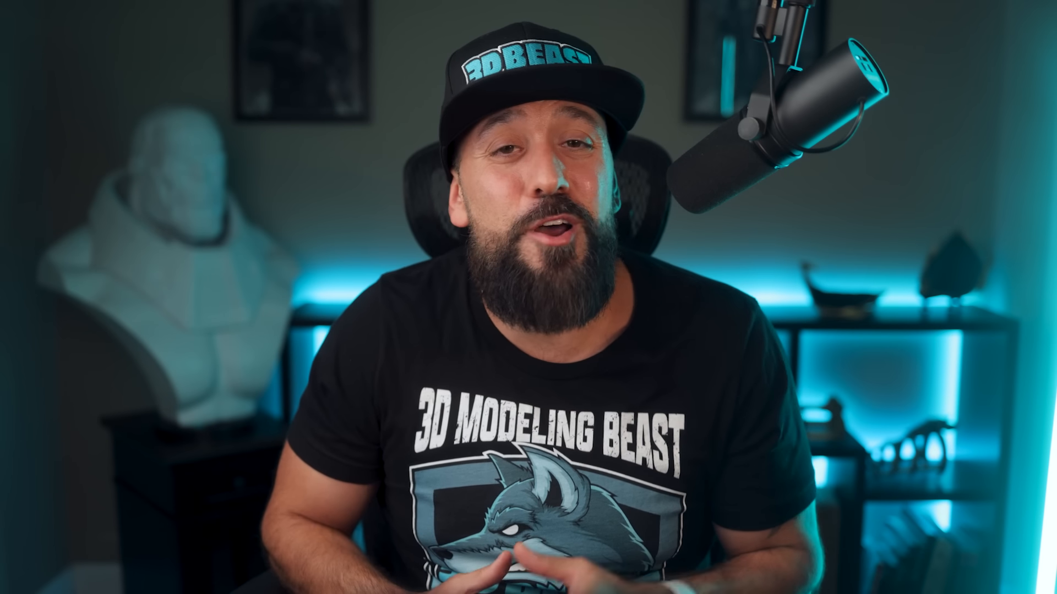
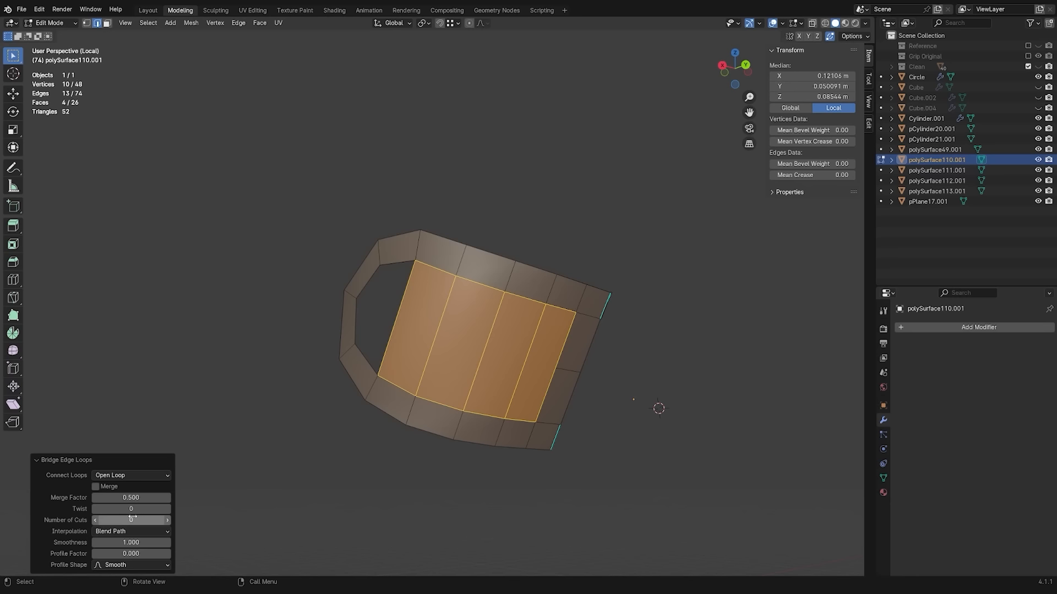
- Give the bridged faces of the finger-grip part one cut, and extrude the part's selected faces along their normals
{"action": "left_click_drag", "start_coordinate": [142, 515], "coordinate": [149, 515]}
{"action": "left_click", "coordinate": [447, 306]}
{"action": "middle_click_drag", "start_coordinate": [446, 306], "coordinate": [377, 345]}
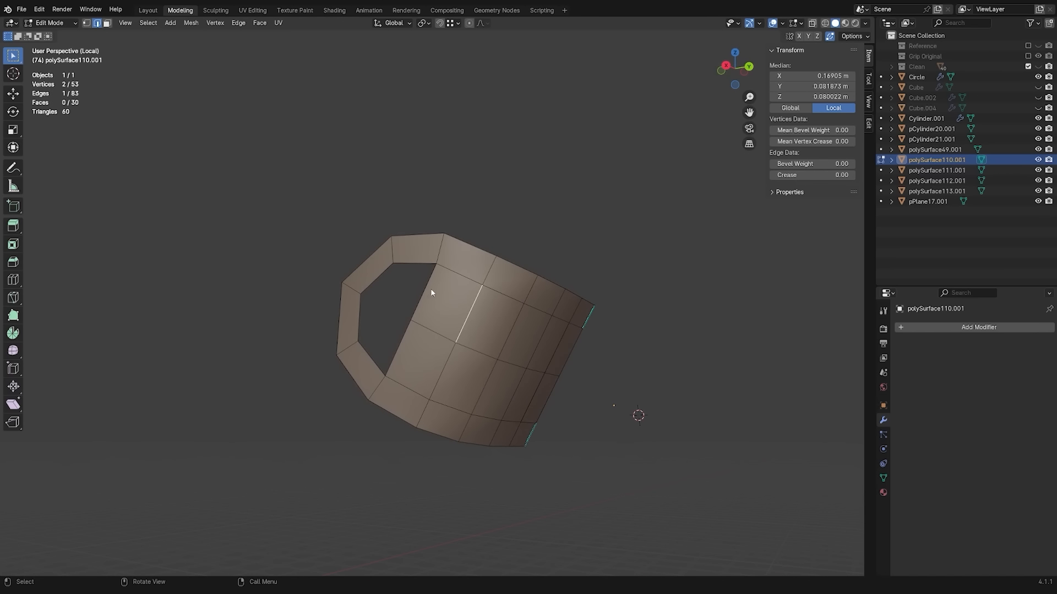
{"action": "key", "text": "alt+e"}
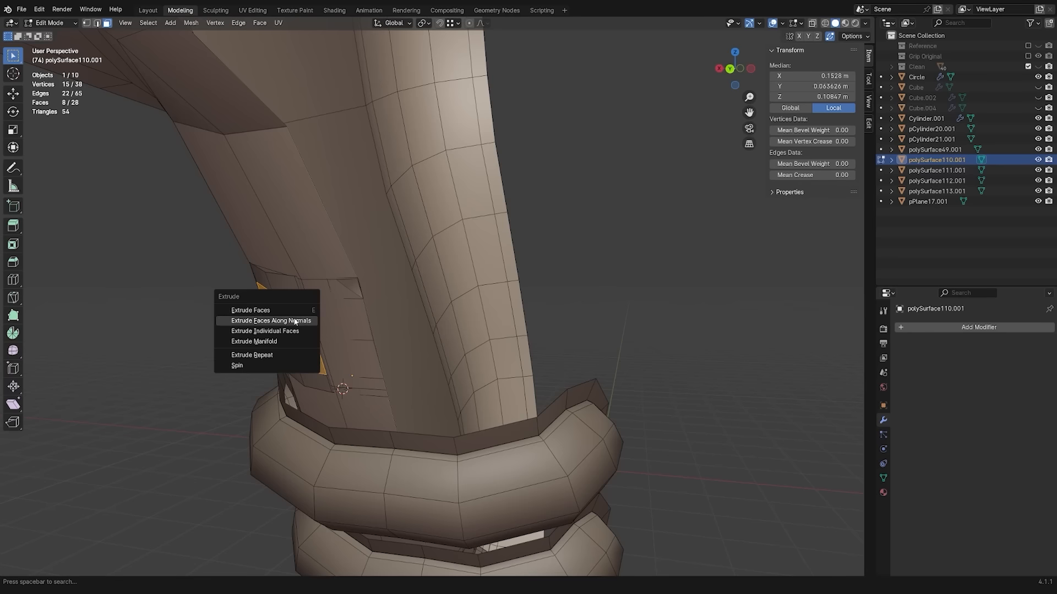
{"action": "left_click", "coordinate": [306, 312]}
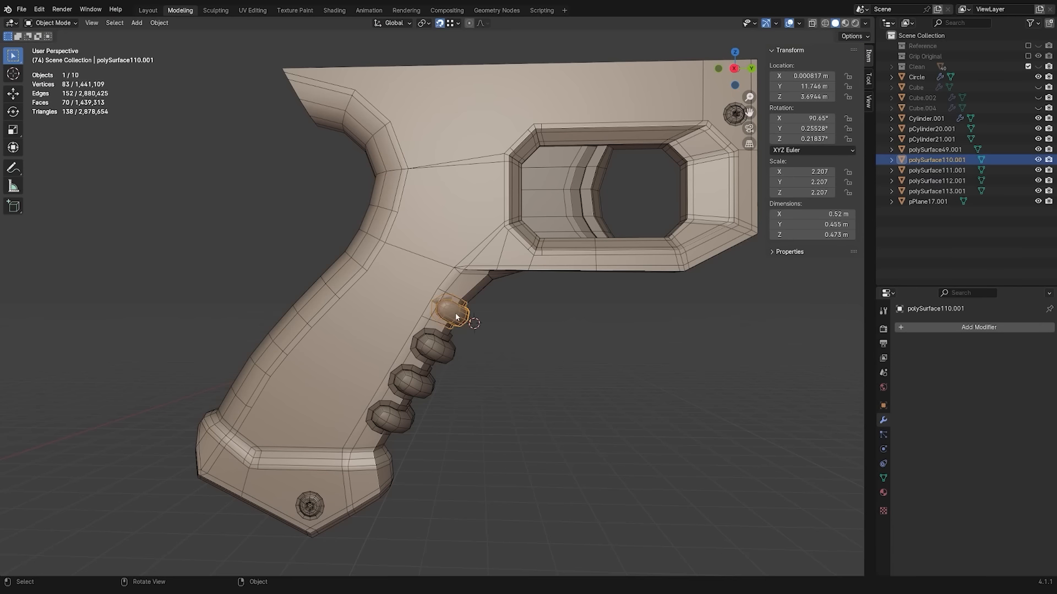
- Duplicate the uppermost finger-grip part, place the copy in front of the grip, and rotate it about 30° in the right view
{"action": "key", "text": "shift+d"}
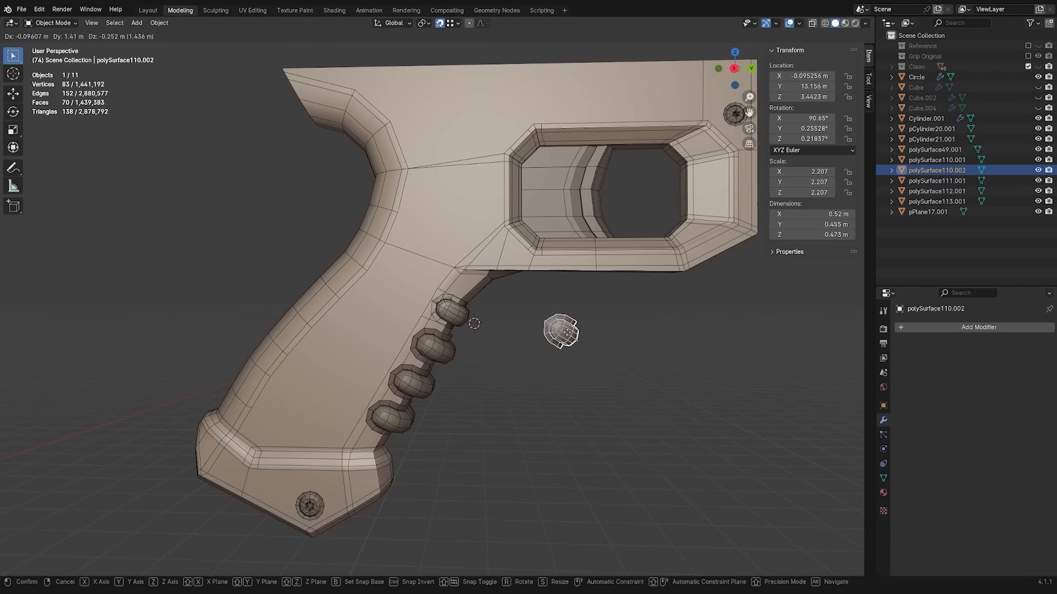
{"action": "left_click", "coordinate": [565, 327]}
{"action": "key", "text": "KP_3"}
{"action": "scroll", "coordinate": [565, 327], "scroll_direction": "up", "scroll_amount": 4}
{"action": "key", "text": "r"}
- In Edit Mode, delete the straight flange faces above and below the copied part's rounded body
{"action": "left_click_drag", "start_coordinate": [594, 520], "coordinate": [431, 427]}
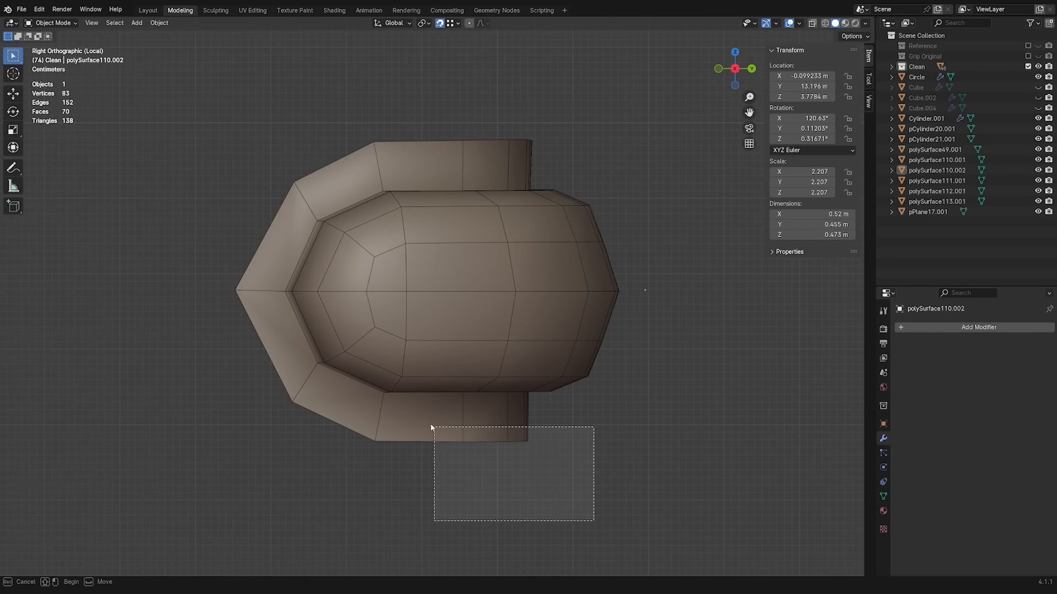
{"action": "key", "text": "Tab"}
{"action": "left_click_drag", "start_coordinate": [570, 480], "coordinate": [425, 421]}
{"action": "left_click_drag", "start_coordinate": [437, 68], "coordinate": [547, 174], "text": "shift"}
{"action": "key", "text": "x"}
{"action": "left_click", "coordinate": [547, 176]}
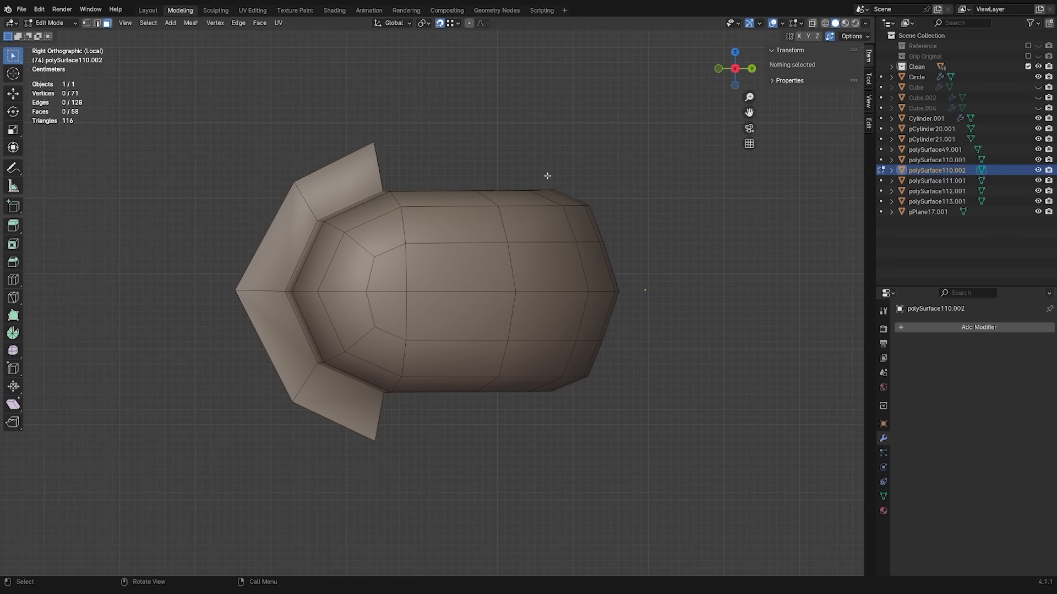
- Extrude the open edge run above the finger-grip part's rounded body upward along Z by about 0.065 m
{"action": "middle_click_drag", "start_coordinate": [547, 176], "coordinate": [504, 200]}
{"action": "key", "text": "2"}
{"action": "left_click", "coordinate": [421, 229]}
{"action": "left_click", "coordinate": [536, 157], "text": "ctrl"}
{"action": "key", "text": "KP_3"}
{"action": "key", "text": "e"}
{"action": "key", "text": "z"}
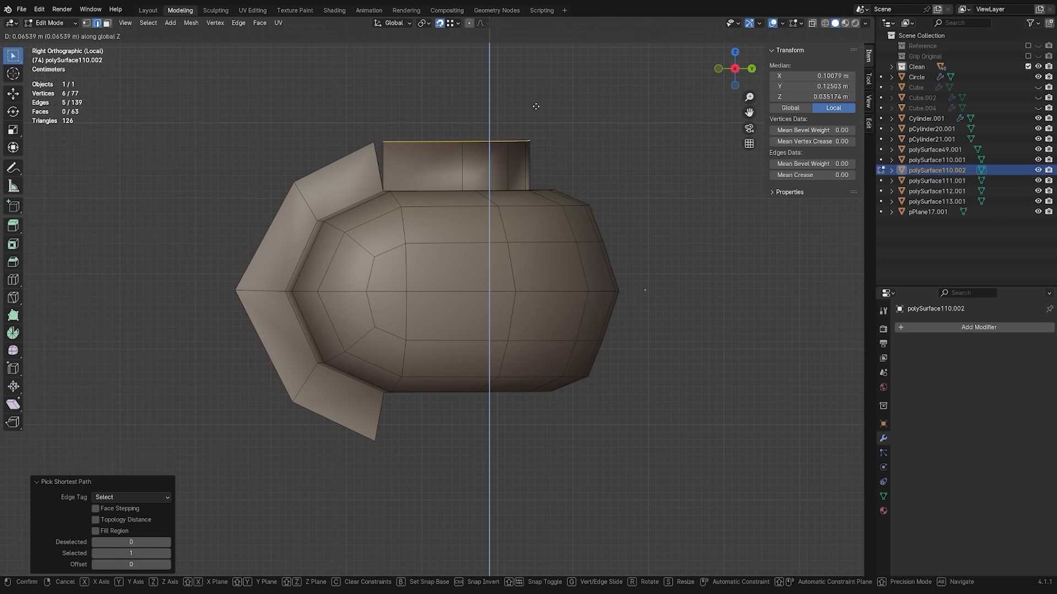
{"action": "left_click", "coordinate": [536, 106]}
- Extrude the open edge run below the rounded body downward along Z by about 0.065 m
{"action": "middle_click_drag", "start_coordinate": [403, 406], "coordinate": [398, 361]}
{"action": "left_click", "coordinate": [398, 354]}
{"action": "left_click", "coordinate": [510, 427], "text": "ctrl"}
{"action": "key", "text": "KP_3"}
{"action": "key", "text": "e"}
{"action": "key", "text": "z"}
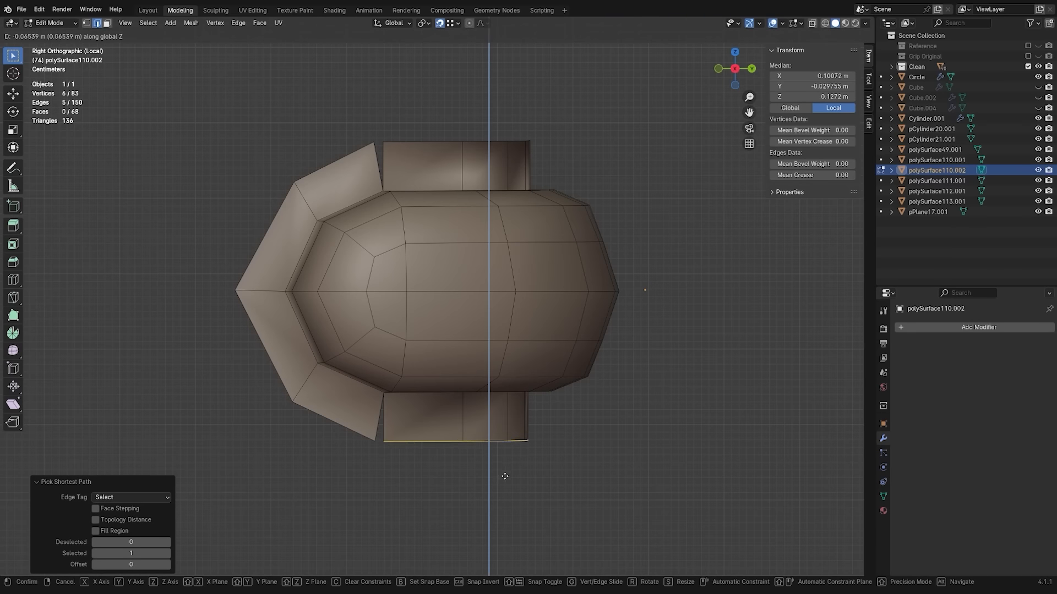
{"action": "left_click", "coordinate": [505, 476]}
- Merge the corner vertices where the new straight flanges meet the curved flange
{"action": "key", "text": "m"}
{"action": "left_click", "coordinate": [451, 176]}
{"action": "key", "text": "m"}
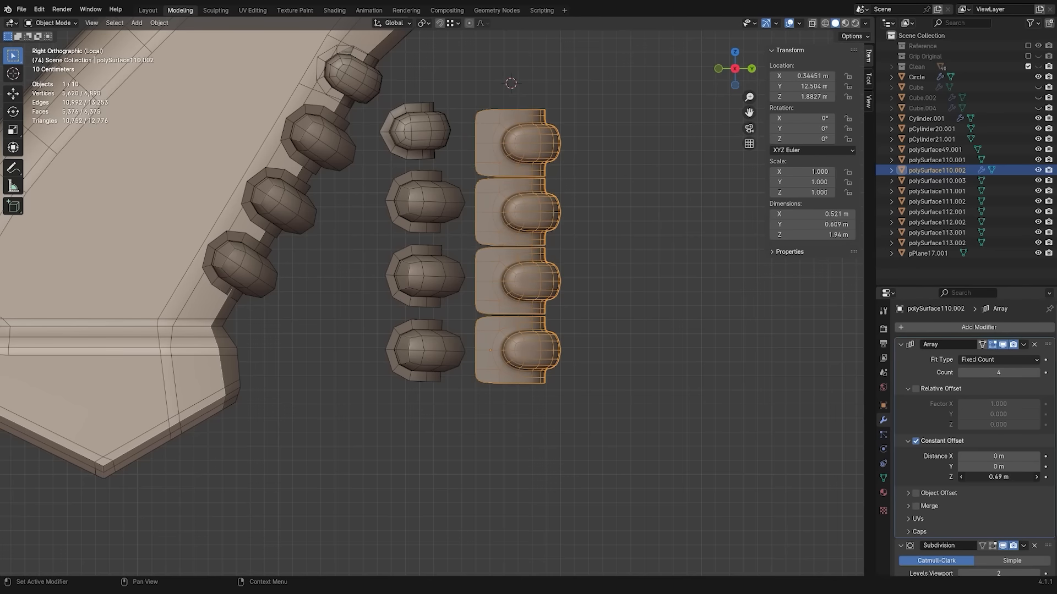
- Set the array's constant Z offset to 0.52 m and raise the part's upper edge along Z to close the gap between copies
{"action": "left_click_drag", "start_coordinate": [998, 477], "coordinate": [1018, 477]}
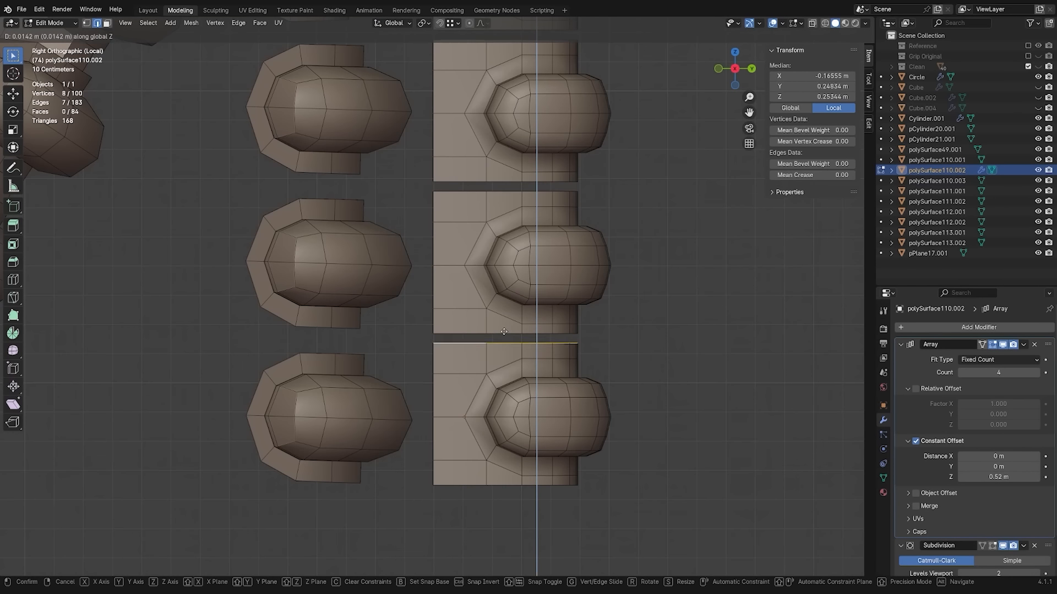
{"action": "left_click", "coordinate": [500, 342]}
{"action": "key", "text": "alt+a"}
{"action": "key", "text": "a"}
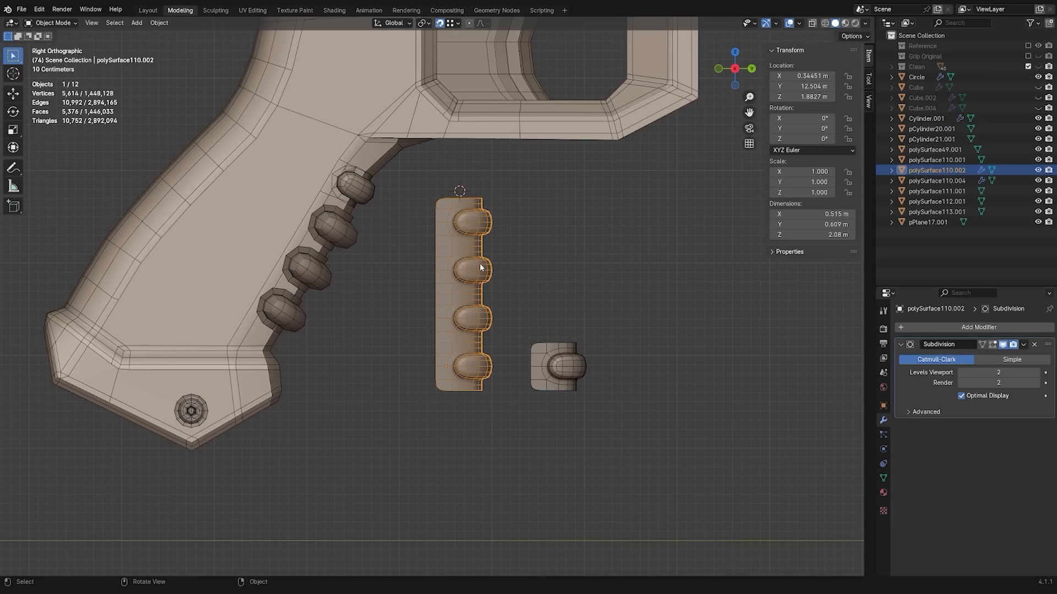
- Move the four-ridge strip to the front of the pistol grip and rotate it to follow the grip's slant
{"action": "key", "text": "g"}
{"action": "left_click", "coordinate": [393, 241]}
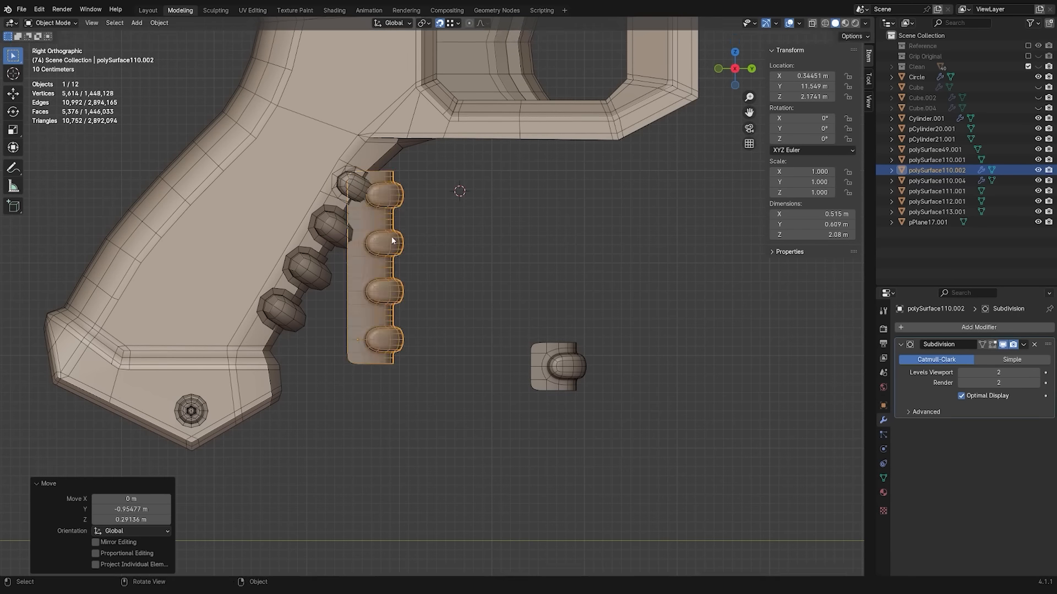
{"action": "key", "text": "r"}
{"action": "left_click", "coordinate": [461, 272]}
{"action": "key", "text": "g"}
{"action": "left_click", "coordinate": [372, 253]}
{"action": "scroll", "coordinate": [372, 253], "scroll_direction": "up", "scroll_amount": 3}
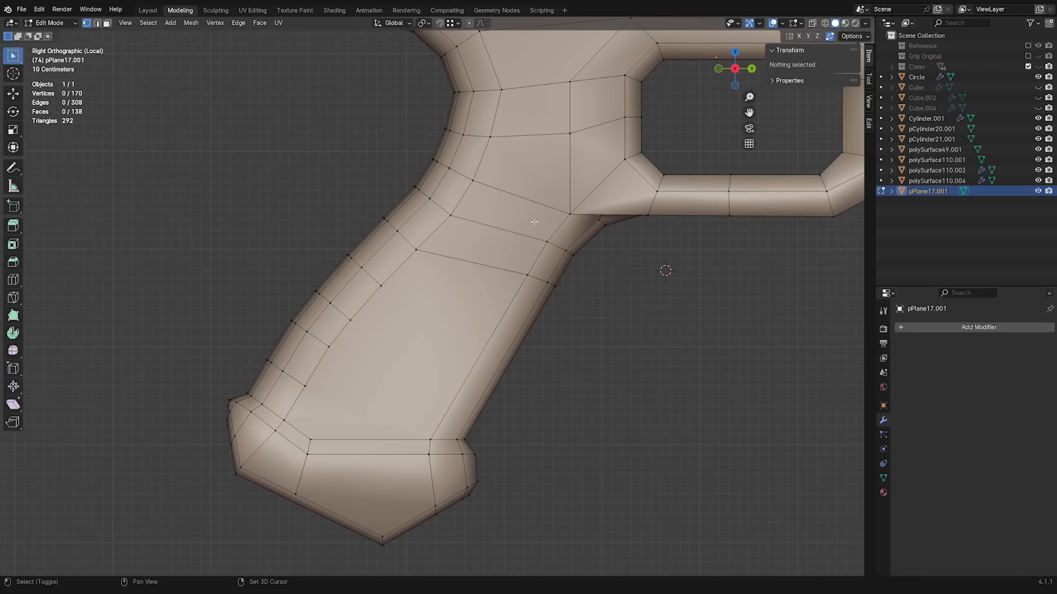
- Add four evenly spaced loop cuts across the narrow face strip along the grip's front edge
{"action": "key", "text": "ctrl+r"}
{"action": "scroll", "coordinate": [503, 325], "scroll_direction": "up", "scroll_amount": 1}
{"action": "scroll", "coordinate": [503, 325], "scroll_direction": "up", "scroll_amount": 2}
{"action": "left_click", "coordinate": [488, 301]}
{"action": "right_click", "coordinate": [489, 302]}
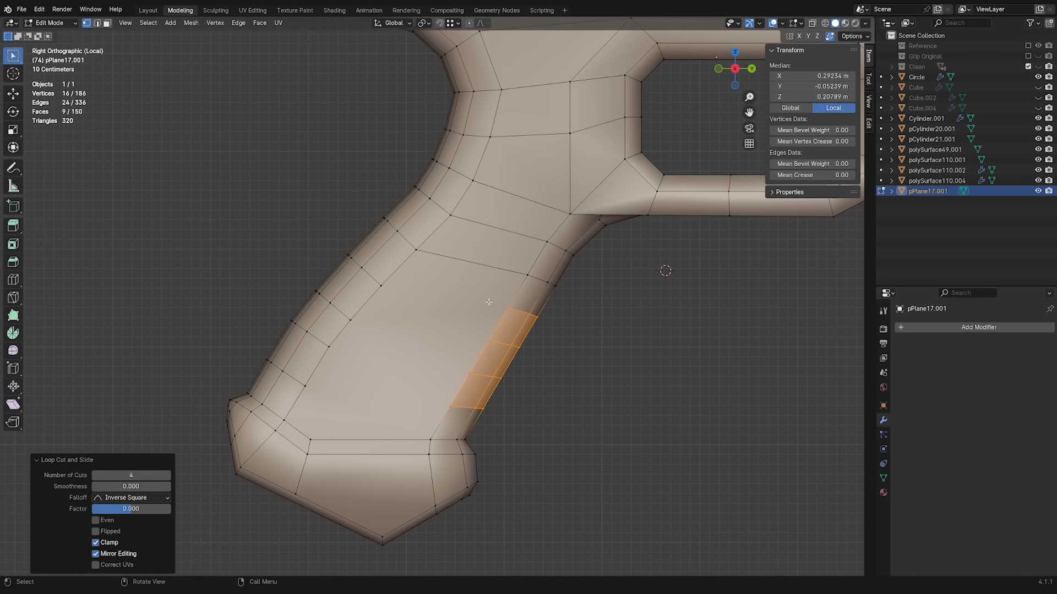
- Connect the rear-side vertices to the matching front-strip vertices with four edges across the grip's side face
{"action": "left_click", "coordinate": [386, 284]}
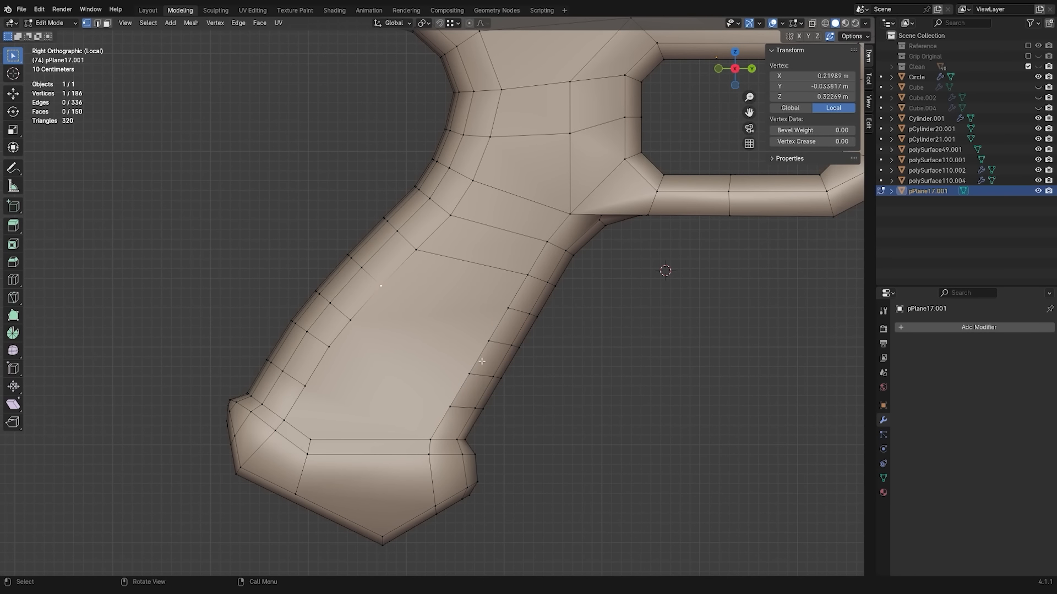
{"action": "left_click", "coordinate": [508, 308], "text": "shift"}
{"action": "key", "text": "j"}
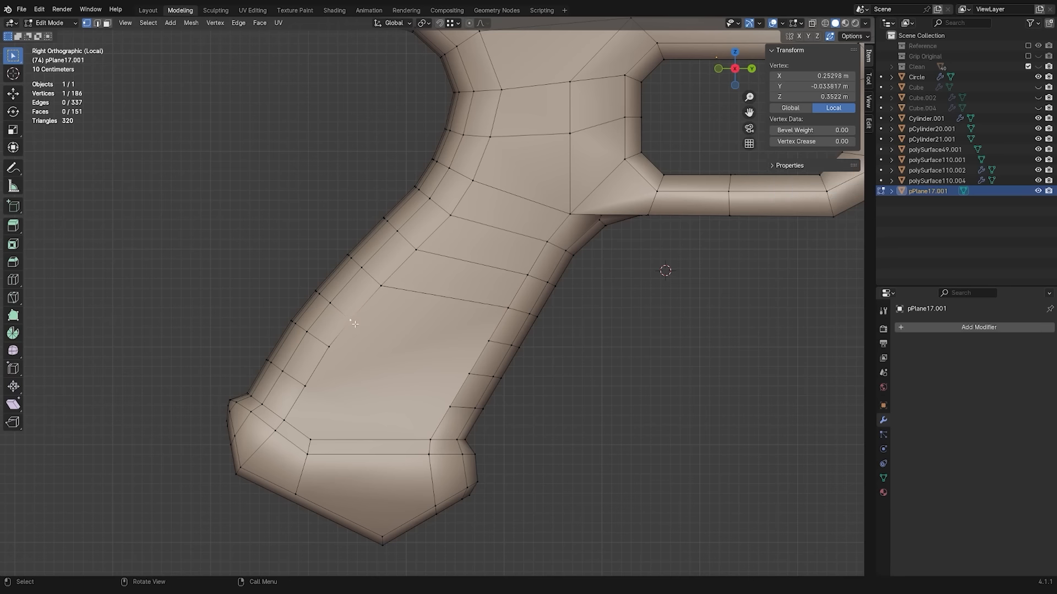
{"action": "key", "text": "j"}
{"action": "left_click", "coordinate": [329, 346]}
{"action": "left_click", "coordinate": [469, 373], "text": "shift"}
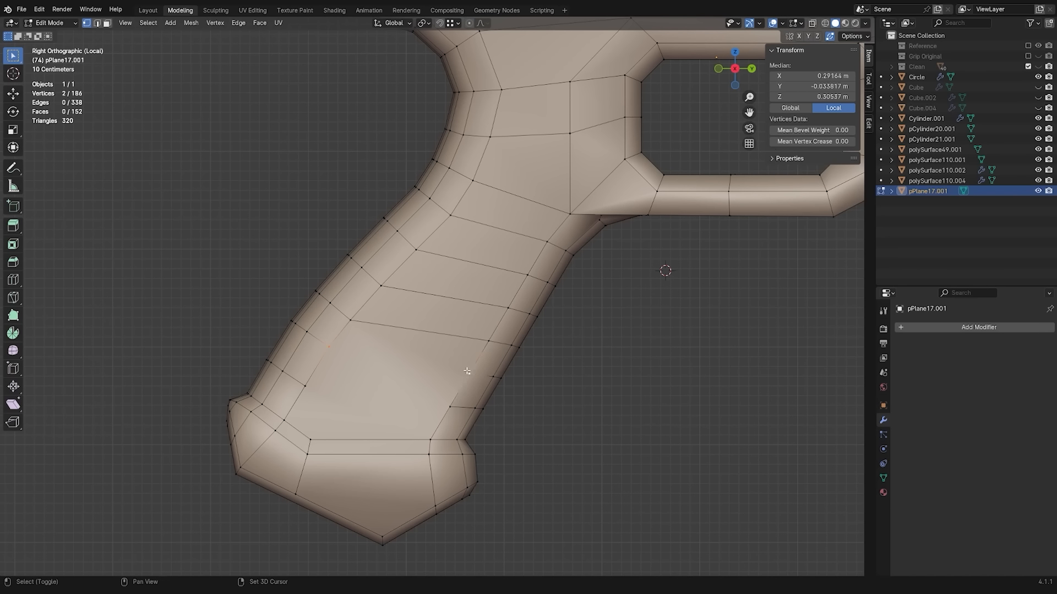
{"action": "key", "text": "j"}
{"action": "left_click", "coordinate": [305, 386]}
{"action": "left_click", "coordinate": [450, 407], "text": "shift"}
{"action": "key", "text": "j"}
{"action": "left_click", "coordinate": [527, 380]}
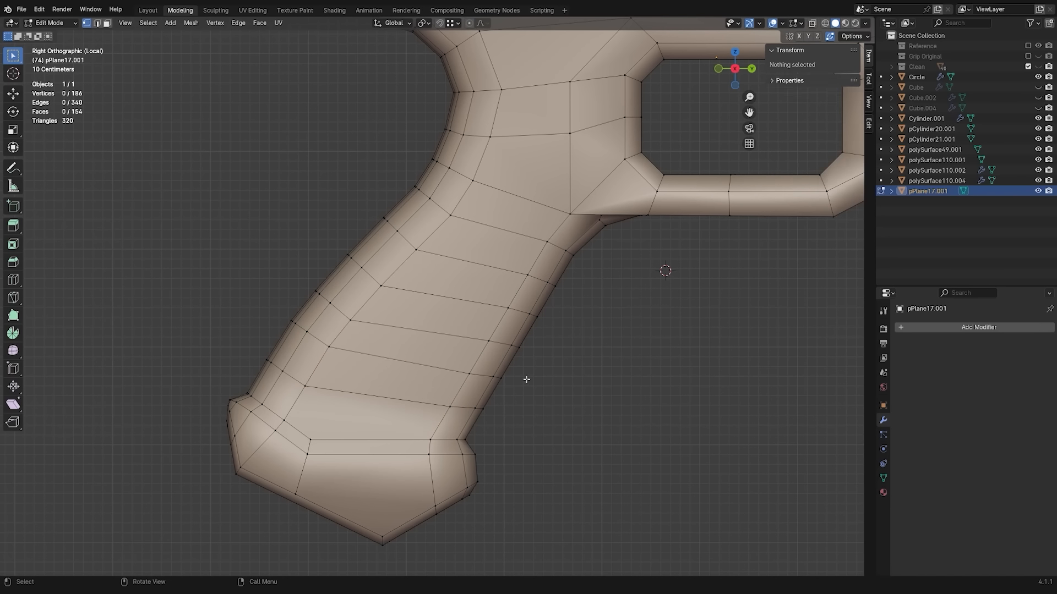
- Add two centred loop cuts running lengthwise through the grip's side faces
{"action": "key", "text": "ctrl+r"}
{"action": "scroll", "coordinate": [451, 322], "scroll_direction": "up", "scroll_amount": 1}
{"action": "left_click", "coordinate": [450, 322]}
{"action": "right_click", "coordinate": [451, 322]}
{"action": "left_click", "coordinate": [573, 373]}
{"action": "key", "text": "ctrl+r"}
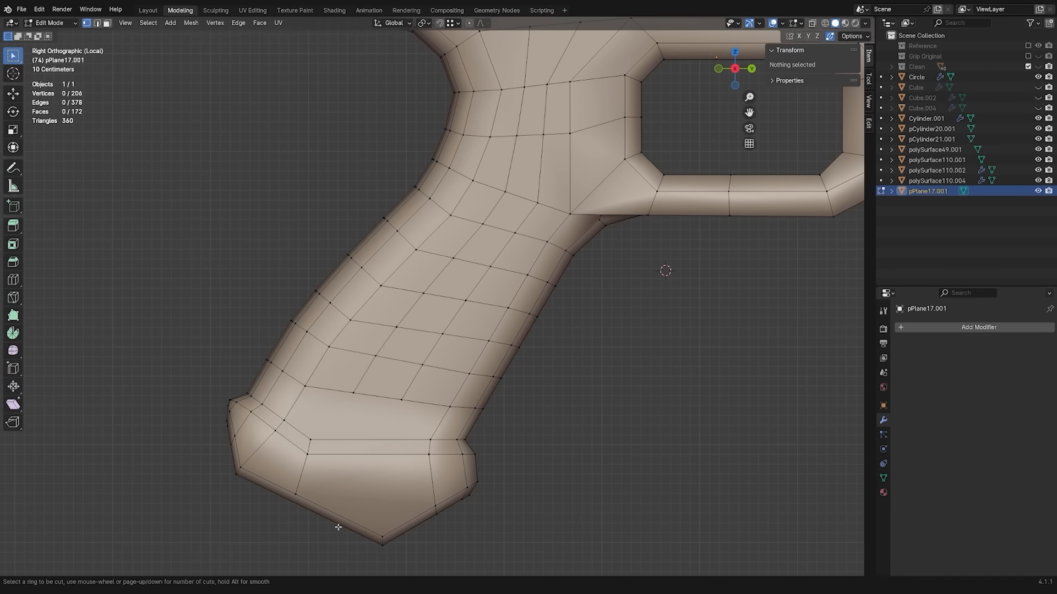
{"action": "left_click", "coordinate": [329, 420]}
{"action": "right_click", "coordinate": [329, 420]}
{"action": "key", "text": "ctrl+z"}
{"action": "key", "text": "ctrl+r"}
{"action": "right_click", "coordinate": [232, 522]}
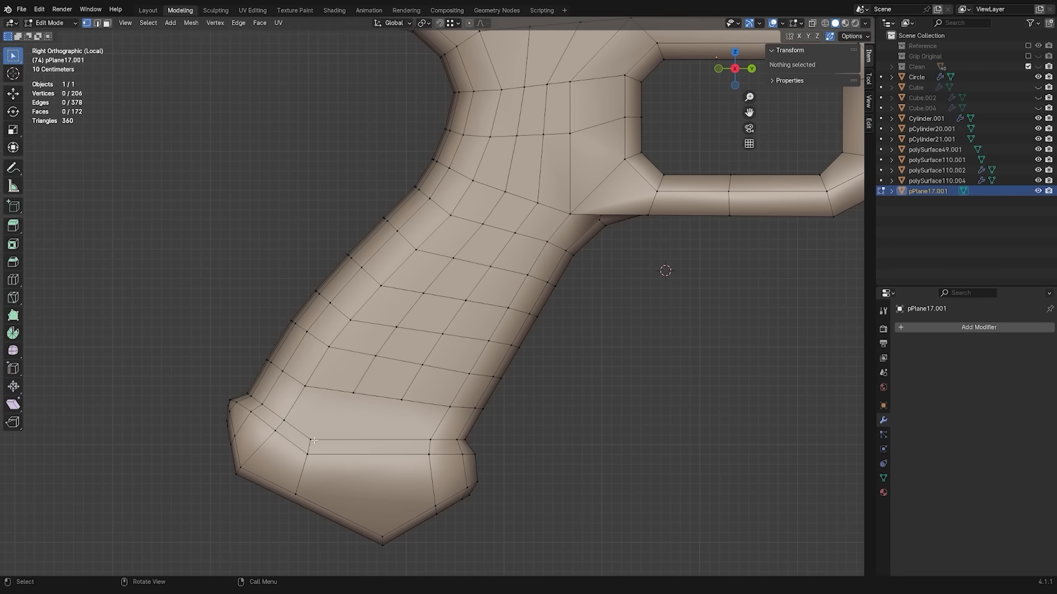
{"action": "key", "text": "ctrl+z"}
{"action": "key", "text": "ctrl+z"}
- Knife-cut an edge from the lowest tip of the grip's base up through its two rim edges to the inner lengthwise edge line
{"action": "key", "text": "k"}
{"action": "left_click", "coordinate": [382, 537]}
{"action": "left_click", "coordinate": [382, 455]}
{"action": "left_click", "coordinate": [382, 440]}
{"action": "left_click", "coordinate": [401, 399]}
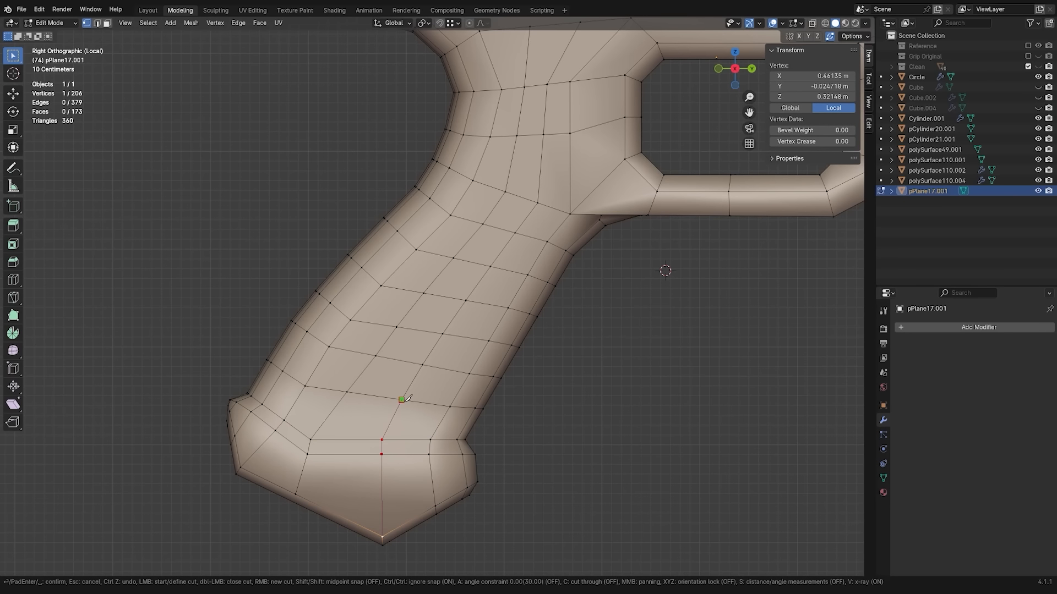
{"action": "key", "text": "space"}
{"action": "left_click", "coordinate": [632, 370]}
- Add three centred loop cuts through the faces of the trigger-guard frame
{"action": "scroll", "coordinate": [588, 261], "scroll_direction": "down", "scroll_amount": 1}
{"action": "middle_click_drag", "start_coordinate": [587, 261], "coordinate": [462, 409], "text": "shift"}
{"action": "key", "text": "ctrl+r"}
{"action": "left_click", "coordinate": [595, 363]}
{"action": "right_click", "coordinate": [595, 363]}
{"action": "left_click", "coordinate": [578, 421]}
{"action": "key", "text": "ctrl+r"}
{"action": "left_click", "coordinate": [531, 370]}
{"action": "right_click", "coordinate": [532, 370]}
{"action": "left_click", "coordinate": [570, 295]}
{"action": "key", "text": "ctrl+r"}
{"action": "left_click", "coordinate": [689, 307]}
{"action": "right_click", "coordinate": [689, 307]}
{"action": "left_click", "coordinate": [613, 276]}
- Reposition a vertex beside the trigger opening
{"action": "key", "text": "ctrl+r"}
{"action": "right_click", "coordinate": [457, 213]}
{"action": "left_click", "coordinate": [472, 212]}
{"action": "key", "text": "g"}
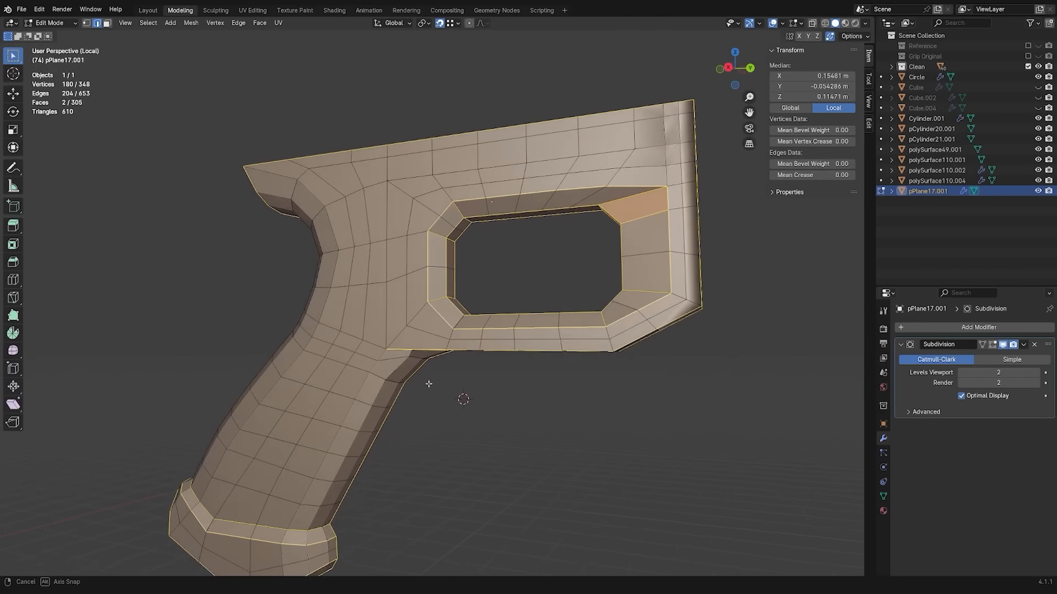
- Set the mean crease of the selected border and corner edges of the grip to 1.00
{"action": "mouse_move", "coordinate": [429, 384]}
{"action": "middle_mouse_down"}
{"action": "mouse_move", "coordinate": [389, 299]}
{"action": "mouse_move", "coordinate": [474, 281]}
{"action": "middle_mouse_up"}
{"action": "key", "text": "z"}
{"action": "left_click", "coordinate": [462, 264]}
{"action": "mouse_move", "coordinate": [410, 264]}
{"action": "middle_mouse_down"}
{"action": "mouse_move", "coordinate": [365, 264]}
{"action": "mouse_move", "coordinate": [439, 250]}
{"action": "mouse_move", "coordinate": [368, 304]}
{"action": "mouse_move", "coordinate": [469, 273]}
{"action": "mouse_move", "coordinate": [388, 272]}
{"action": "middle_mouse_up"}
{"action": "key", "text": "z"}
{"action": "left_click_drag", "start_coordinate": [840, 175], "coordinate": [875, 175]}
{"action": "middle_click_drag", "start_coordinate": [440, 330], "coordinate": [503, 320]}
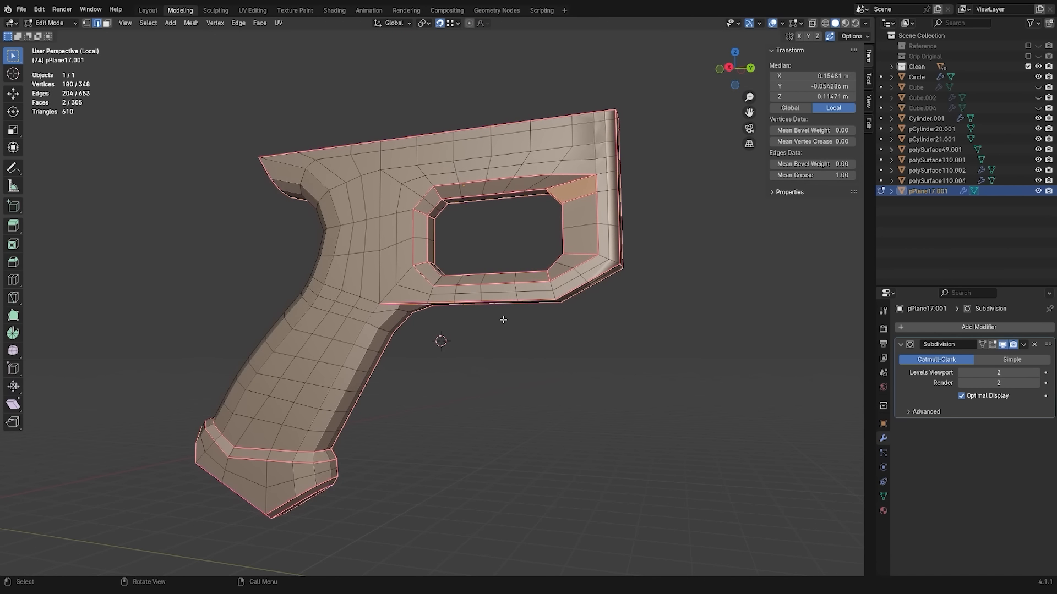
- Lower the grip's Subdivision viewport level to 1 and apply the modifier
{"action": "key", "text": "Tab"}
{"action": "key", "text": "KP_3"}
{"action": "left_click", "coordinate": [961, 373]}
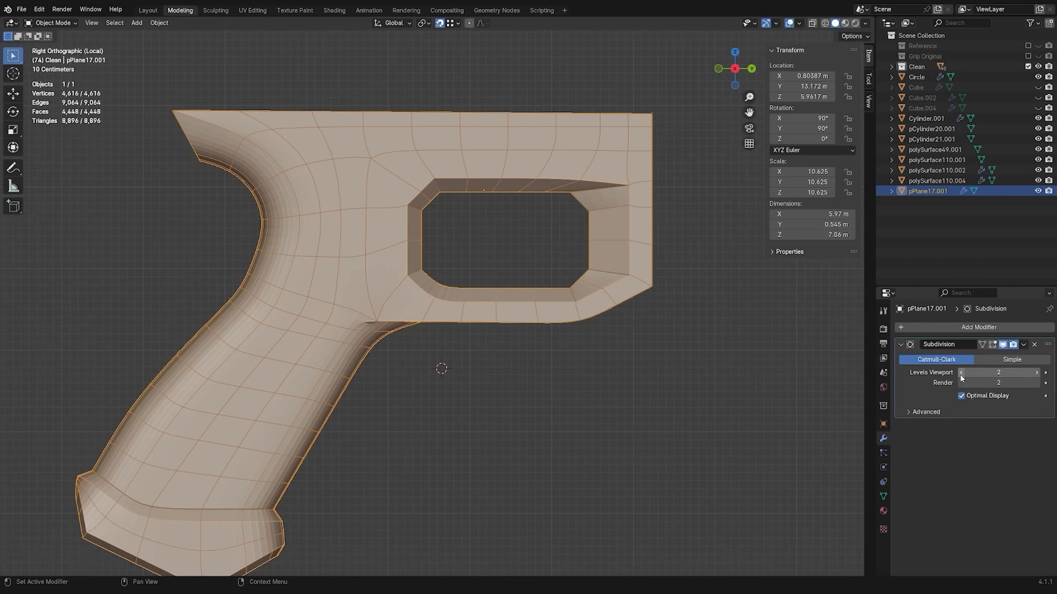
{"action": "left_click", "coordinate": [1023, 344]}
{"action": "left_click", "coordinate": [975, 358]}
{"action": "left_click", "coordinate": [612, 378]}
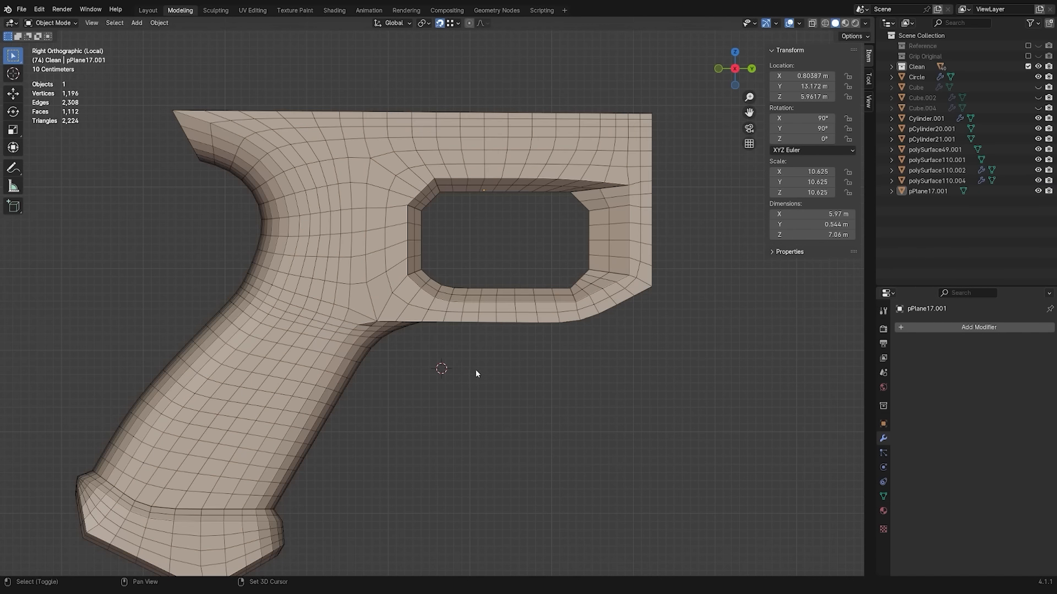
- Extend the face selection down the front of the grip and delete those faces behind the finger-ridge strip
{"action": "middle_click_drag", "start_coordinate": [476, 370], "coordinate": [564, 319], "text": "shift"}
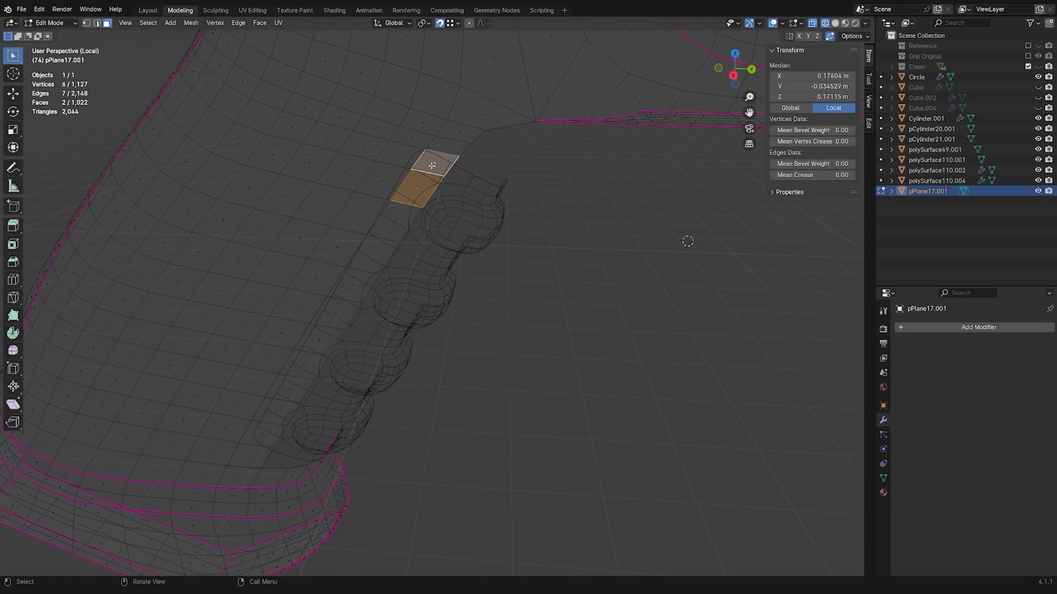
{"action": "key", "text": "ctrl+KP_Add"}
{"action": "key", "text": "ctrl+KP_Add"}
{"action": "key", "text": "ctrl+KP_Add"}
{"action": "key", "text": "ctrl+KP_Add"}
{"action": "key", "text": "x"}
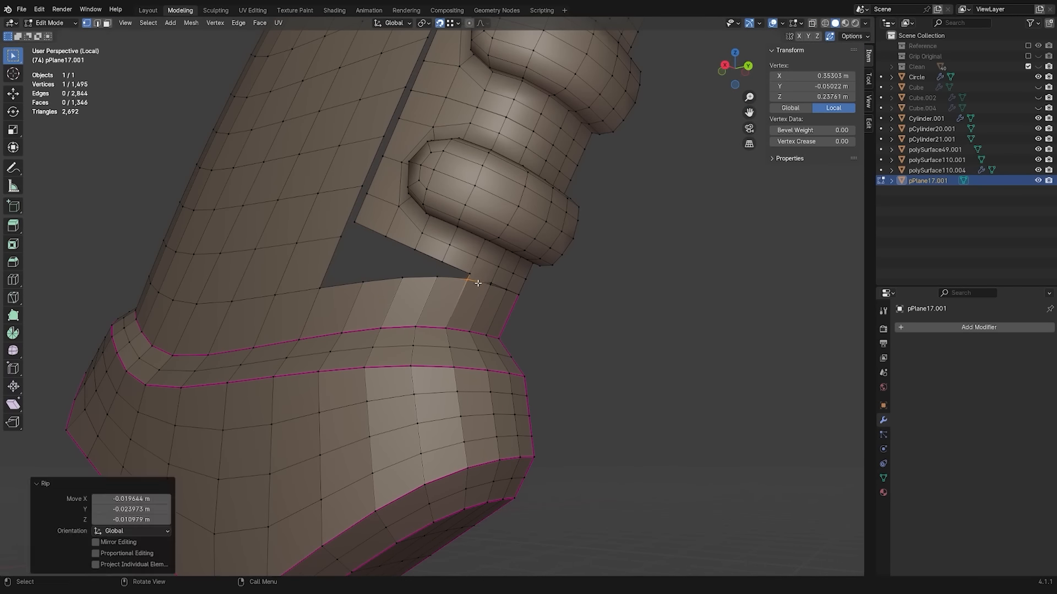
- Rip and move the vertices at the ridge strip's lower end so they line up with the grip's border above the base
{"action": "key", "text": "v"}
{"action": "scroll", "coordinate": [498, 278], "scroll_direction": "up", "scroll_amount": 3}
{"action": "left_click", "coordinate": [519, 267]}
{"action": "key", "text": "g"}
{"action": "left_click", "coordinate": [528, 276]}
{"action": "left_click", "coordinate": [570, 292]}
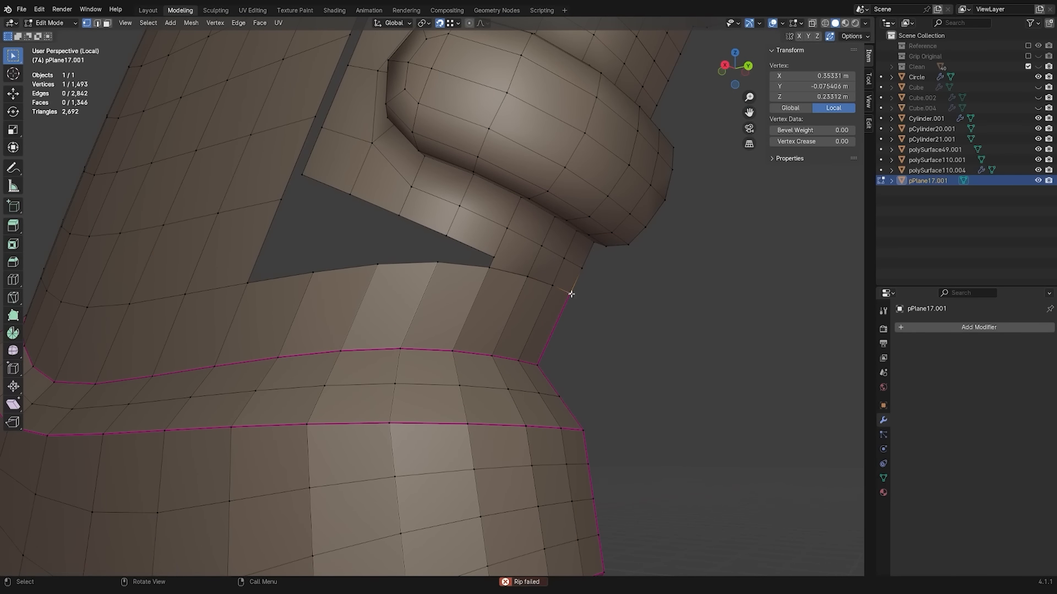
{"action": "key", "text": "g"}
{"action": "left_click", "coordinate": [478, 260]}
- Close the side seam by snapping the grip's border vertices onto the matching vertices of the ridge strip up to the uppermost ridge
{"action": "left_click_drag", "start_coordinate": [446, 237], "coordinate": [438, 262]}
{"action": "scroll", "coordinate": [438, 262], "scroll_direction": "down", "scroll_amount": 3}
{"action": "middle_click_drag", "start_coordinate": [424, 259], "coordinate": [408, 236]}
{"action": "left_click_drag", "start_coordinate": [406, 231], "coordinate": [395, 270]}
{"action": "middle_click_drag", "start_coordinate": [353, 255], "coordinate": [377, 243]}
{"action": "left_click_drag", "start_coordinate": [377, 239], "coordinate": [329, 277]}
{"action": "middle_click_drag", "start_coordinate": [329, 277], "coordinate": [545, 165]}
{"action": "left_click_drag", "start_coordinate": [544, 165], "coordinate": [552, 157]}
{"action": "left_click_drag", "start_coordinate": [498, 139], "coordinate": [485, 174]}
{"action": "left_click_drag", "start_coordinate": [461, 201], "coordinate": [456, 216]}
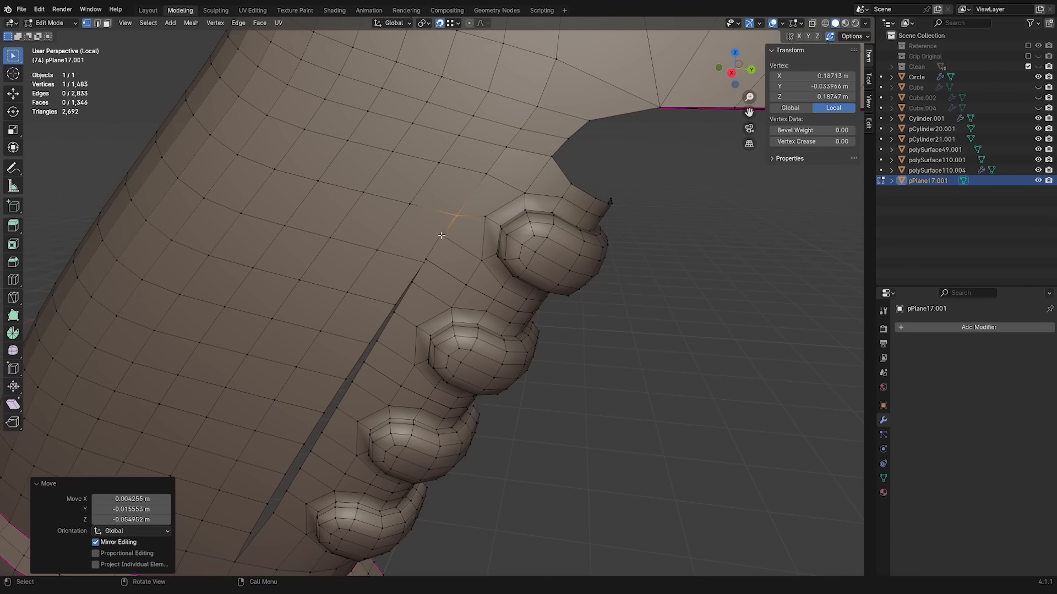
{"action": "middle_click_drag", "start_coordinate": [486, 221], "coordinate": [489, 199]}
{"action": "left_click_drag", "start_coordinate": [489, 200], "coordinate": [479, 220]}
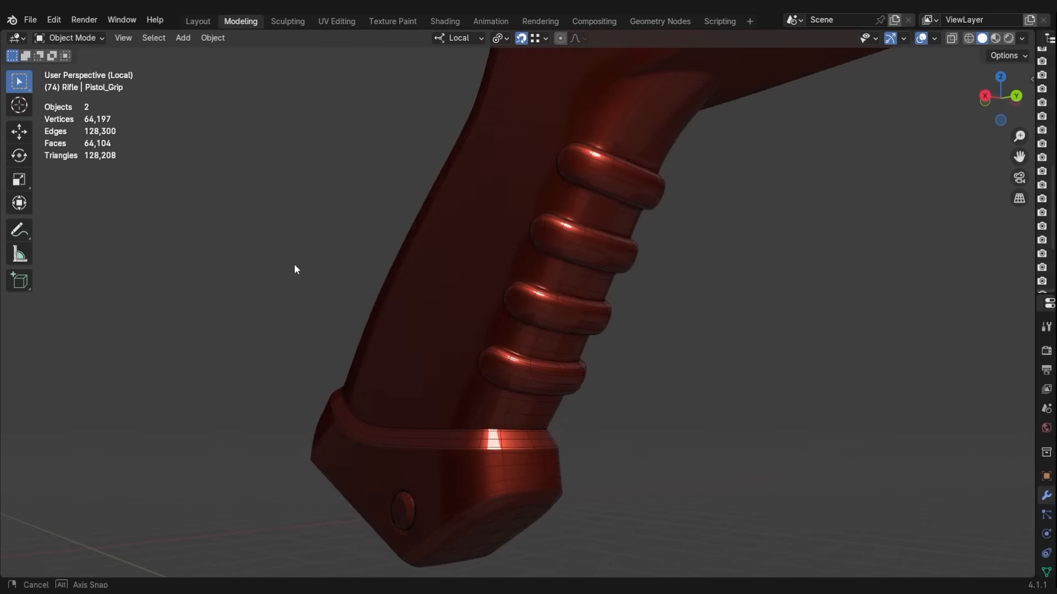
- Examine the finger ridges on the finished red pistol grip
{"action": "middle_click_drag", "start_coordinate": [294, 268], "coordinate": [759, 427]}
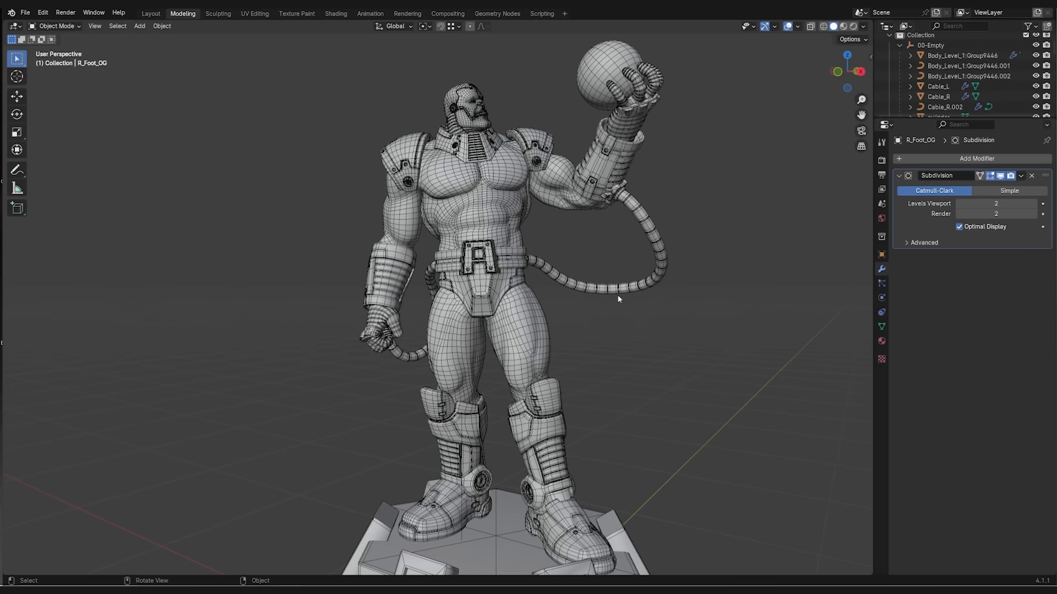
- Examine the segmented cable running from the armoured figure's raised forearm to its belt
{"action": "scroll", "coordinate": [618, 295], "scroll_direction": "up", "scroll_amount": 5}
{"action": "middle_click_drag", "start_coordinate": [574, 283], "coordinate": [601, 363], "text": "shift"}
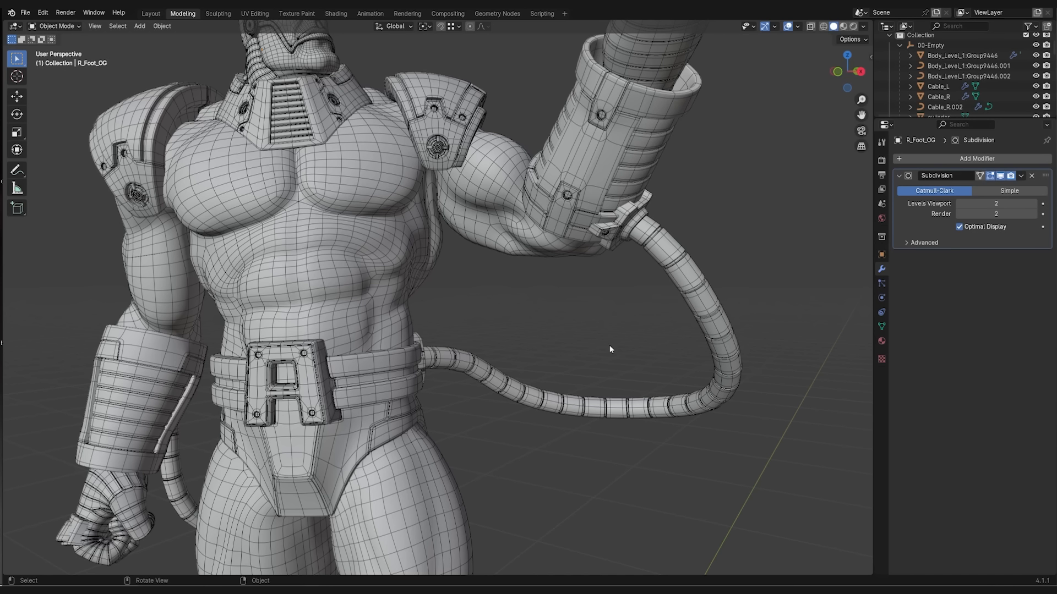
{"action": "left_click", "coordinate": [669, 257]}
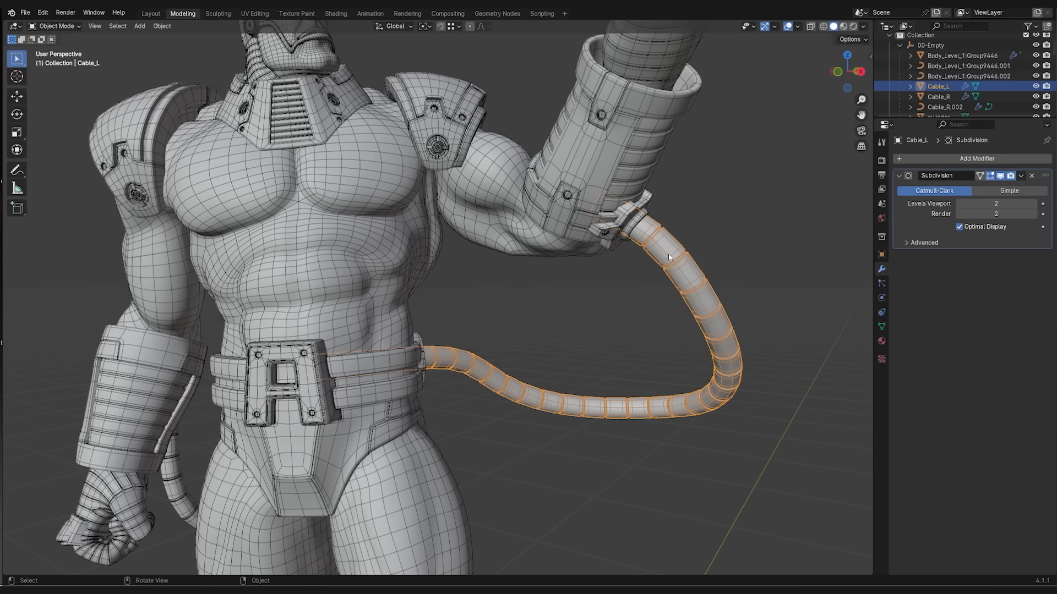
{"action": "scroll", "coordinate": [668, 253], "scroll_direction": "up", "scroll_amount": 3}
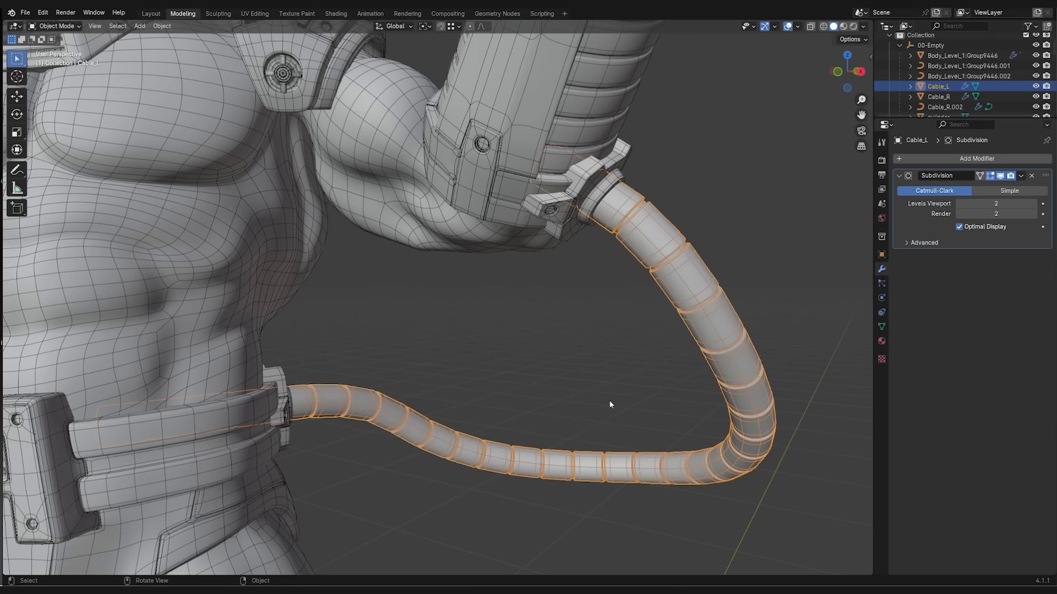
{"action": "scroll", "coordinate": [673, 269], "scroll_direction": "down", "scroll_amount": 8}
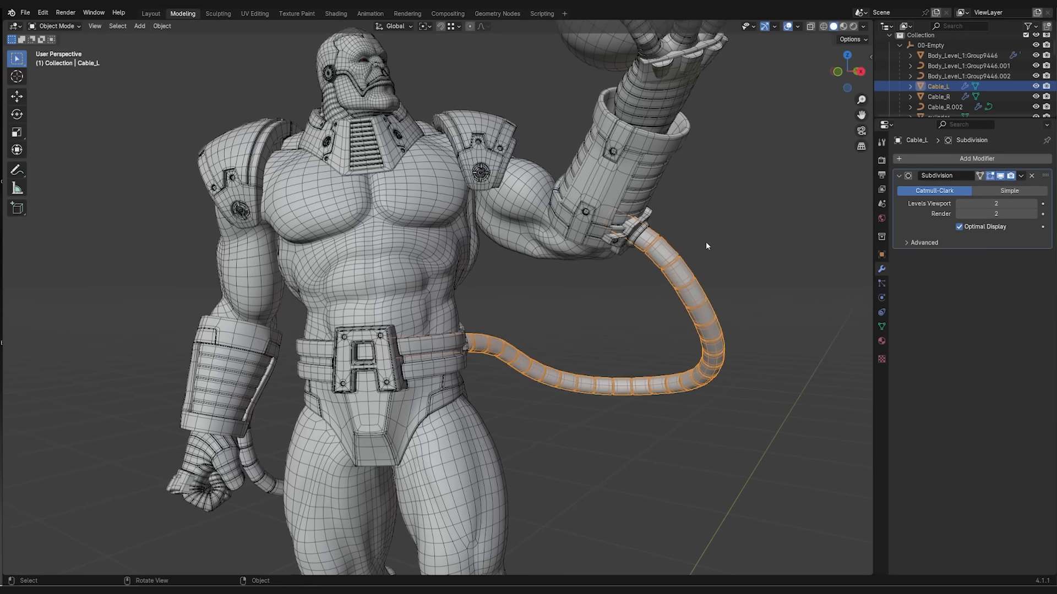
{"action": "middle_click_drag", "start_coordinate": [707, 246], "coordinate": [744, 239]}
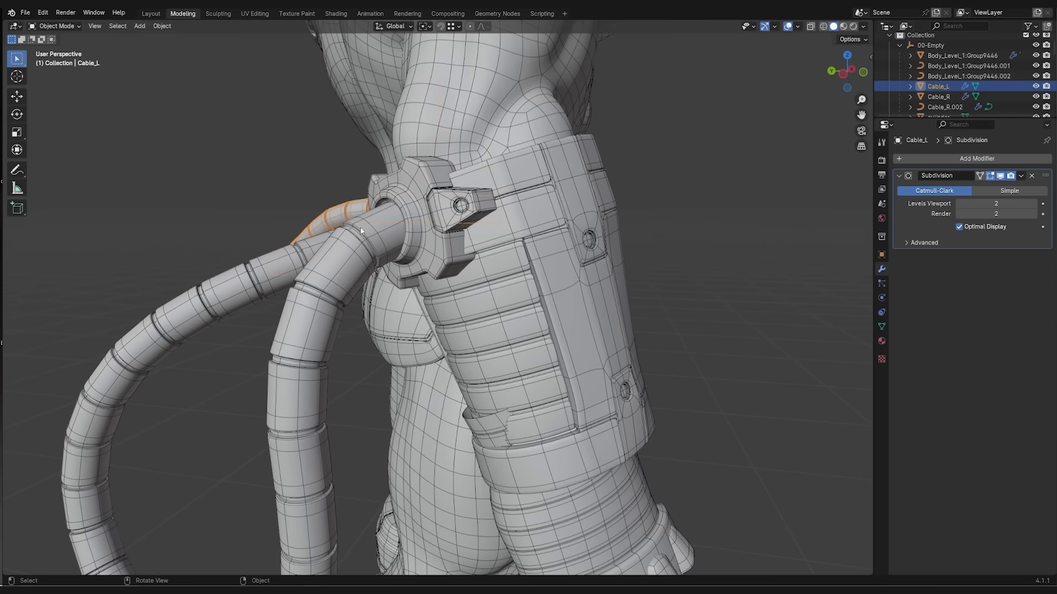
- Isolate Cable_R in local view and remove its Subdivision modifier in Edit Mode
{"action": "left_click", "coordinate": [355, 249]}
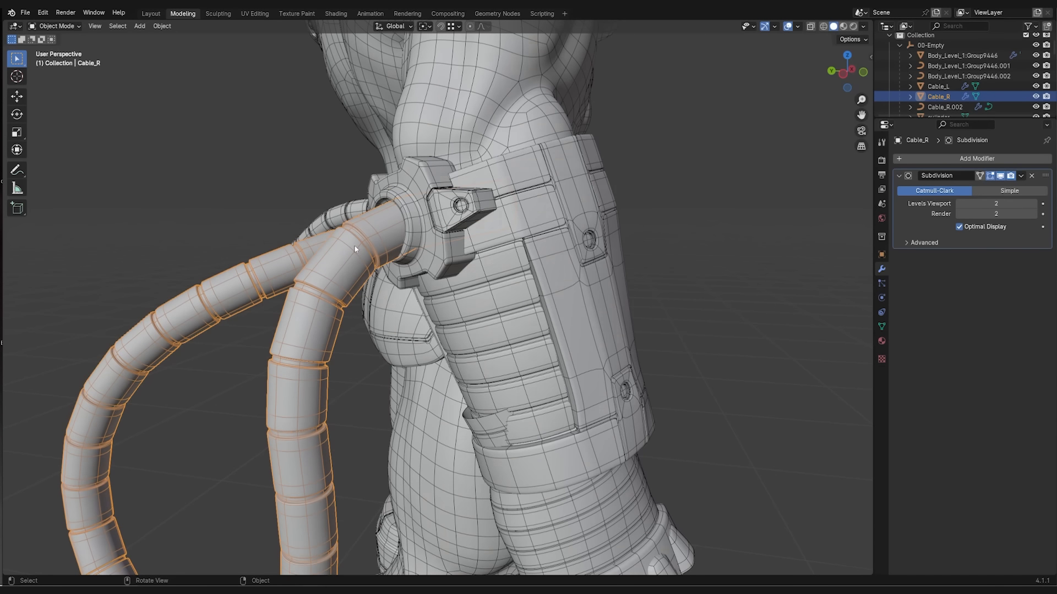
{"action": "key", "text": "slash"}
{"action": "middle_click_drag", "start_coordinate": [570, 180], "coordinate": [628, 237]}
{"action": "scroll", "coordinate": [582, 236], "scroll_direction": "up", "scroll_amount": 3}
{"action": "key", "text": "Tab"}
{"action": "left_click", "coordinate": [1031, 176]}
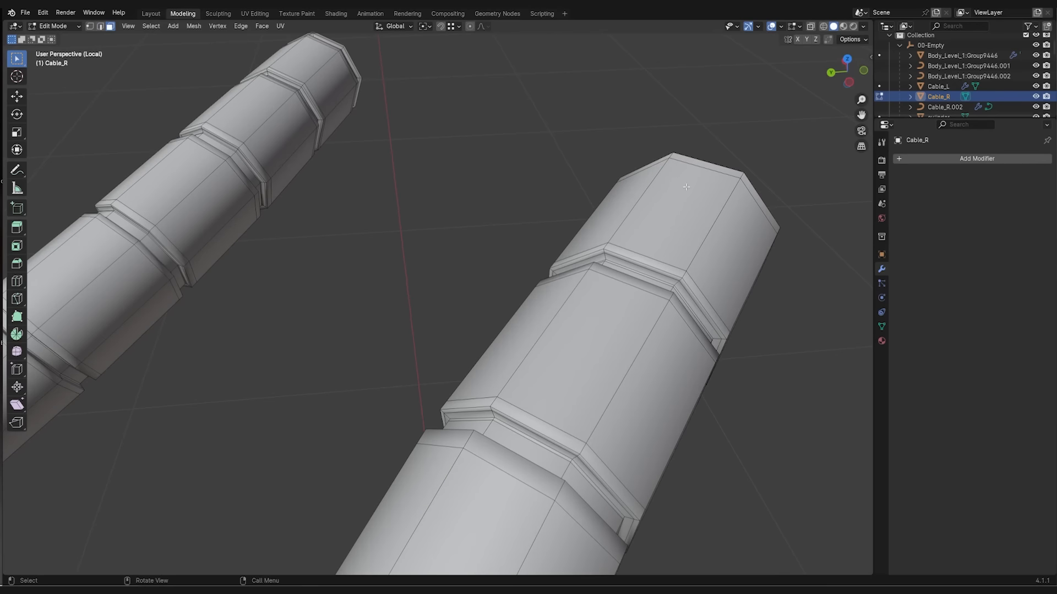
- Separate one lengthwise face loop of the cable into its own object and return to Object Mode
{"action": "middle_click_drag", "start_coordinate": [616, 237], "coordinate": [551, 233]}
{"action": "left_click", "coordinate": [549, 232]}
{"action": "left_click", "coordinate": [549, 233], "text": "alt"}
{"action": "scroll", "coordinate": [551, 232], "scroll_direction": "down", "scroll_amount": 8}
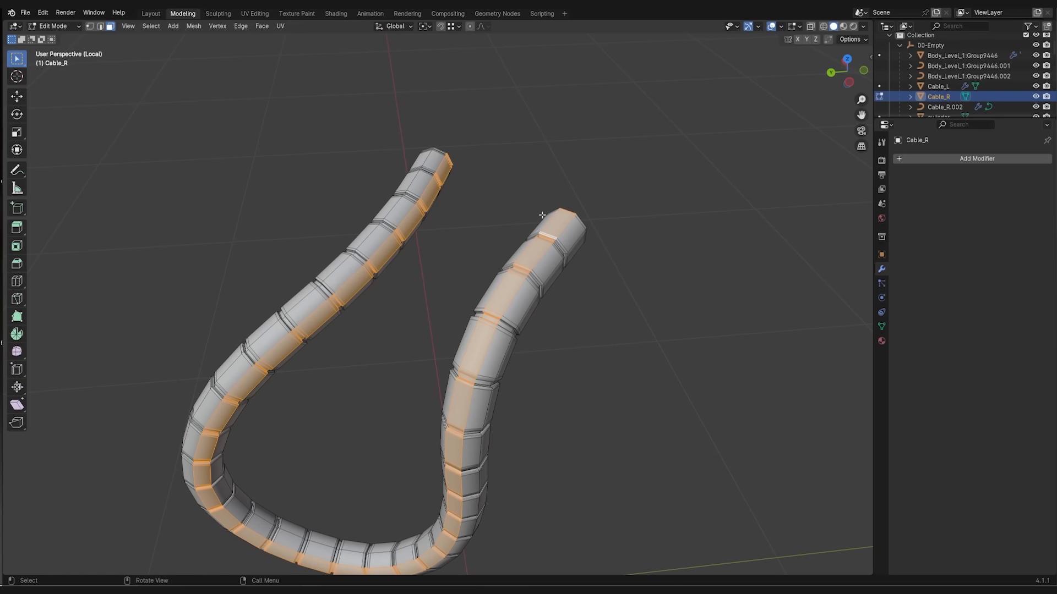
{"action": "middle_click_drag", "start_coordinate": [597, 336], "coordinate": [531, 220]}
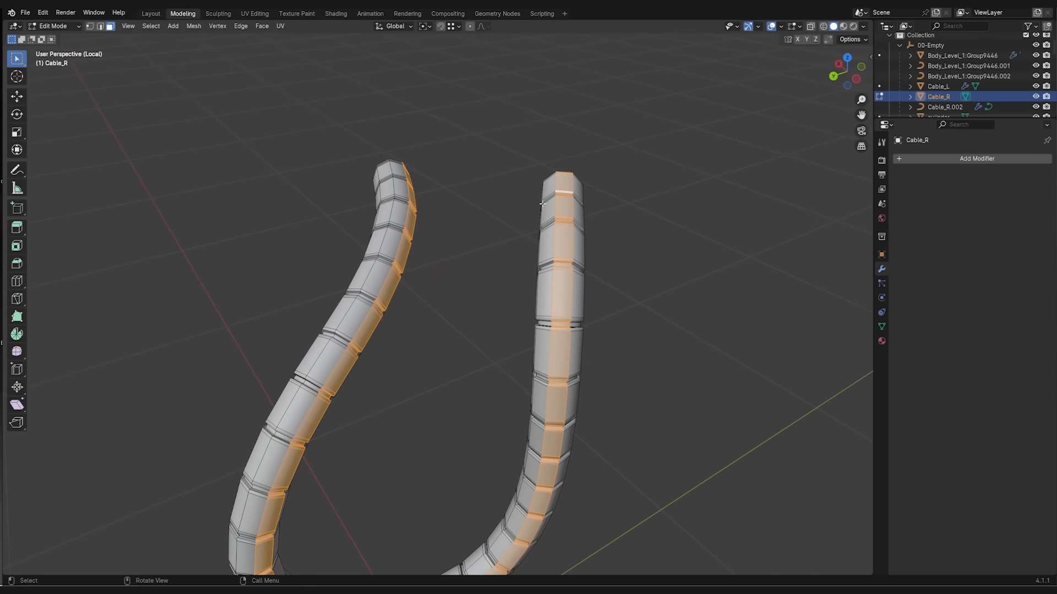
{"action": "key", "text": "p"}
{"action": "left_click", "coordinate": [566, 239]}
{"action": "middle_click_drag", "start_coordinate": [553, 264], "coordinate": [571, 227]}
{"action": "key", "text": "Tab"}
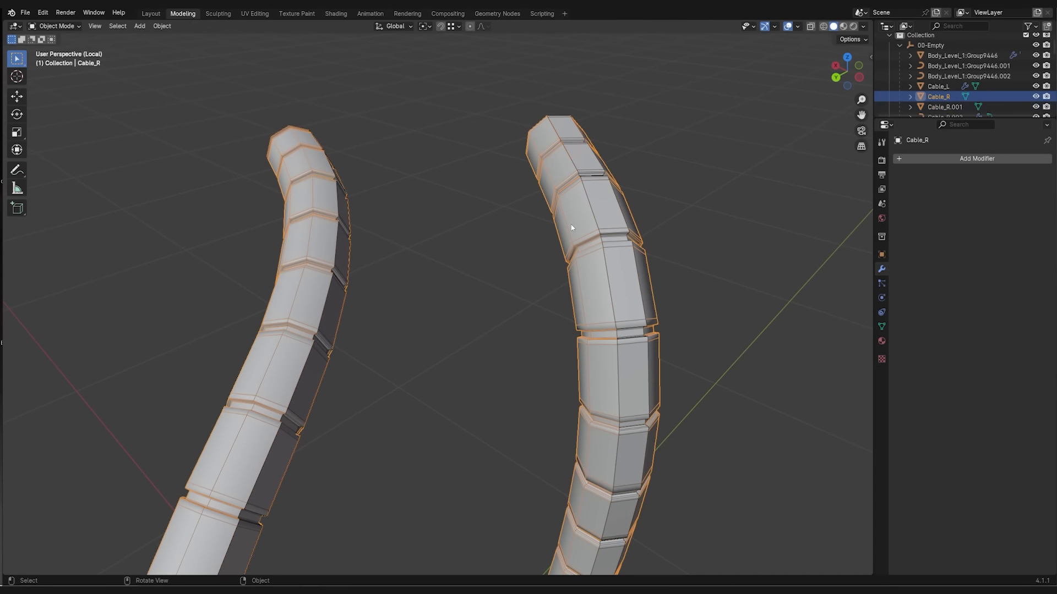
- Delete the original Cable_R mesh and select the separated lengthwise face strip
{"action": "key", "text": "x"}
{"action": "left_click", "coordinate": [571, 227]}
{"action": "middle_click_drag", "start_coordinate": [571, 227], "coordinate": [553, 272]}
{"action": "left_click", "coordinate": [527, 207]}
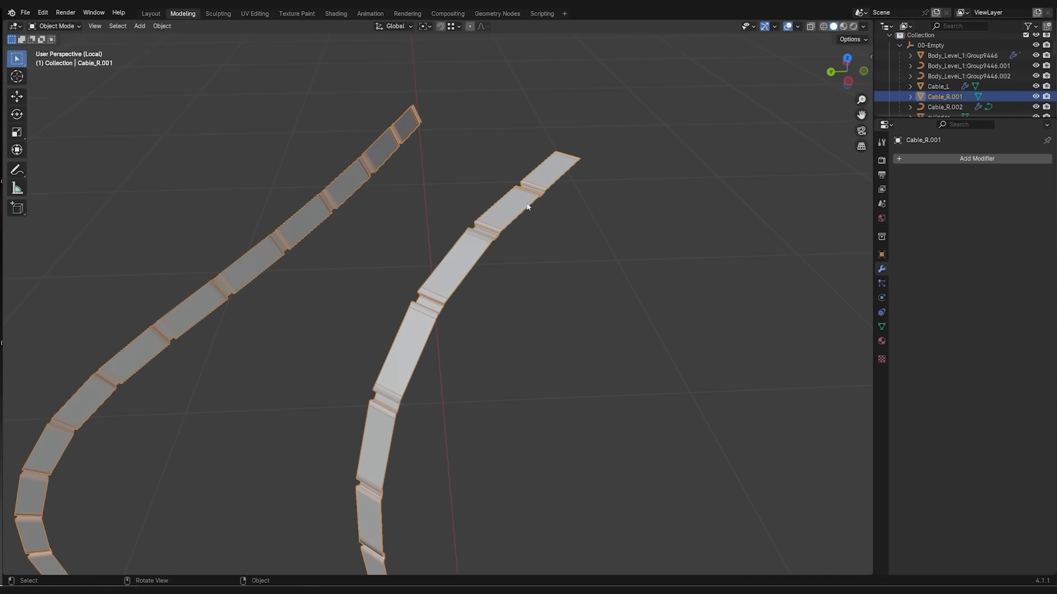
{"action": "middle_click_drag", "start_coordinate": [547, 308], "coordinate": [594, 276]}
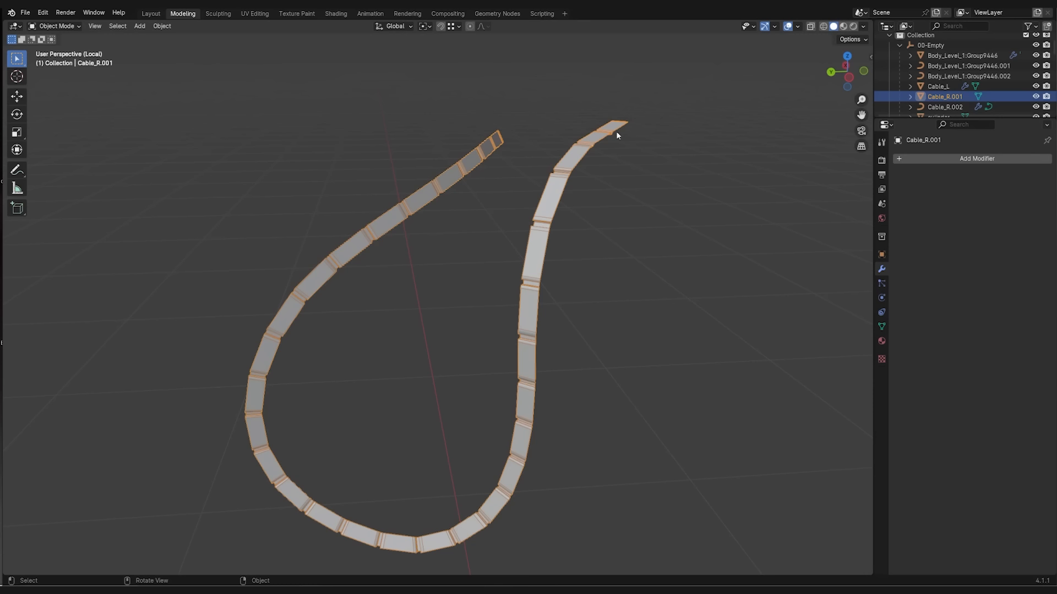
- Merge all of the strip's vertices by distance in Edit Mode with a merge distance of 0.19 m
{"action": "key", "text": "Tab"}
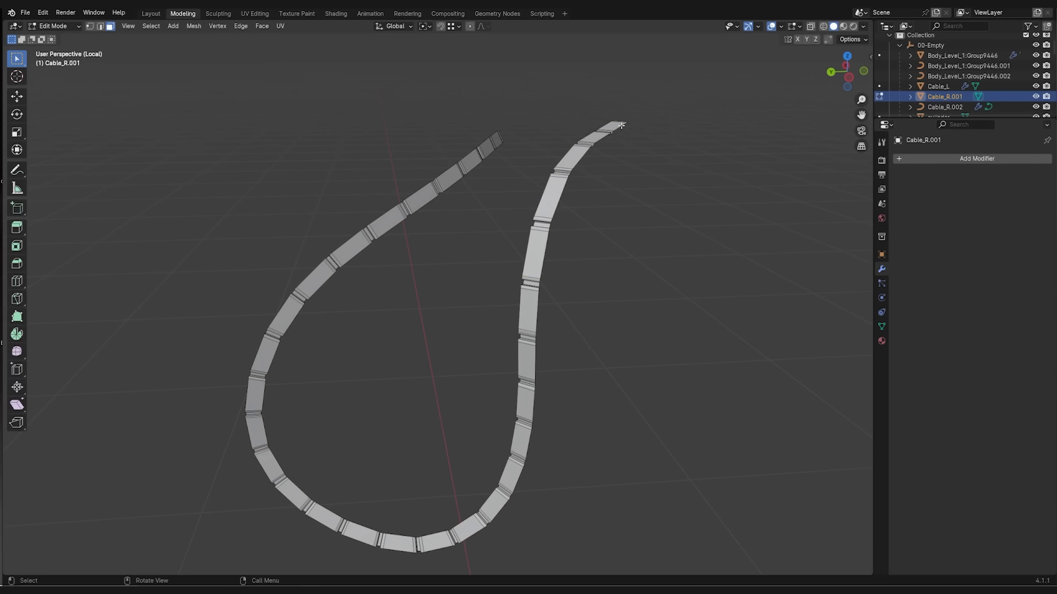
{"action": "key", "text": "1"}
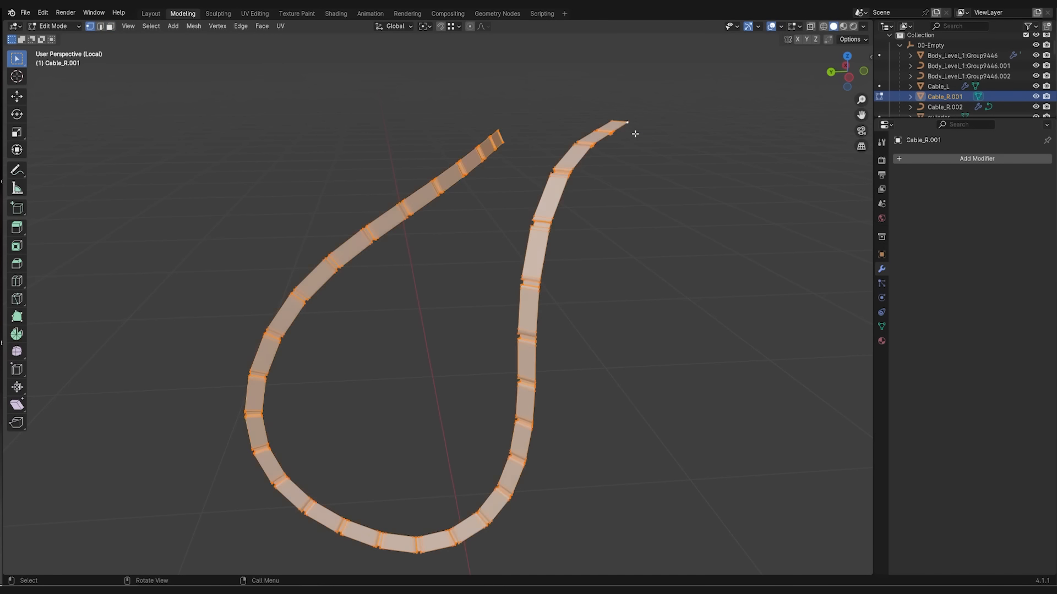
{"action": "key", "text": "a"}
{"action": "scroll", "coordinate": [644, 328], "scroll_direction": "down", "scroll_amount": 3}
{"action": "scroll", "coordinate": [631, 306], "scroll_direction": "up", "scroll_amount": 2}
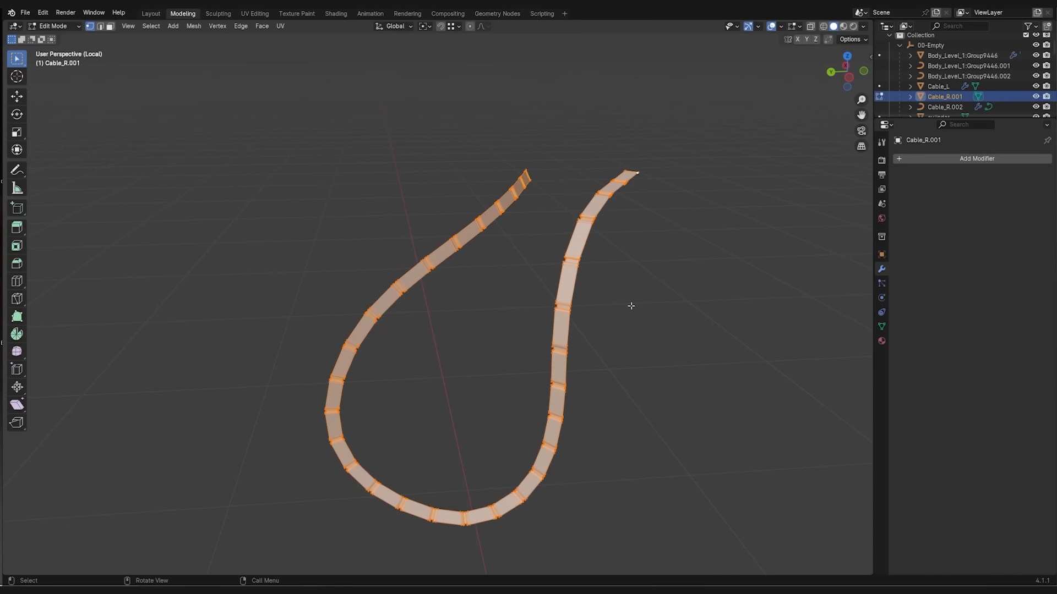
{"action": "key", "text": "m"}
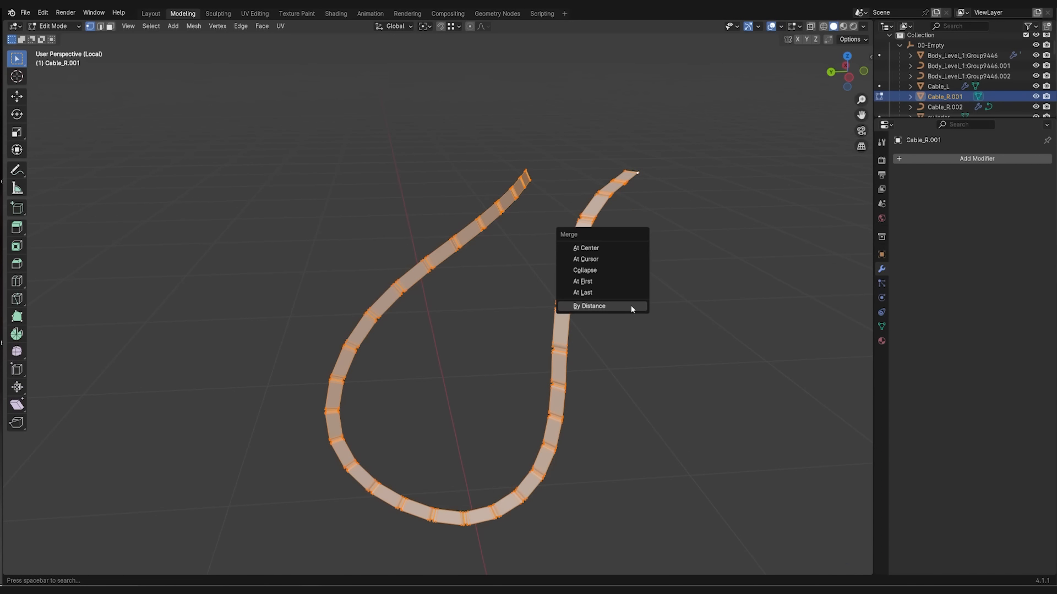
{"action": "left_click", "coordinate": [630, 306]}
{"action": "scroll", "coordinate": [599, 346], "scroll_direction": "up", "scroll_amount": 2}
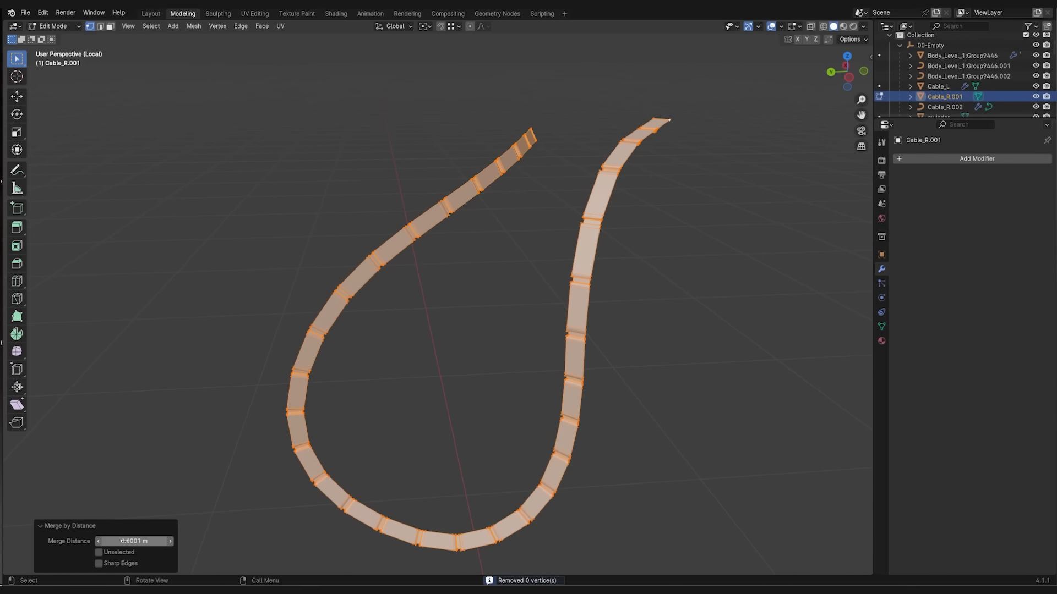
{"action": "left_click_drag", "start_coordinate": [134, 542], "coordinate": [166, 542]}
{"action": "scroll", "coordinate": [500, 331], "scroll_direction": "up", "scroll_amount": 2}
{"action": "middle_click_drag", "start_coordinate": [501, 330], "coordinate": [491, 331]}
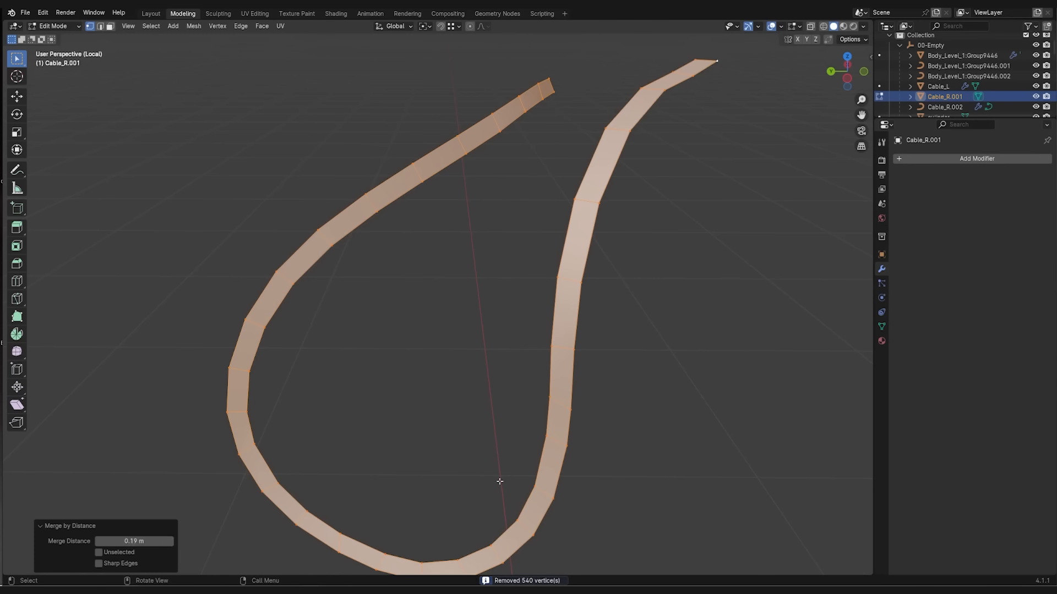
- Return to Object Mode and leave local view to show the simplified strip on the full figure
{"action": "middle_click_drag", "start_coordinate": [662, 68], "coordinate": [660, 39], "text": "shift"}
{"action": "left_click", "coordinate": [649, 151]}
{"action": "middle_click_drag", "start_coordinate": [648, 150], "coordinate": [641, 285]}
{"action": "key", "text": "Tab"}
{"action": "key", "text": "slash"}
{"action": "scroll", "coordinate": [477, 223], "scroll_direction": "up", "scroll_amount": 5}
{"action": "middle_click_drag", "start_coordinate": [484, 191], "coordinate": [348, 171]}
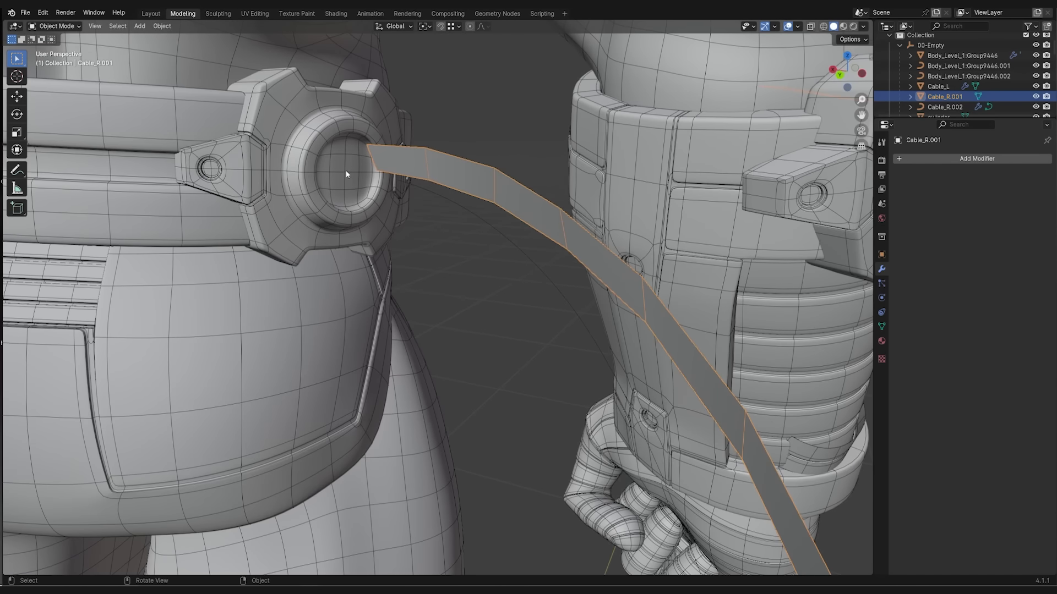
{"action": "scroll", "coordinate": [584, 266], "scroll_direction": "down", "scroll_amount": 5}
{"action": "middle_click_drag", "start_coordinate": [583, 261], "coordinate": [517, 237]}
{"action": "scroll", "coordinate": [471, 226], "scroll_direction": "up", "scroll_amount": 1}
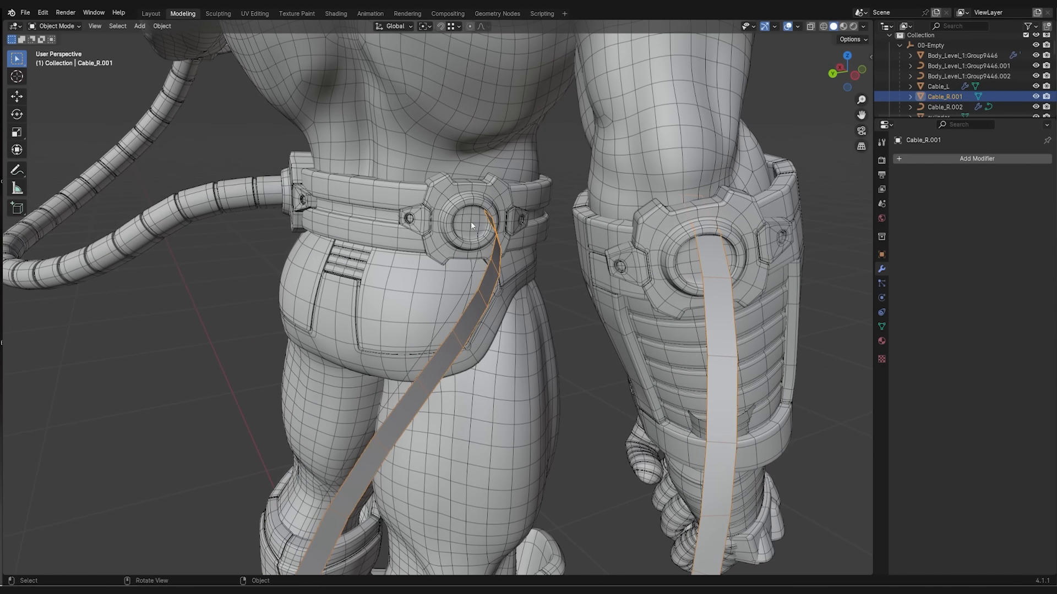
- Select the thin existing curve Cable_R.002 beside the strip and hide it
{"action": "middle_click_drag", "start_coordinate": [469, 219], "coordinate": [509, 243]}
{"action": "left_click", "coordinate": [511, 243]}
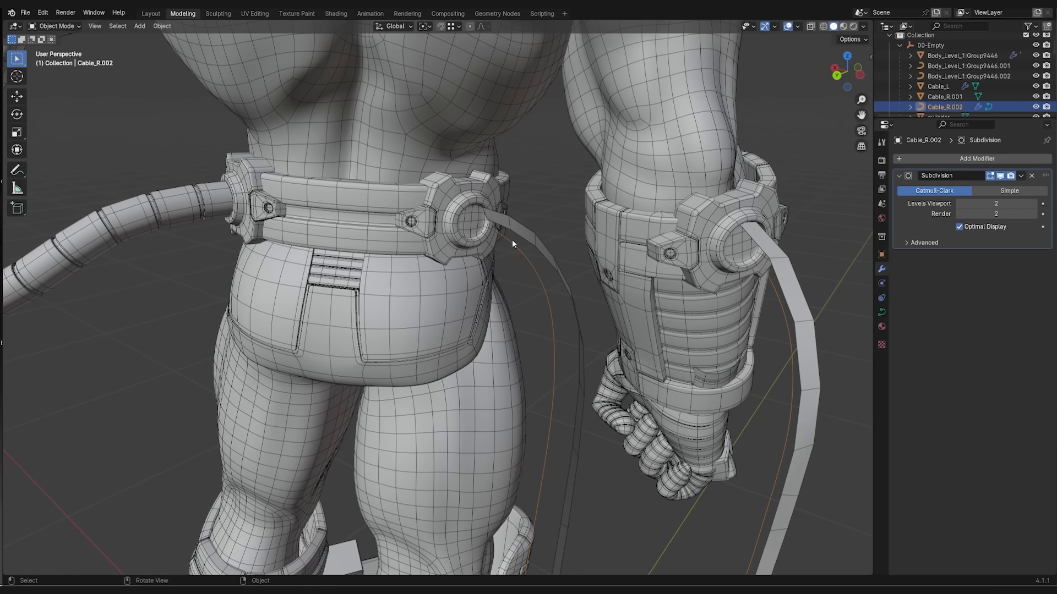
{"action": "key", "text": "h"}
- Shrink/Fatten the entire cable strip in Edit Mode with an offset of about -0.247 m toward the socket centres
{"action": "middle_click_drag", "start_coordinate": [511, 239], "coordinate": [444, 250]}
{"action": "left_click", "coordinate": [444, 251]}
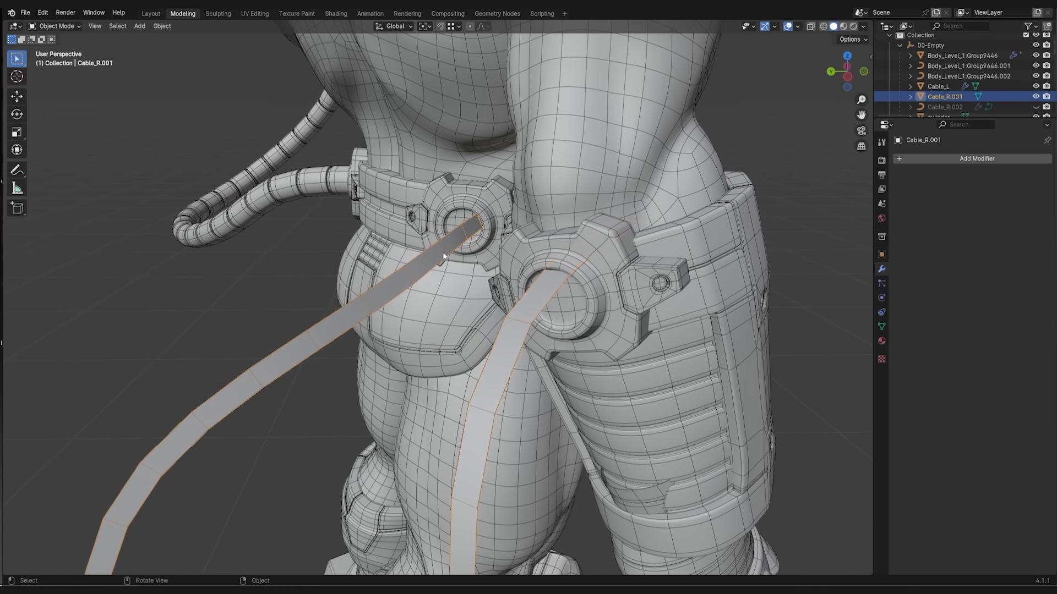
{"action": "key", "text": "Tab"}
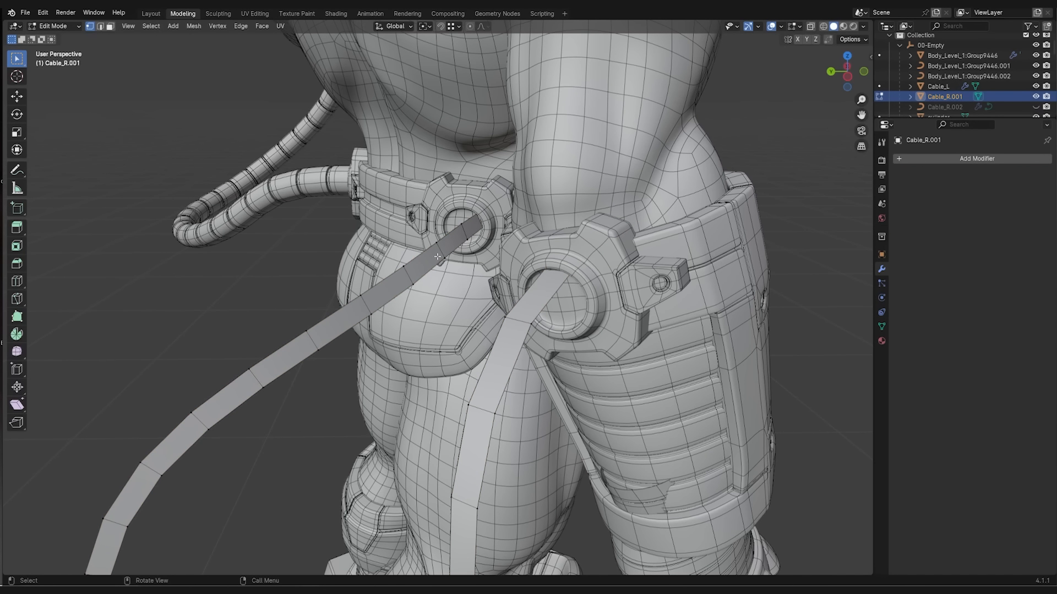
{"action": "key", "text": "a"}
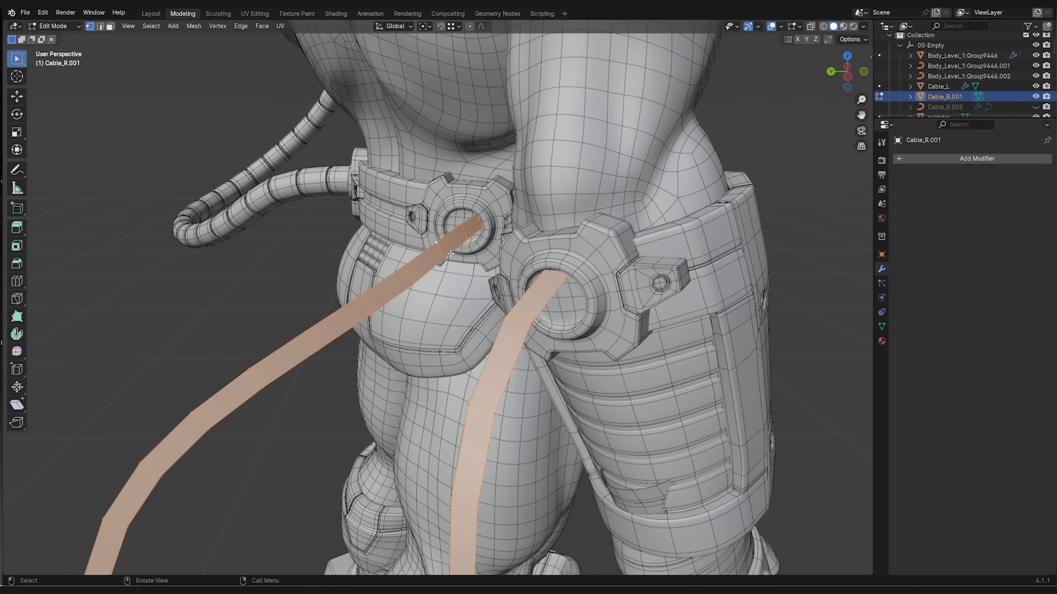
{"action": "middle_click_drag", "start_coordinate": [449, 254], "coordinate": [447, 257]}
{"action": "scroll", "coordinate": [446, 257], "scroll_direction": "up", "scroll_amount": 4}
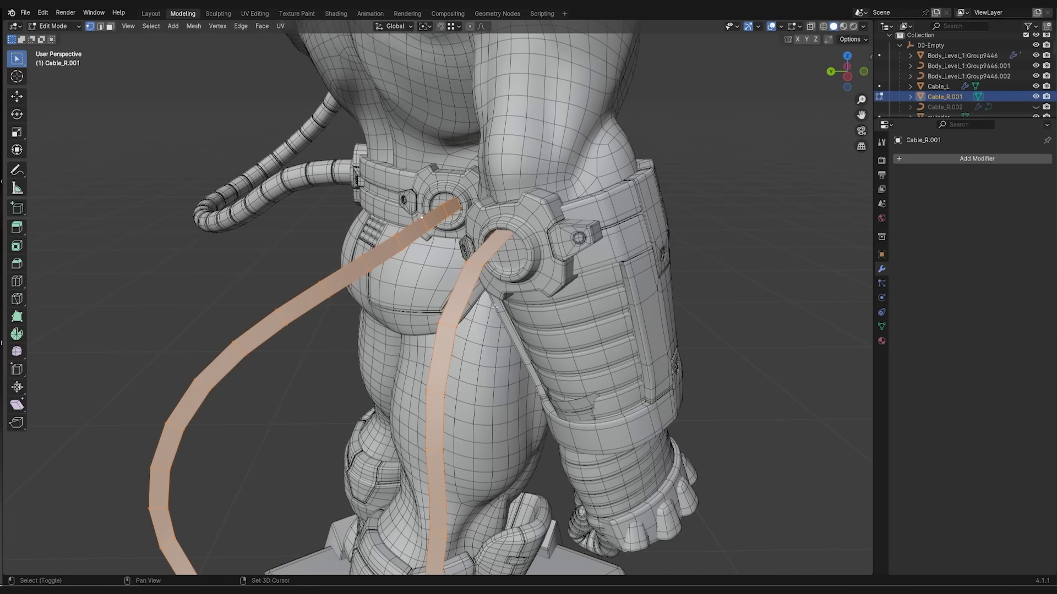
{"action": "middle_click_drag", "start_coordinate": [507, 217], "coordinate": [522, 216]}
{"action": "key", "text": "alt+s"}
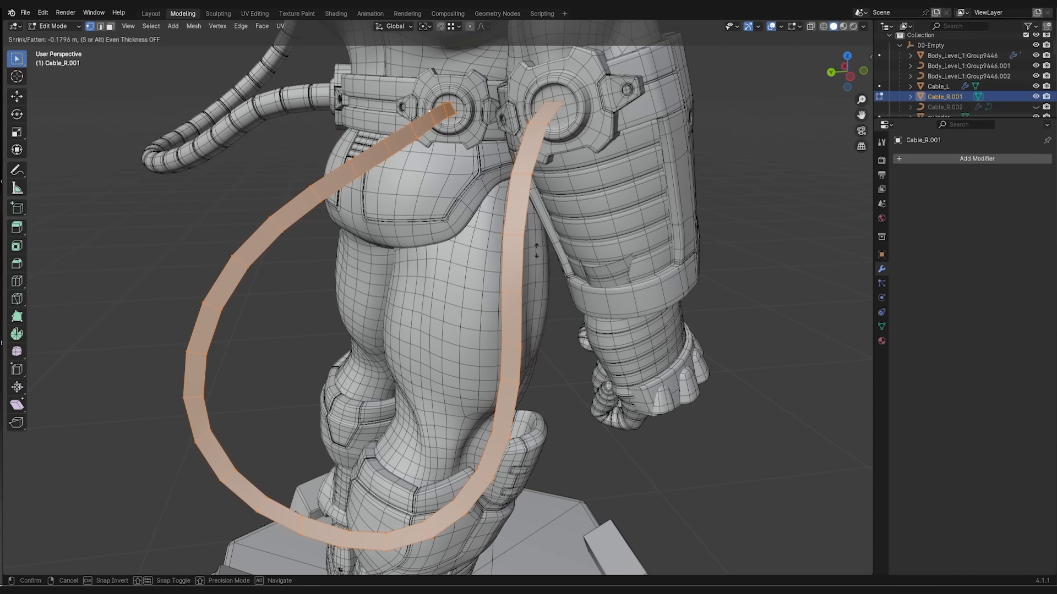
{"action": "left_click", "coordinate": [520, 281]}
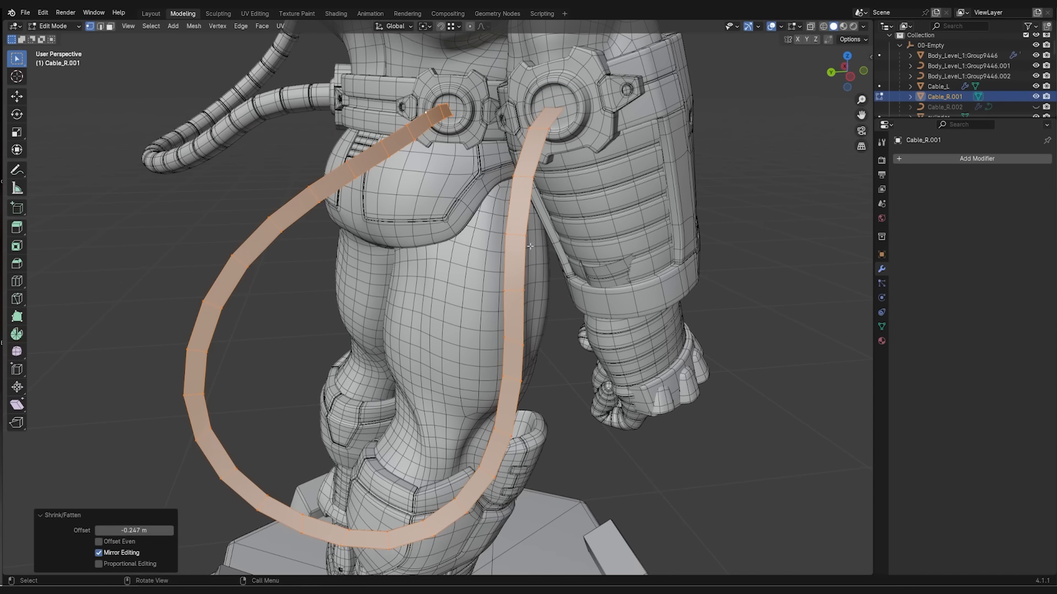
- Add one centred loop cut running lengthwise along the strip and clear the selection
{"action": "scroll", "coordinate": [576, 265], "scroll_direction": "up", "scroll_amount": 8}
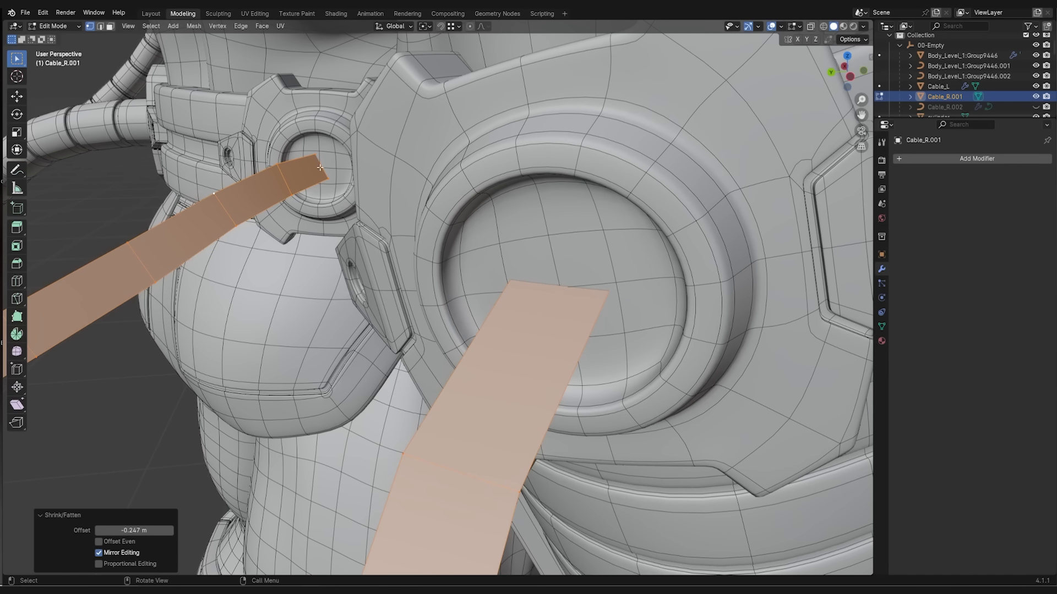
{"action": "key", "text": "alt+a"}
{"action": "key", "text": "ctrl+r"}
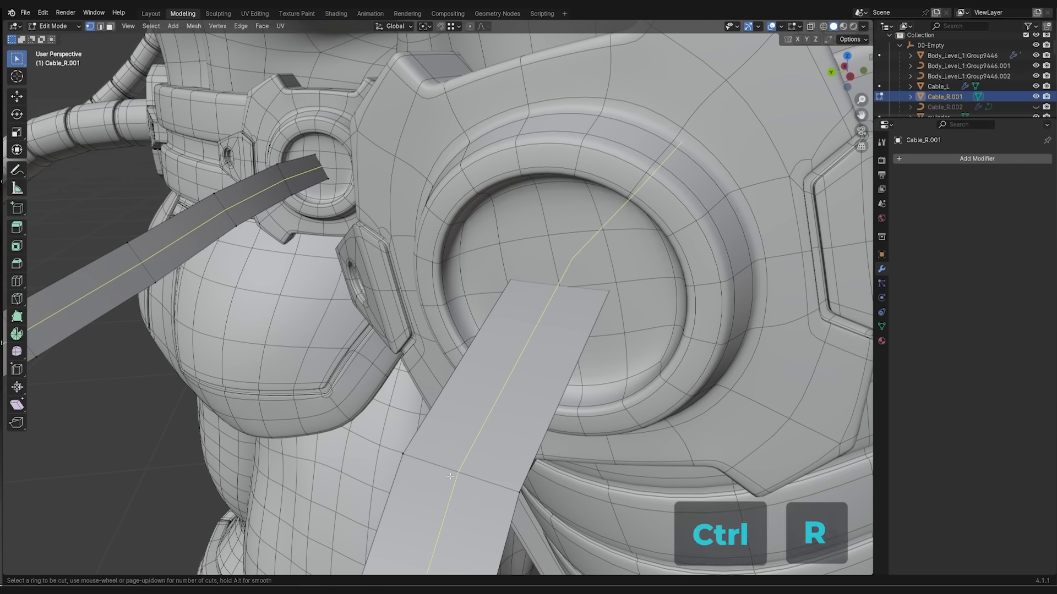
{"action": "left_click", "coordinate": [470, 463]}
{"action": "right_click", "coordinate": [470, 462]}
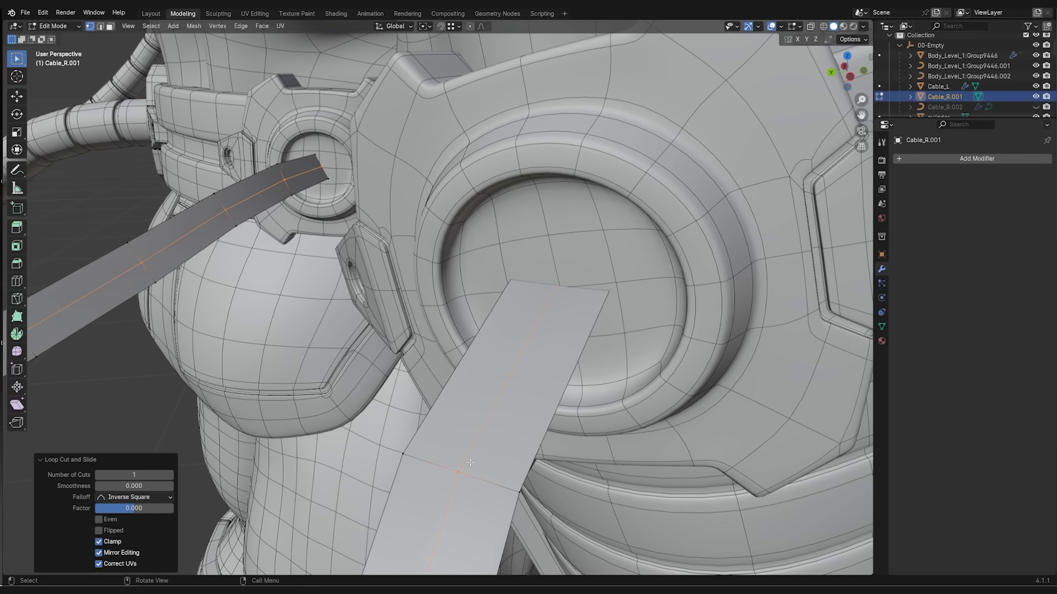
{"action": "key", "text": "alt+a"}
{"action": "middle_click_drag", "start_coordinate": [571, 334], "coordinate": [687, 304]}
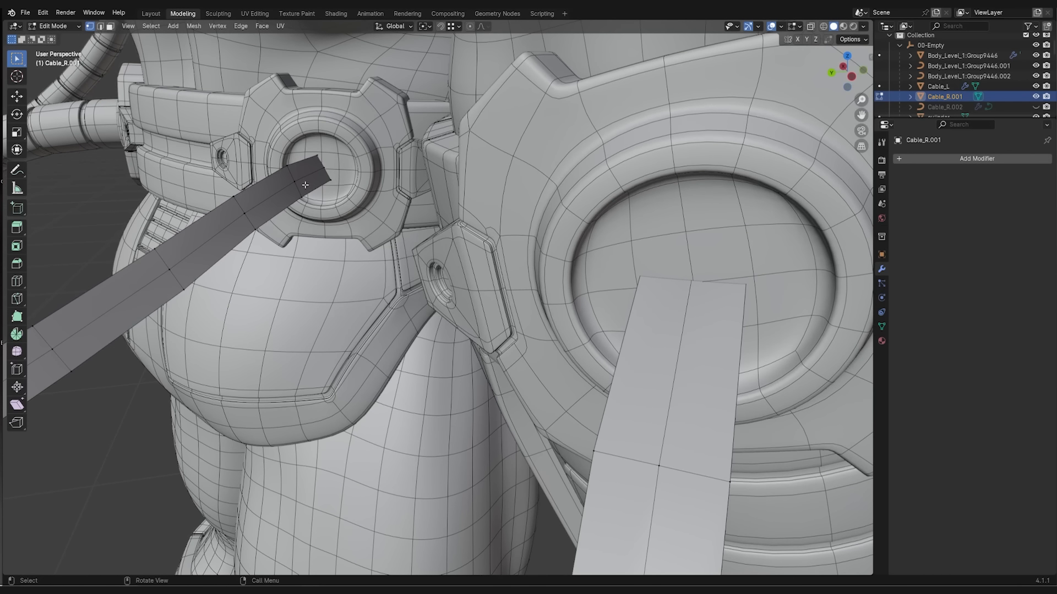
- Shrink/Fatten the whole strip by a further small offset of about -0.01 m and clear the selection
{"action": "scroll", "coordinate": [649, 347], "scroll_direction": "down", "scroll_amount": 4}
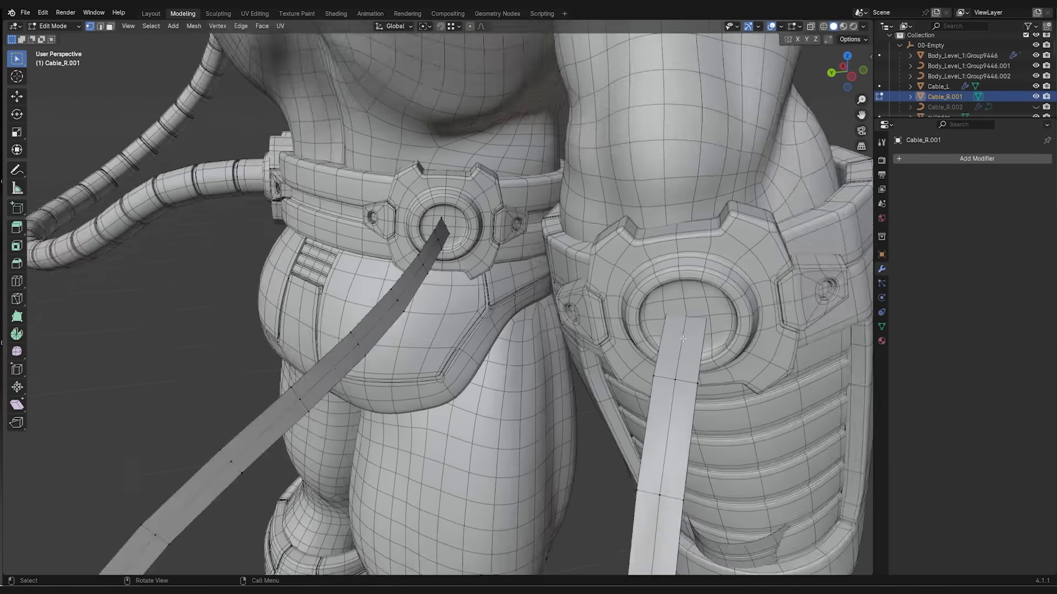
{"action": "scroll", "coordinate": [708, 408], "scroll_direction": "up", "scroll_amount": 2}
{"action": "left_click", "coordinate": [707, 409]}
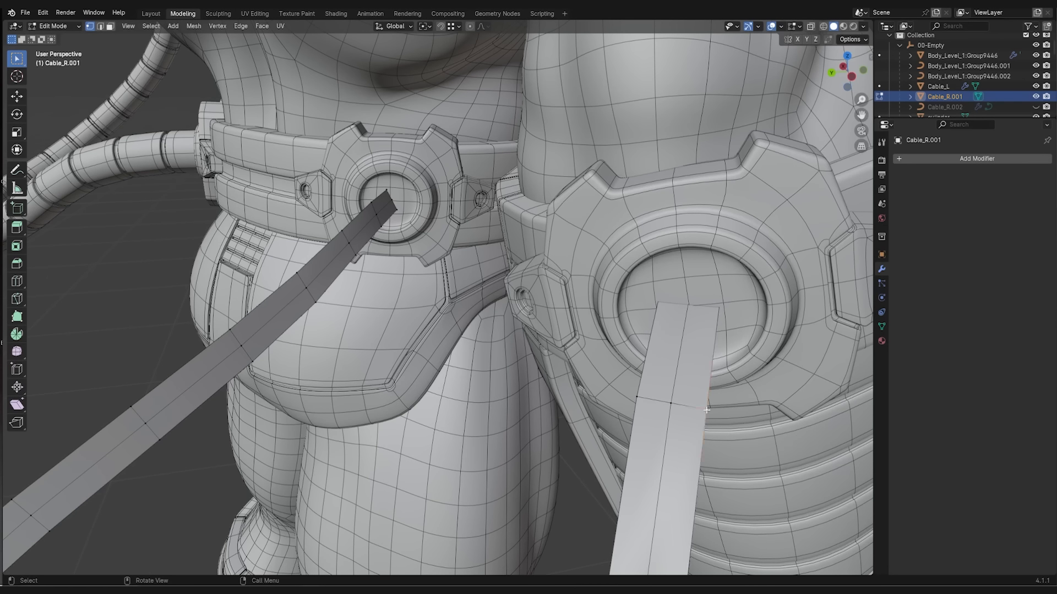
{"action": "key", "text": "a"}
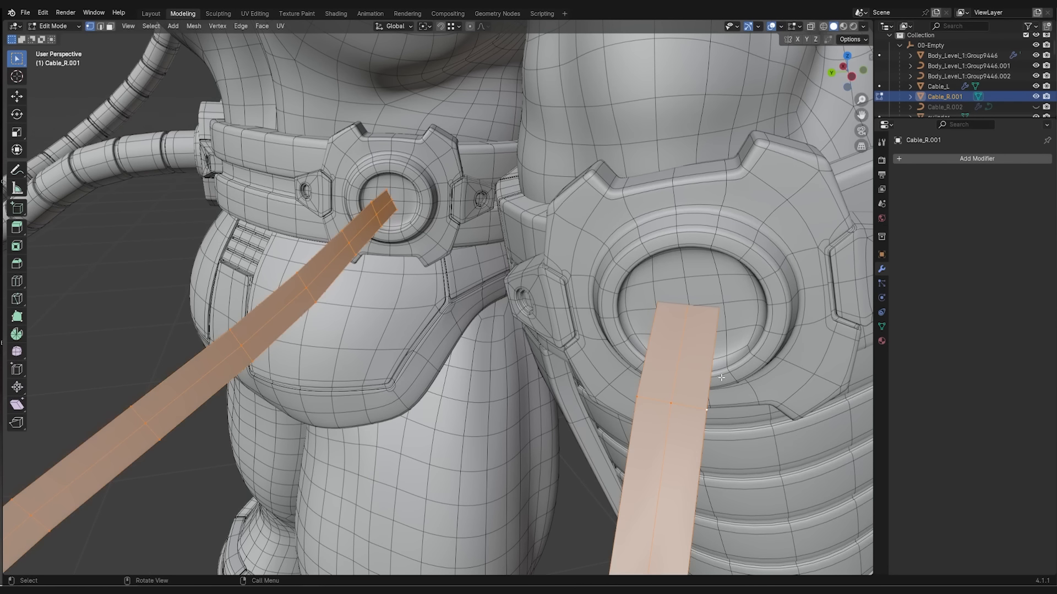
{"action": "key", "text": "alt+s"}
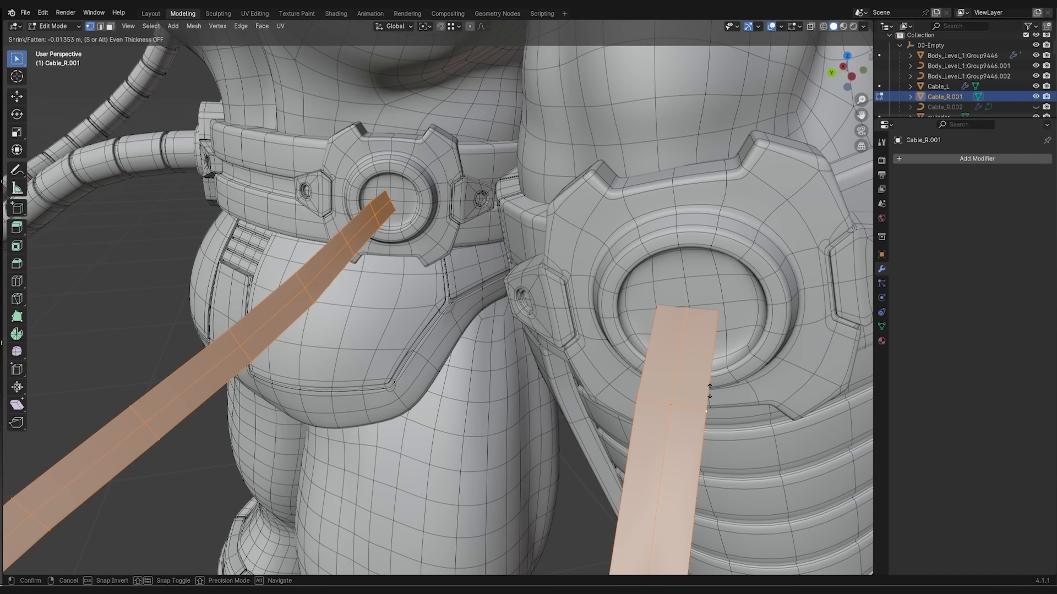
{"action": "left_click", "coordinate": [710, 390]}
{"action": "key", "text": "alt+a"}
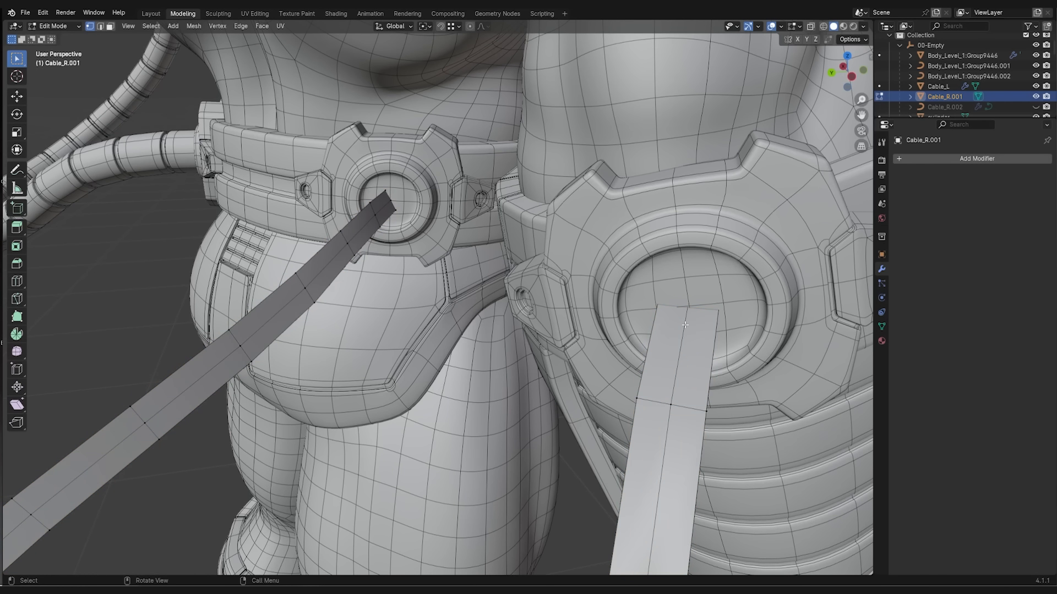
- Select the strip's lengthwise centre edge loop and separate it into its own object
{"action": "key", "text": "2"}
{"action": "left_click", "coordinate": [684, 330], "text": "alt"}
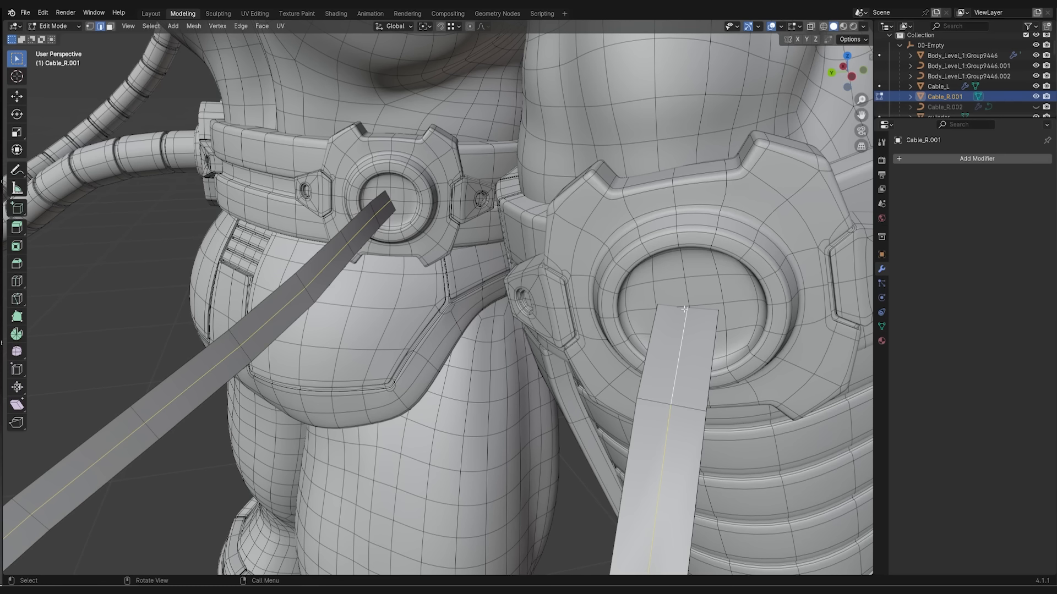
{"action": "key", "text": "p"}
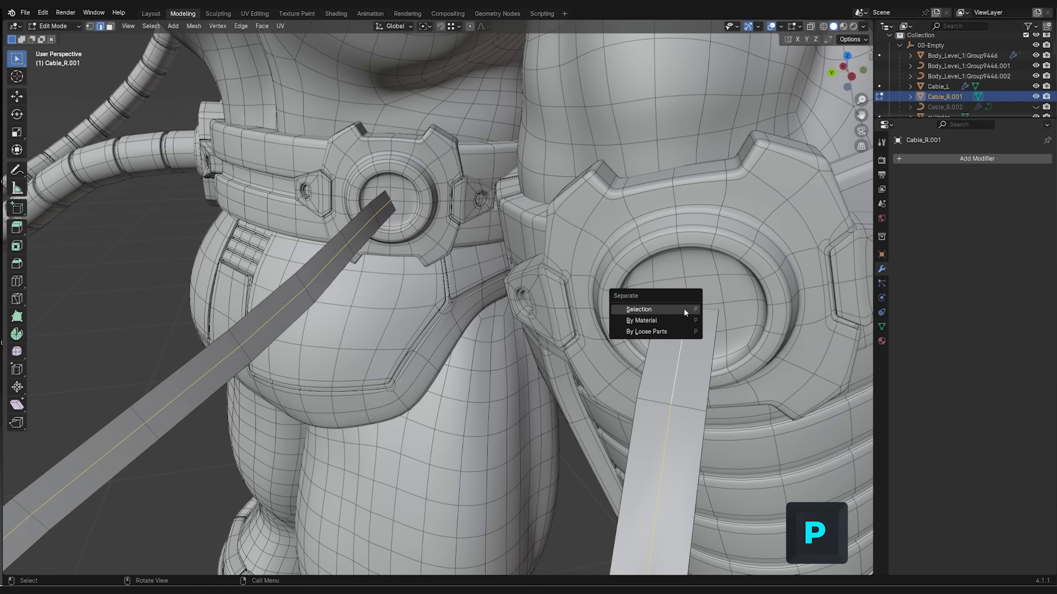
{"action": "left_click", "coordinate": [683, 309]}
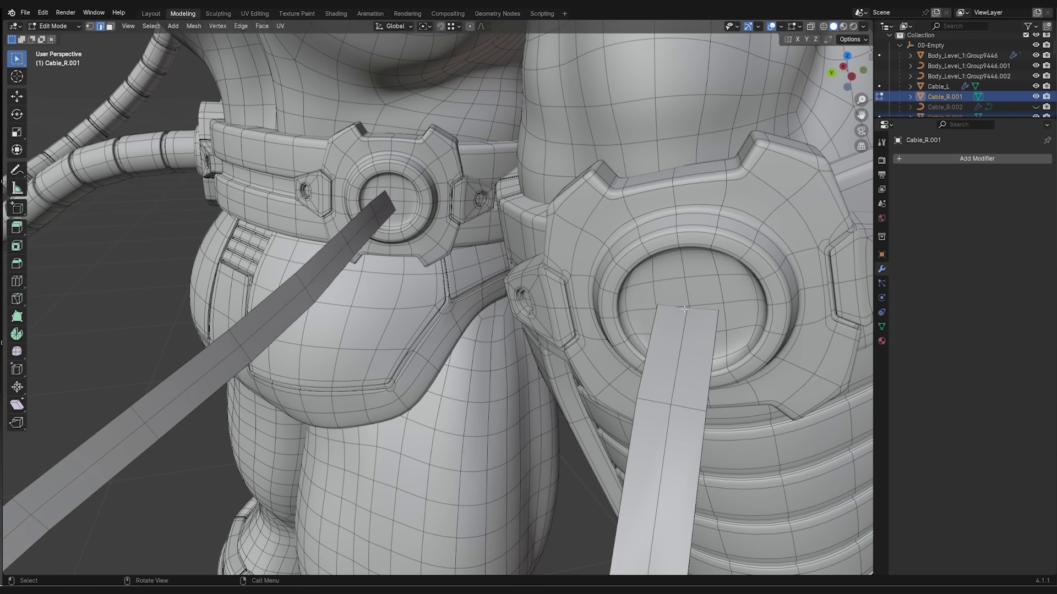
- Return to Object Mode and delete the leftover face strip Cable_R.001
{"action": "key", "text": "Tab"}
{"action": "key", "text": "x"}
{"action": "left_click", "coordinate": [704, 344]}
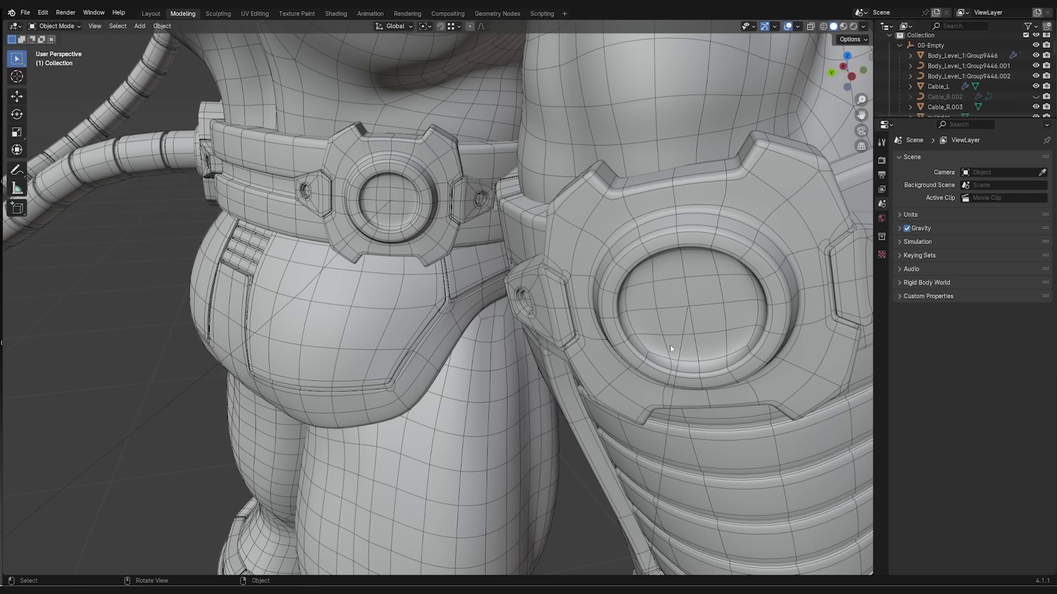
- Convert the separated centre line Cable_R.003 to a curve and enter Edit Mode on it
{"action": "left_click", "coordinate": [683, 336]}
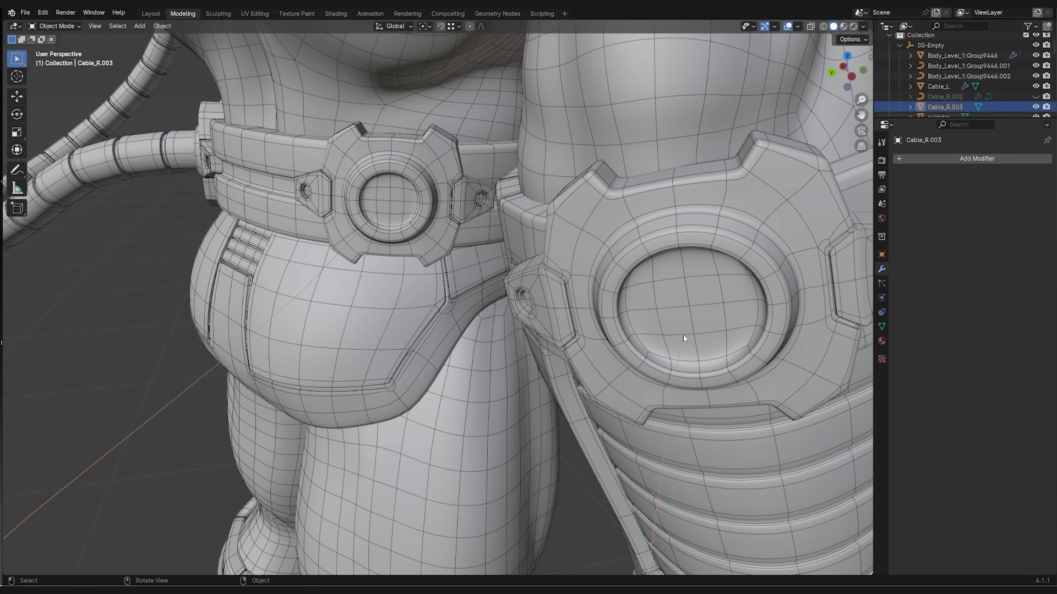
{"action": "right_click", "coordinate": [684, 337]}
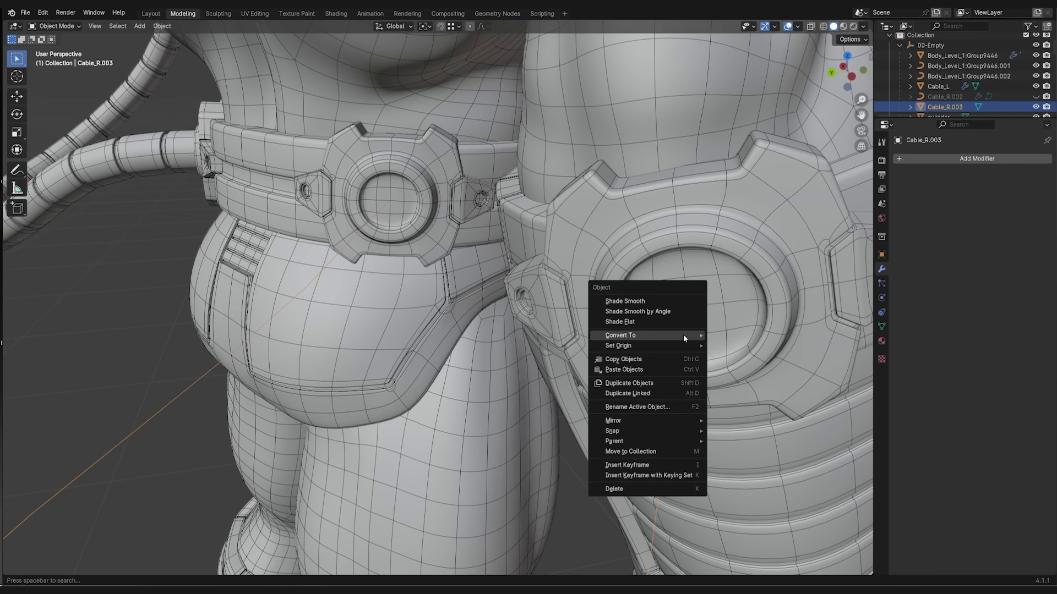
{"action": "mouse_move", "coordinate": [683, 337]}
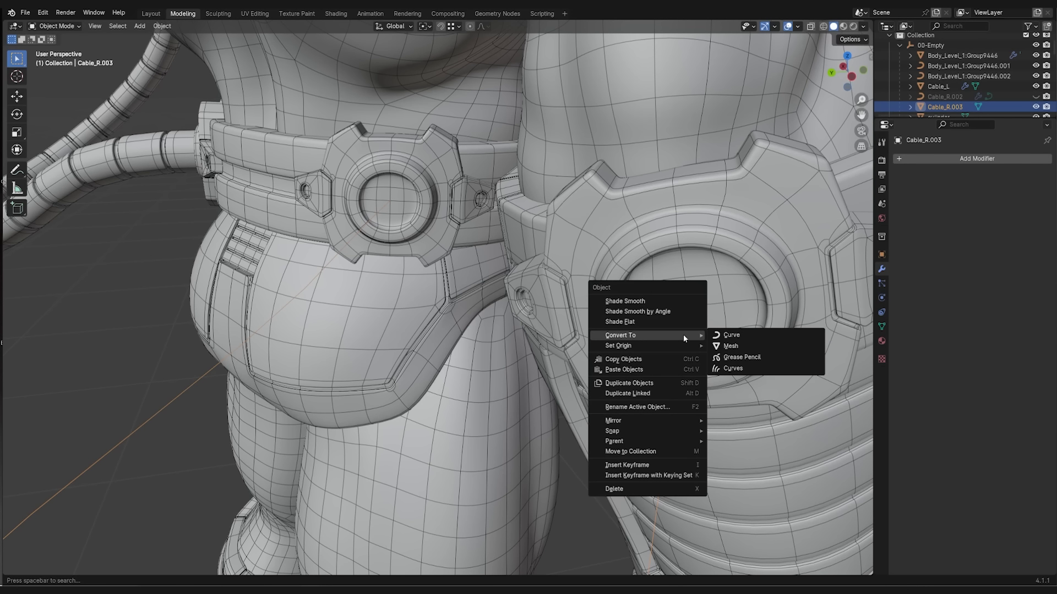
{"action": "left_click", "coordinate": [724, 335]}
{"action": "middle_click_drag", "start_coordinate": [708, 379], "coordinate": [686, 369]}
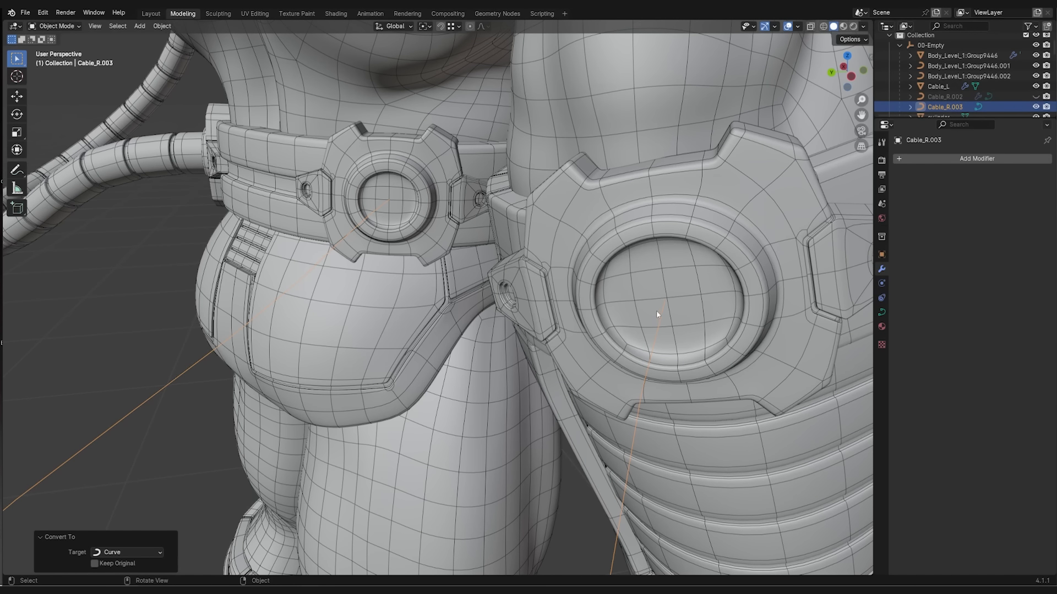
{"action": "key", "text": "Tab"}
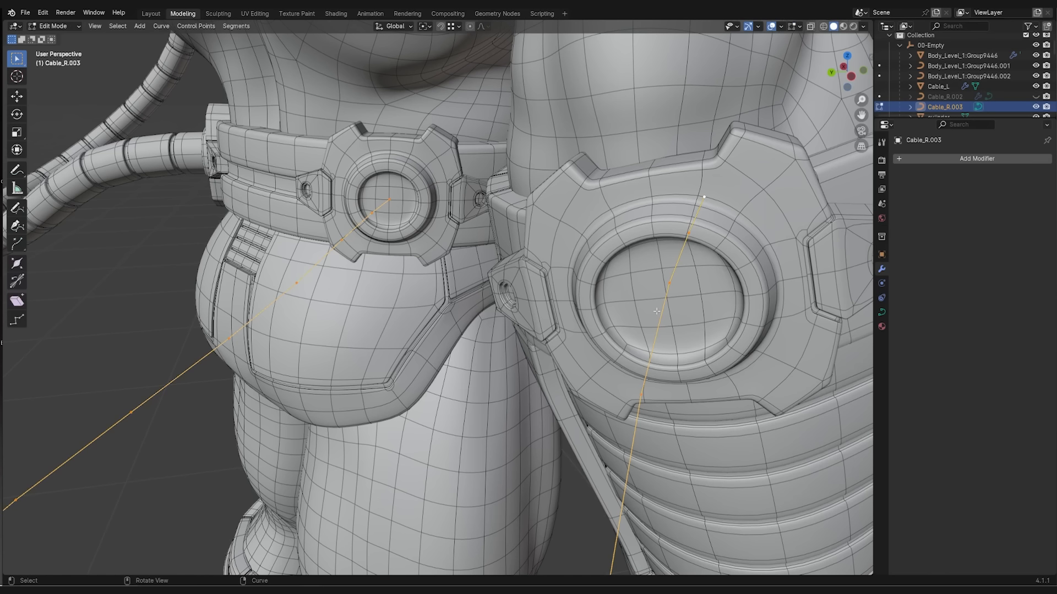
- Set the spline type of the Cable_R.003 curve to NURBS
{"action": "right_click", "coordinate": [667, 284]}
{"action": "mouse_move", "coordinate": [631, 430]}
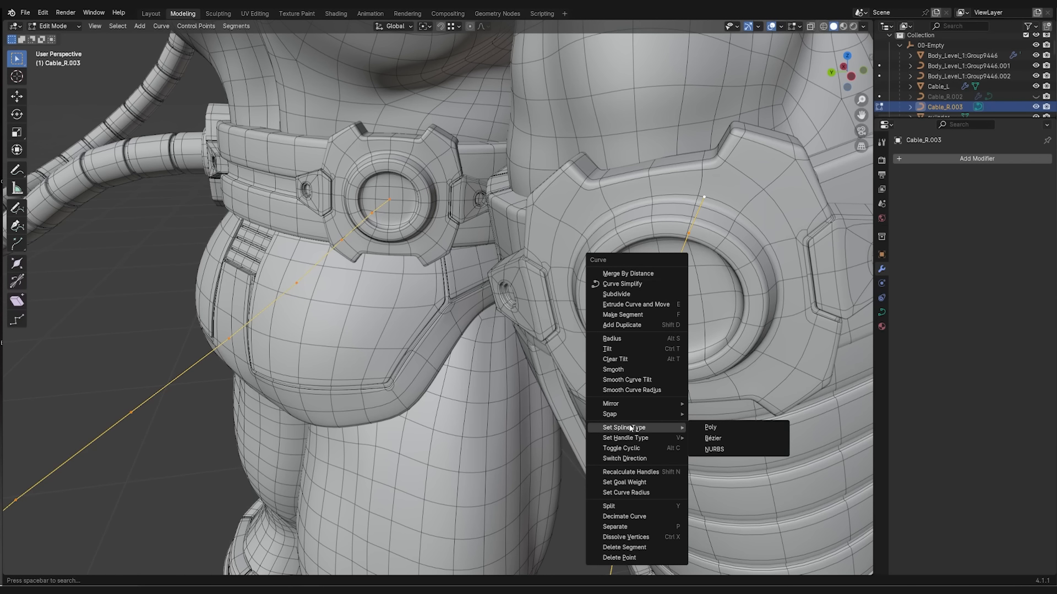
{"action": "left_click", "coordinate": [715, 449]}
{"action": "middle_click_drag", "start_coordinate": [717, 448], "coordinate": [364, 254]}
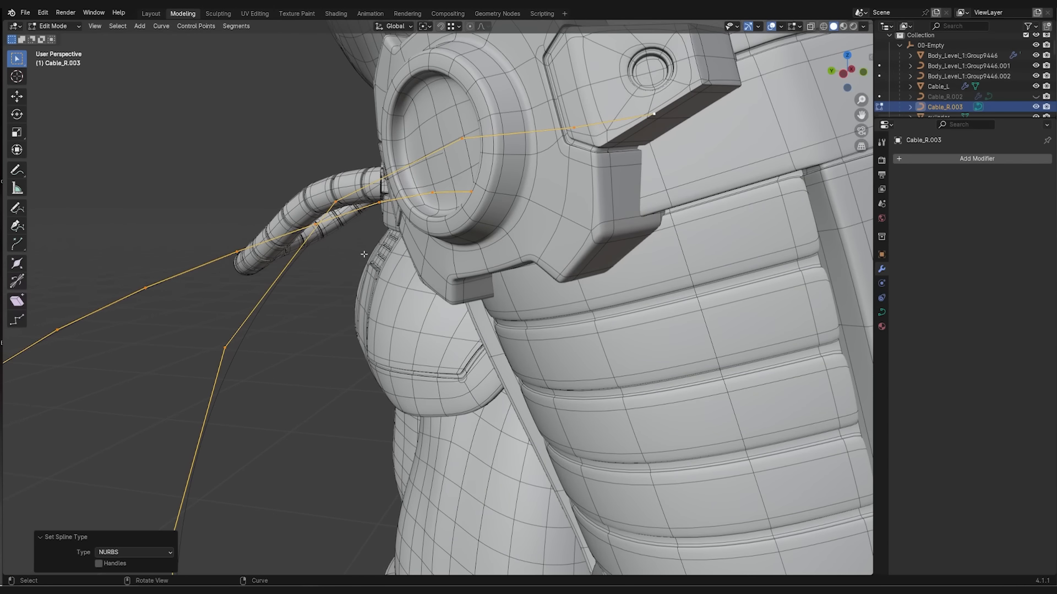
{"action": "scroll", "coordinate": [445, 215], "scroll_direction": "up", "scroll_amount": 2}
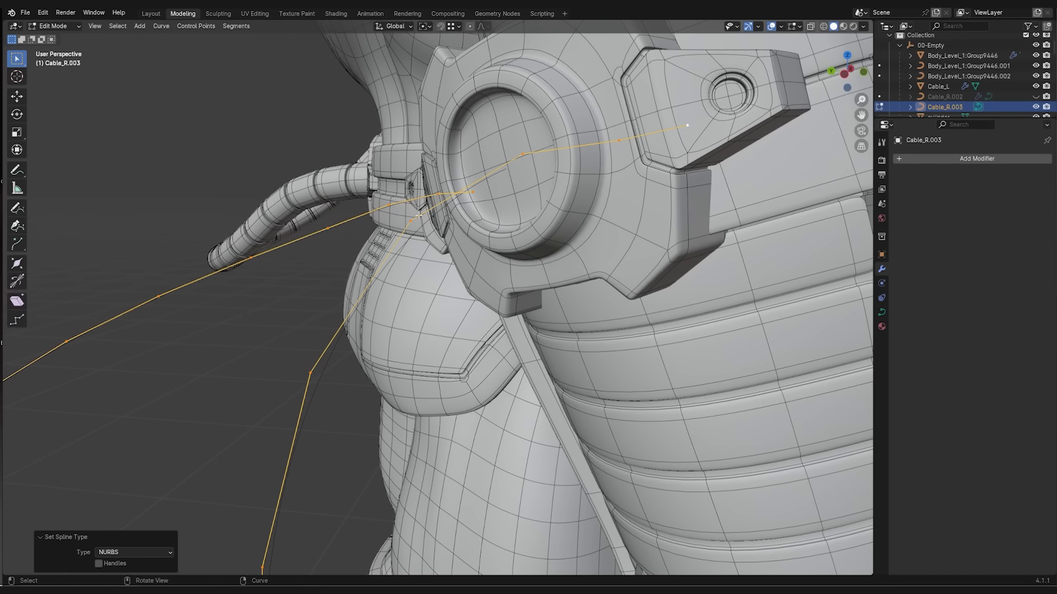
- In wireframe shading, select the curve's end segment at the belt socket and subdivide it twice
{"action": "middle_click_drag", "start_coordinate": [404, 260], "coordinate": [491, 274]}
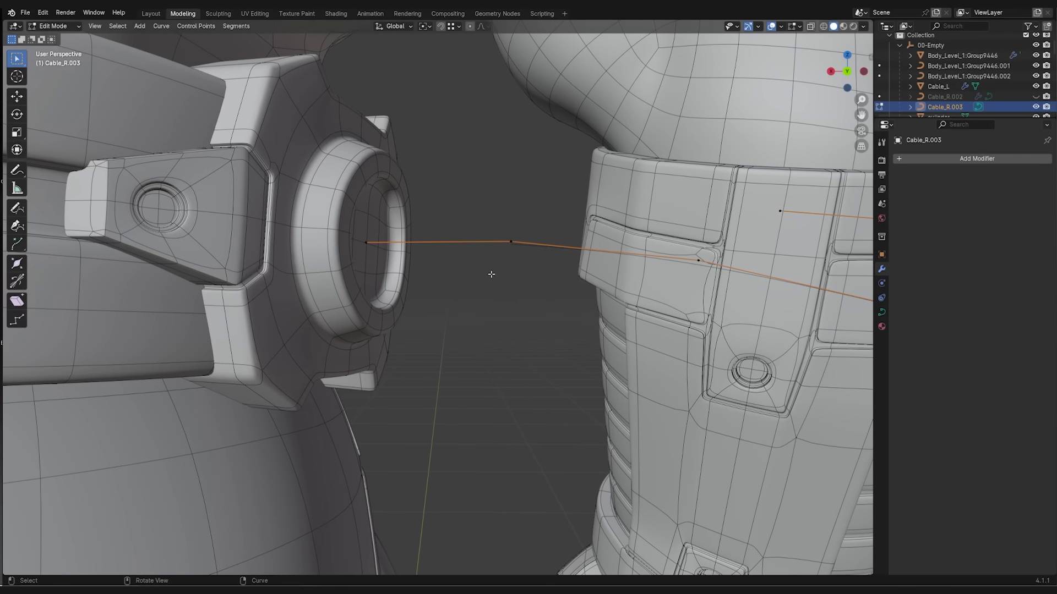
{"action": "middle_click_drag", "start_coordinate": [534, 252], "coordinate": [507, 268]}
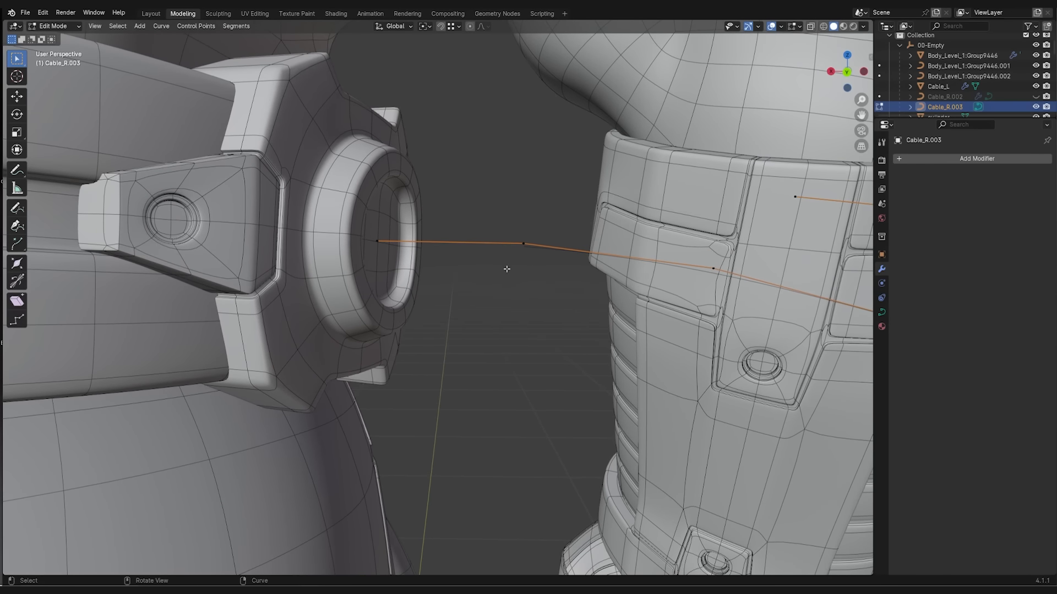
{"action": "key", "text": "z"}
{"action": "left_click", "coordinate": [460, 269]}
{"action": "mouse_move", "coordinate": [460, 270]}
{"action": "middle_mouse_down"}
{"action": "mouse_move", "coordinate": [469, 276]}
{"action": "mouse_move", "coordinate": [534, 251]}
{"action": "middle_mouse_up"}
{"action": "left_click_drag", "start_coordinate": [551, 266], "coordinate": [335, 212]}
{"action": "scroll", "coordinate": [410, 245], "scroll_direction": "up", "scroll_amount": 1}
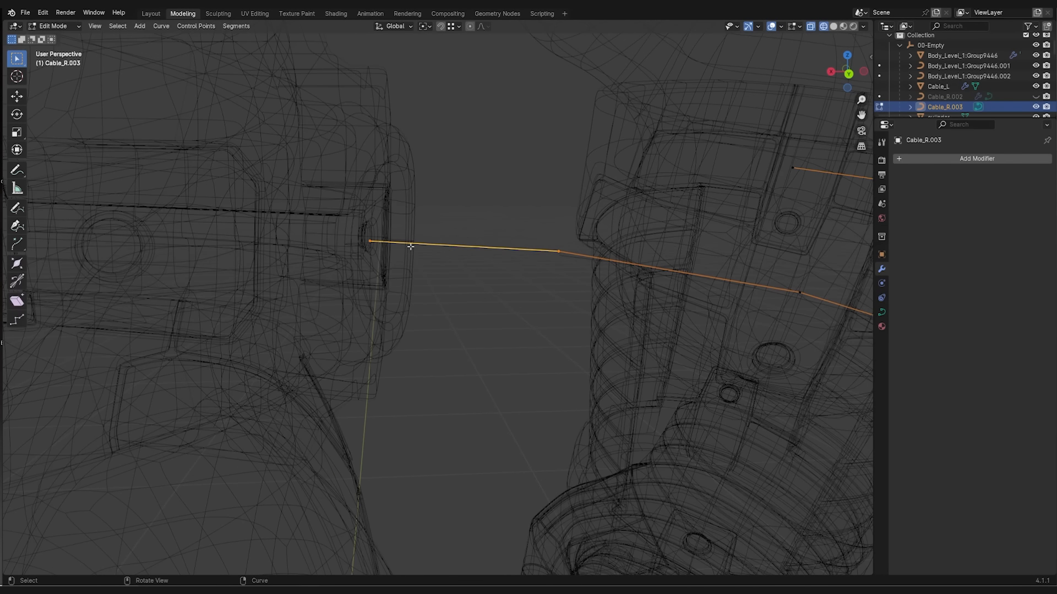
{"action": "scroll", "coordinate": [411, 237], "scroll_direction": "up", "scroll_amount": 2}
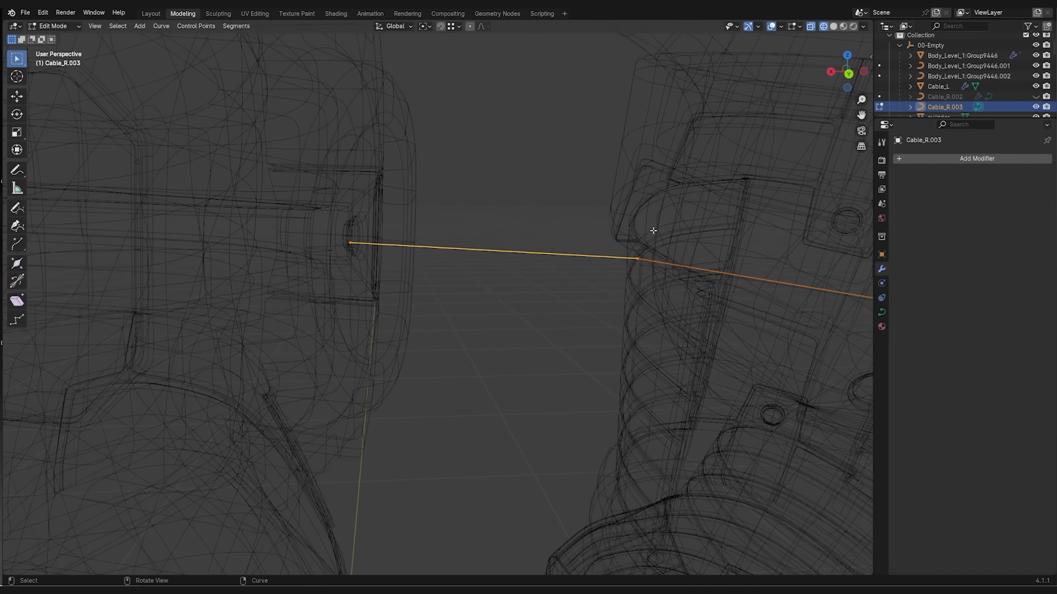
{"action": "middle_click_drag", "start_coordinate": [582, 253], "coordinate": [501, 253]}
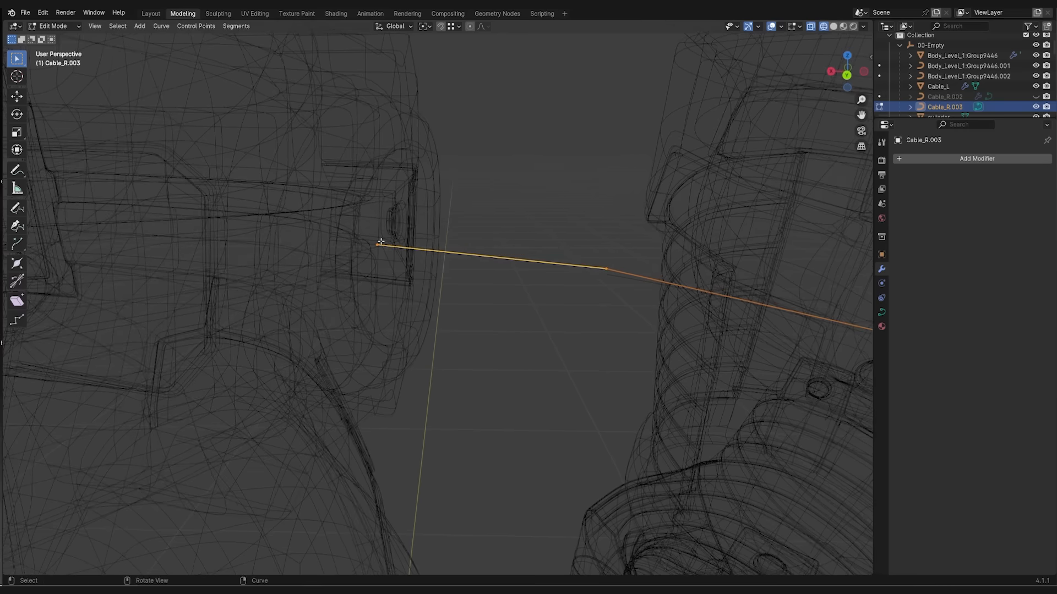
{"action": "right_click", "coordinate": [489, 256]}
{"action": "left_click", "coordinate": [487, 255]}
{"action": "middle_click_drag", "start_coordinate": [488, 255], "coordinate": [514, 285]}
{"action": "right_click", "coordinate": [432, 249]}
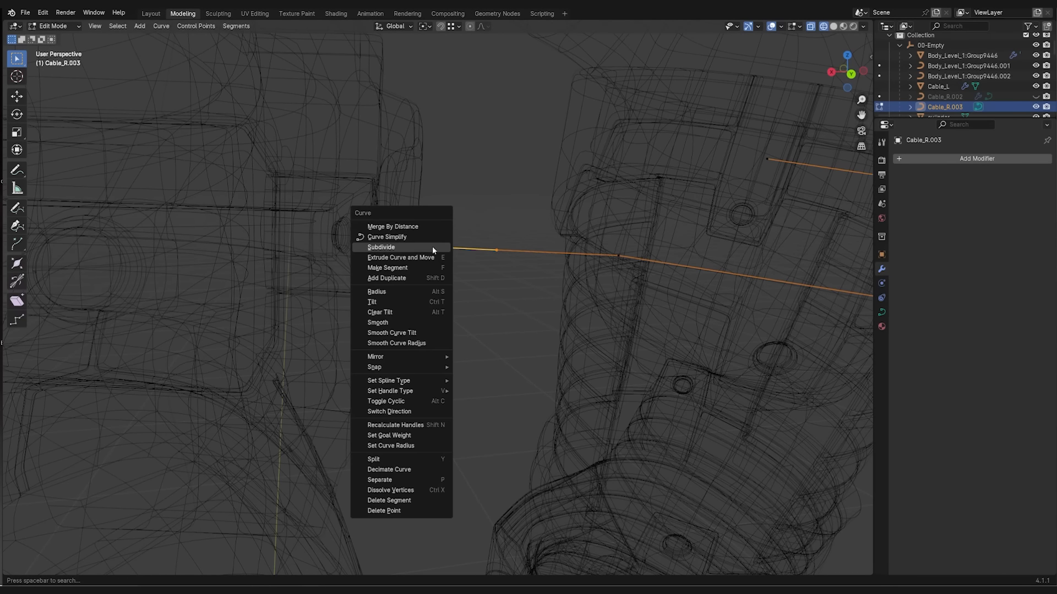
{"action": "left_click", "coordinate": [408, 248]}
- Return to solid shading and move the curve's selected belt-side end deeper into the belt socket
{"action": "mouse_move", "coordinate": [408, 248]}
{"action": "middle_mouse_down"}
{"action": "mouse_move", "coordinate": [437, 267]}
{"action": "mouse_move", "coordinate": [435, 287]}
{"action": "mouse_move", "coordinate": [468, 307]}
{"action": "mouse_move", "coordinate": [453, 308]}
{"action": "mouse_move", "coordinate": [497, 288]}
{"action": "mouse_move", "coordinate": [456, 325]}
{"action": "mouse_move", "coordinate": [493, 349]}
{"action": "middle_mouse_up"}
{"action": "key", "text": "Tab"}
{"action": "key", "text": "z"}
{"action": "left_click", "coordinate": [542, 285]}
{"action": "key", "text": "Tab"}
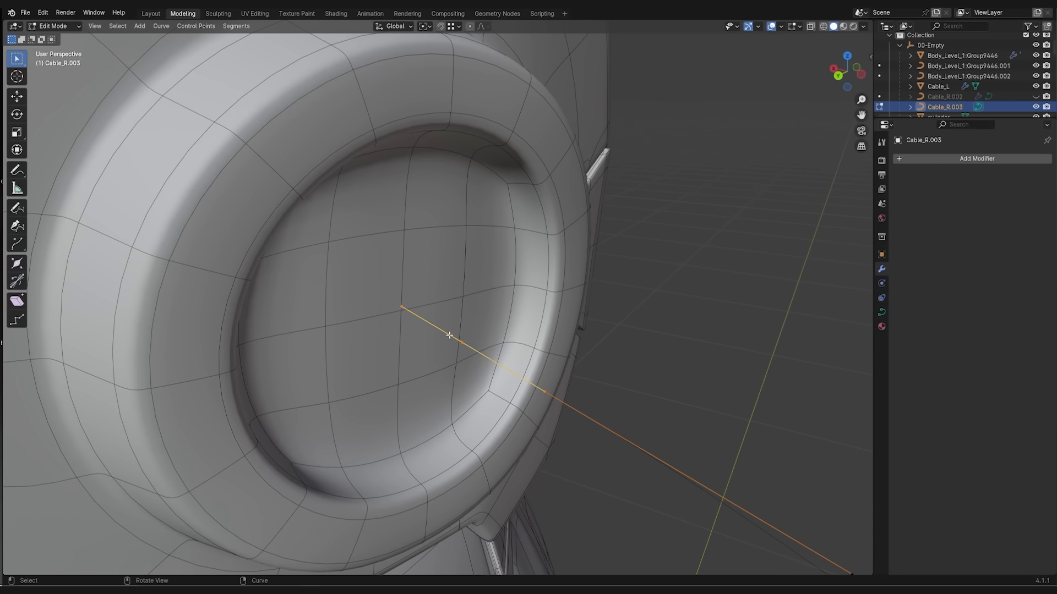
{"action": "middle_click_drag", "start_coordinate": [466, 335], "coordinate": [415, 309]}
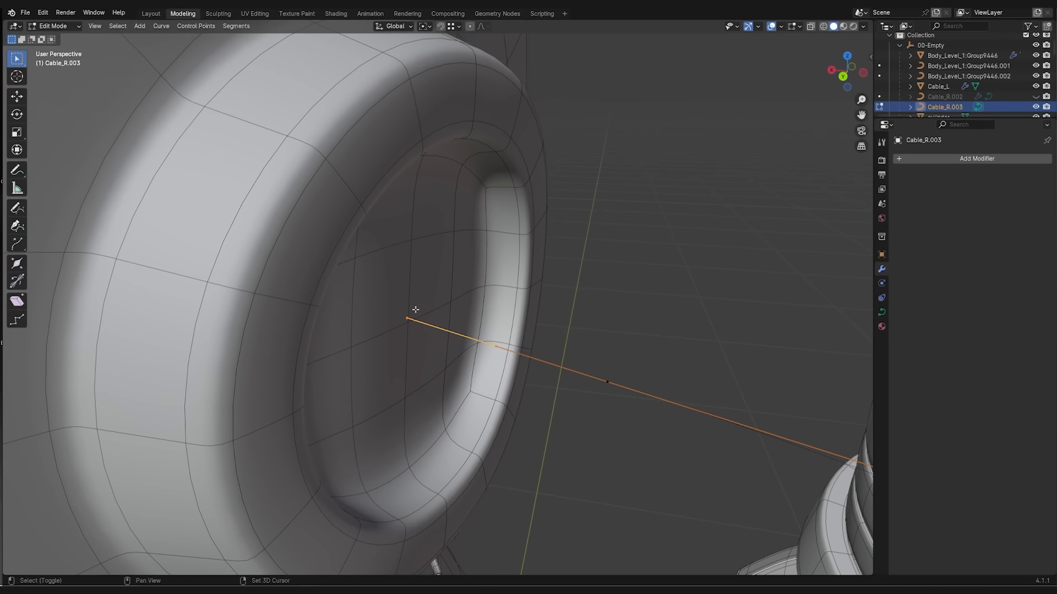
{"action": "key", "text": "g"}
{"action": "left_click", "coordinate": [330, 287]}
{"action": "middle_click_drag", "start_coordinate": [330, 286], "coordinate": [440, 332]}
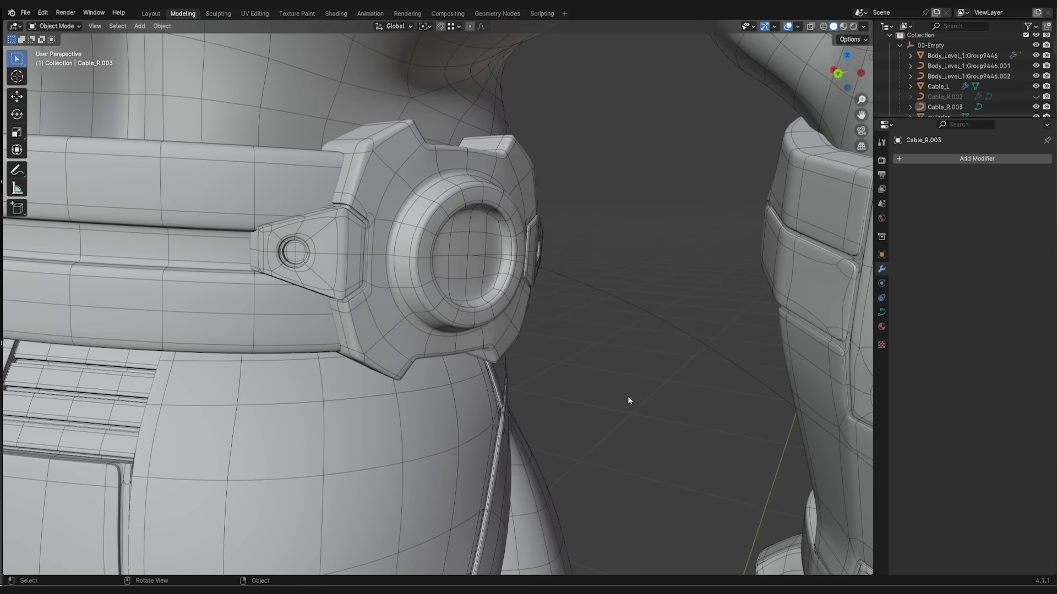
- Check the control points along Cable_R.003 in Edit Mode and leave the curve selected in Object Mode
{"action": "scroll", "coordinate": [627, 395], "scroll_direction": "down", "scroll_amount": 5}
{"action": "middle_click_drag", "start_coordinate": [703, 412], "coordinate": [604, 337]}
{"action": "scroll", "coordinate": [594, 325], "scroll_direction": "up", "scroll_amount": 3}
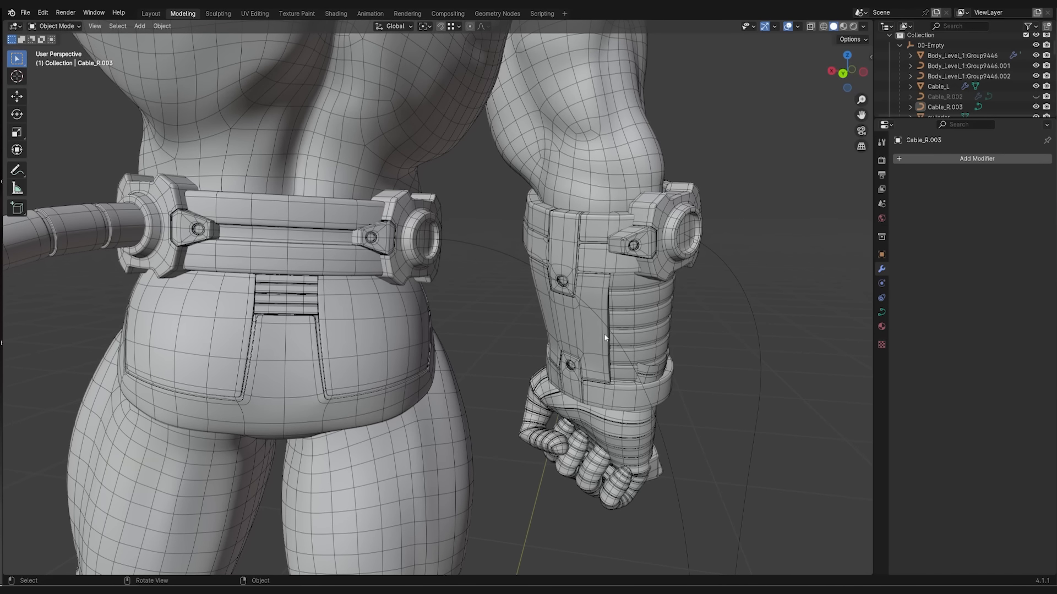
{"action": "left_click", "coordinate": [604, 333]}
{"action": "key", "text": "Tab"}
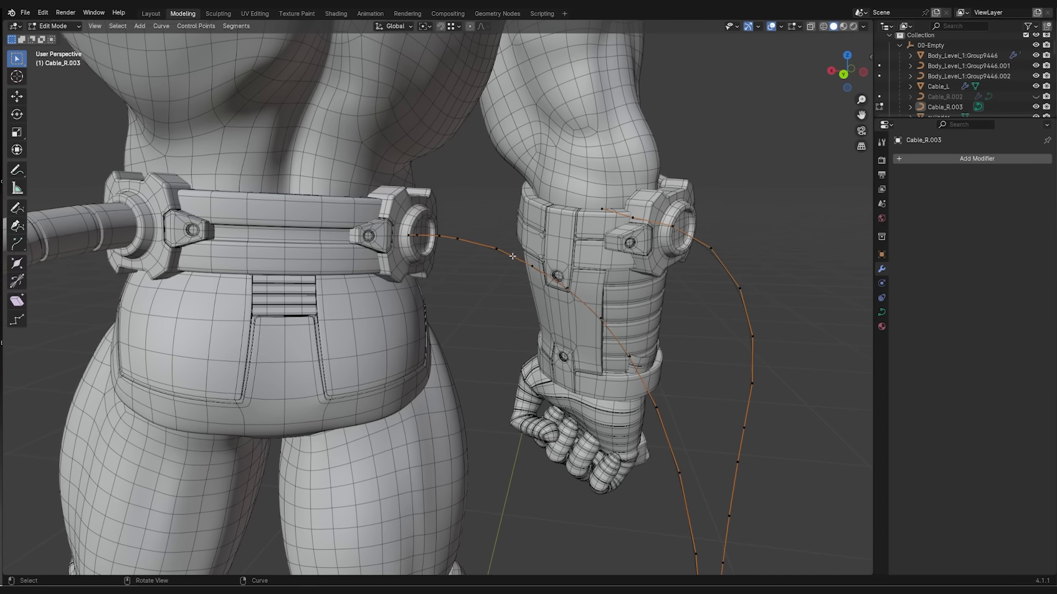
{"action": "key", "text": "Tab"}
{"action": "left_click", "coordinate": [502, 252]}
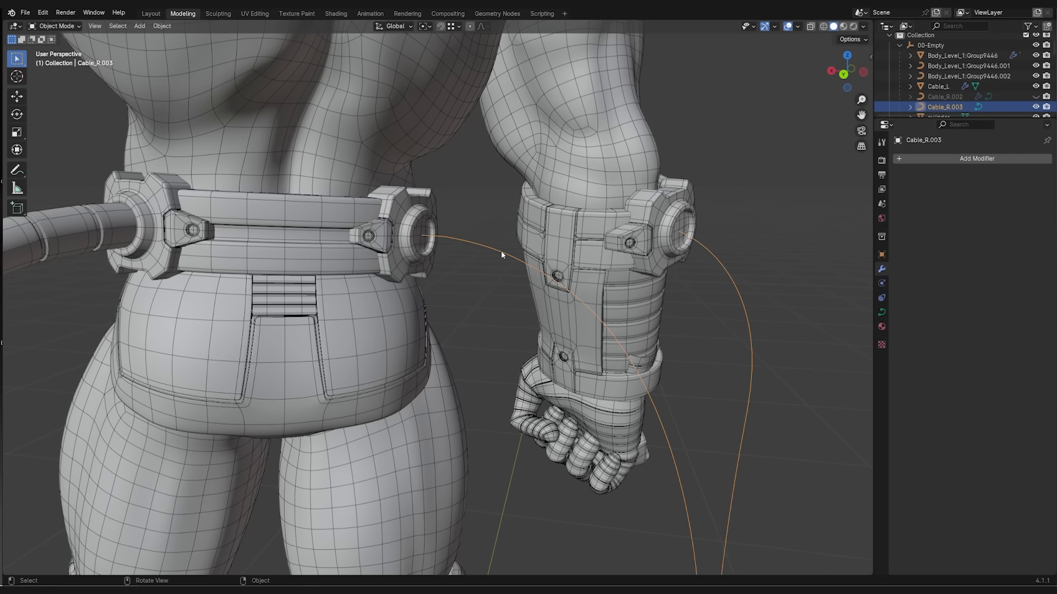
- Search the add-ons in Preferences for CURVE, check the Simplify Curves+ add-on and close Preferences
{"action": "left_click", "coordinate": [43, 12]}
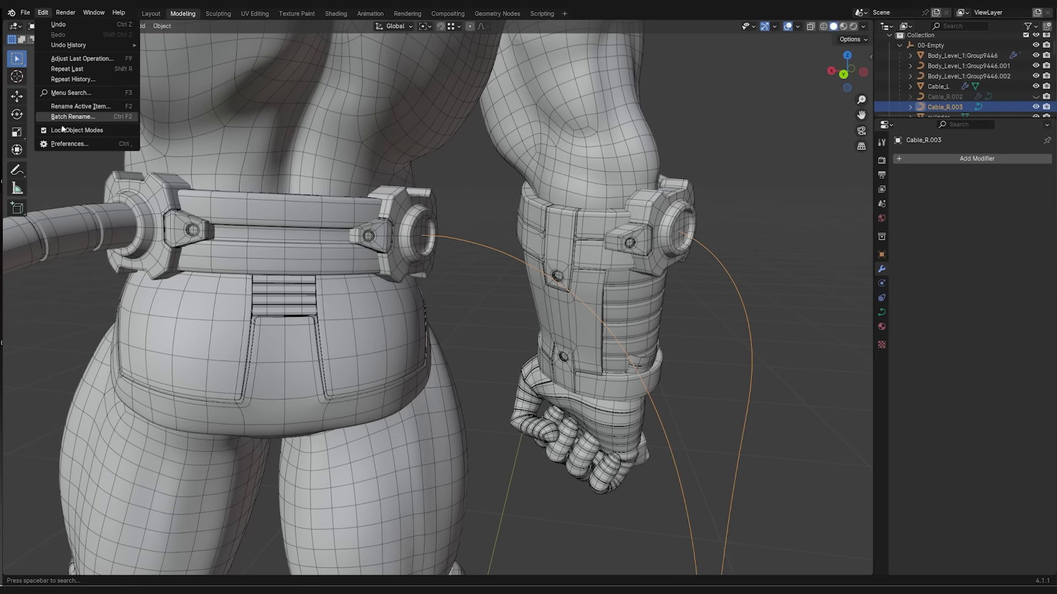
{"action": "left_click", "coordinate": [64, 144]}
{"action": "left_click", "coordinate": [444, 28]}
{"action": "type", "text": "CURVE"}
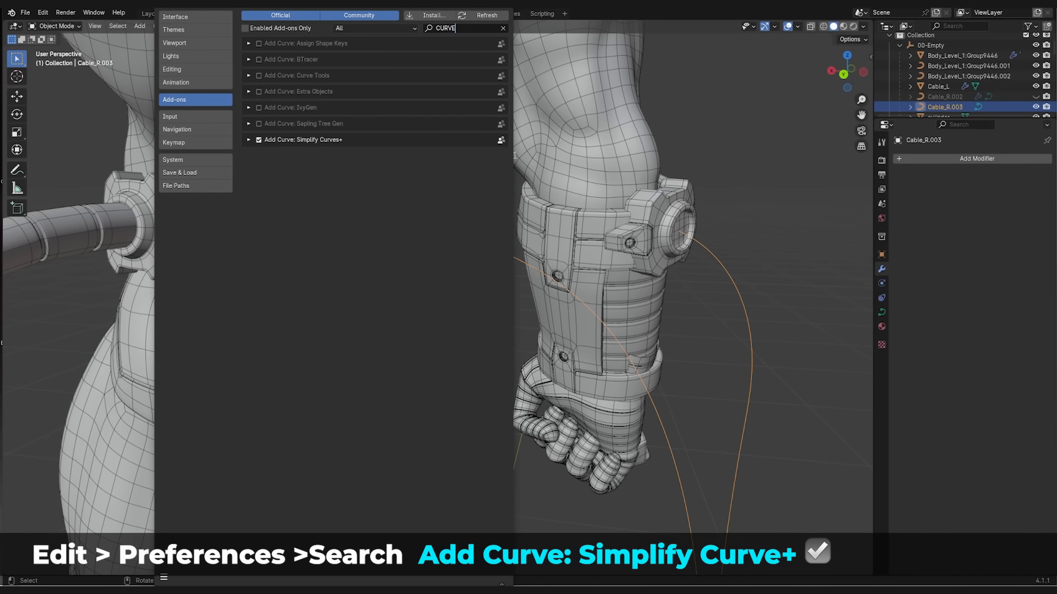
{"action": "left_click", "coordinate": [502, 4]}
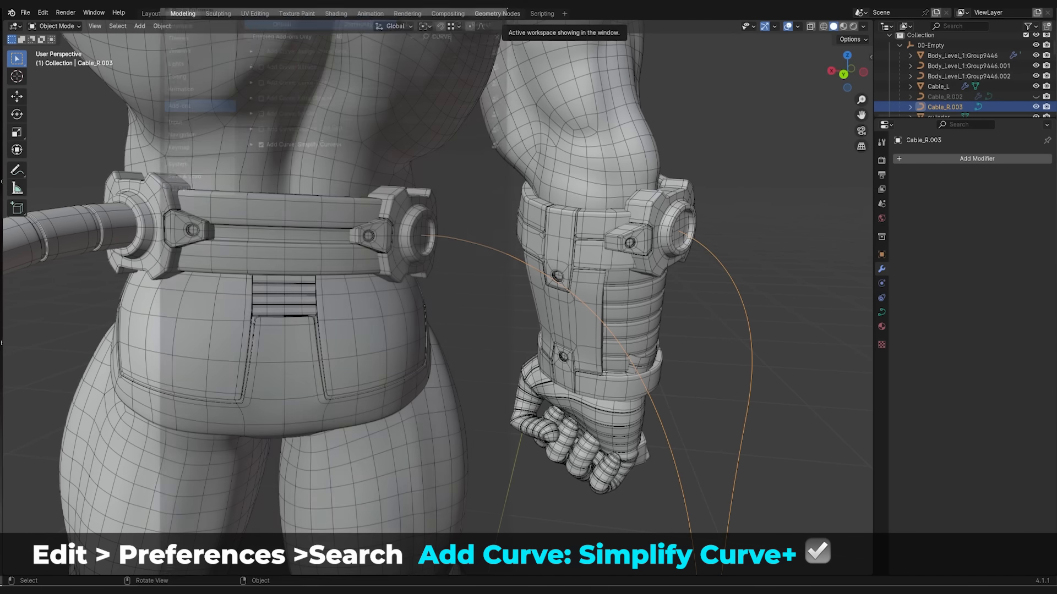
- Try Curve Simplify on all points of Cable_R.003 with a distance error of 0.178, and undo it
{"action": "middle_click_drag", "start_coordinate": [672, 266], "coordinate": [556, 266]}
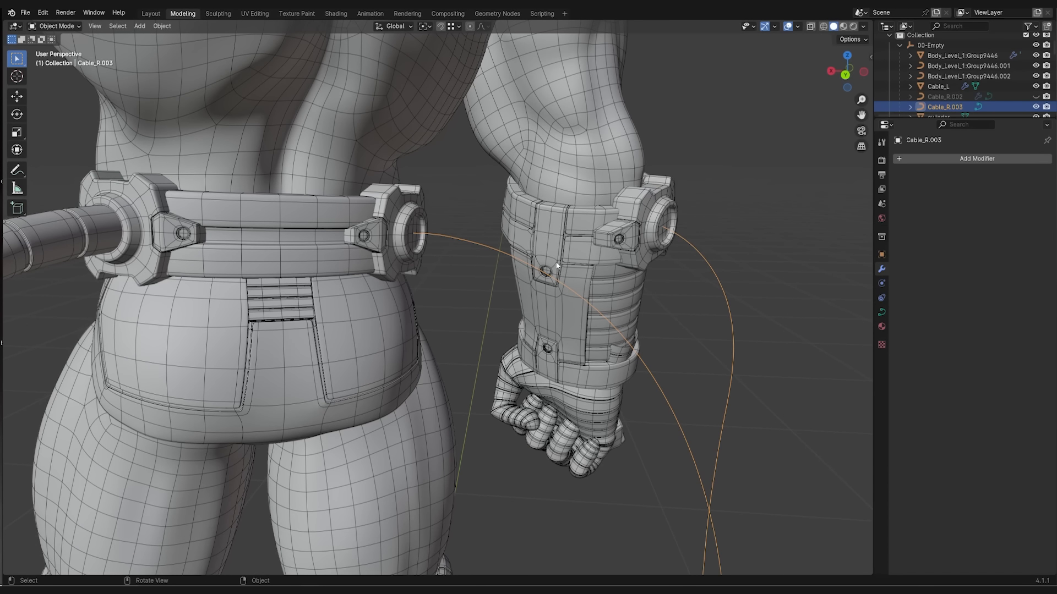
{"action": "key", "text": "Tab"}
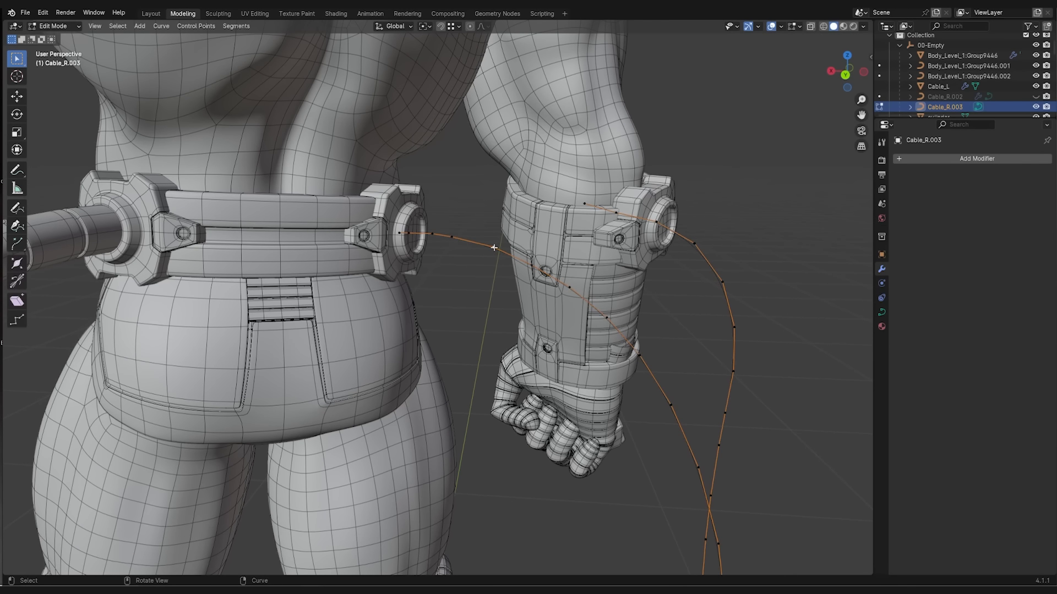
{"action": "key", "text": "a"}
{"action": "right_click", "coordinate": [495, 248]}
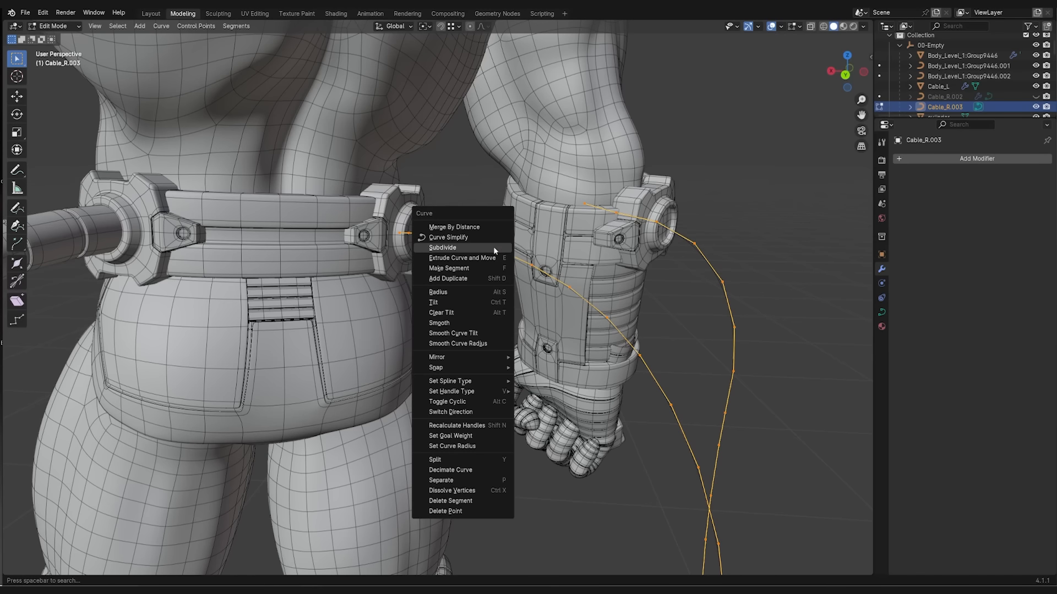
{"action": "left_click", "coordinate": [441, 237]}
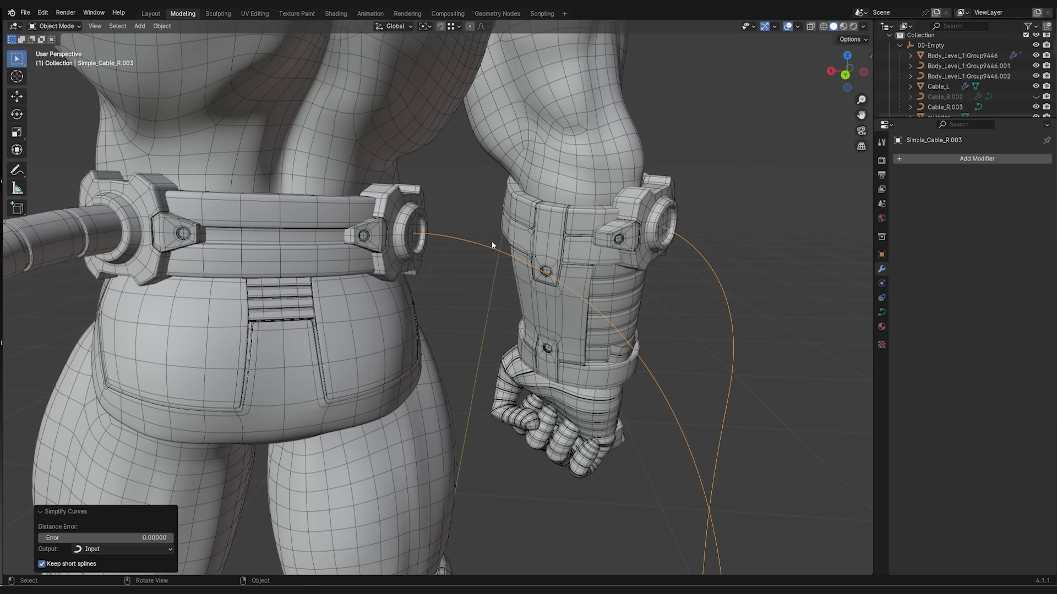
{"action": "scroll", "coordinate": [549, 357], "scroll_direction": "up", "scroll_amount": 2}
{"action": "middle_click_drag", "start_coordinate": [549, 356], "coordinate": [562, 261], "text": "shift"}
{"action": "left_click_drag", "start_coordinate": [143, 538], "coordinate": [207, 537]}
{"action": "mouse_move", "coordinate": [217, 169]}
{"action": "left_mouse_down"}
{"action": "mouse_move", "coordinate": [199, 173]}
{"action": "mouse_move", "coordinate": [220, 171]}
{"action": "left_mouse_up"}
{"action": "scroll", "coordinate": [495, 407], "scroll_direction": "down", "scroll_amount": 6}
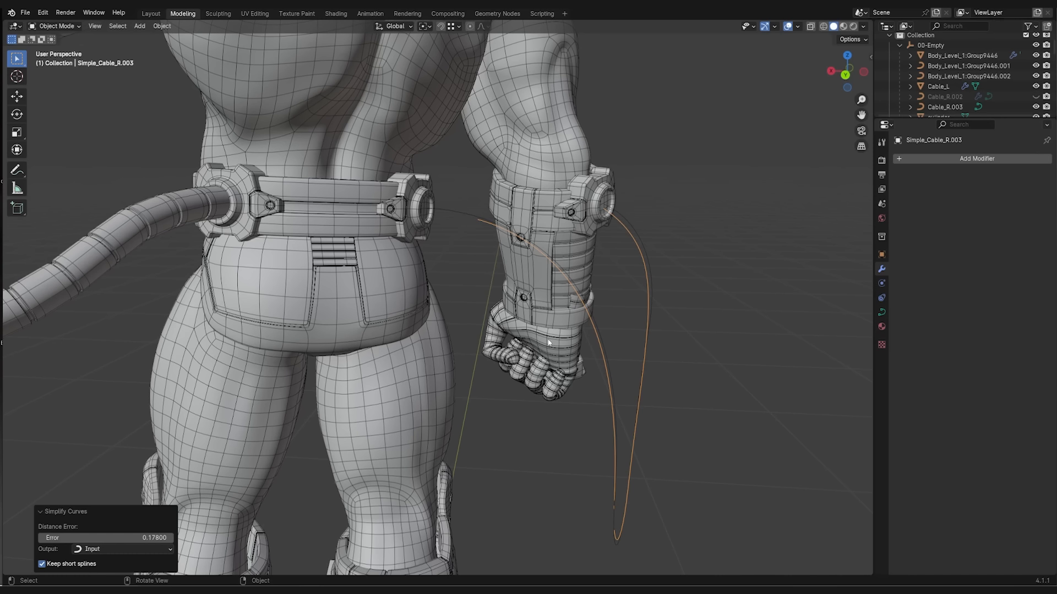
{"action": "key", "text": "ctrl+z"}
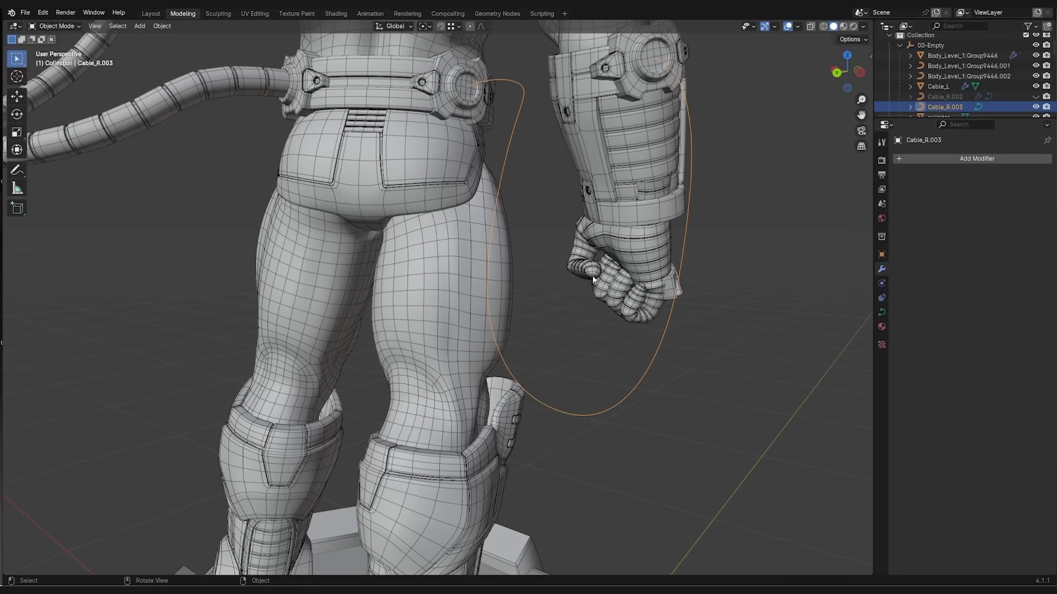
- Isolate the cable curve in local view and add a cylinder with 8 vertices
{"action": "scroll", "coordinate": [594, 280], "scroll_direction": "down", "scroll_amount": 3}
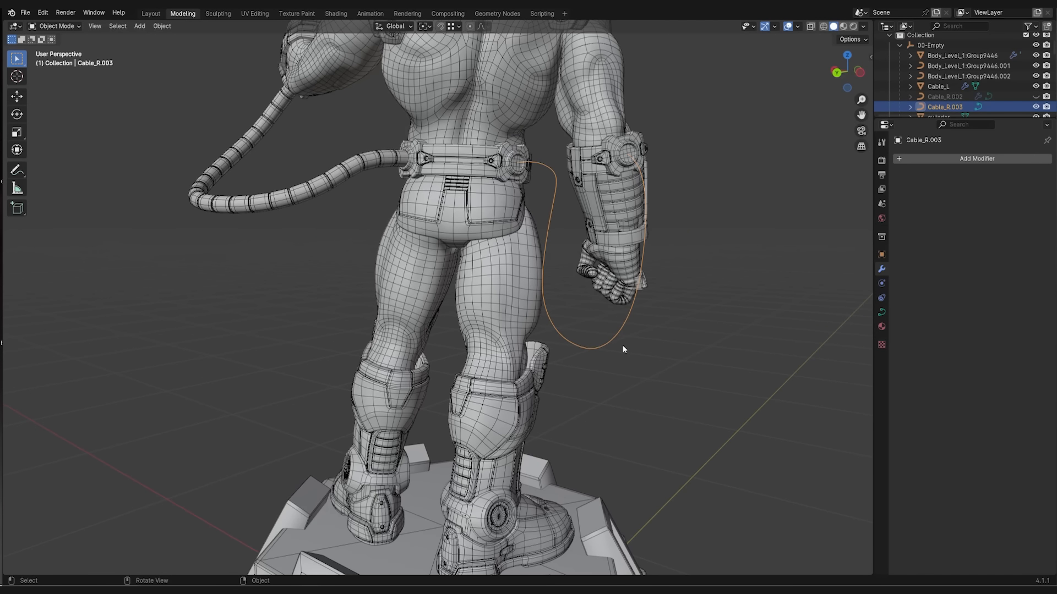
{"action": "key", "text": "slash"}
{"action": "middle_click_drag", "start_coordinate": [622, 345], "coordinate": [547, 284], "text": "shift"}
{"action": "key", "text": "shift+a"}
{"action": "mouse_move", "coordinate": [547, 284]}
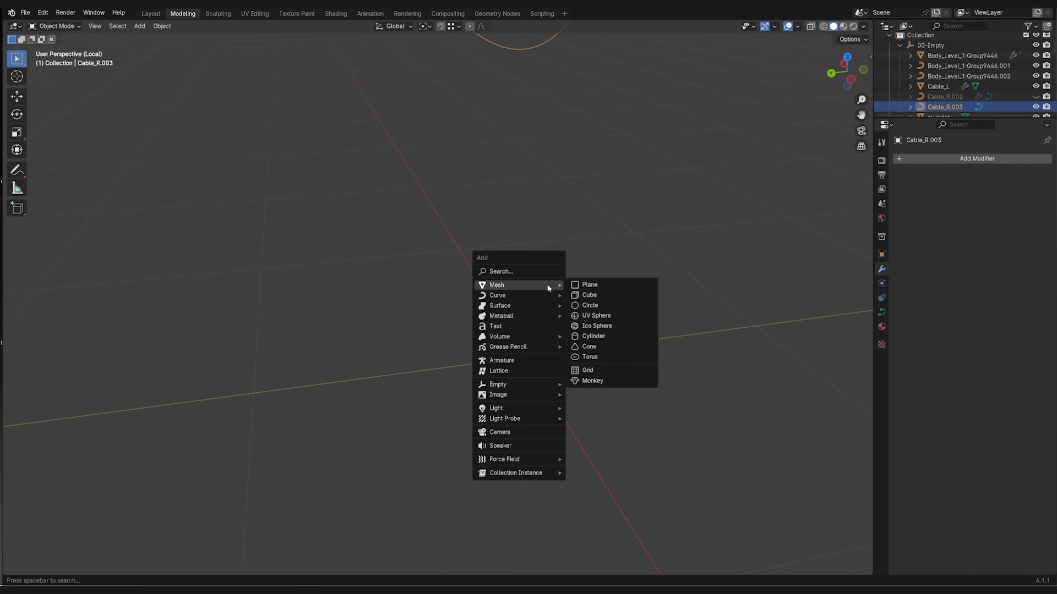
{"action": "left_click", "coordinate": [592, 337]}
{"action": "double_click", "coordinate": [144, 442]}
{"action": "type", "text": "8"}
{"action": "key", "text": "Return"}
- Scale the cylinder down uniformly by a factor of about 0.065
{"action": "scroll", "coordinate": [523, 275], "scroll_direction": "down", "scroll_amount": 5}
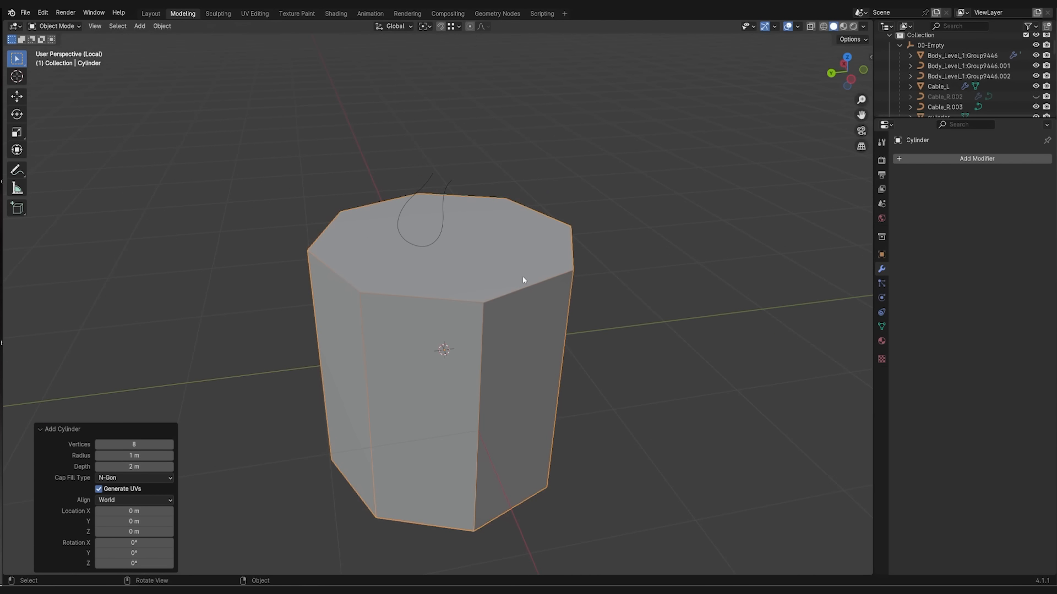
{"action": "key", "text": "s"}
{"action": "left_click", "coordinate": [462, 348]}
{"action": "scroll", "coordinate": [457, 340], "scroll_direction": "up", "scroll_amount": 5}
{"action": "scroll", "coordinate": [465, 302], "scroll_direction": "up", "scroll_amount": 10}
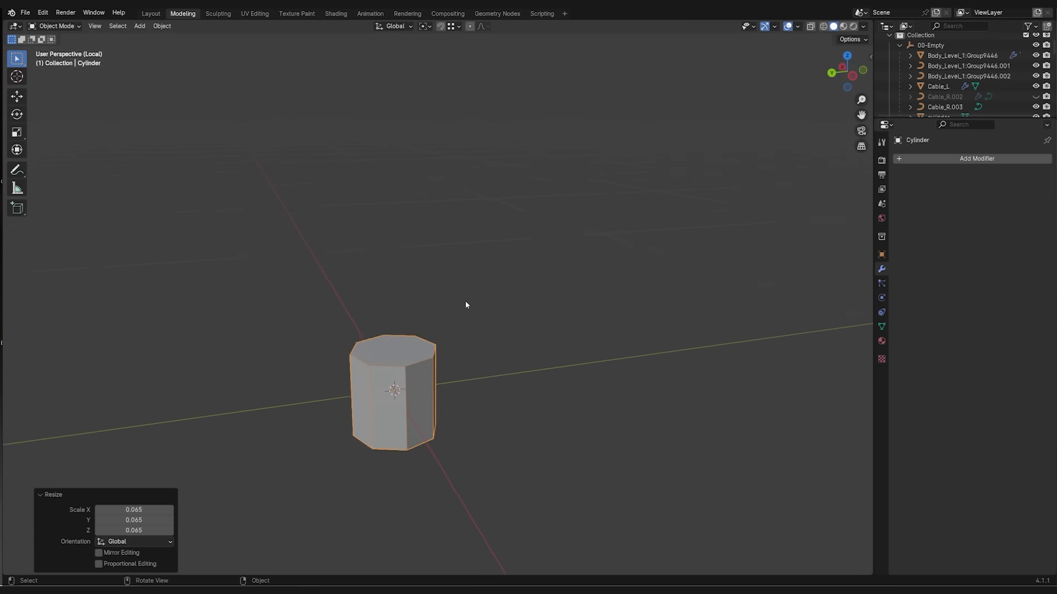
- Frame the small cylinder and scale it down further by a factor of about 0.453
{"action": "scroll", "coordinate": [465, 302], "scroll_direction": "down", "scroll_amount": 15}
{"action": "scroll", "coordinate": [467, 300], "scroll_direction": "up", "scroll_amount": 3}
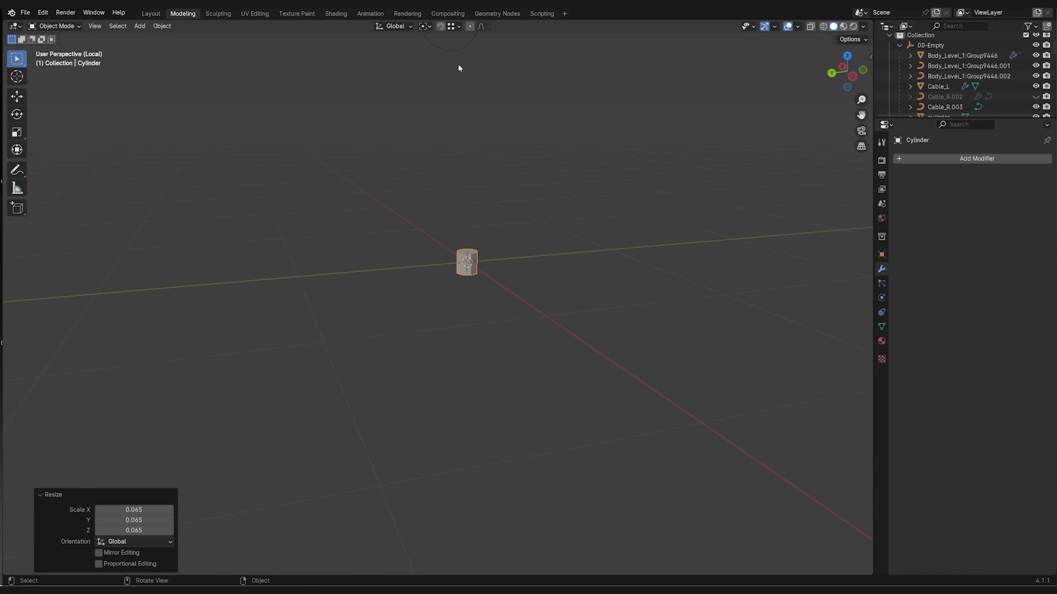
{"action": "middle_click_drag", "start_coordinate": [458, 68], "coordinate": [443, 93]}
{"action": "middle_click_drag", "start_coordinate": [506, 237], "coordinate": [500, 254]}
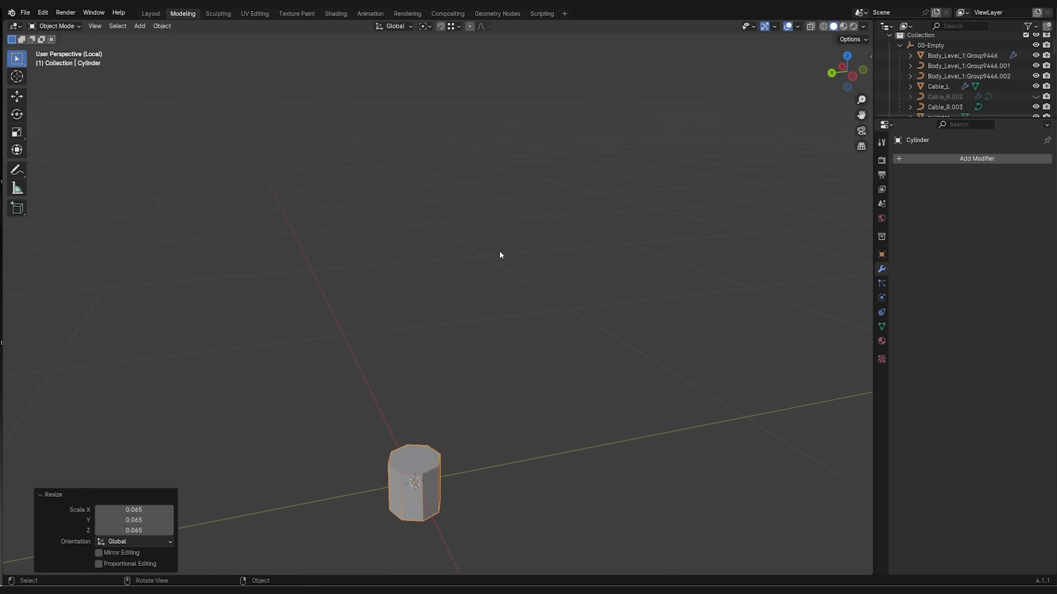
{"action": "key", "text": "KP_Decimal"}
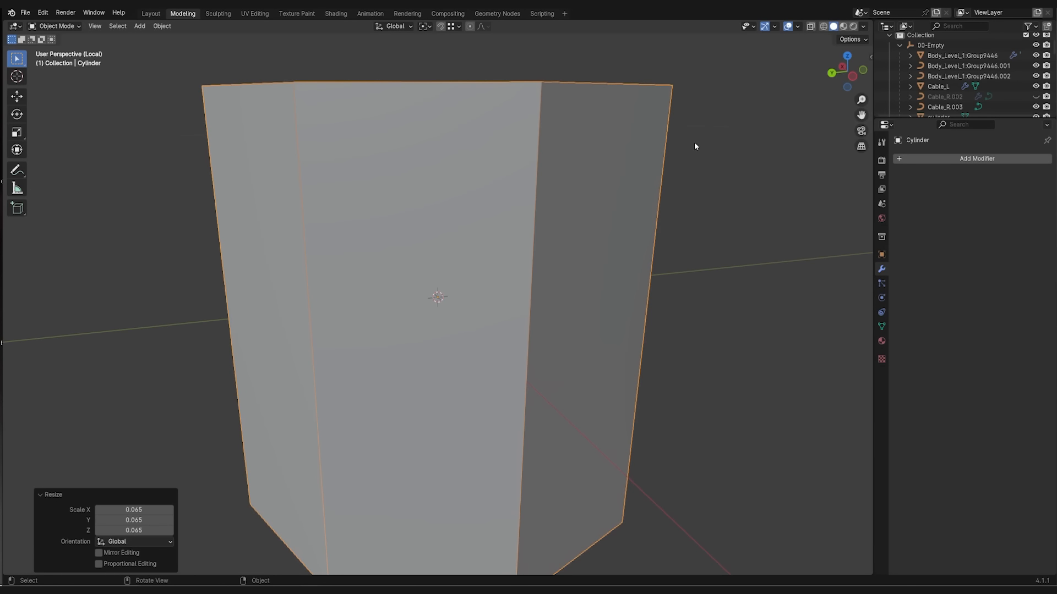
{"action": "key", "text": "s"}
{"action": "left_click", "coordinate": [570, 238]}
{"action": "middle_click_drag", "start_coordinate": [569, 238], "coordinate": [582, 259]}
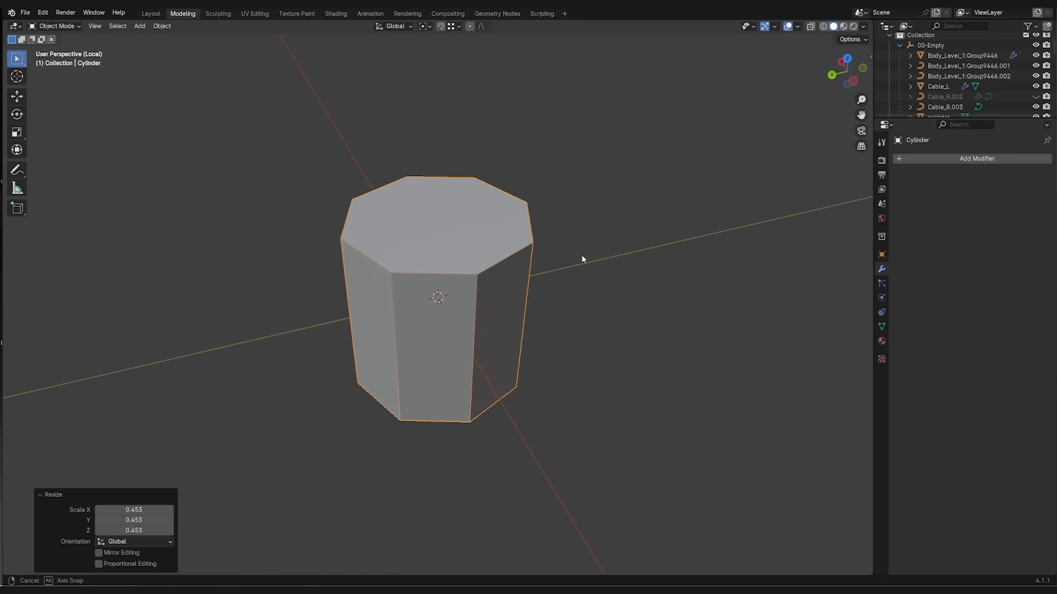
- In Edit Mode, select the cylinder's top and bottom cap faces and inset them by about 0.26 m
{"action": "key", "text": "Tab"}
{"action": "key", "text": "alt+a"}
{"action": "key", "text": "3"}
{"action": "middle_click_drag", "start_coordinate": [457, 243], "coordinate": [479, 167]}
{"action": "left_click", "coordinate": [455, 361]}
{"action": "middle_click_drag", "start_coordinate": [456, 361], "coordinate": [517, 336]}
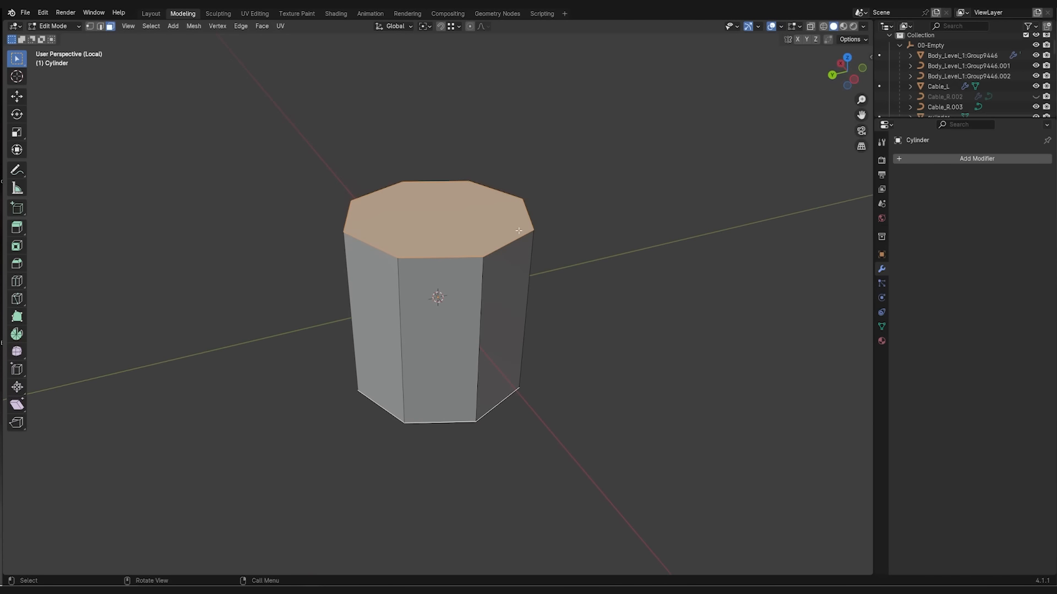
{"action": "key", "text": "i"}
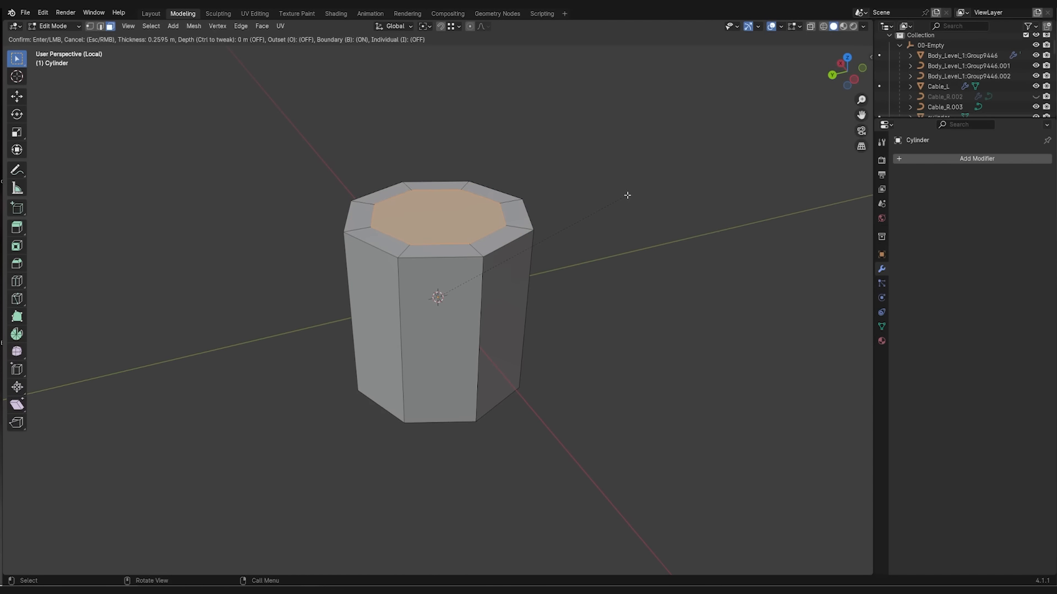
{"action": "left_click", "coordinate": [628, 196]}
- Extrude the cylinder's inset top face upward along global Z by about 0.01 m to form a collar
{"action": "middle_click_drag", "start_coordinate": [628, 196], "coordinate": [507, 148]}
{"action": "middle_click_drag", "start_coordinate": [436, 297], "coordinate": [442, 232]}
{"action": "key", "text": "e"}
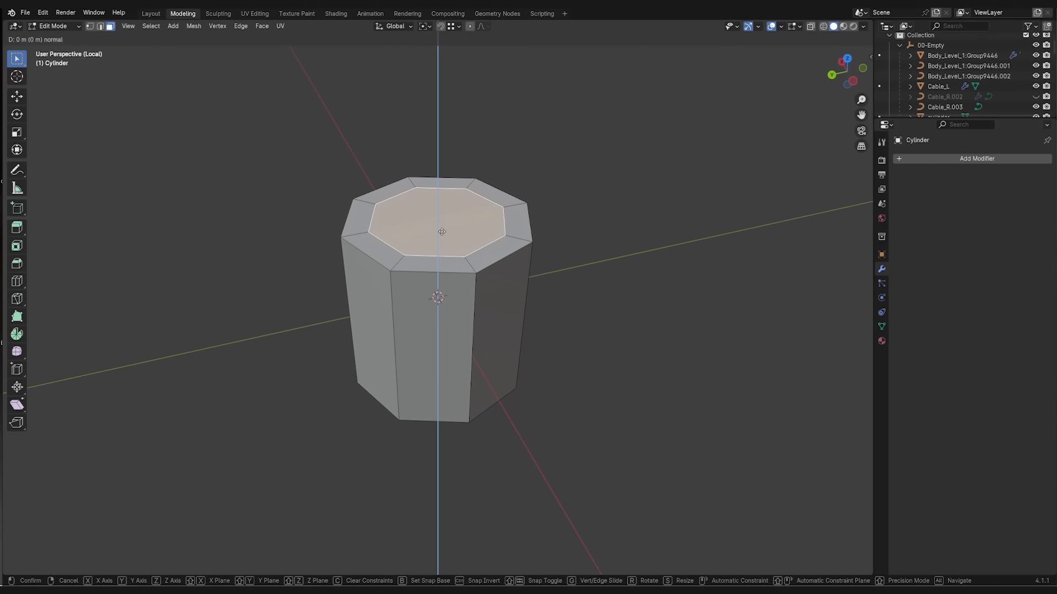
{"action": "key", "text": "z"}
{"action": "key", "text": "z"}
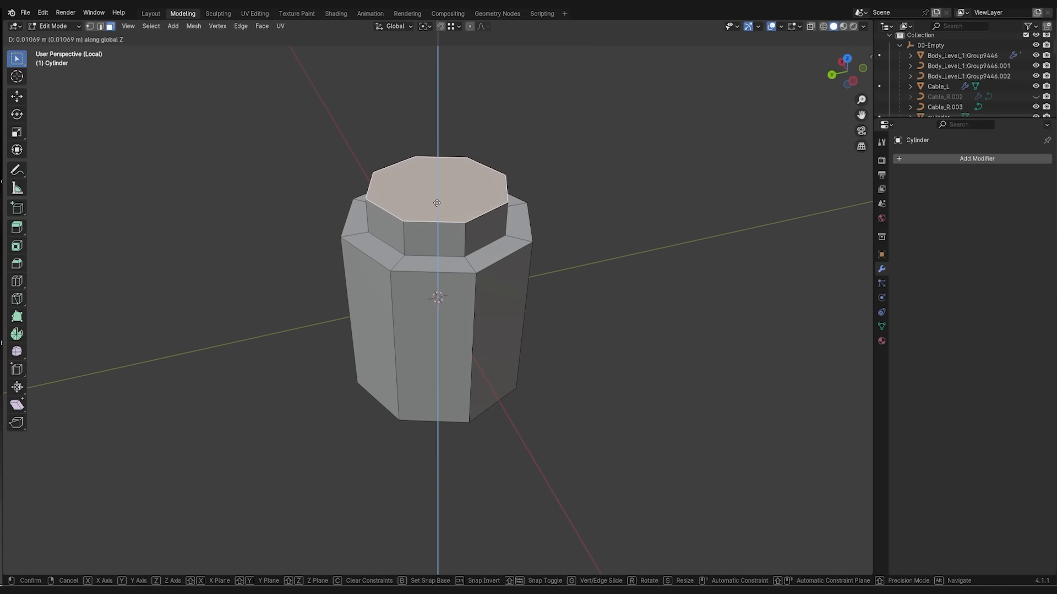
{"action": "left_click", "coordinate": [436, 208]}
- Delete the inner top and bottom cap faces so the segment is open at both ends
{"action": "middle_click_drag", "start_coordinate": [436, 209], "coordinate": [438, 366]}
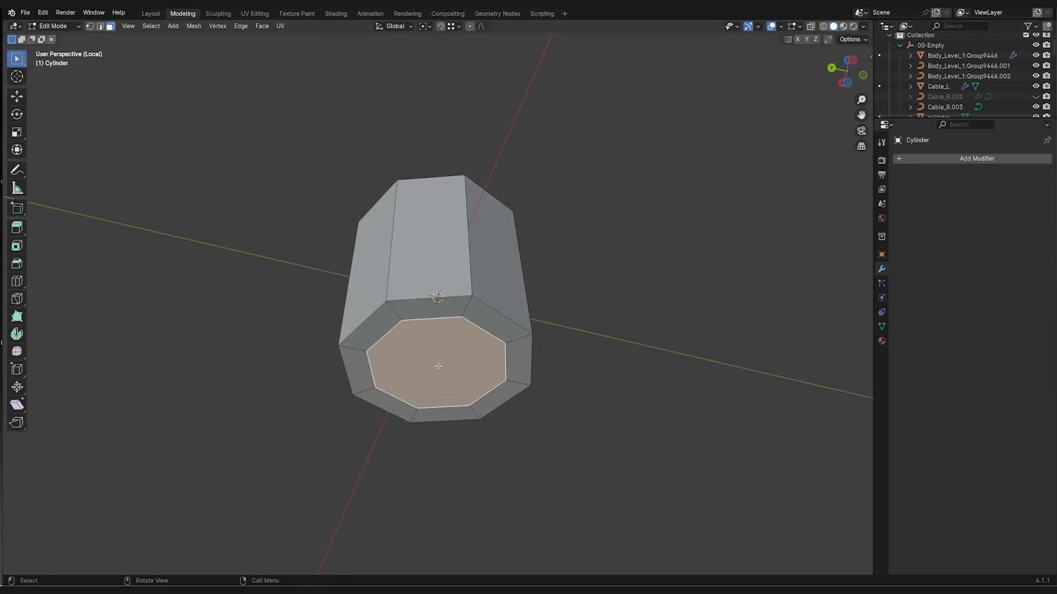
{"action": "middle_click_drag", "start_coordinate": [464, 316], "coordinate": [463, 398]}
{"action": "left_click", "coordinate": [433, 202], "text": "shift"}
{"action": "key", "text": "x"}
{"action": "key", "text": "f"}
{"action": "middle_click_drag", "start_coordinate": [457, 259], "coordinate": [498, 290]}
{"action": "scroll", "coordinate": [463, 260], "scroll_direction": "up", "scroll_amount": 2}
{"action": "key", "text": "Tab"}
{"action": "key", "text": "Tab"}
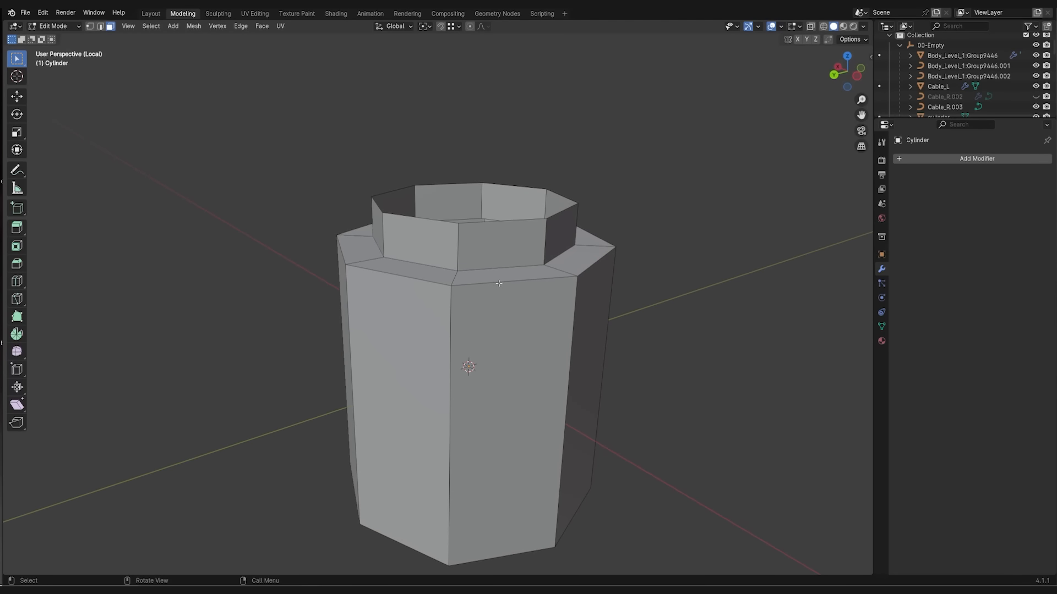
- Bevel the outer top and bottom rim edge loops with a single segment about 0.085 m wide
{"action": "key", "text": "2"}
{"action": "left_click", "coordinate": [474, 299], "text": "alt"}
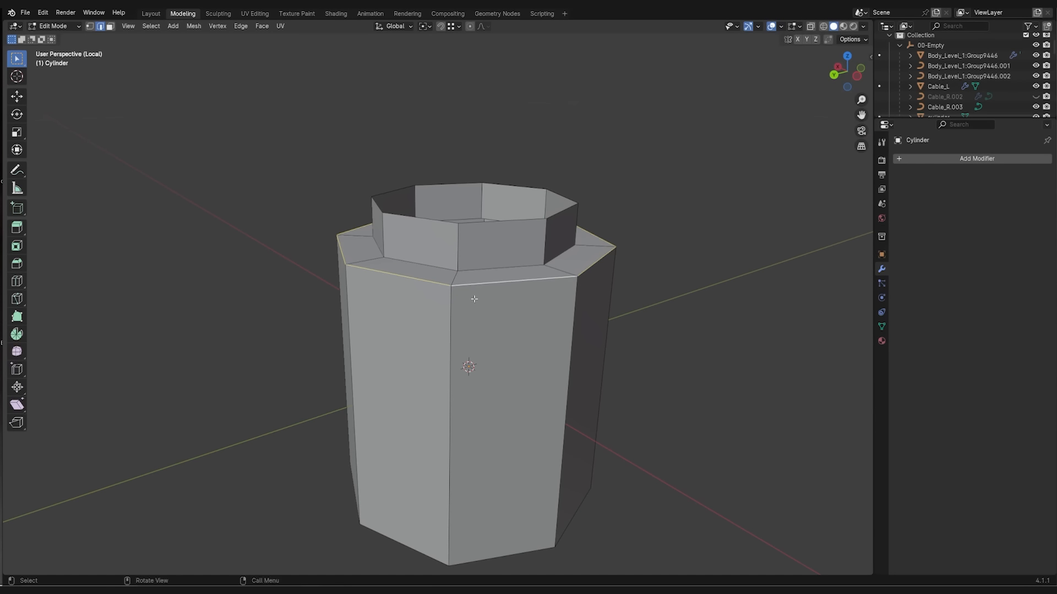
{"action": "middle_click_drag", "start_coordinate": [474, 299], "coordinate": [517, 248]}
{"action": "left_click", "coordinate": [473, 367], "text": "alt+shift"}
{"action": "middle_click_drag", "start_coordinate": [517, 326], "coordinate": [501, 377]}
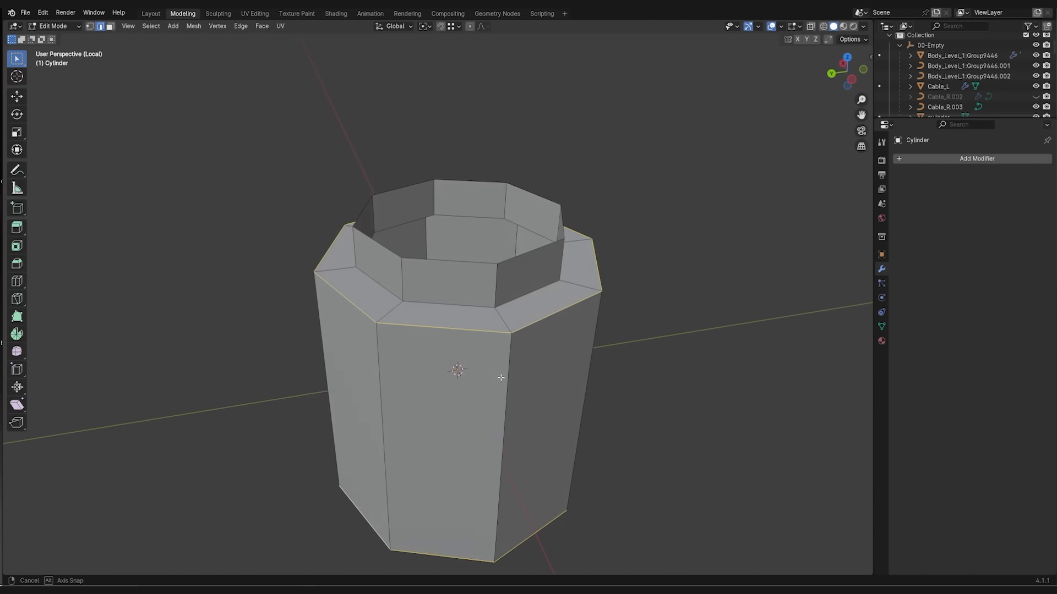
{"action": "key", "text": "ctrl+b"}
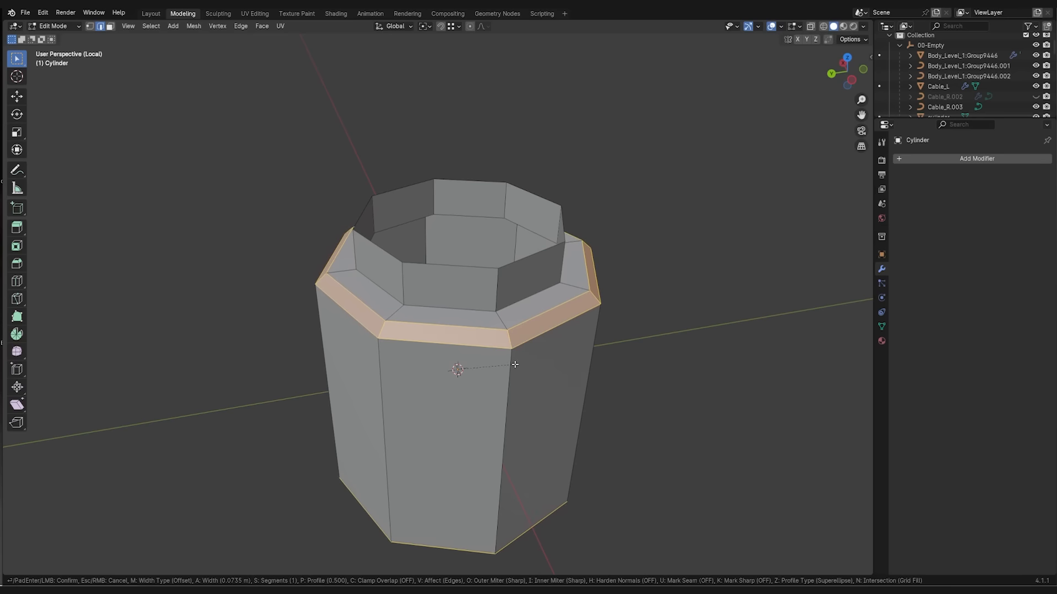
{"action": "left_click", "coordinate": [475, 299]}
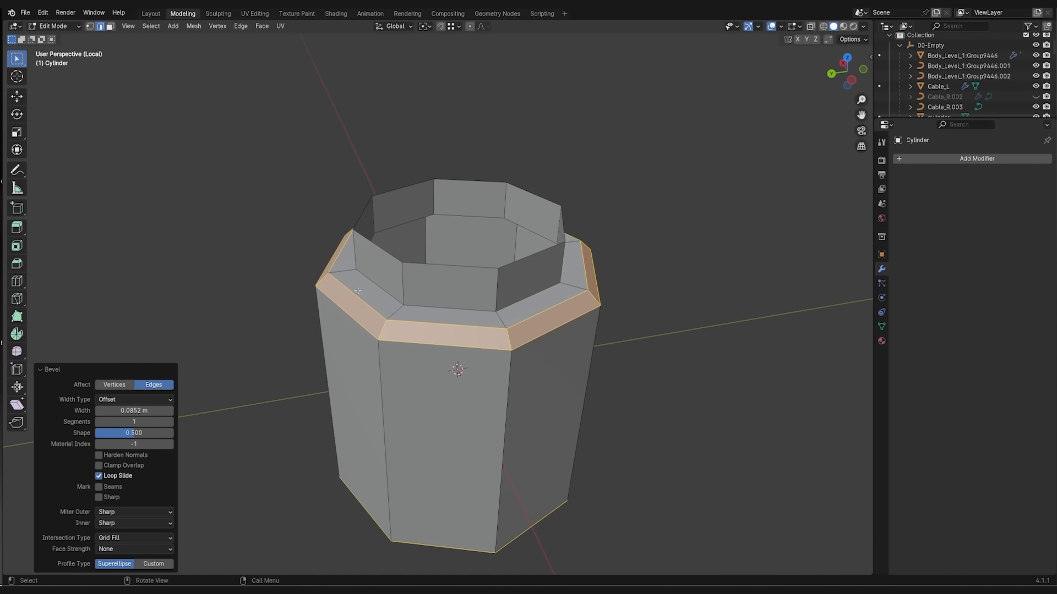
- Select the boundary loops of the bevelled rim faces and bevel them about 0.02 m with 2 segments and shape 1
{"action": "left_click", "coordinate": [150, 26]}
{"action": "mouse_move", "coordinate": [182, 185]}
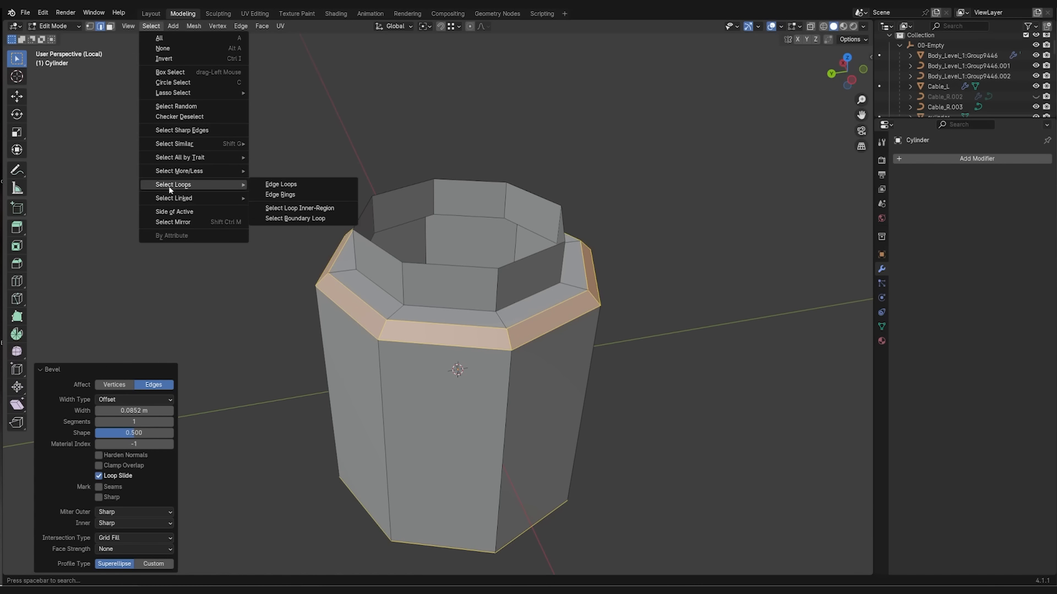
{"action": "left_click", "coordinate": [298, 219]}
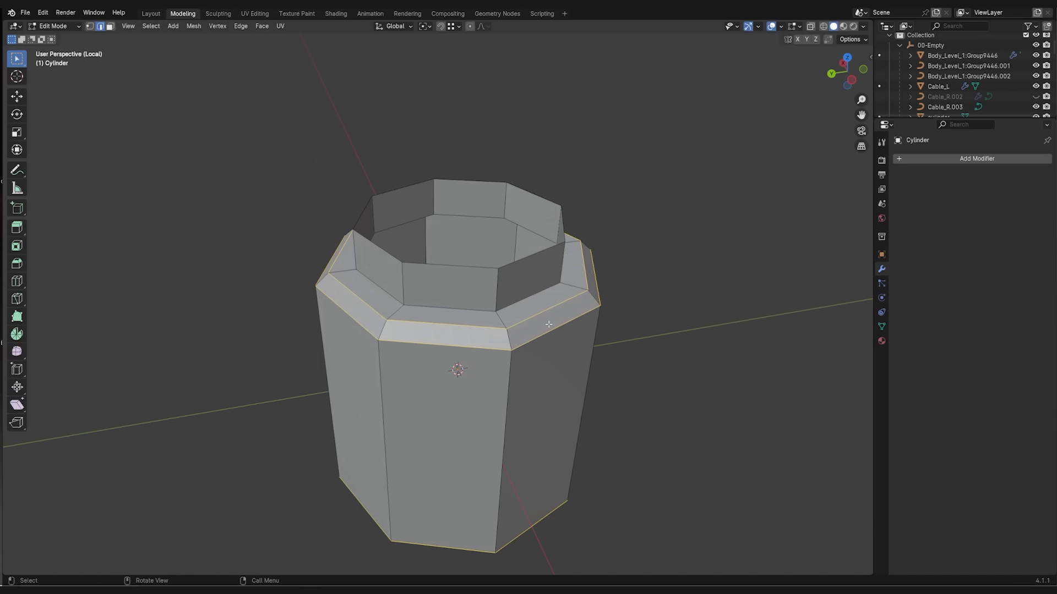
{"action": "middle_click_drag", "start_coordinate": [325, 275], "coordinate": [333, 249]}
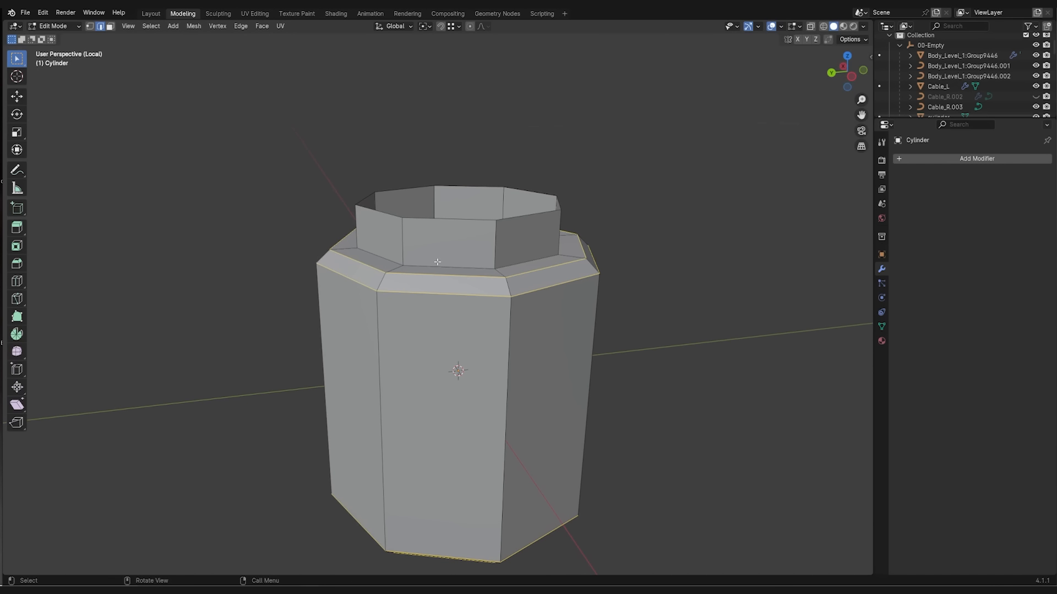
{"action": "middle_click_drag", "start_coordinate": [548, 262], "coordinate": [451, 318]}
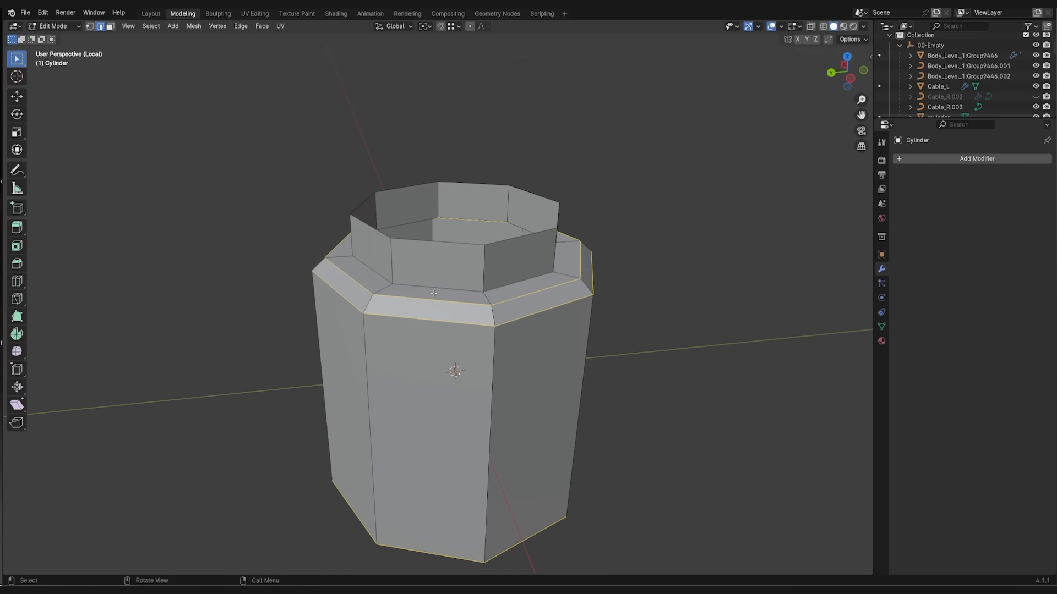
{"action": "scroll", "coordinate": [431, 300], "scroll_direction": "up", "scroll_amount": 3}
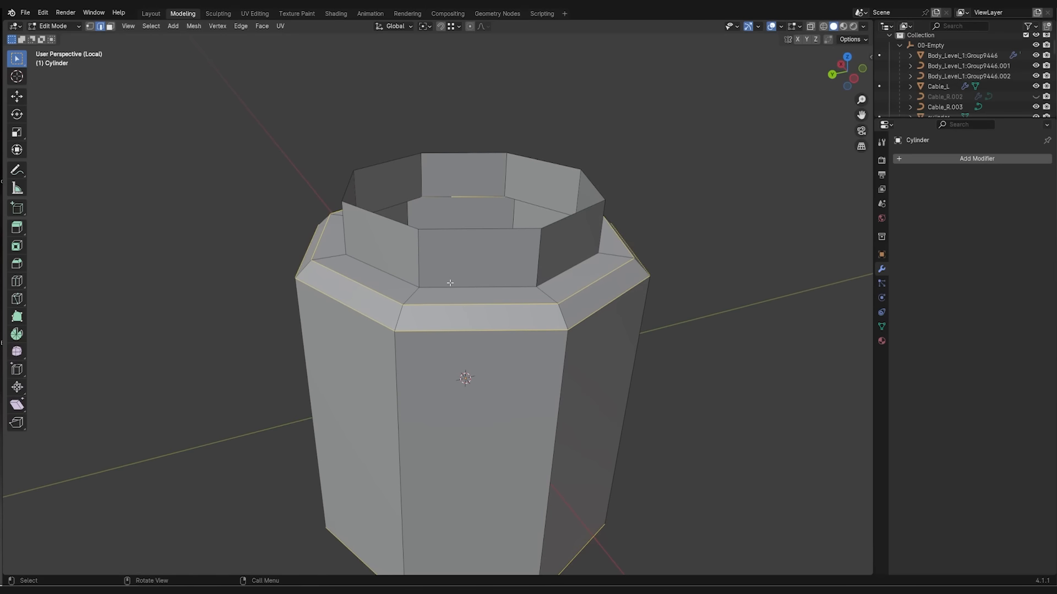
{"action": "middle_click_drag", "start_coordinate": [450, 278], "coordinate": [501, 337]}
{"action": "key", "text": "ctrl+b"}
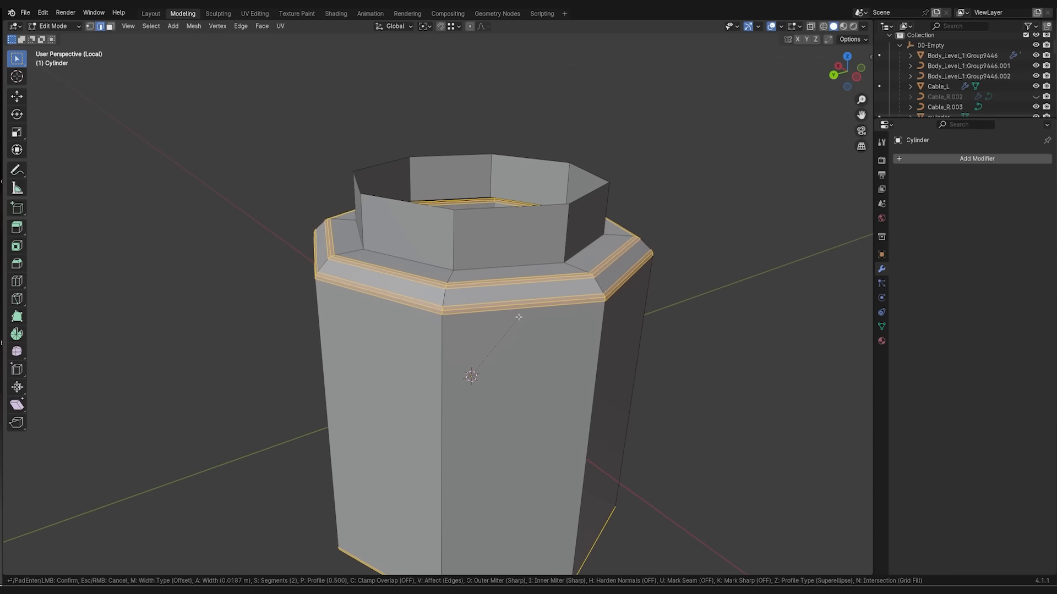
{"action": "left_click", "coordinate": [519, 314]}
{"action": "left_click", "coordinate": [142, 432]}
{"action": "type", "text": "1"}
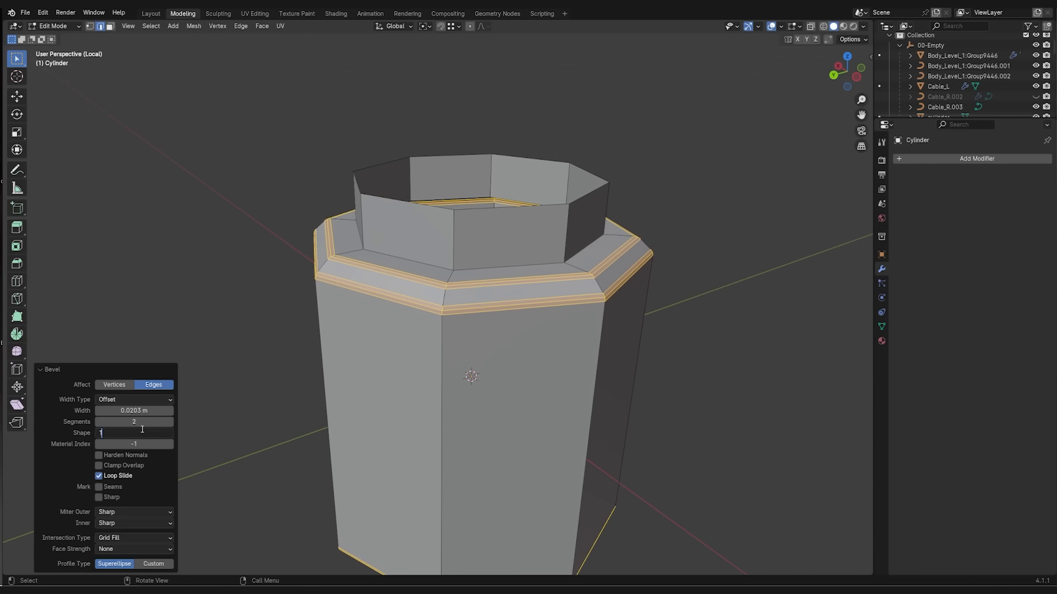
{"action": "key", "text": "Return"}
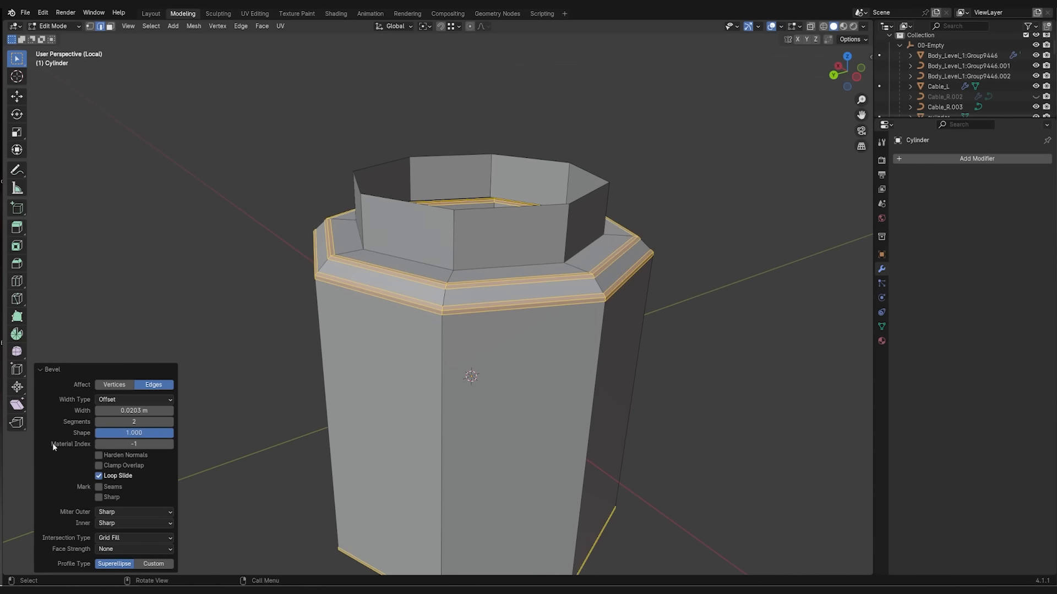
- Add supporting edges by bevelling the edge loop where the collar meets the top of the body
{"action": "scroll", "coordinate": [463, 270], "scroll_direction": "up", "scroll_amount": 2}
{"action": "middle_click_drag", "start_coordinate": [465, 275], "coordinate": [616, 292]}
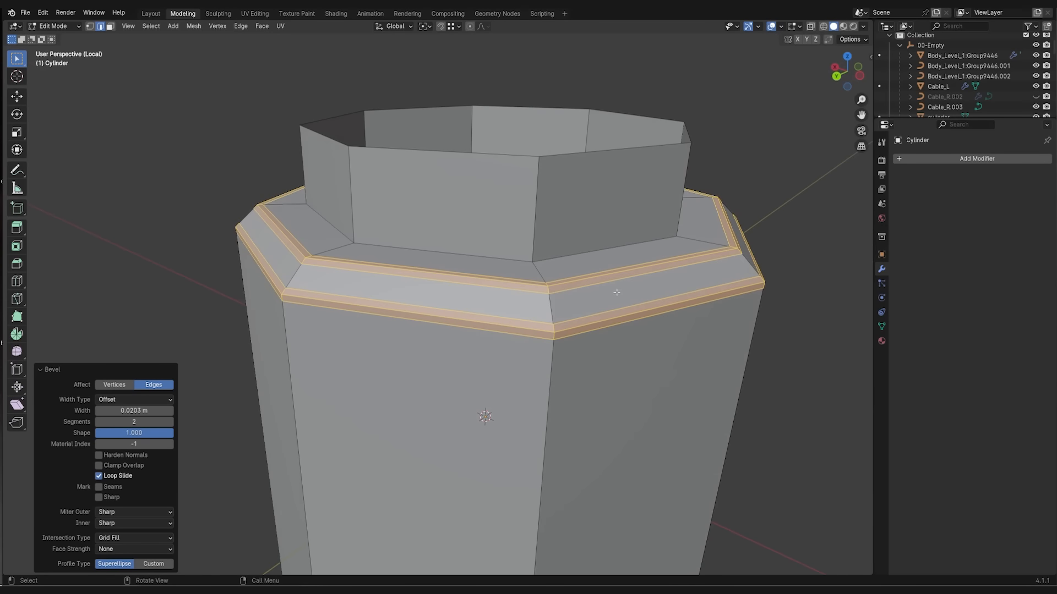
{"action": "left_click", "coordinate": [606, 283]}
{"action": "left_click", "coordinate": [550, 288], "text": "alt"}
{"action": "middle_click_drag", "start_coordinate": [551, 288], "coordinate": [471, 281]}
{"action": "key", "text": "ctrl+x"}
{"action": "key", "text": "ctrl+z"}
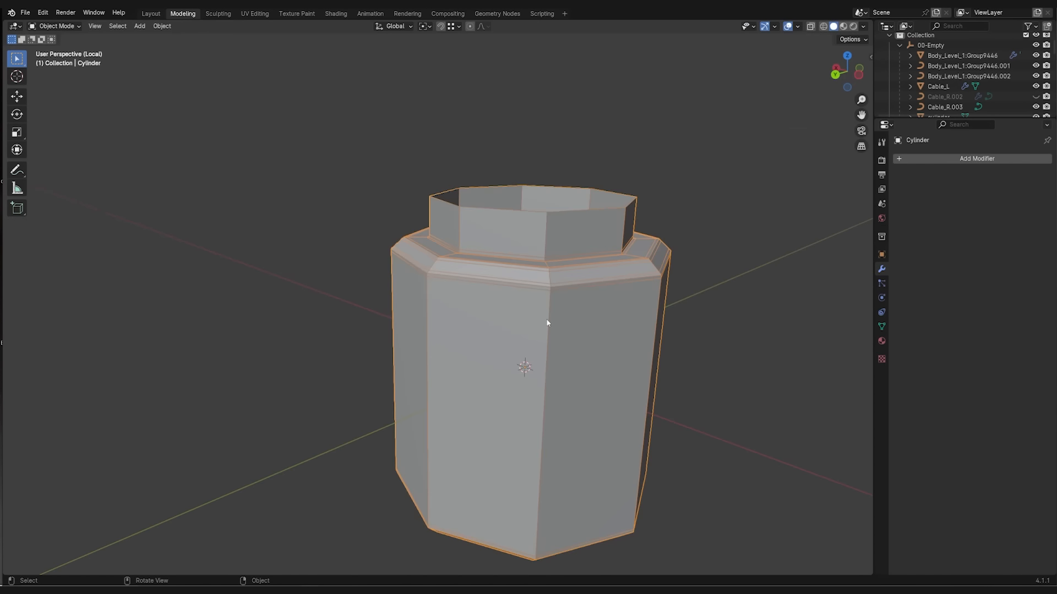
- Show the cylinder's transform values, including its scale and dimensions
{"action": "key", "text": "Tab"}
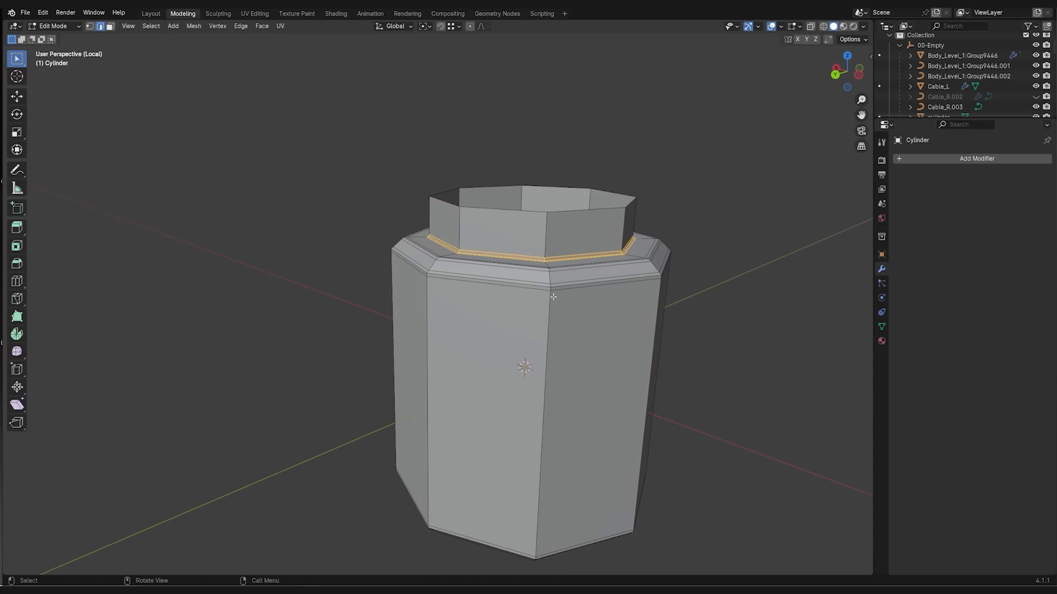
{"action": "key", "text": "Tab"}
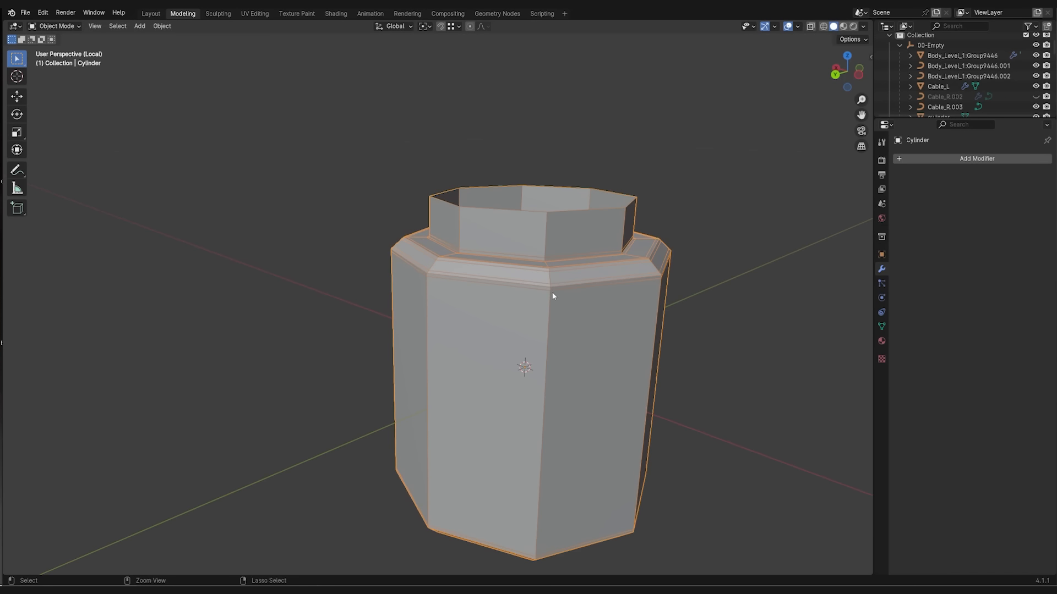
{"action": "key", "text": "ctrl+a"}
{"action": "left_click", "coordinate": [744, 201]}
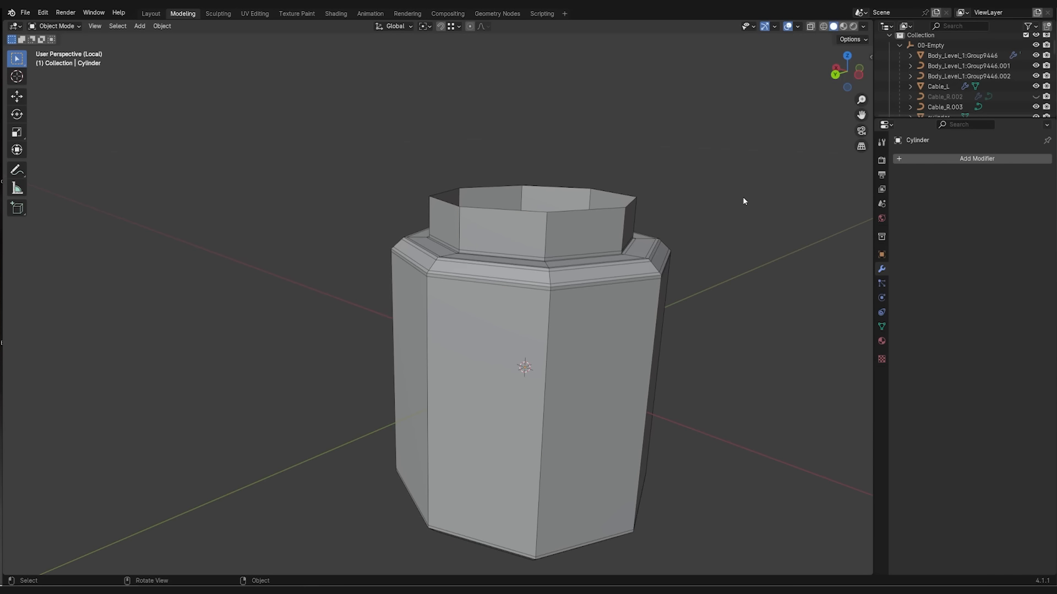
{"action": "key", "text": "n"}
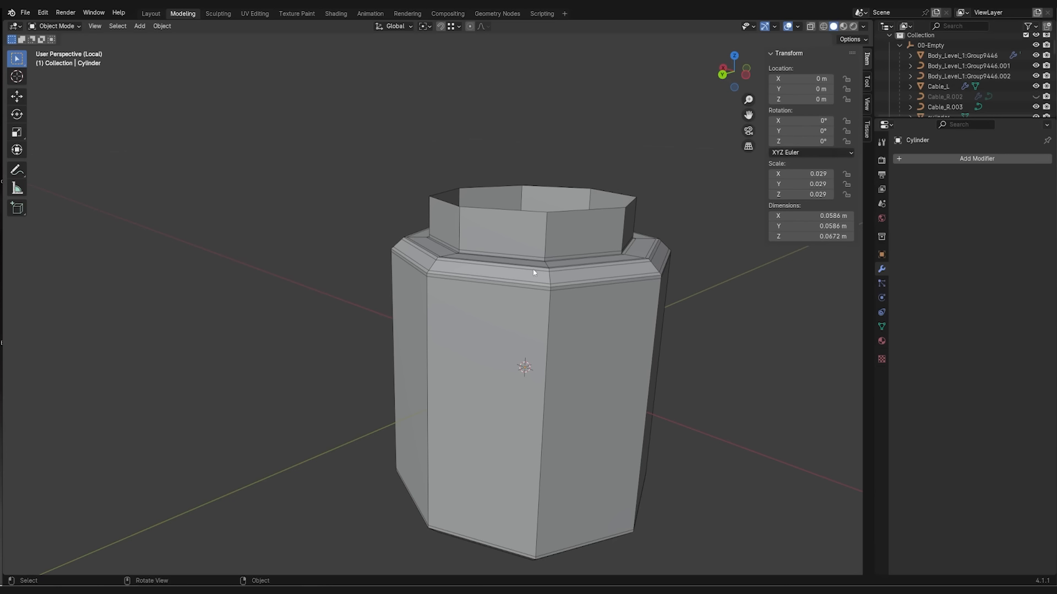
{"action": "key", "text": "Tab"}
{"action": "key", "text": "Tab"}
{"action": "middle_click_drag", "start_coordinate": [568, 316], "coordinate": [564, 316]}
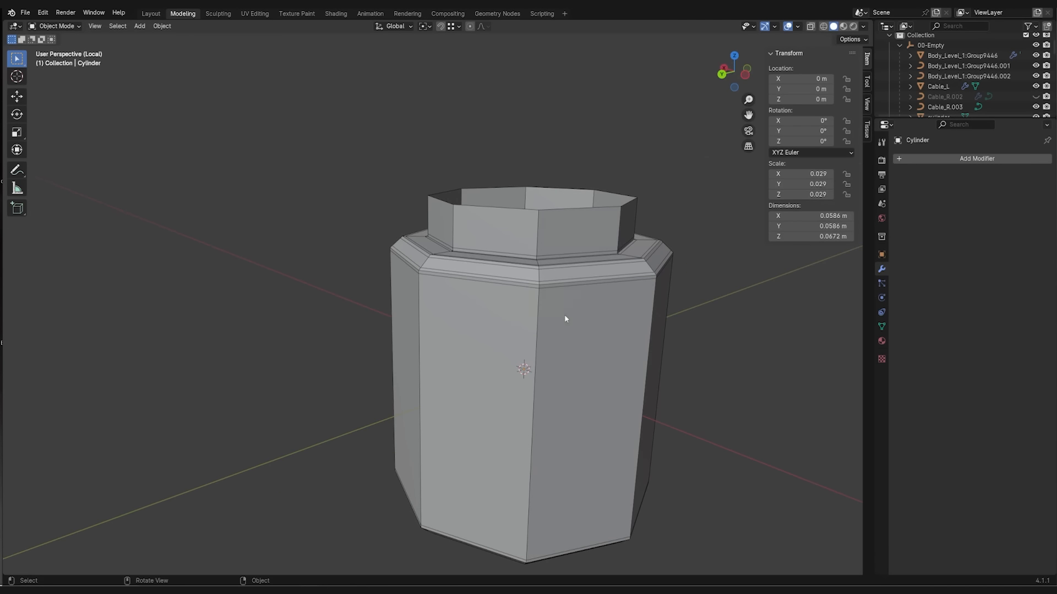
- Add three evenly spaced horizontal loop cuts around the cylinder's body and return to Object Mode
{"action": "key", "text": "Tab"}
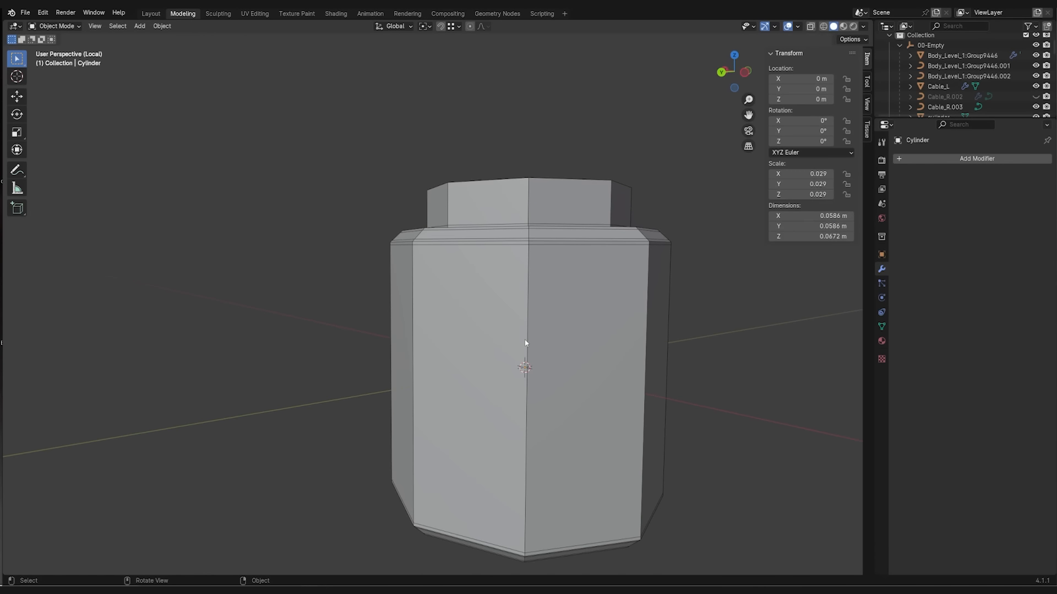
{"action": "left_click", "coordinate": [527, 344]}
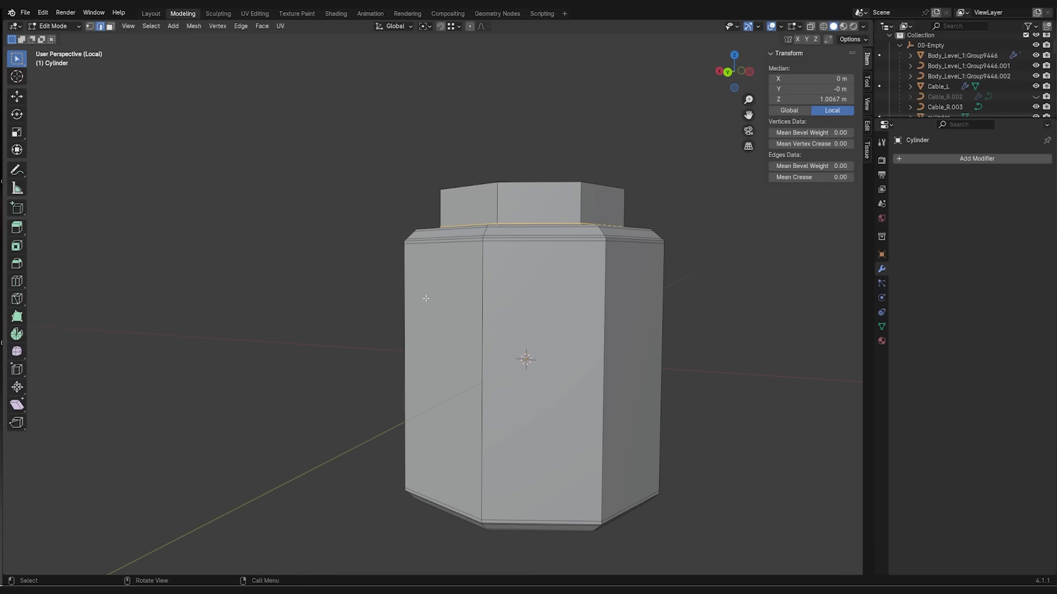
{"action": "key", "text": "ctrl+r"}
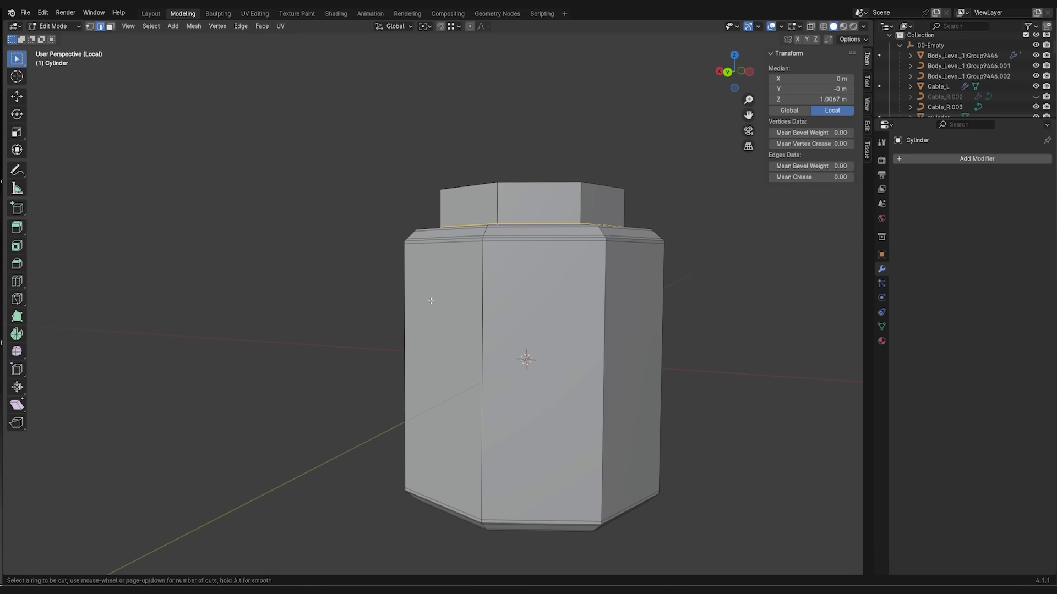
{"action": "scroll", "coordinate": [478, 344], "scroll_direction": "up", "scroll_amount": 2}
{"action": "left_click", "coordinate": [478, 344]}
{"action": "key", "text": "alt+a"}
{"action": "mouse_move", "coordinate": [478, 344]}
{"action": "middle_mouse_down"}
{"action": "mouse_move", "coordinate": [484, 278]}
{"action": "mouse_move", "coordinate": [473, 282]}
{"action": "mouse_move", "coordinate": [479, 330]}
{"action": "middle_mouse_up"}
{"action": "key", "text": "Tab"}
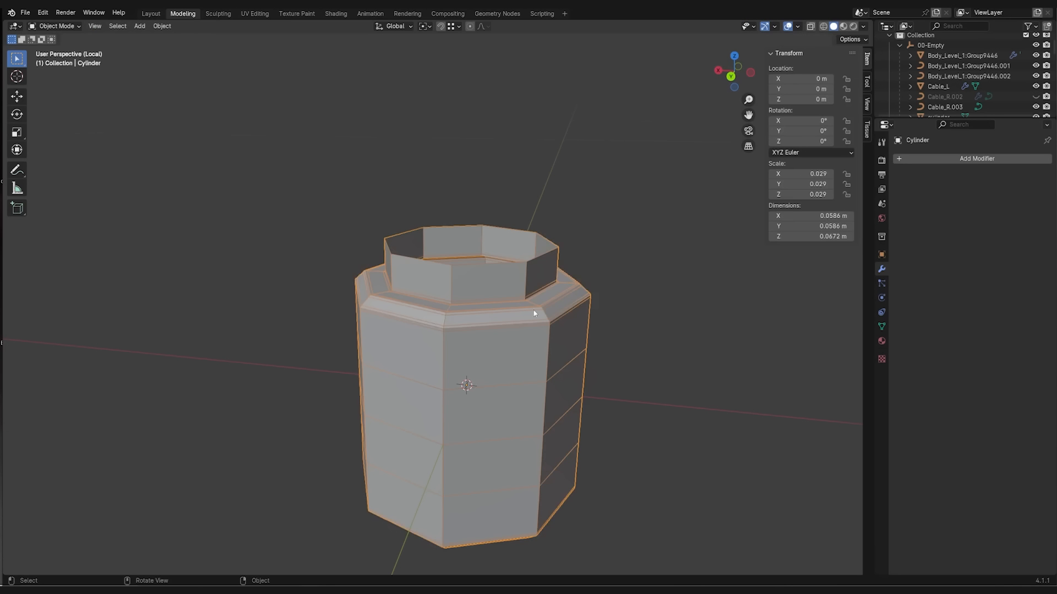
- Add an Array modifier to the cylinder with relative offset factors X 0 and Z 1
{"action": "left_click", "coordinate": [966, 158]}
{"action": "type", "text": "A"}
{"action": "key", "text": "Return"}
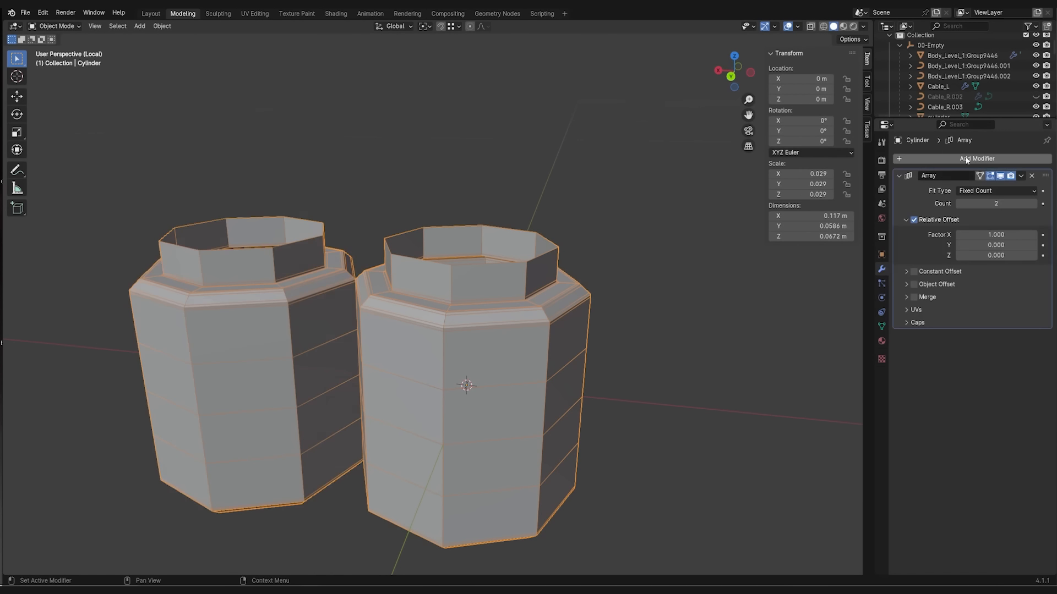
{"action": "left_click", "coordinate": [1007, 235]}
{"action": "type", "text": "0"}
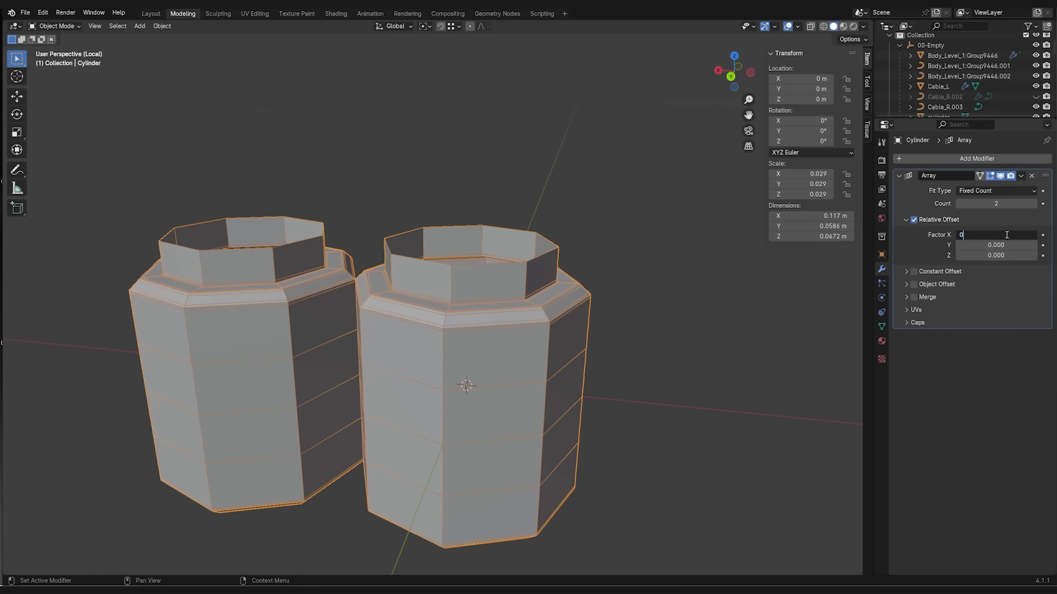
{"action": "key", "text": "Return"}
{"action": "left_click", "coordinate": [997, 255]}
{"action": "type", "text": "1"}
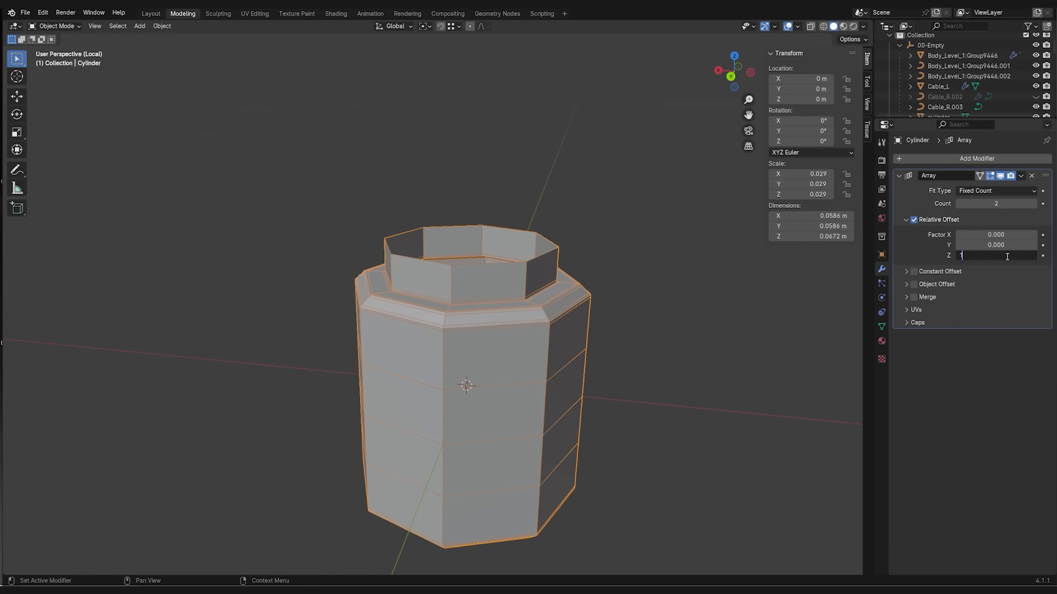
{"action": "key", "text": "Return"}
{"action": "scroll", "coordinate": [580, 344], "scroll_direction": "down", "scroll_amount": 5}
{"action": "middle_click_drag", "start_coordinate": [580, 344], "coordinate": [582, 306]}
{"action": "scroll", "coordinate": [582, 306], "scroll_direction": "up", "scroll_amount": 3}
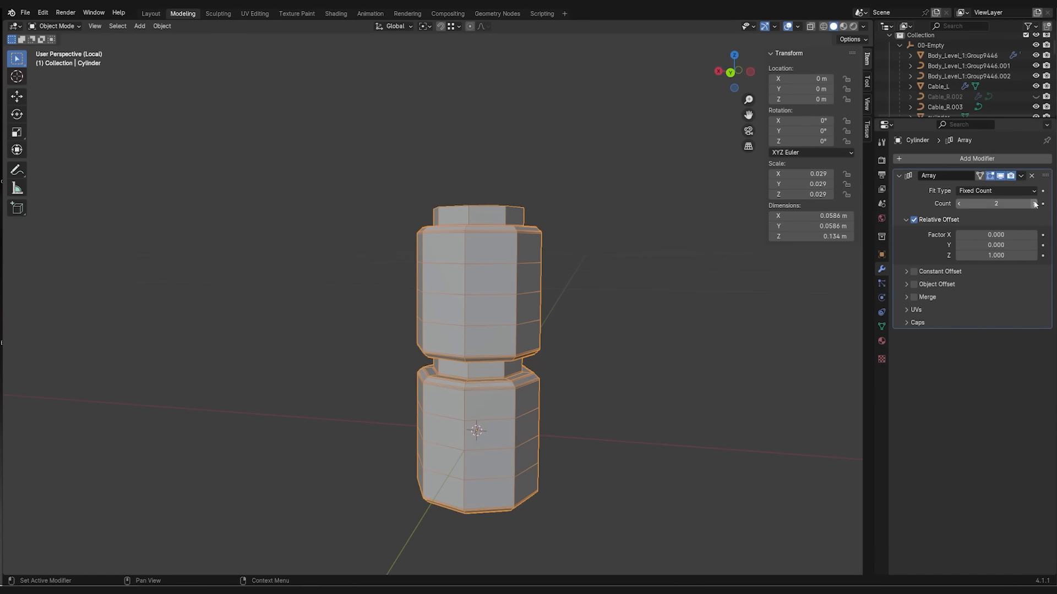
- Increase the Array modifier's count to 25 copies
{"action": "left_click_drag", "start_coordinate": [1034, 204], "coordinate": [1041, 204]}
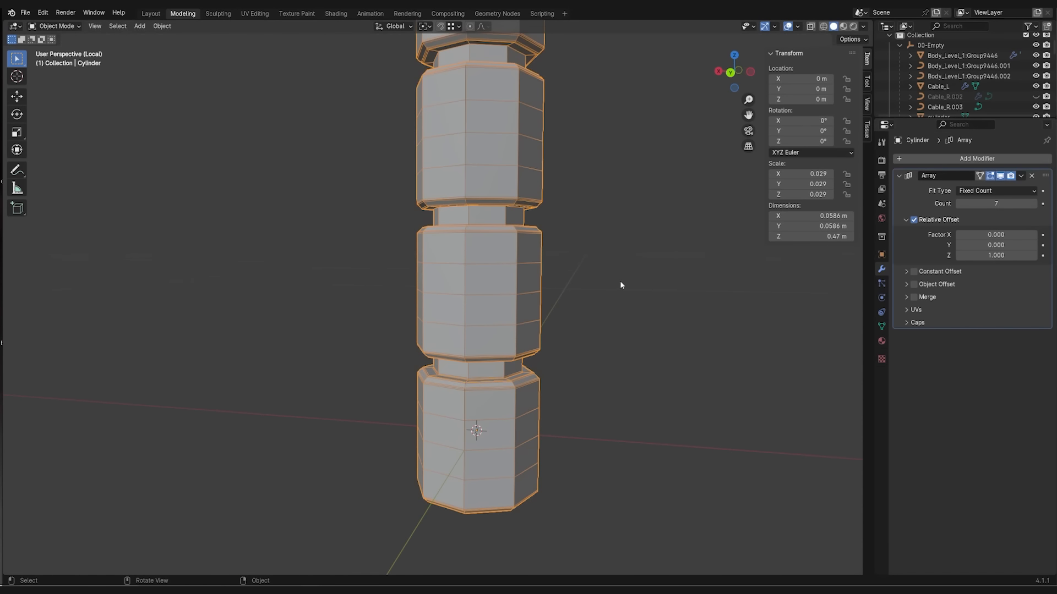
{"action": "scroll", "coordinate": [620, 281], "scroll_direction": "down", "scroll_amount": 5}
{"action": "middle_click_drag", "start_coordinate": [646, 230], "coordinate": [626, 305], "text": "shift"}
{"action": "scroll", "coordinate": [627, 304], "scroll_direction": "down", "scroll_amount": 3}
{"action": "middle_click_drag", "start_coordinate": [620, 241], "coordinate": [614, 268]}
{"action": "scroll", "coordinate": [646, 243], "scroll_direction": "up", "scroll_amount": 2}
{"action": "left_click_drag", "start_coordinate": [991, 204], "coordinate": [1019, 204]}
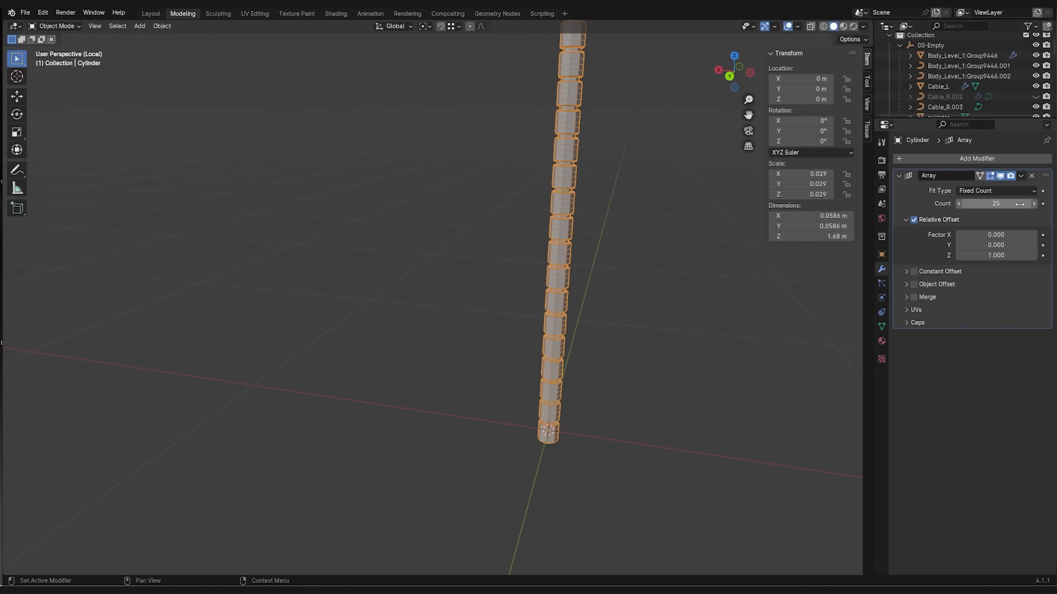
- Scale the arrayed cylinder down uniformly by a factor of about 0.841
{"action": "scroll", "coordinate": [626, 292], "scroll_direction": "down", "scroll_amount": 3}
{"action": "middle_click_drag", "start_coordinate": [617, 252], "coordinate": [694, 303], "text": "shift"}
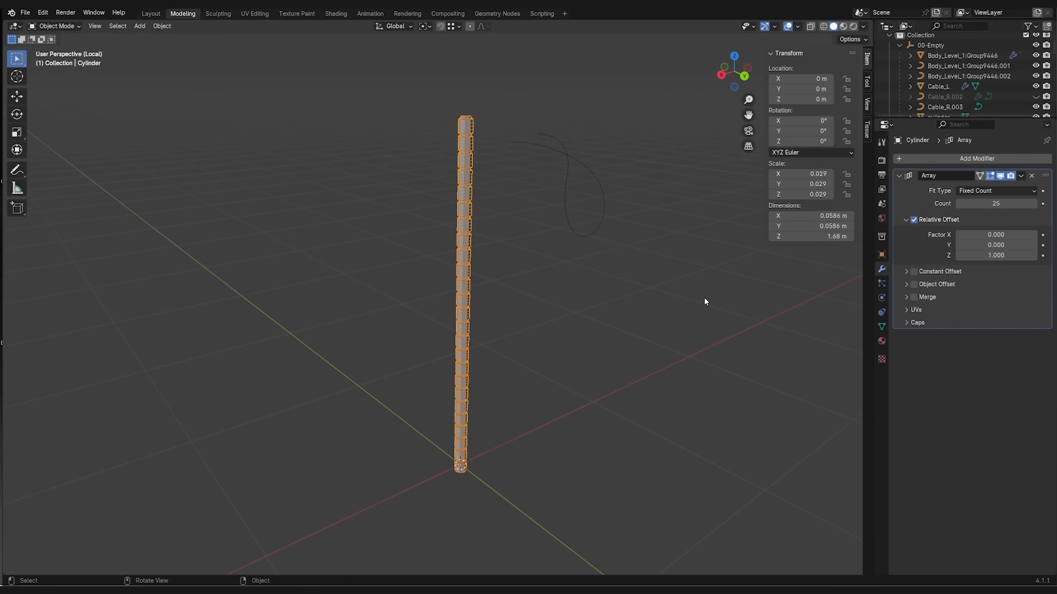
{"action": "key", "text": "s"}
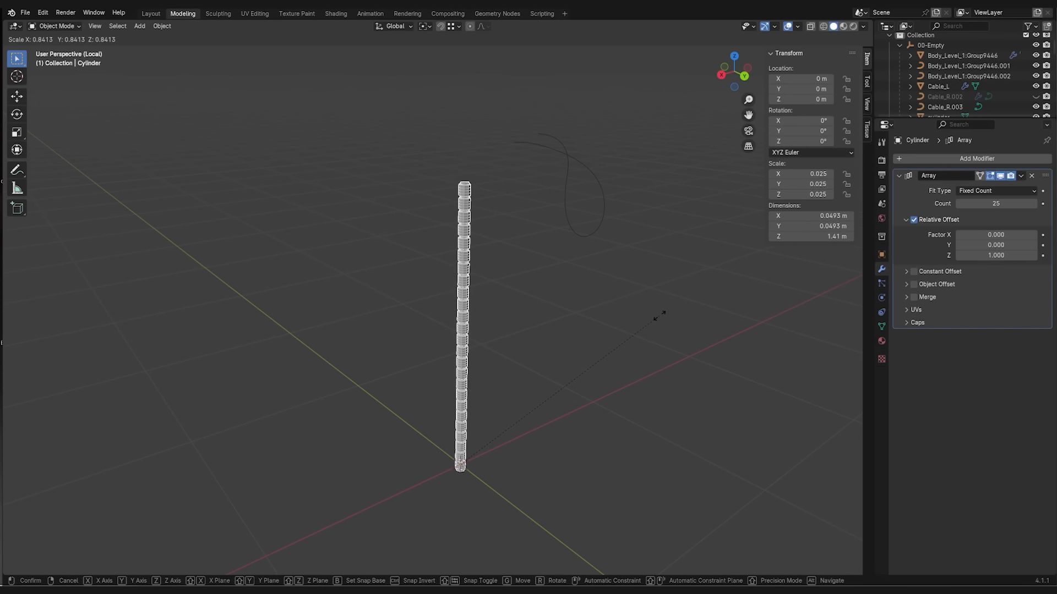
{"action": "left_click", "coordinate": [659, 316]}
- Add a Weld modifier to the cylinder after its Array modifier
{"action": "scroll", "coordinate": [470, 331], "scroll_direction": "up", "scroll_amount": 8}
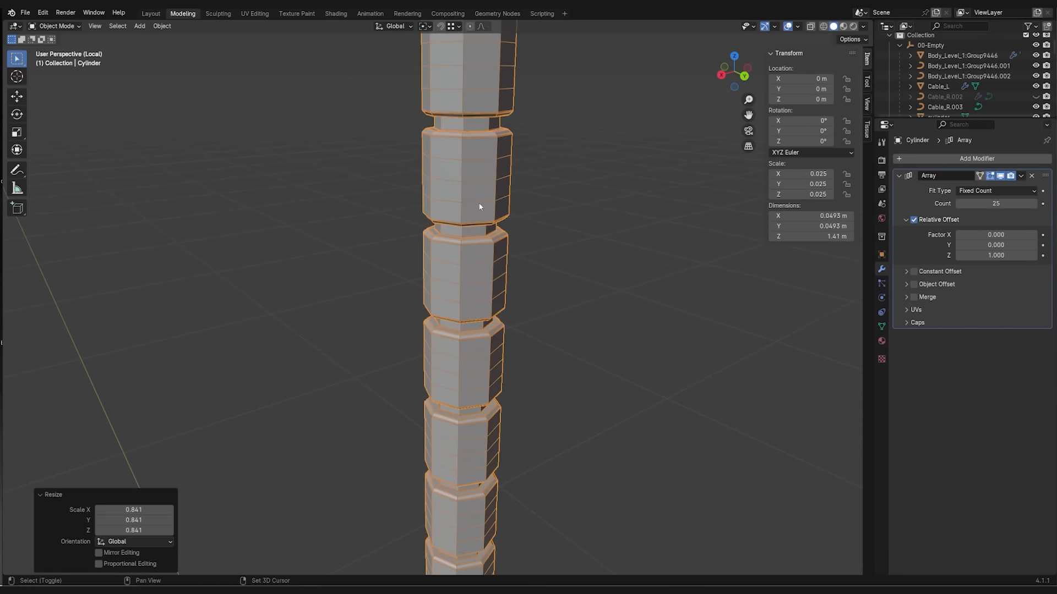
{"action": "left_click_drag", "start_coordinate": [479, 207], "coordinate": [483, 336], "text": "shift"}
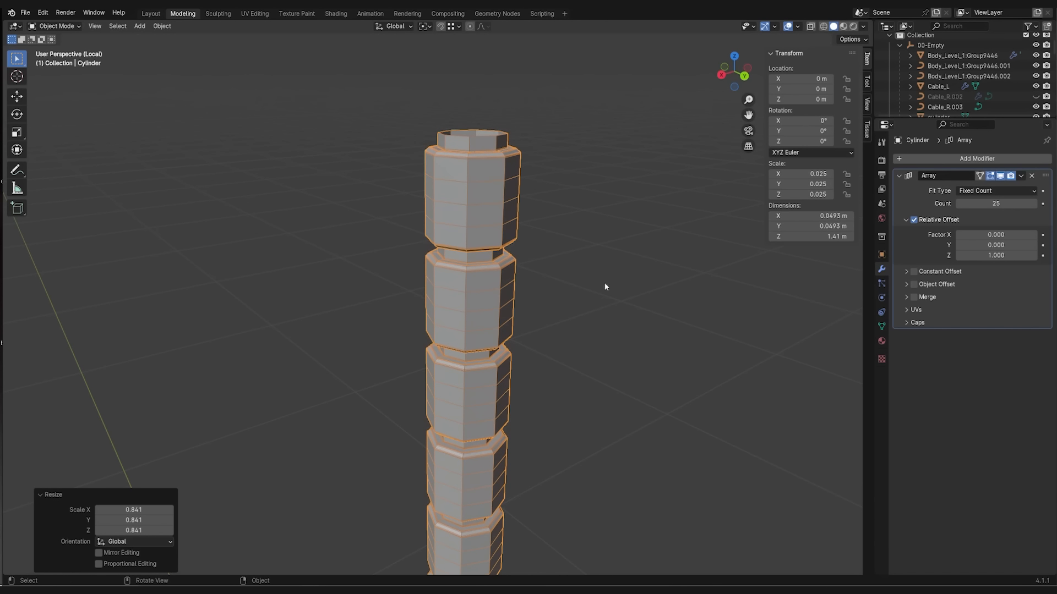
{"action": "left_click", "coordinate": [1022, 177]}
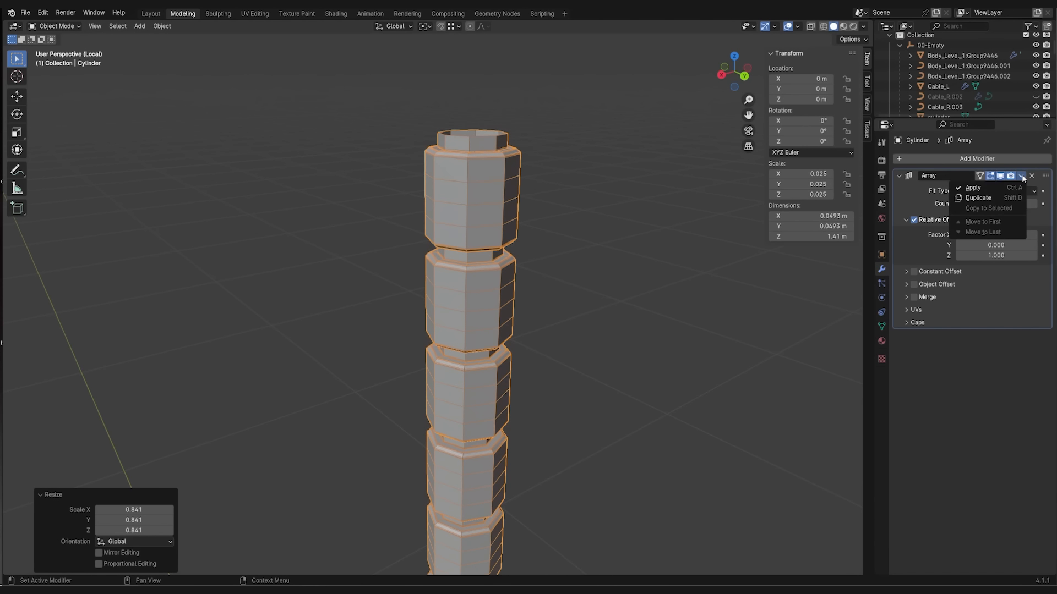
{"action": "left_click", "coordinate": [977, 158]}
{"action": "type", "text": "w"}
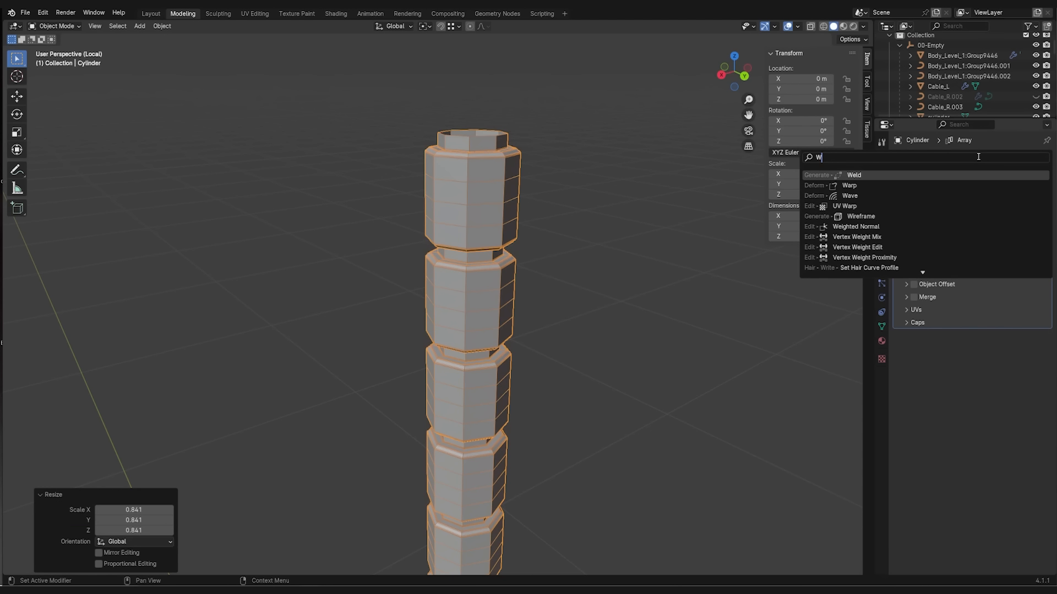
{"action": "key", "text": "Return"}
- Add a Subdivision modifier at level 2 to the cylinder
{"action": "scroll", "coordinate": [584, 355], "scroll_direction": "down", "scroll_amount": 3}
{"action": "middle_click_drag", "start_coordinate": [600, 388], "coordinate": [582, 287], "text": "shift"}
{"action": "left_click", "coordinate": [958, 157]}
{"action": "type", "text": "su"}
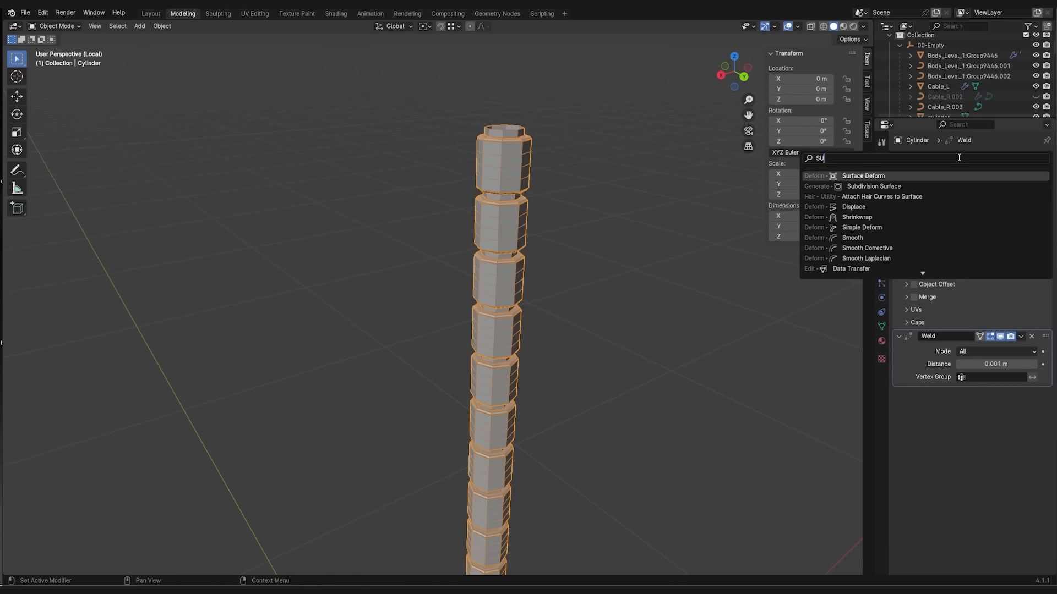
{"action": "key", "text": "ctrl+2"}
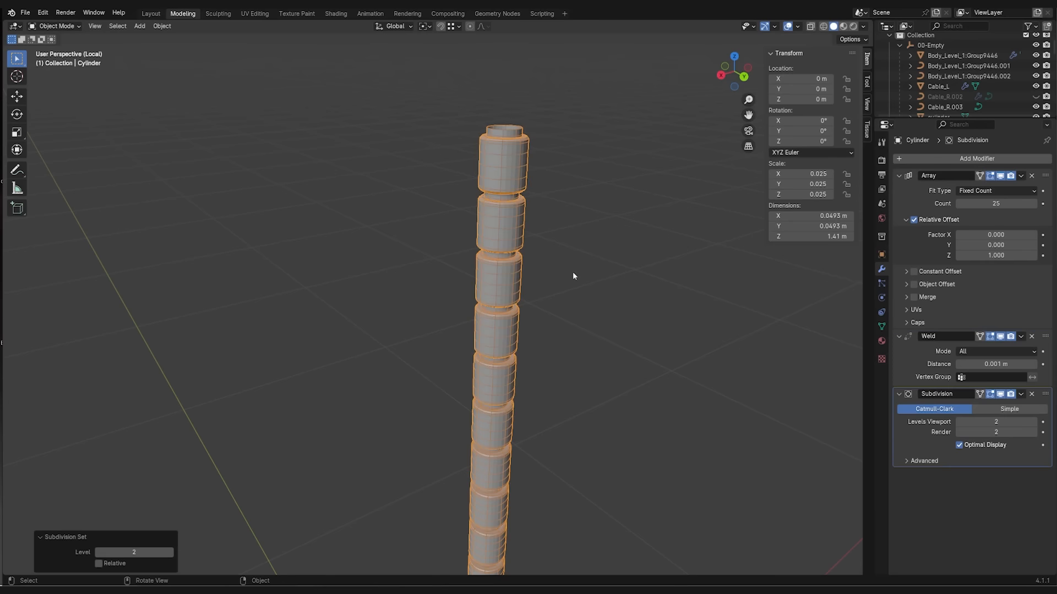
- Shade the cylinder smooth and deselect it
{"action": "right_click", "coordinate": [462, 192]}
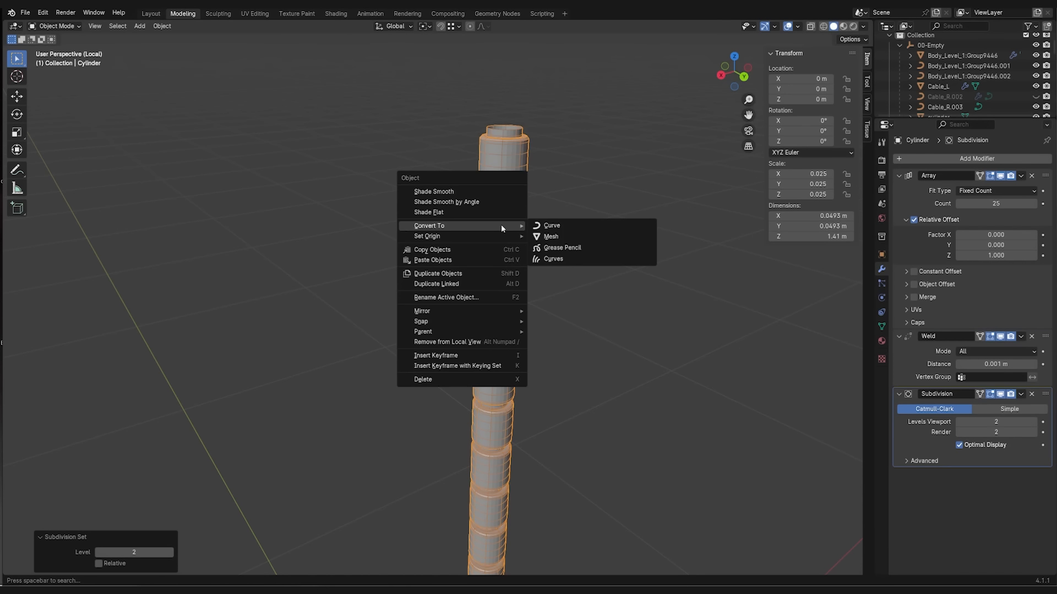
{"action": "left_click", "coordinate": [482, 192]}
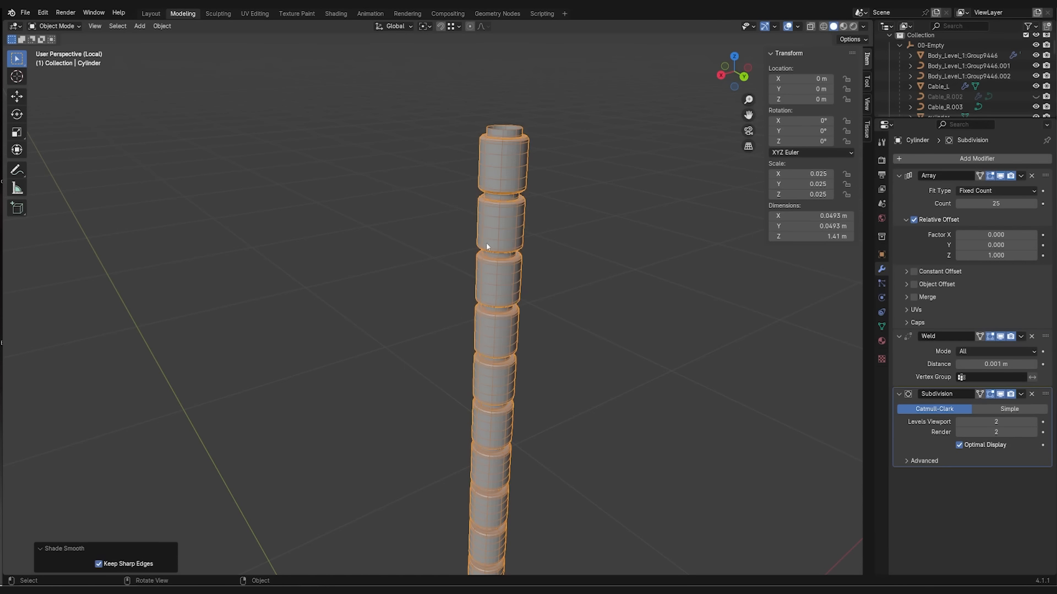
{"action": "left_click", "coordinate": [705, 342]}
- Examine the smoothed groove between neighbouring segments up close, in both Object Mode and Edit Mode
{"action": "scroll", "coordinate": [520, 266], "scroll_direction": "up", "scroll_amount": 3}
{"action": "scroll", "coordinate": [520, 267], "scroll_direction": "up", "scroll_amount": 8}
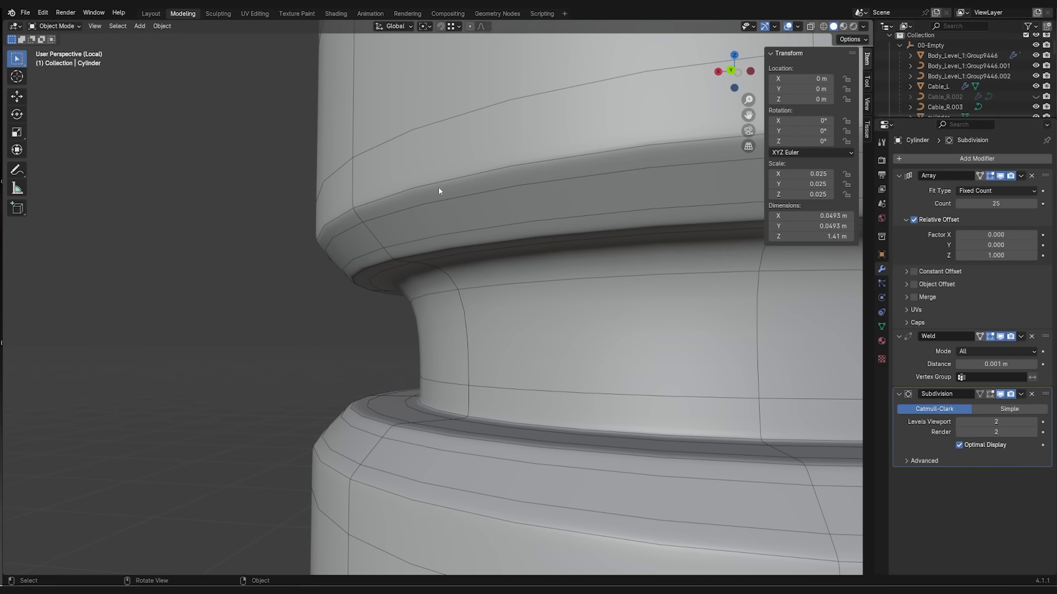
{"action": "middle_click_drag", "start_coordinate": [415, 272], "coordinate": [470, 224]}
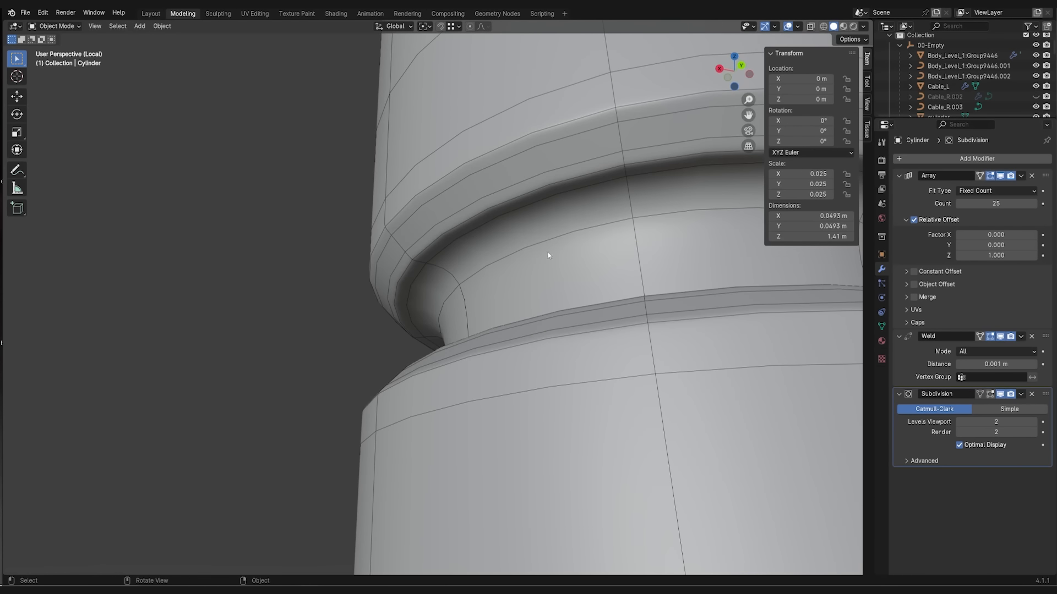
{"action": "key", "text": "Tab"}
{"action": "middle_click_drag", "start_coordinate": [547, 251], "coordinate": [527, 322]}
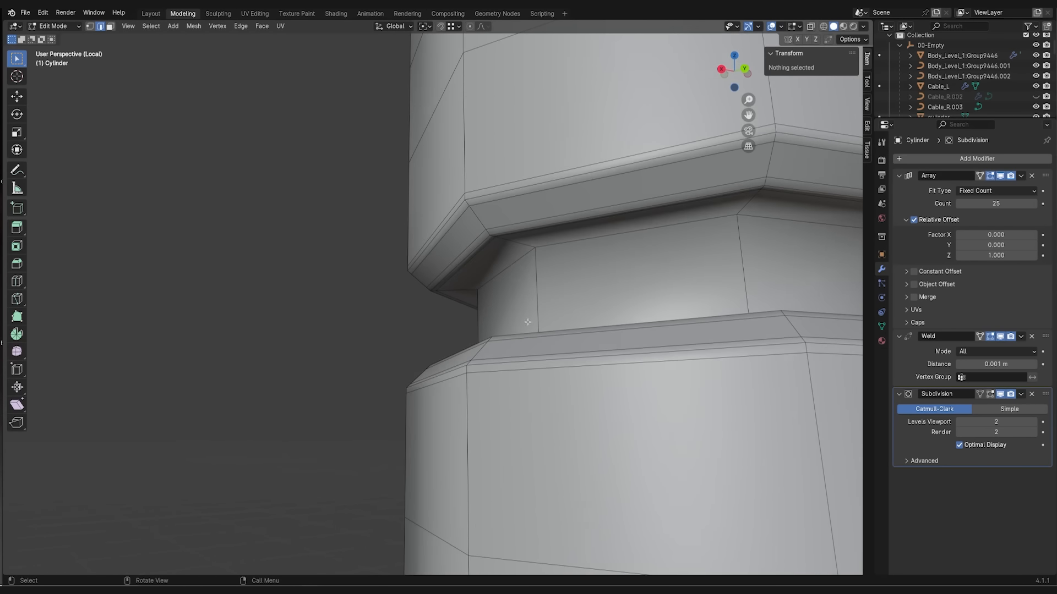
{"action": "scroll", "coordinate": [527, 272], "scroll_direction": "up", "scroll_amount": 3}
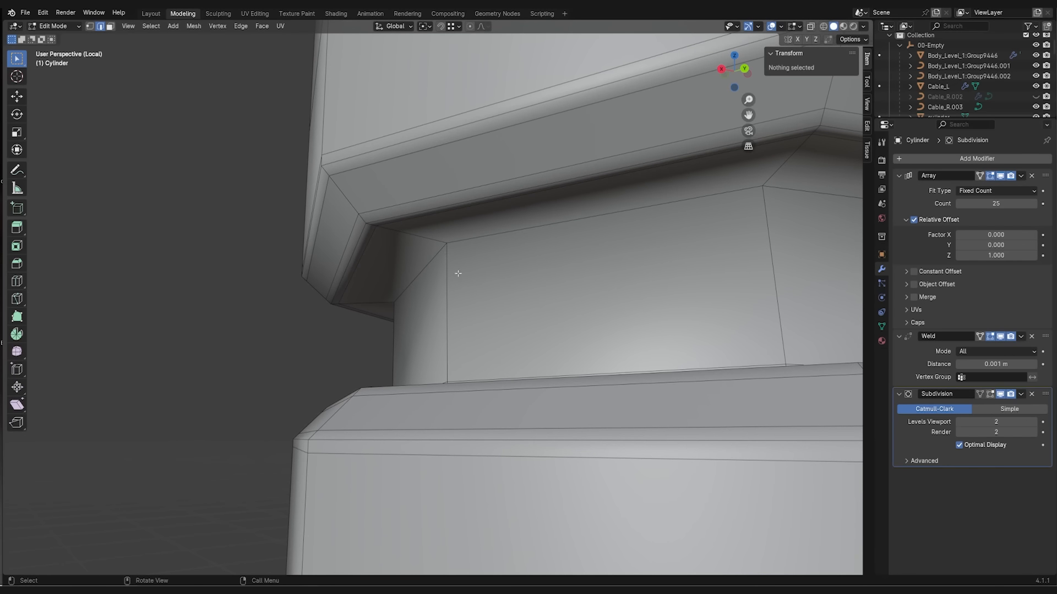
{"action": "scroll", "coordinate": [472, 292], "scroll_direction": "down", "scroll_amount": 4}
{"action": "middle_click_drag", "start_coordinate": [484, 308], "coordinate": [509, 300], "text": "shift"}
{"action": "scroll", "coordinate": [511, 303], "scroll_direction": "down", "scroll_amount": 5}
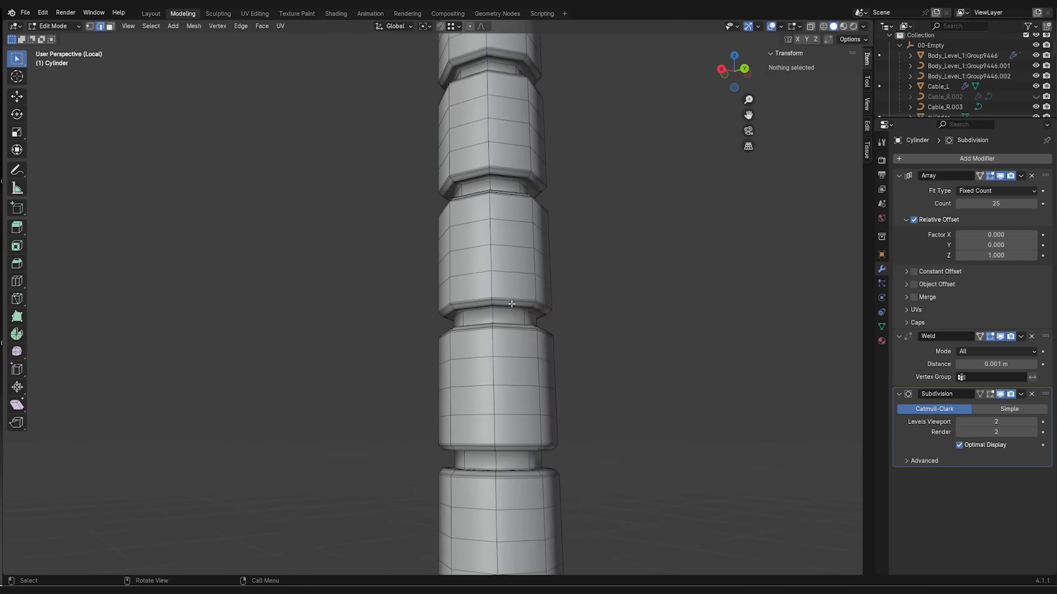
{"action": "scroll", "coordinate": [512, 304], "scroll_direction": "down", "scroll_amount": 8}
- Add a loop cut around the segment's narrow neck, slid close to the neck's upper edge with a factor of about -0.835
{"action": "scroll", "coordinate": [548, 339], "scroll_direction": "up", "scroll_amount": 10}
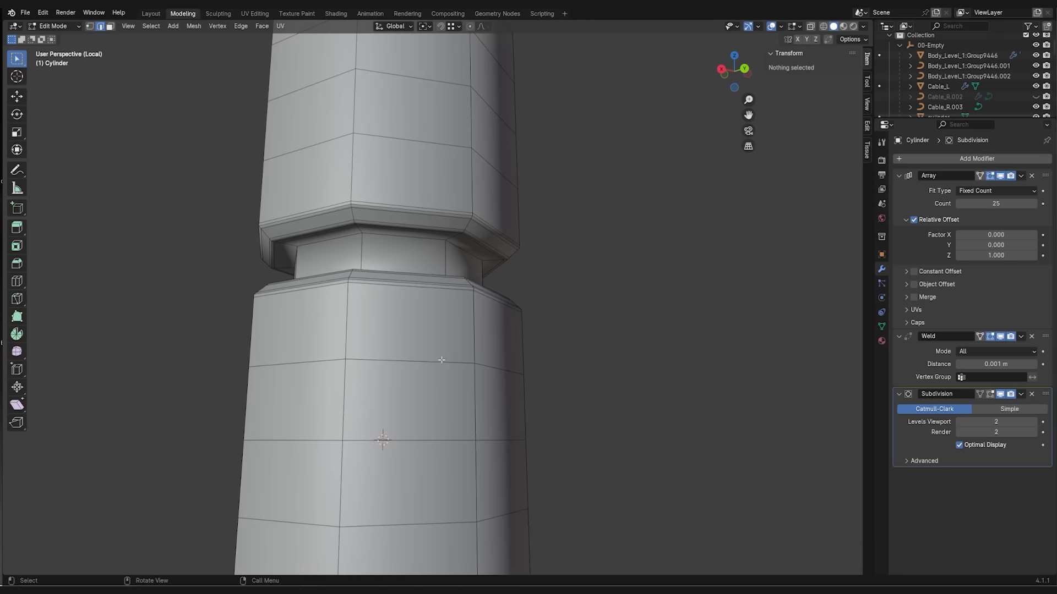
{"action": "scroll", "coordinate": [441, 360], "scroll_direction": "up", "scroll_amount": 4}
{"action": "scroll", "coordinate": [486, 184], "scroll_direction": "up", "scroll_amount": 1}
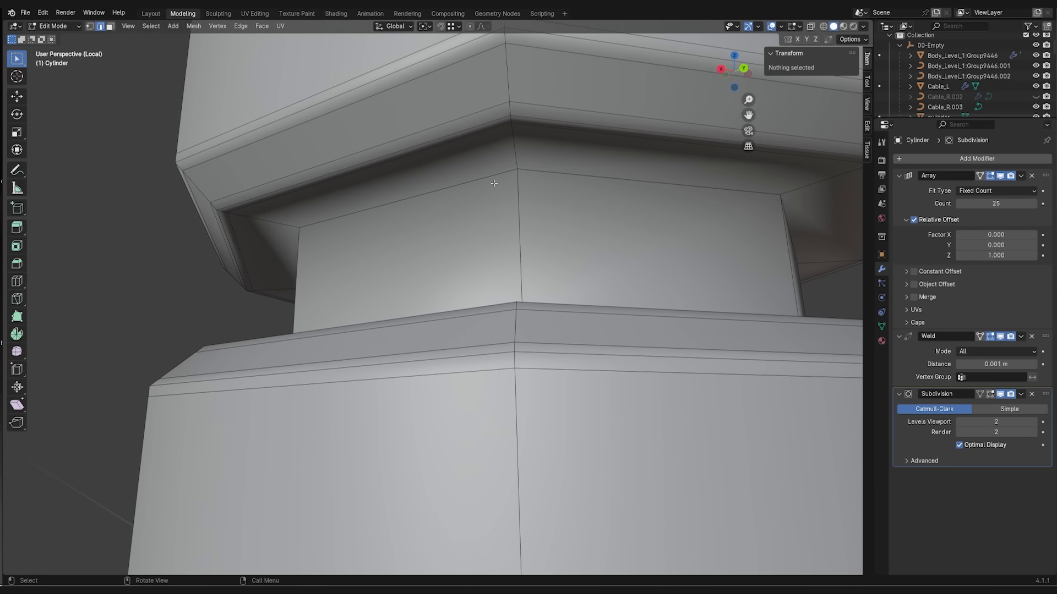
{"action": "key", "text": "ctrl+r"}
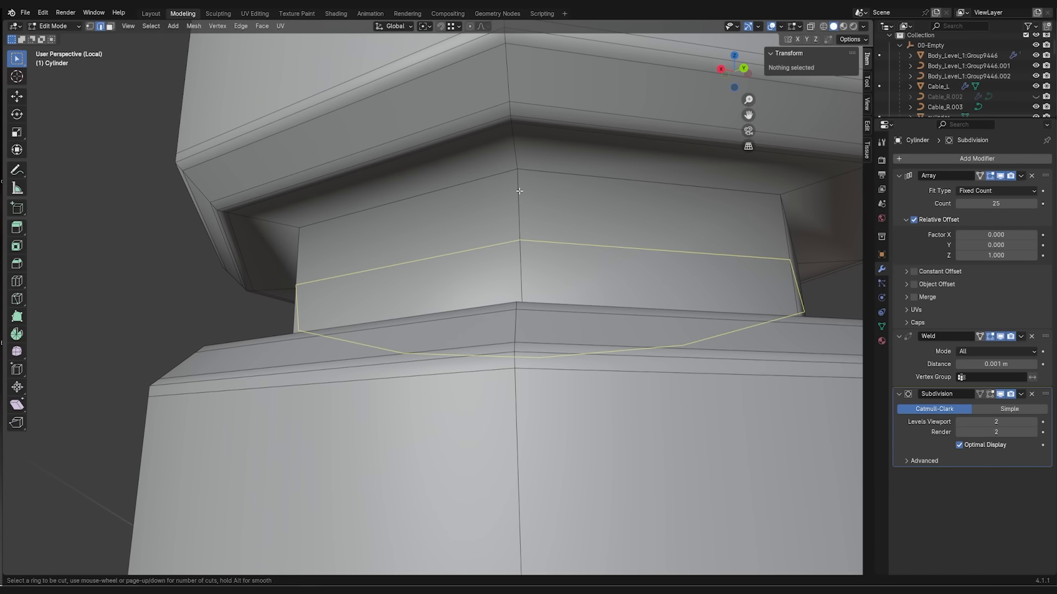
{"action": "left_click", "coordinate": [519, 189]}
{"action": "left_click", "coordinate": [513, 144]}
{"action": "key", "text": "ctrl+r"}
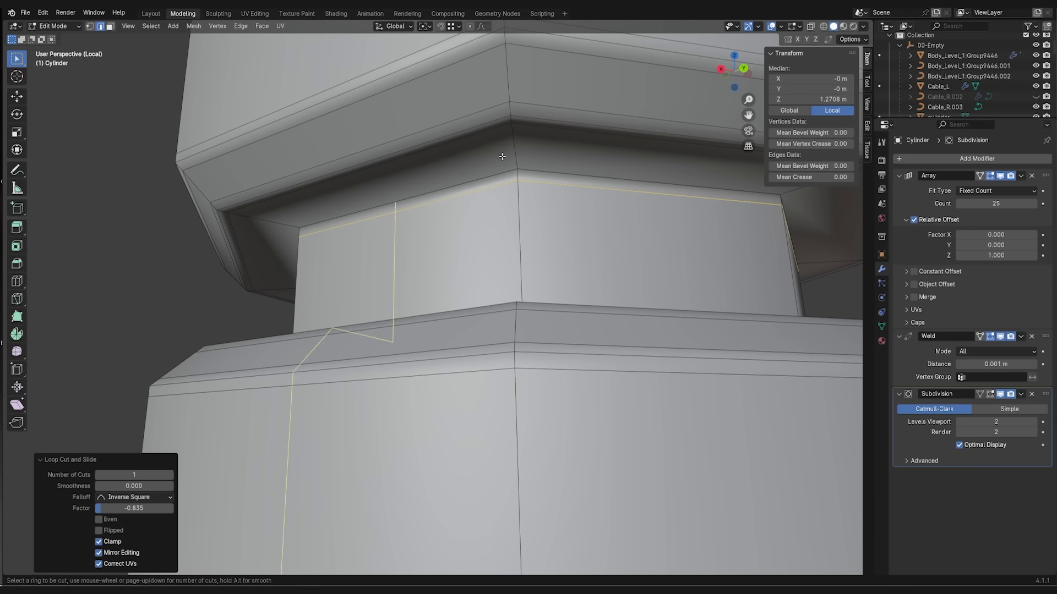
{"action": "key", "text": "Escape"}
- Add a loop cut around the lowest segment's underside rim, slid toward its outer edge, and return to Object Mode
{"action": "scroll", "coordinate": [503, 166], "scroll_direction": "down", "scroll_amount": 10}
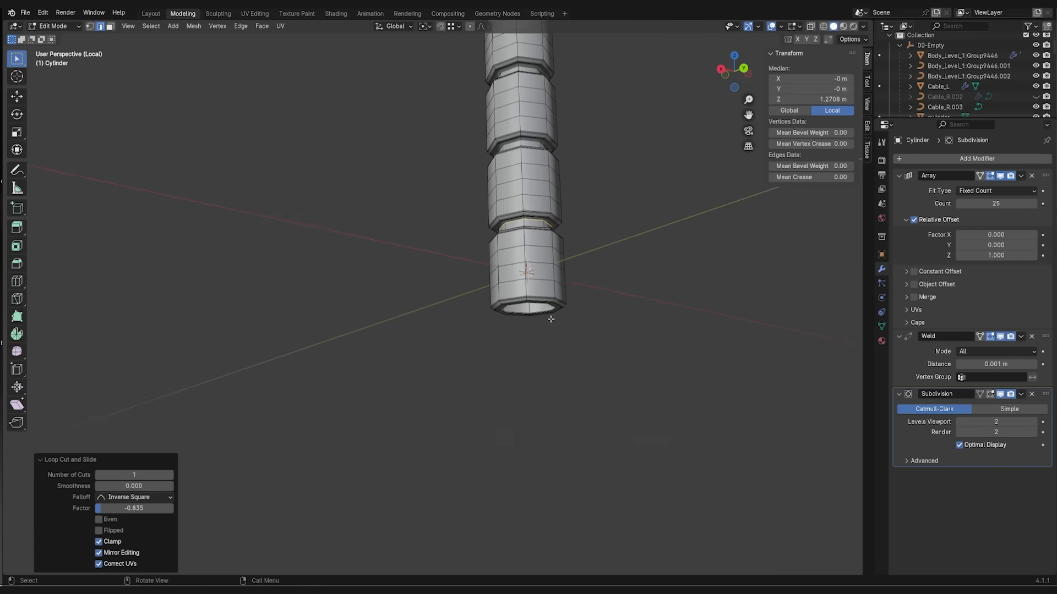
{"action": "scroll", "coordinate": [495, 175], "scroll_direction": "up", "scroll_amount": 10}
{"action": "middle_click_drag", "start_coordinate": [500, 147], "coordinate": [501, 161], "text": "shift"}
{"action": "key", "text": "ctrl+r"}
{"action": "left_click", "coordinate": [402, 236]}
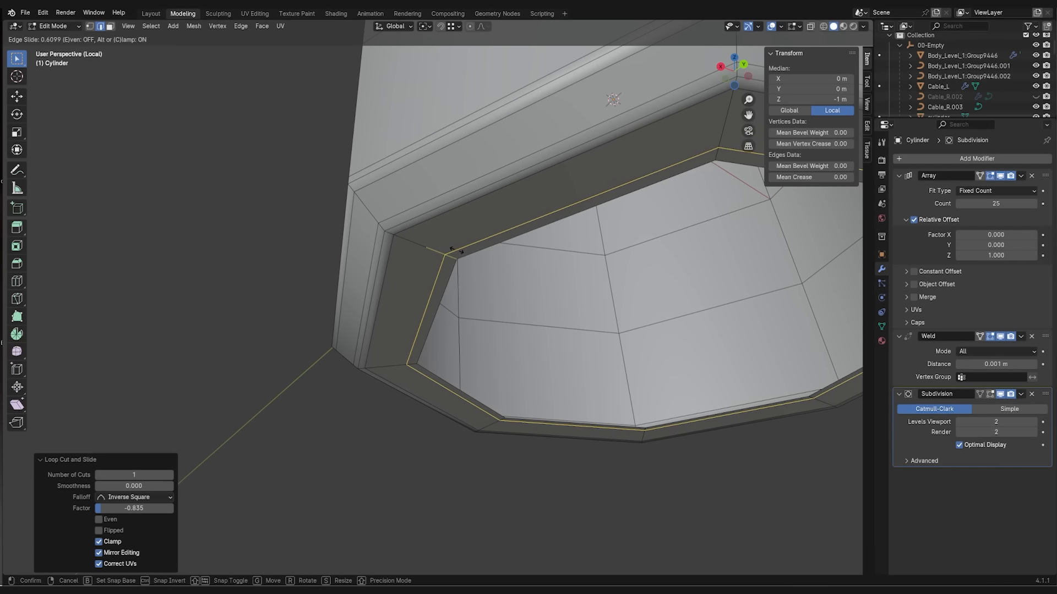
{"action": "left_click", "coordinate": [393, 244]}
{"action": "key", "text": "Tab"}
{"action": "scroll", "coordinate": [426, 273], "scroll_direction": "down", "scroll_amount": 8}
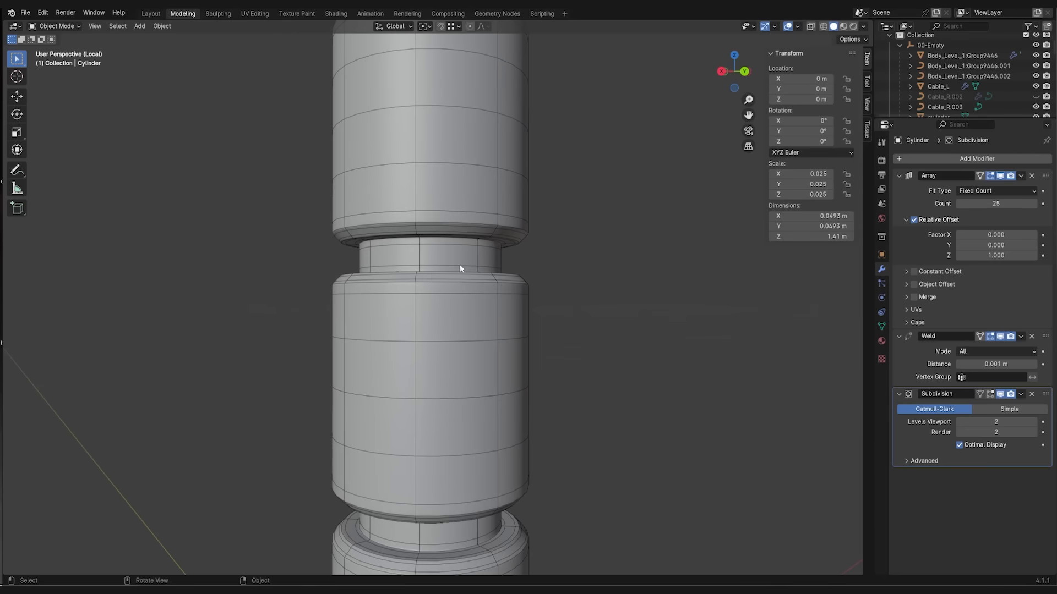
- Add a Curve modifier to the cylinder and place it between the Weld and Subdivision modifiers
{"action": "key", "text": "Tab"}
{"action": "scroll", "coordinate": [537, 285], "scroll_direction": "down", "scroll_amount": 6}
{"action": "middle_click_drag", "start_coordinate": [566, 250], "coordinate": [559, 337]}
{"action": "left_click", "coordinate": [956, 157]}
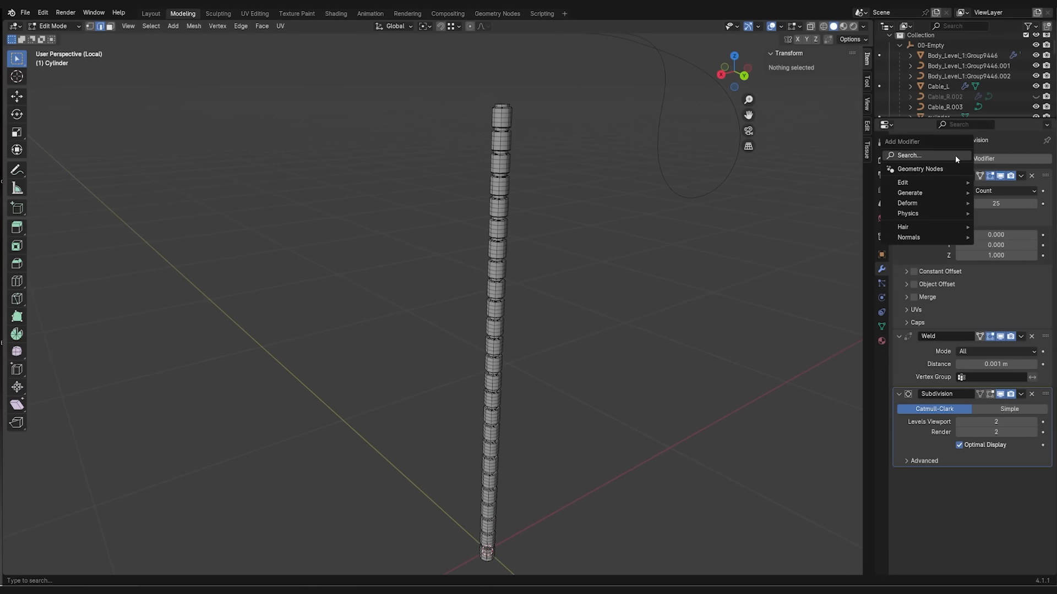
{"action": "type", "text": "c"}
{"action": "key", "text": "Return"}
{"action": "left_click_drag", "start_coordinate": [1044, 477], "coordinate": [1044, 391]}
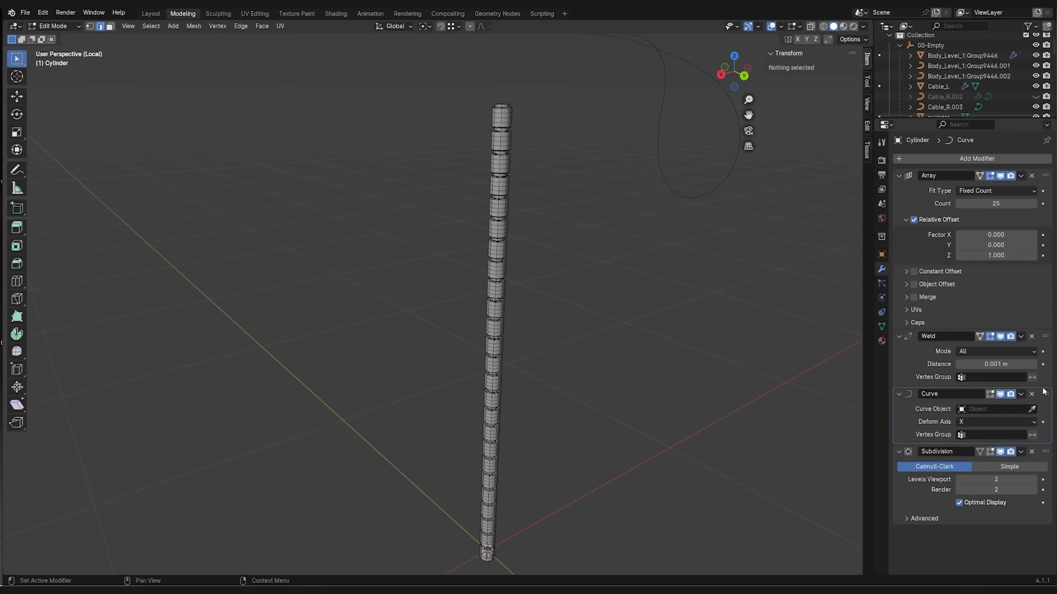
{"action": "scroll", "coordinate": [668, 335], "scroll_direction": "down", "scroll_amount": 2}
{"action": "key", "text": "Tab"}
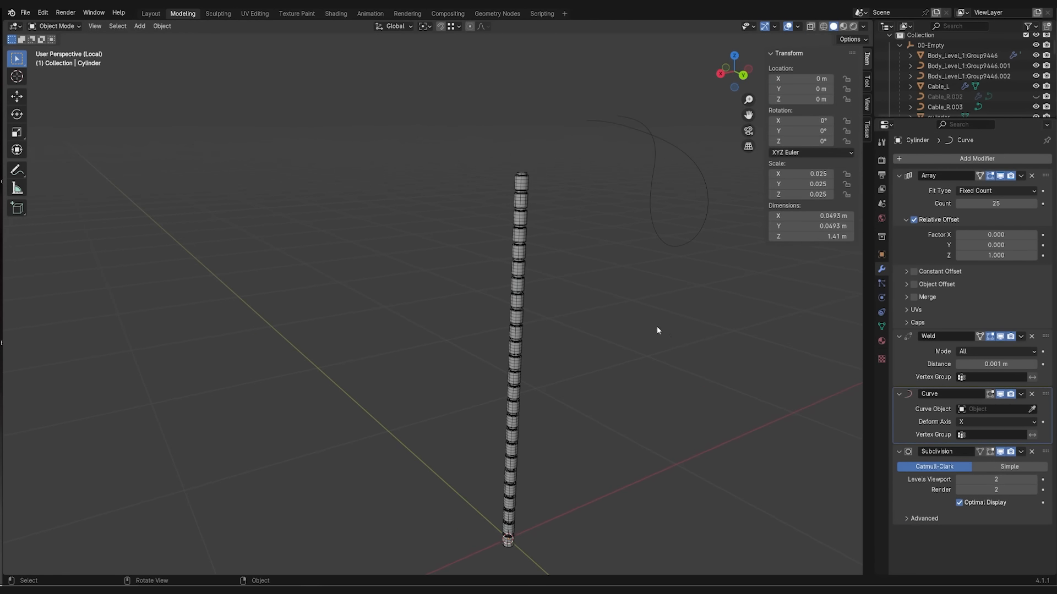
- Select the Cable_R.003 curve and examine its shape, origin position and transform values
{"action": "middle_click_drag", "start_coordinate": [751, 335], "coordinate": [641, 348]}
{"action": "key", "text": "Tab"}
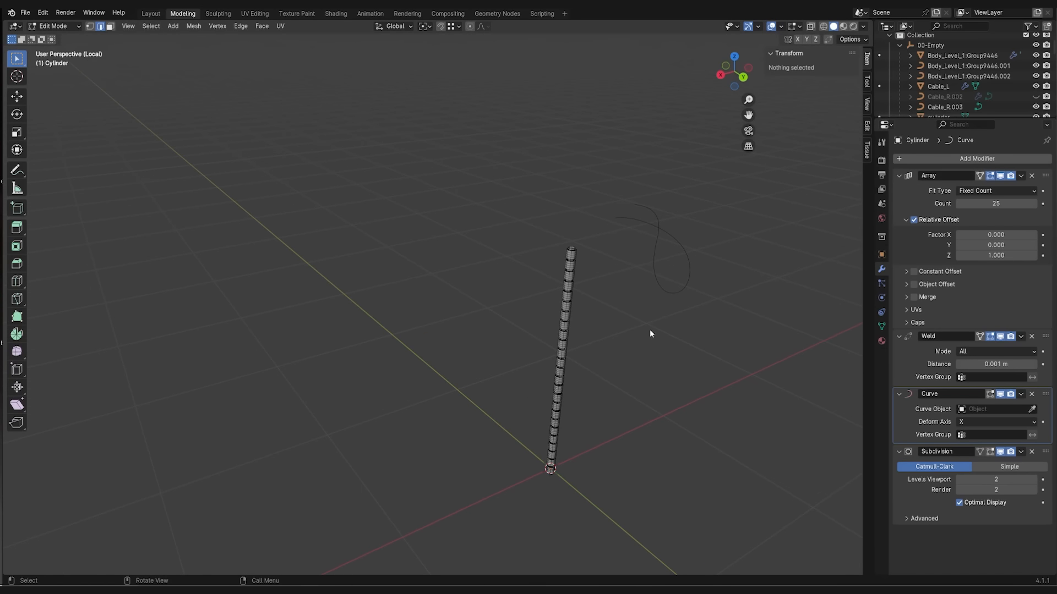
{"action": "key", "text": "Tab"}
{"action": "key", "text": "a"}
{"action": "middle_click_drag", "start_coordinate": [665, 334], "coordinate": [371, 228]}
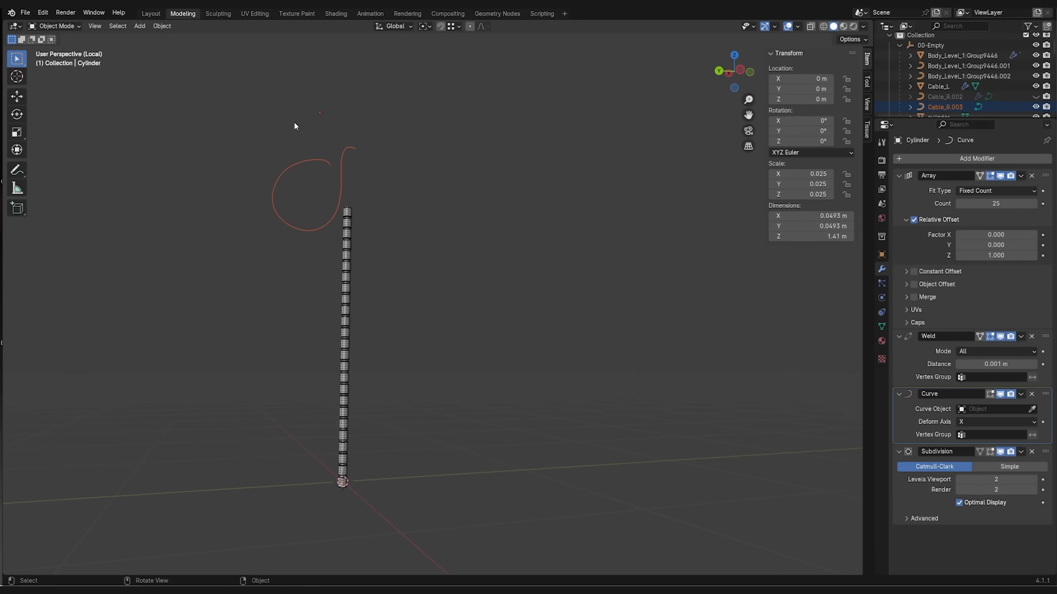
{"action": "middle_click_drag", "start_coordinate": [294, 118], "coordinate": [323, 101]}
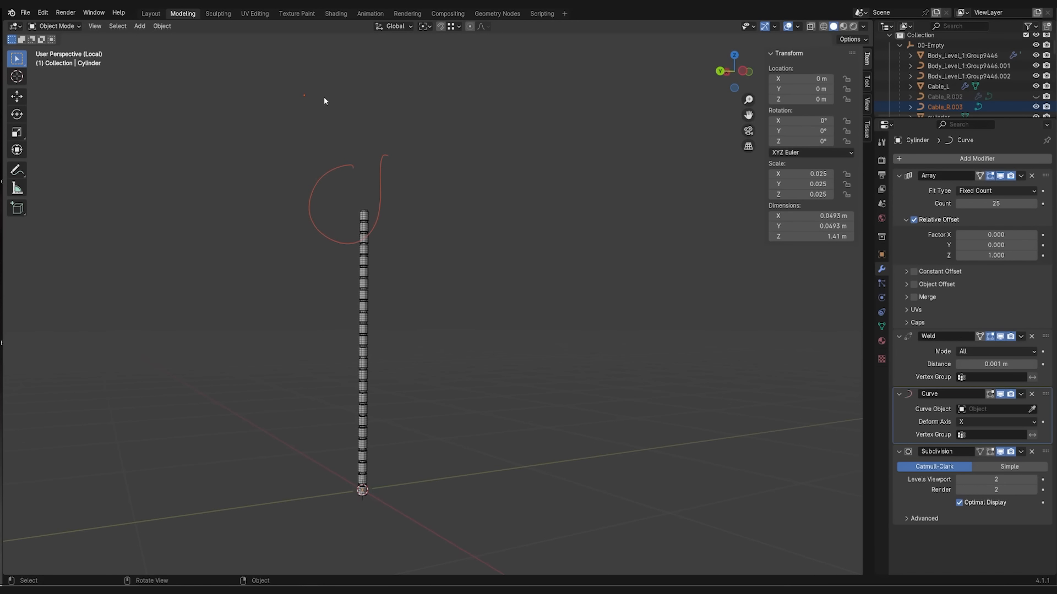
{"action": "left_click", "coordinate": [330, 170]}
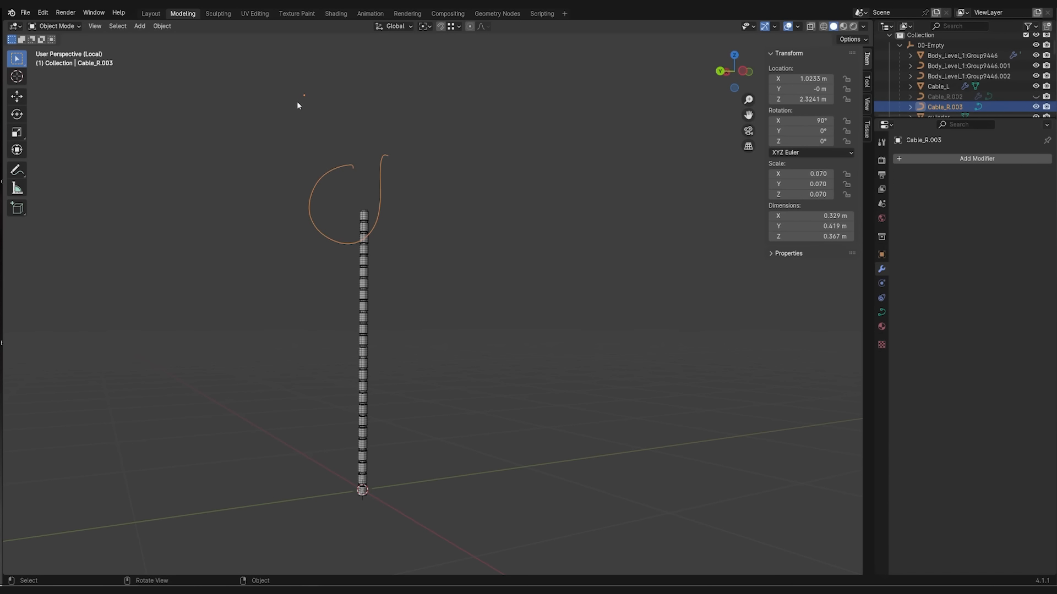
{"action": "scroll", "coordinate": [294, 102], "scroll_direction": "up", "scroll_amount": 2}
{"action": "middle_click_drag", "start_coordinate": [292, 105], "coordinate": [334, 185], "text": "shift"}
{"action": "middle_click_drag", "start_coordinate": [324, 130], "coordinate": [349, 170]}
- Select the segmented cylinder and compare its location, rotation and scale with those of the cable curve
{"action": "left_click", "coordinate": [410, 406]}
{"action": "middle_click_drag", "start_coordinate": [373, 311], "coordinate": [405, 321]}
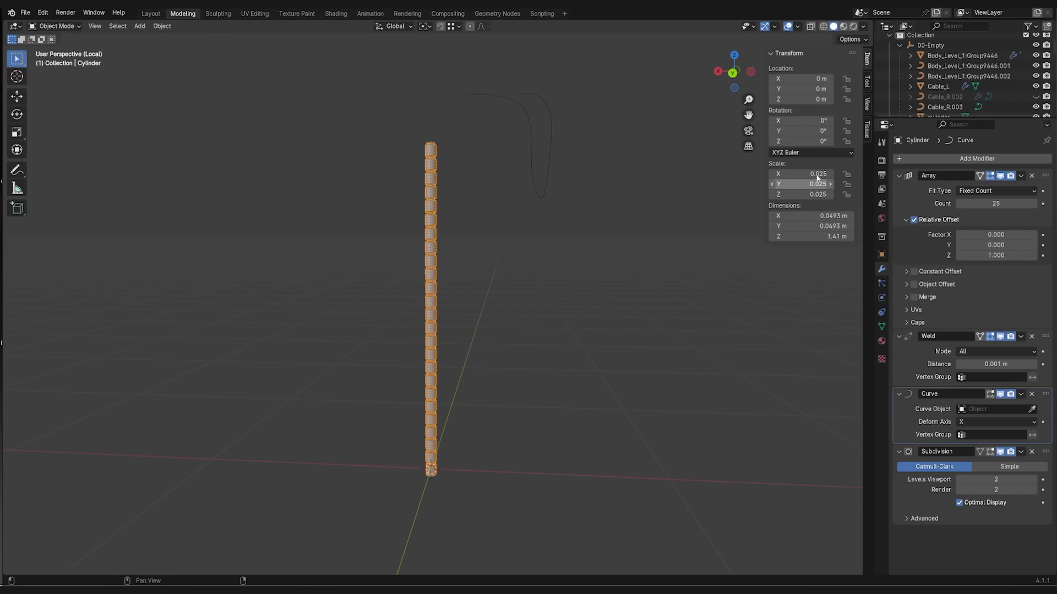
{"action": "middle_click_drag", "start_coordinate": [538, 295], "coordinate": [484, 366]}
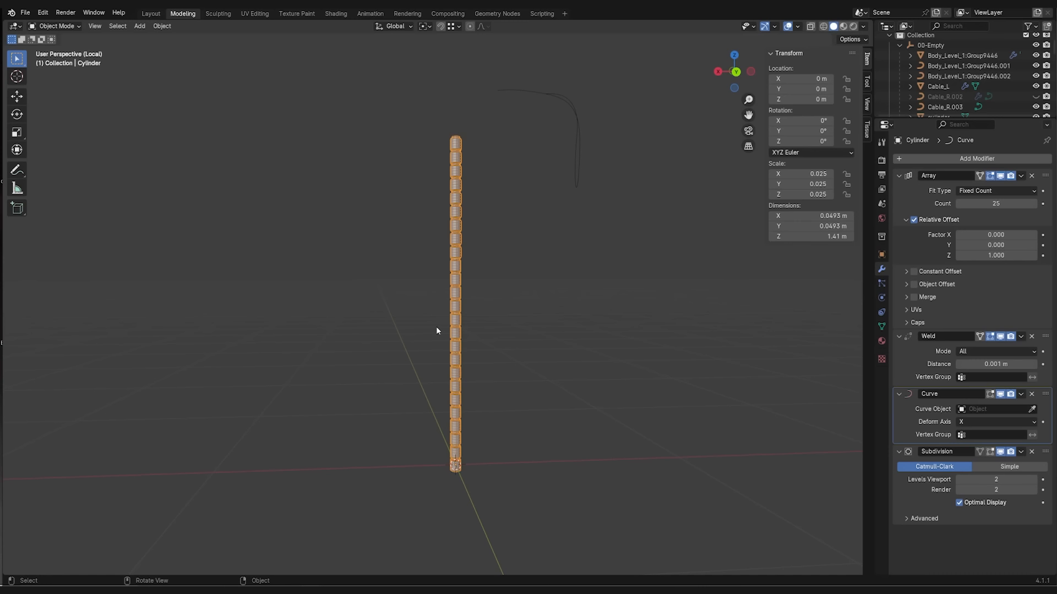
{"action": "middle_click_drag", "start_coordinate": [436, 326], "coordinate": [509, 350]}
{"action": "left_click", "coordinate": [547, 286]}
{"action": "middle_click_drag", "start_coordinate": [558, 274], "coordinate": [441, 243]}
{"action": "left_click", "coordinate": [419, 228]}
{"action": "middle_click_drag", "start_coordinate": [390, 452], "coordinate": [480, 375]}
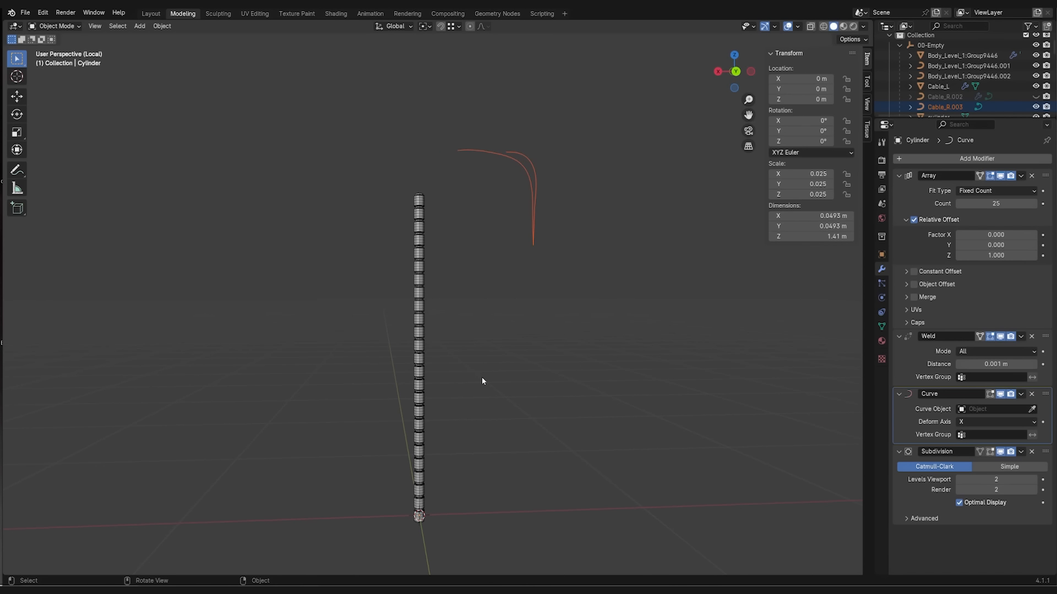
- Select the cylinder and pick Cable_R.003 in the viewport as its Curve modifier's curve object
{"action": "left_click", "coordinate": [419, 519]}
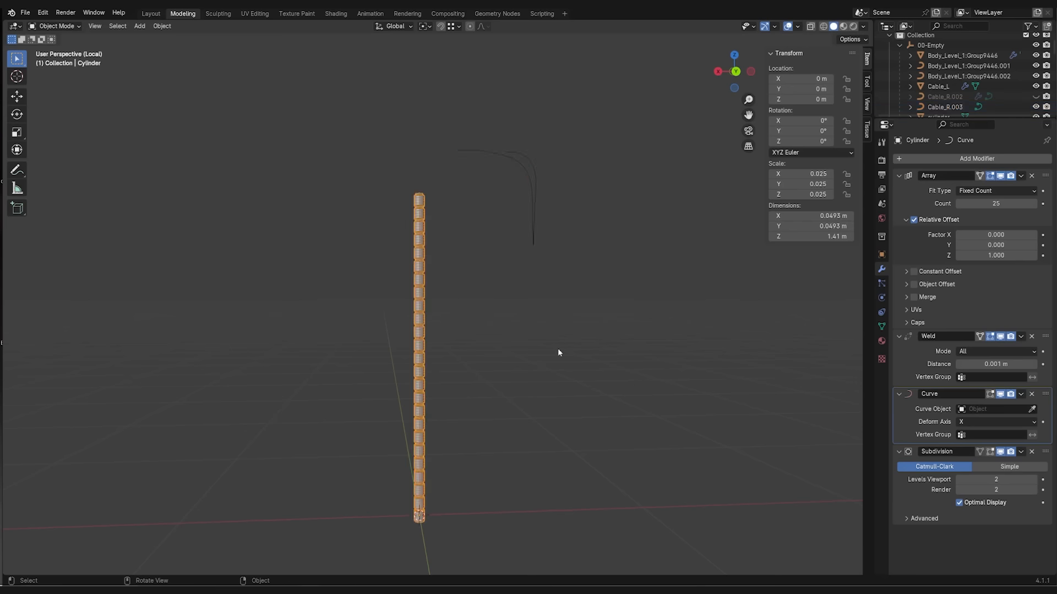
{"action": "left_click", "coordinate": [1032, 410]}
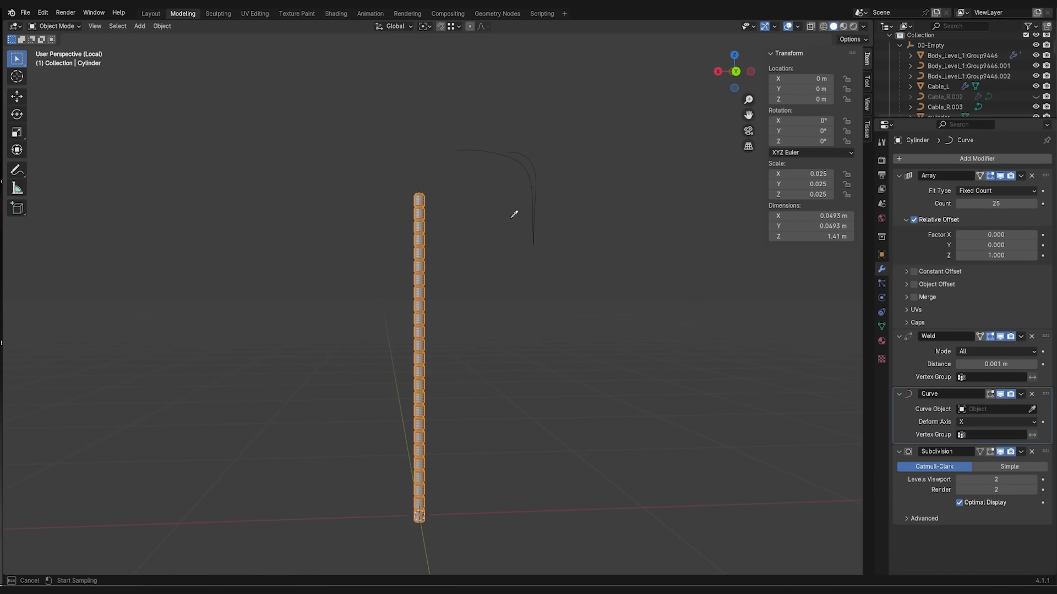
{"action": "left_click", "coordinate": [530, 181]}
{"action": "middle_click_drag", "start_coordinate": [530, 181], "coordinate": [515, 334]}
{"action": "middle_click_drag", "start_coordinate": [576, 232], "coordinate": [580, 339], "text": "shift"}
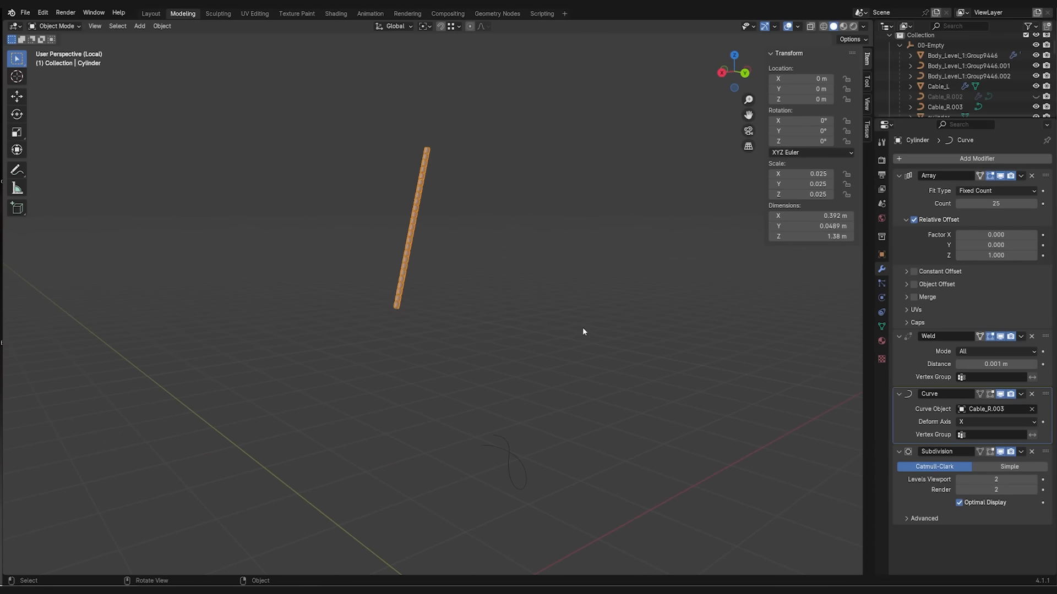
- Try the other deform axes for the cylinder's Curve modifier
{"action": "scroll", "coordinate": [565, 336], "scroll_direction": "up", "scroll_amount": 4}
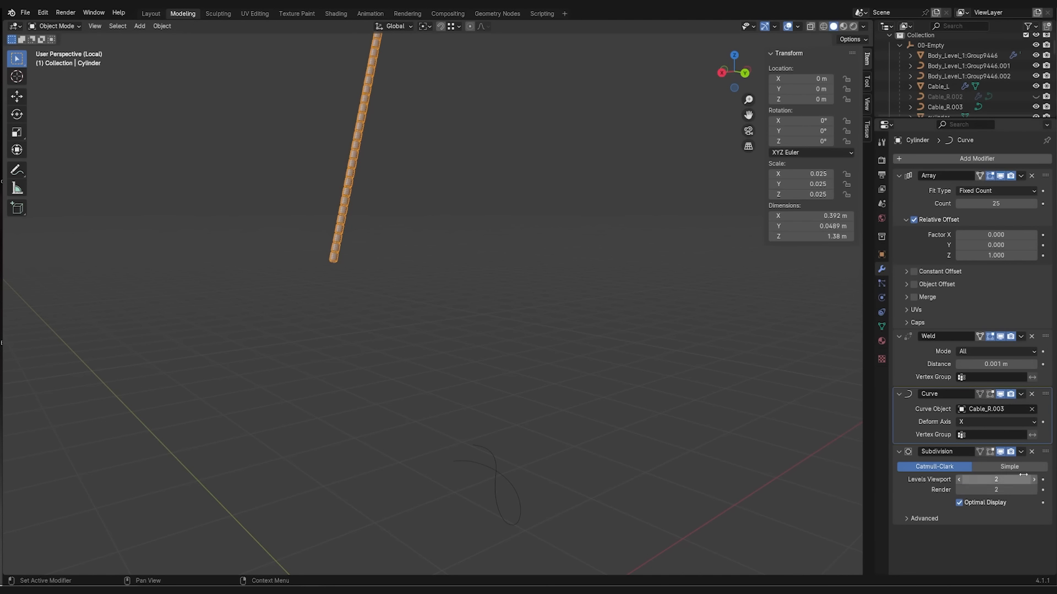
{"action": "scroll", "coordinate": [969, 421], "scroll_direction": "down", "scroll_amount": 1, "text": "ctrl"}
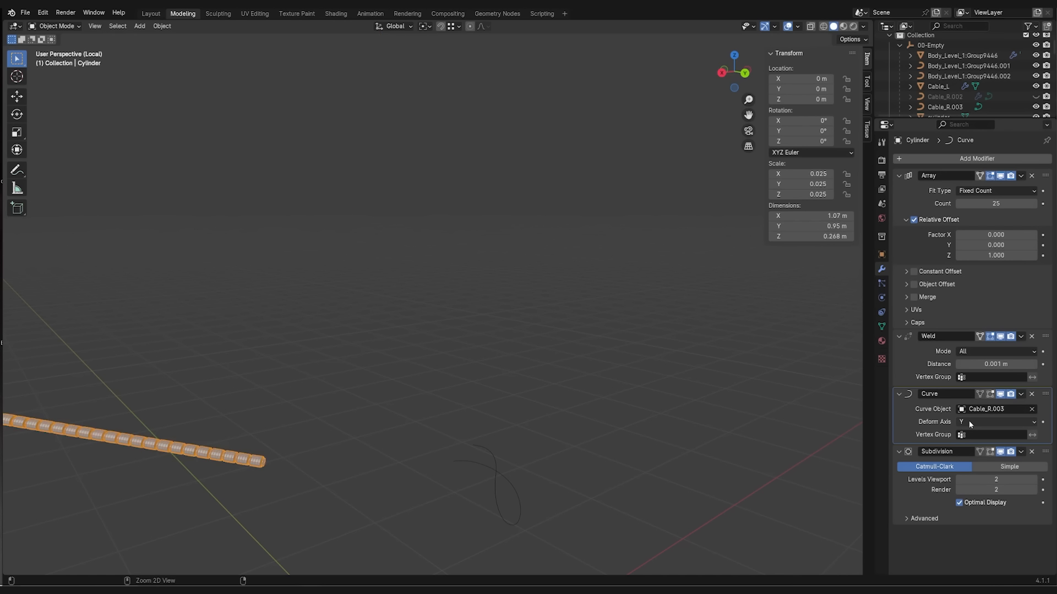
{"action": "scroll", "coordinate": [969, 421], "scroll_direction": "down", "scroll_amount": 4, "text": "ctrl"}
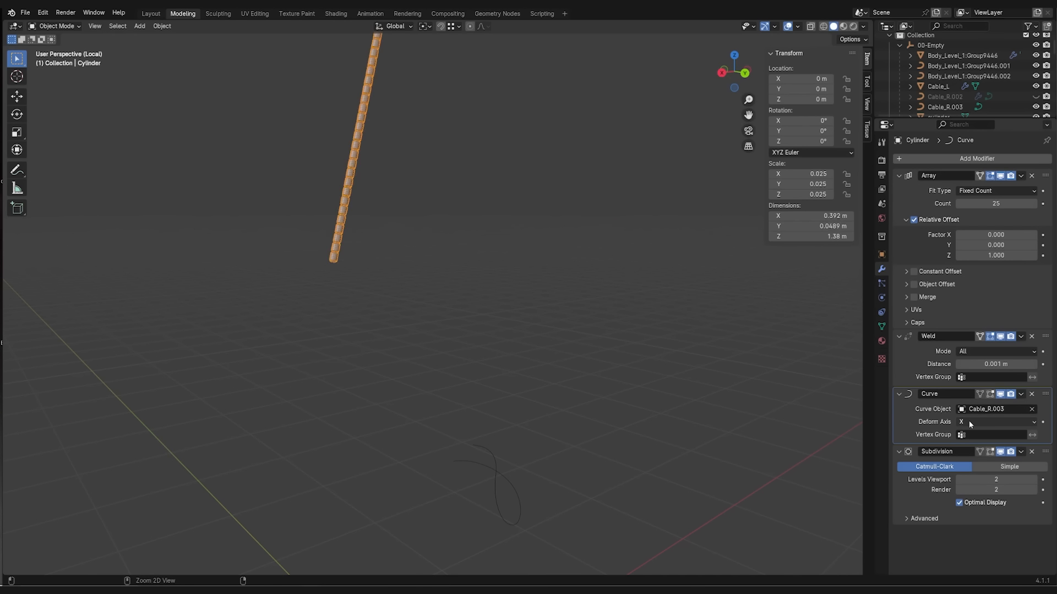
- Select the Cable_R.003 curve and set its origin to the 3D cursor at the world origin
{"action": "left_click", "coordinate": [538, 334]}
{"action": "left_click", "coordinate": [162, 26]}
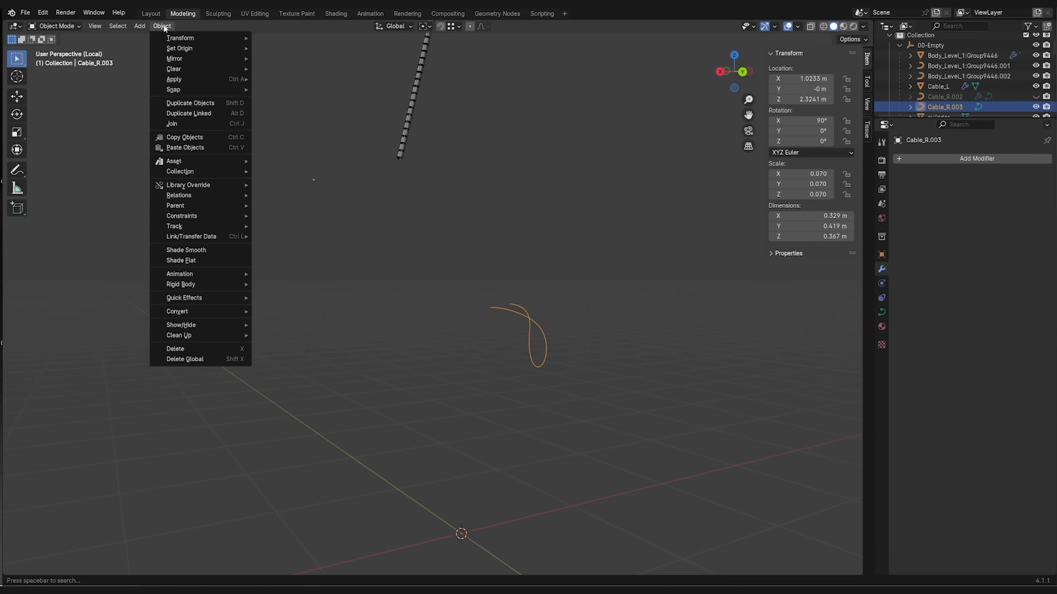
{"action": "mouse_move", "coordinate": [187, 51]}
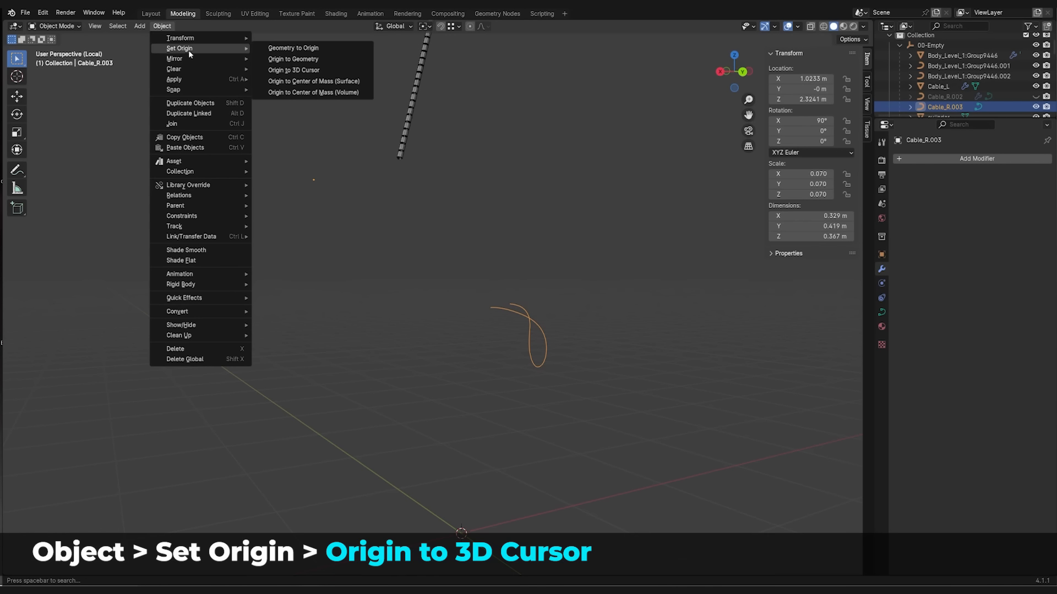
{"action": "left_click", "coordinate": [299, 71]}
{"action": "scroll", "coordinate": [547, 351], "scroll_direction": "up", "scroll_amount": 5}
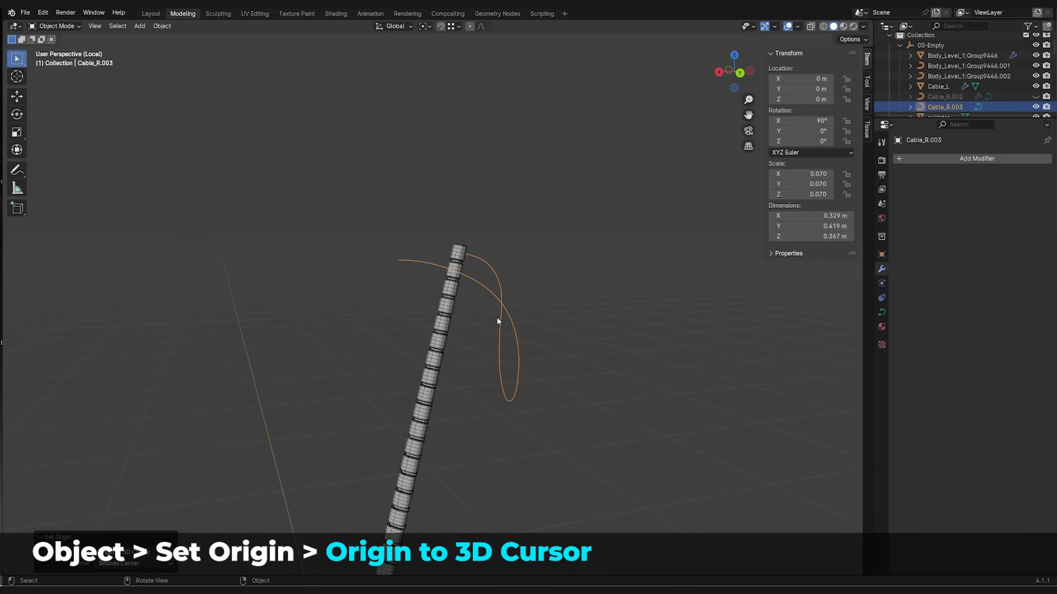
{"action": "middle_click_drag", "start_coordinate": [410, 102], "coordinate": [399, 135]}
{"action": "scroll", "coordinate": [423, 360], "scroll_direction": "down", "scroll_amount": 3}
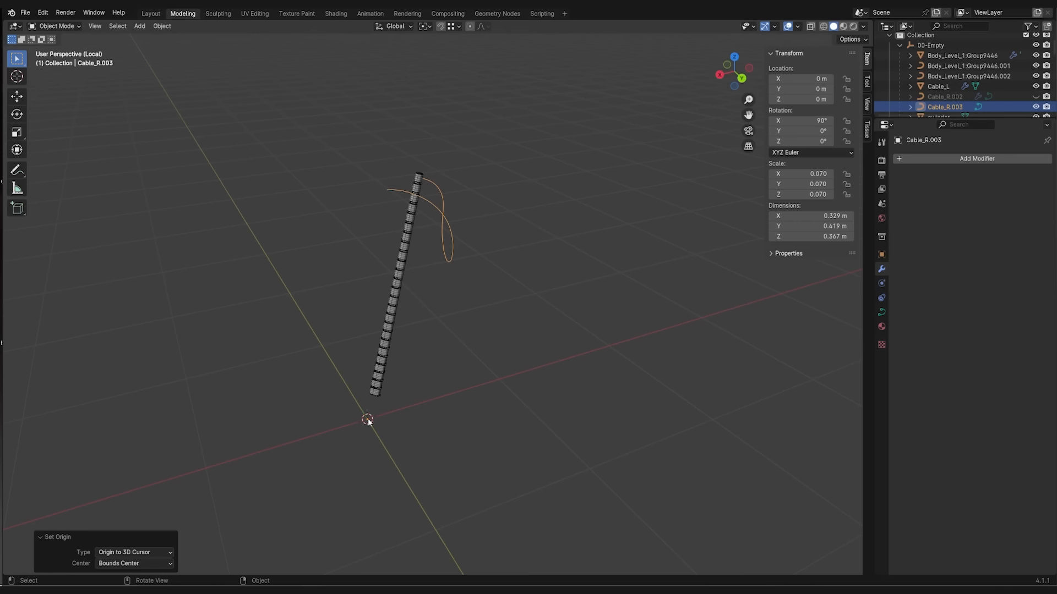
{"action": "middle_click_drag", "start_coordinate": [365, 412], "coordinate": [420, 381]}
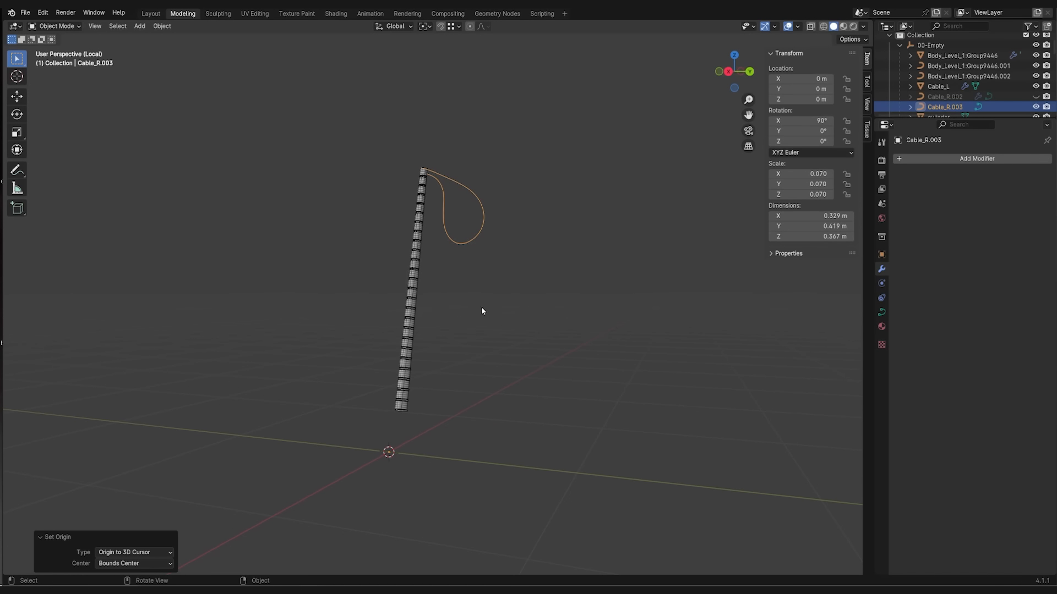
- Set the cylinder's Curve modifier to deform along the Y axis and bring the whole figure back into view
{"action": "left_click", "coordinate": [411, 301]}
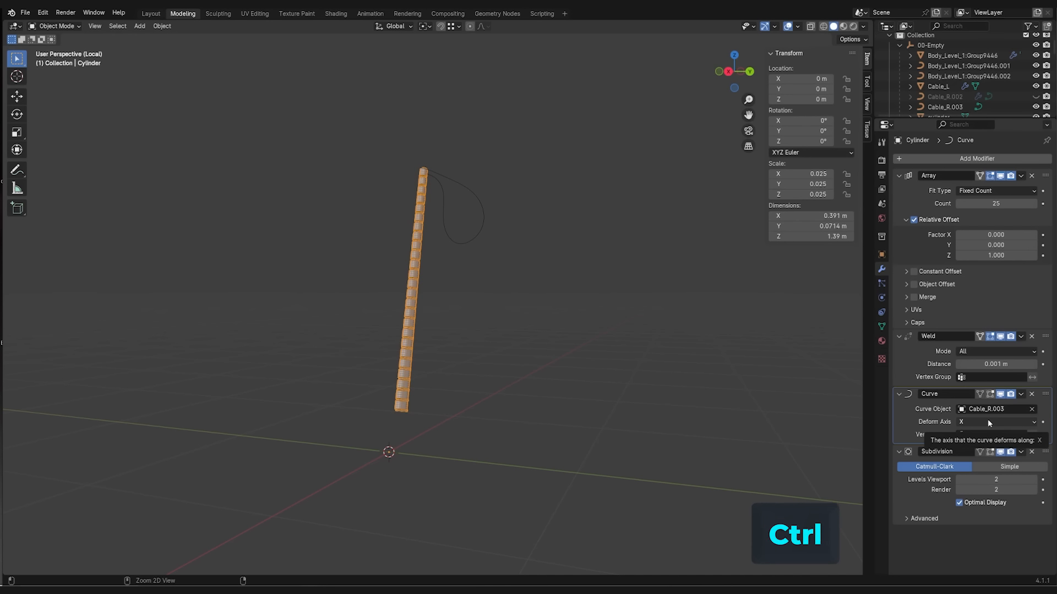
{"action": "scroll", "coordinate": [987, 422], "scroll_direction": "down", "scroll_amount": 1, "text": "ctrl"}
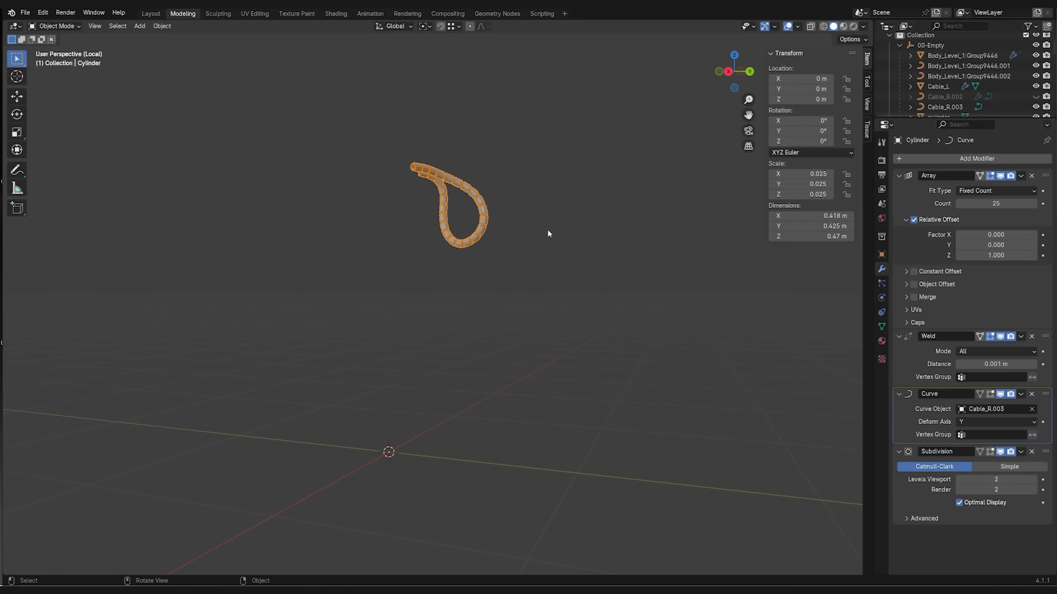
{"action": "middle_click_drag", "start_coordinate": [554, 226], "coordinate": [400, 223]}
{"action": "middle_click_drag", "start_coordinate": [565, 216], "coordinate": [441, 219]}
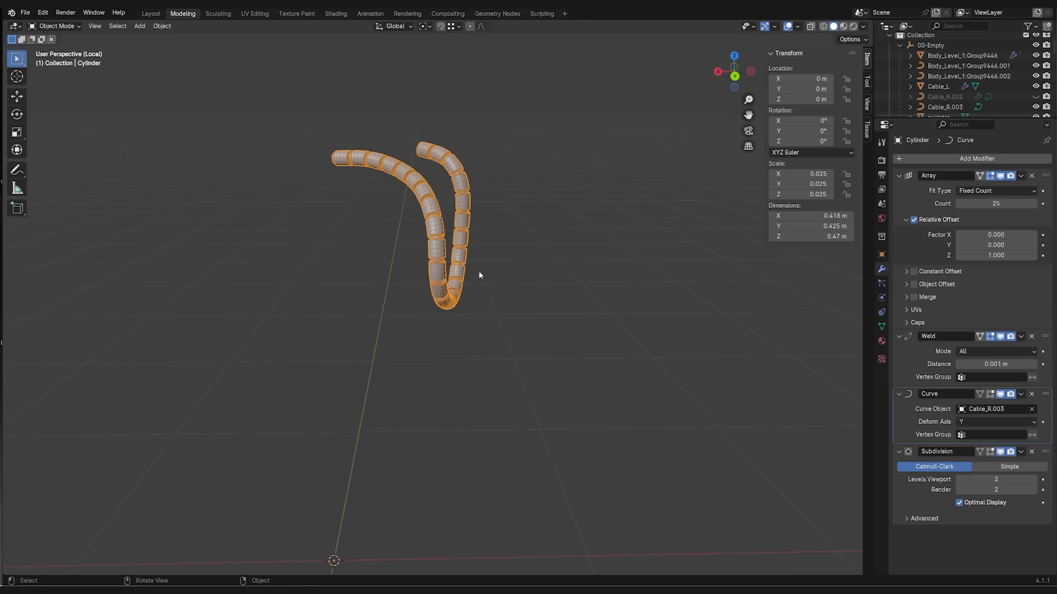
{"action": "middle_click_drag", "start_coordinate": [513, 297], "coordinate": [554, 163]}
{"action": "left_click", "coordinate": [554, 164]}
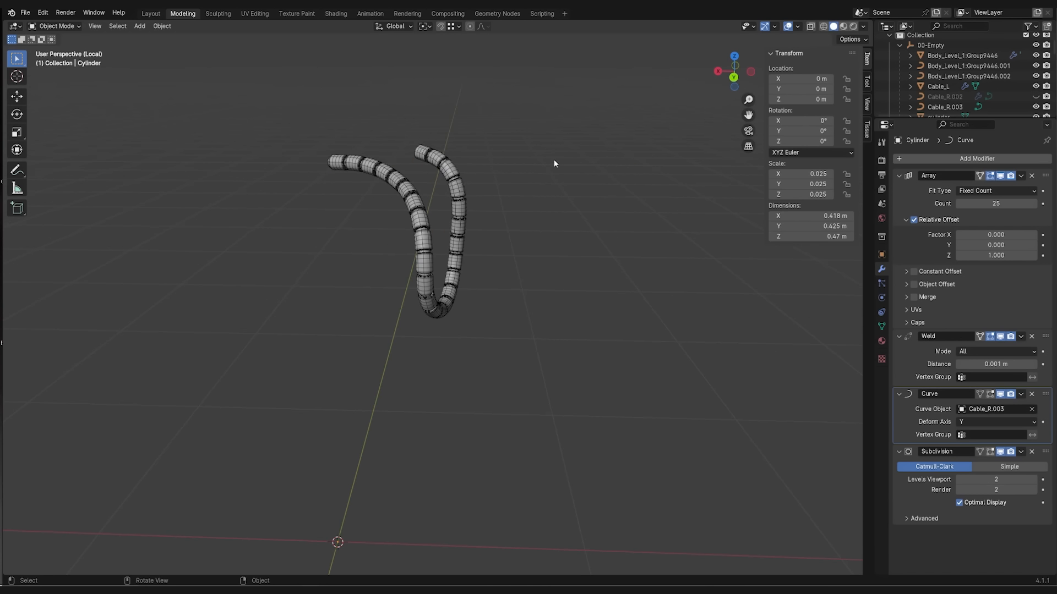
{"action": "key", "text": "KP_Divide"}
{"action": "middle_click_drag", "start_coordinate": [539, 214], "coordinate": [538, 183]}
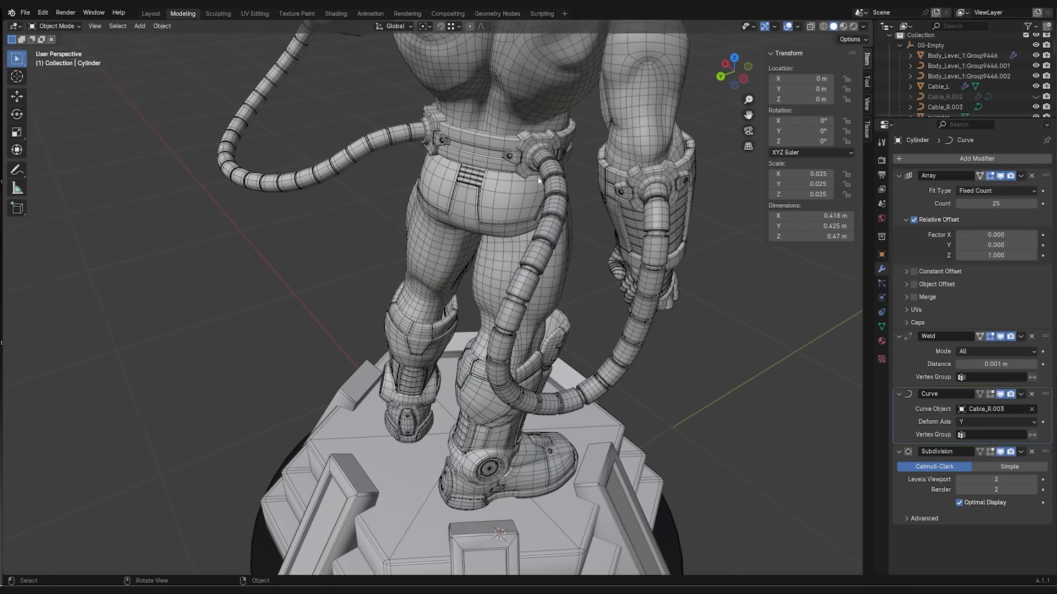
{"action": "middle_click_drag", "start_coordinate": [370, 169], "coordinate": [580, 218]}
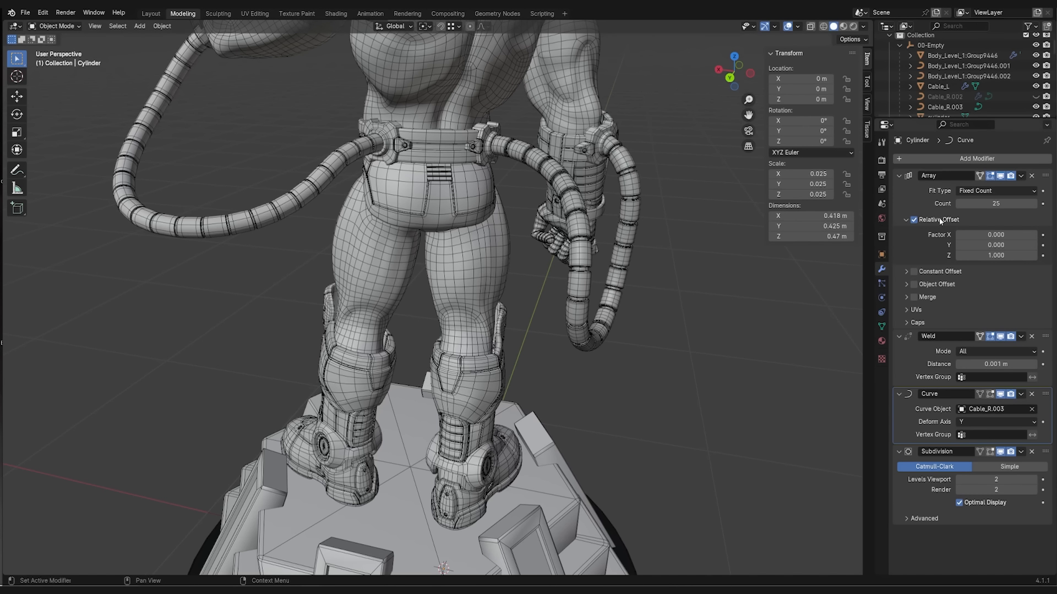
- Isolate the segmented cable, turn off its Curve modifier's viewport display and scale the cable uniformly by 0.875
{"action": "left_click", "coordinate": [626, 260]}
{"action": "key", "text": "KP_Divide"}
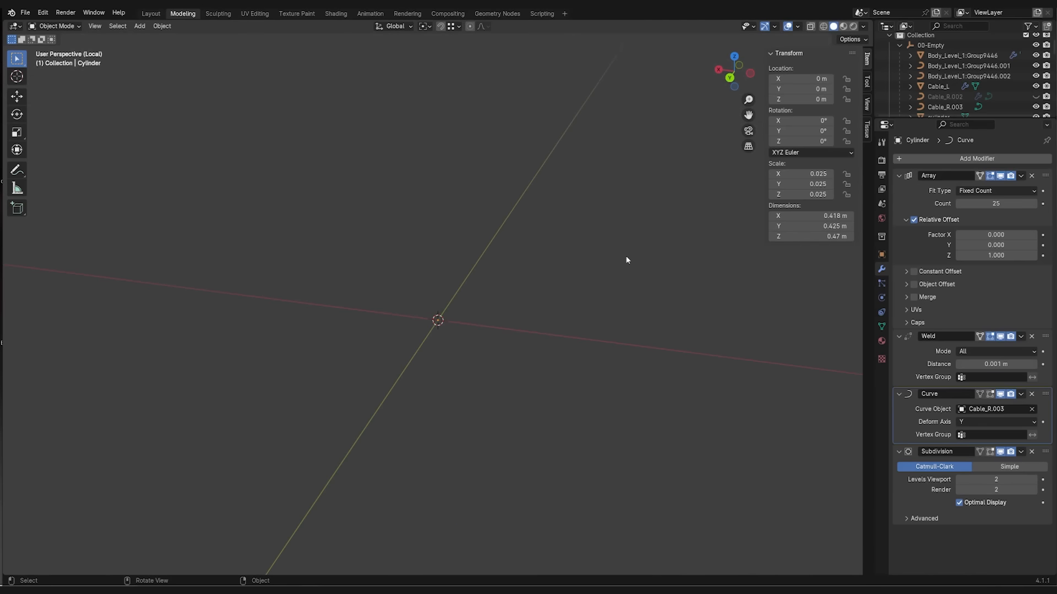
{"action": "left_click", "coordinate": [1000, 394]}
{"action": "scroll", "coordinate": [612, 350], "scroll_direction": "down", "scroll_amount": 6}
{"action": "scroll", "coordinate": [610, 349], "scroll_direction": "down", "scroll_amount": 3}
{"action": "middle_click_drag", "start_coordinate": [606, 301], "coordinate": [582, 341], "text": "shift"}
{"action": "scroll", "coordinate": [593, 332], "scroll_direction": "down", "scroll_amount": 3}
{"action": "scroll", "coordinate": [580, 380], "scroll_direction": "down", "scroll_amount": 5}
{"action": "scroll", "coordinate": [590, 336], "scroll_direction": "up", "scroll_amount": 4}
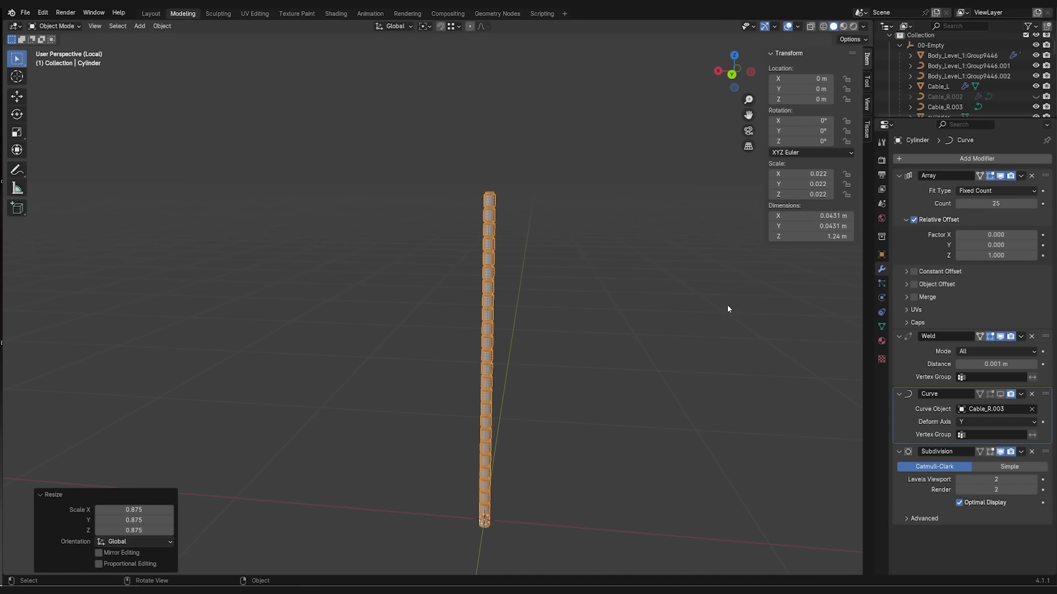
- Leave local view and turn the cable's Curve modifier display back on
{"action": "key", "text": "KP_Divide"}
{"action": "middle_click_drag", "start_coordinate": [680, 316], "coordinate": [583, 294]}
{"action": "left_click", "coordinate": [1002, 396]}
{"action": "middle_click_drag", "start_coordinate": [741, 351], "coordinate": [781, 361]}
{"action": "scroll", "coordinate": [605, 217], "scroll_direction": "up", "scroll_amount": 1}
{"action": "middle_click_drag", "start_coordinate": [577, 210], "coordinate": [595, 271], "text": "shift"}
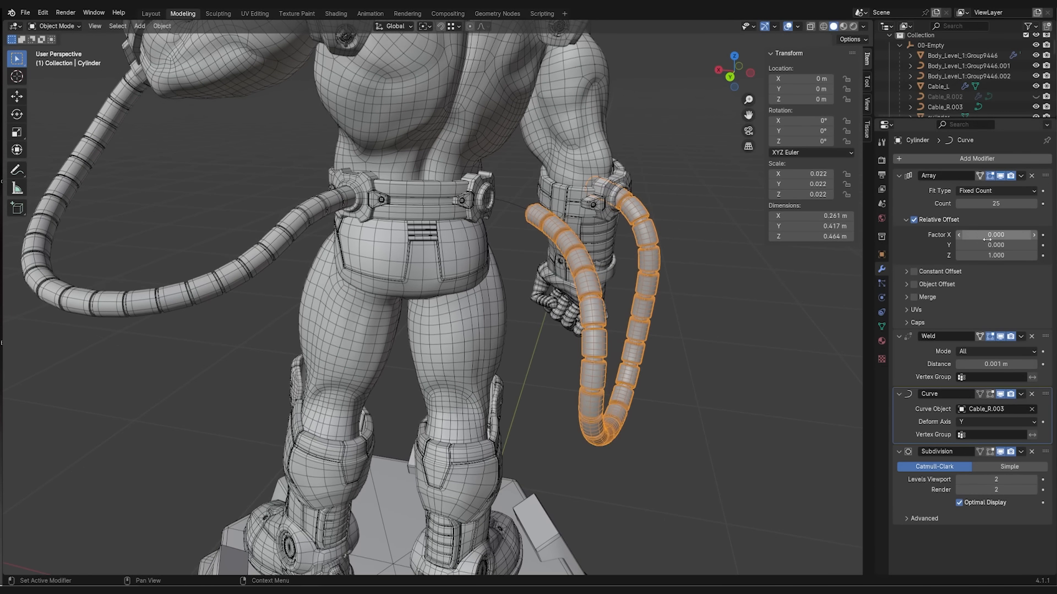
- Raise the cable's Array count to 28 and check that both ends reach the belt and forearm sockets
{"action": "left_click", "coordinate": [1033, 204]}
{"action": "left_click", "coordinate": [1033, 204]}
{"action": "left_click", "coordinate": [1034, 204]}
{"action": "middle_click_drag", "start_coordinate": [633, 245], "coordinate": [545, 257]}
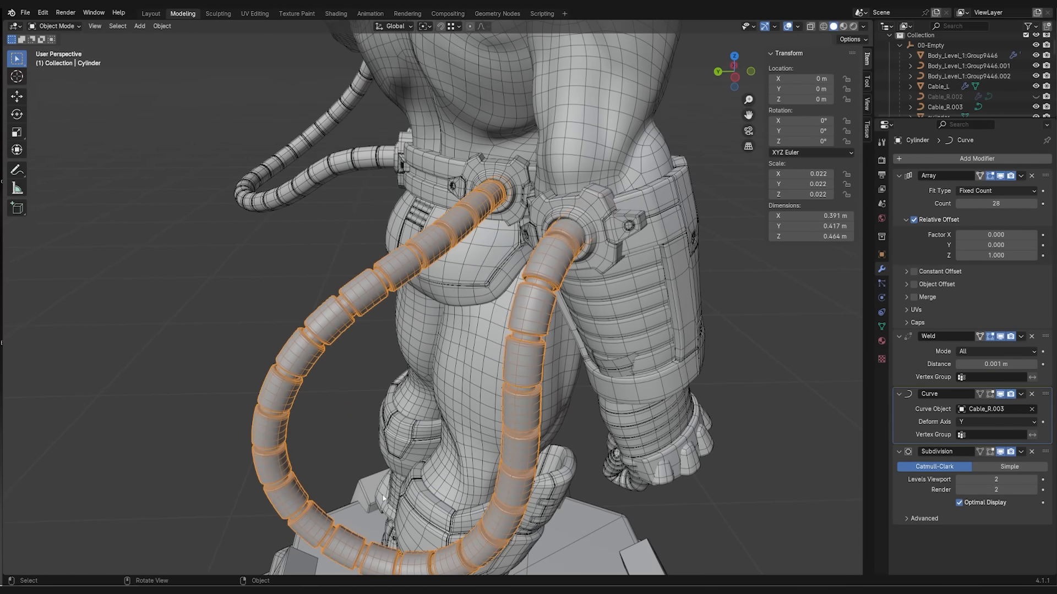
{"action": "middle_click_drag", "start_coordinate": [487, 198], "coordinate": [365, 236]}
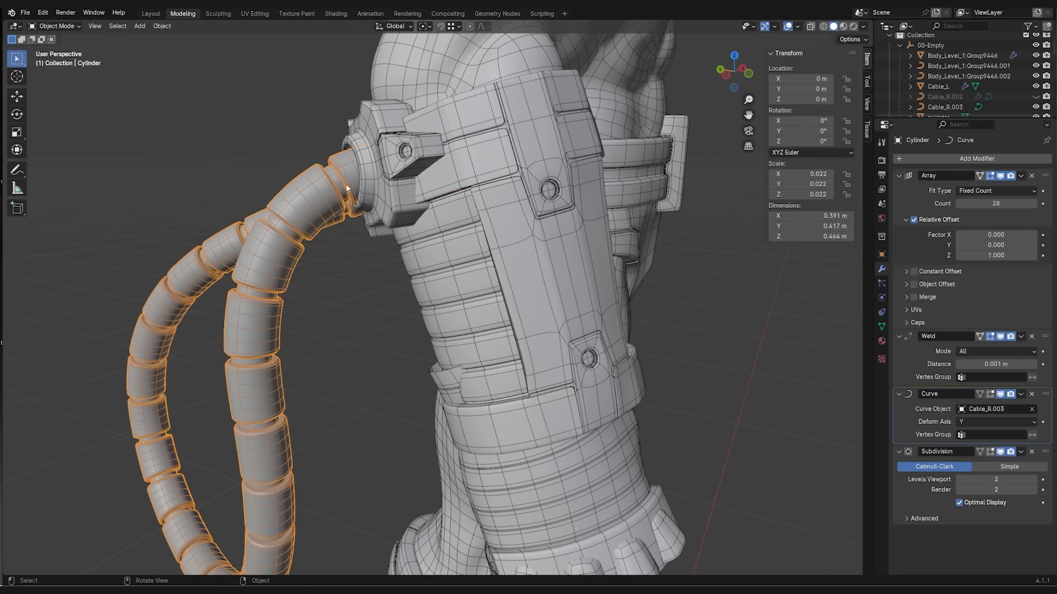
{"action": "middle_click_drag", "start_coordinate": [325, 205], "coordinate": [548, 230]}
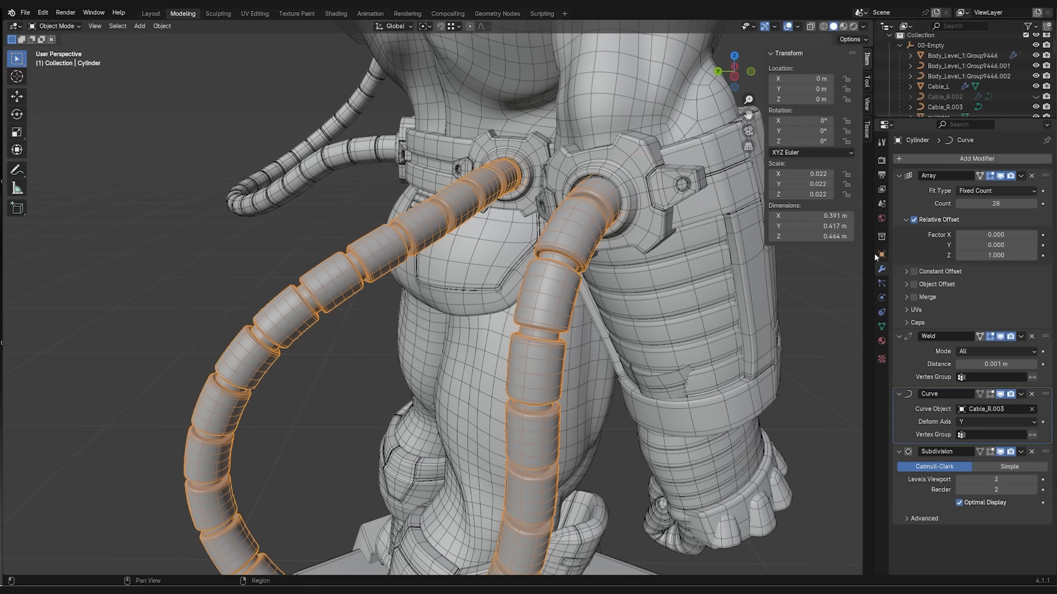
- Turn off the Curve modifier's viewport display and open the isolated cable segment in Edit Mode
{"action": "left_click", "coordinate": [1001, 395]}
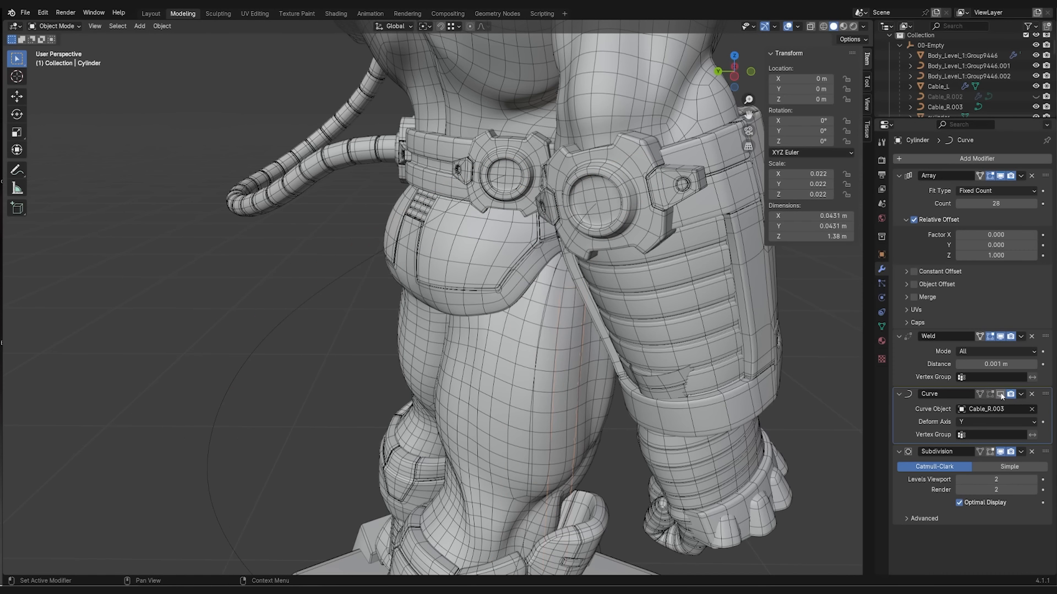
{"action": "key", "text": "KP_Divide"}
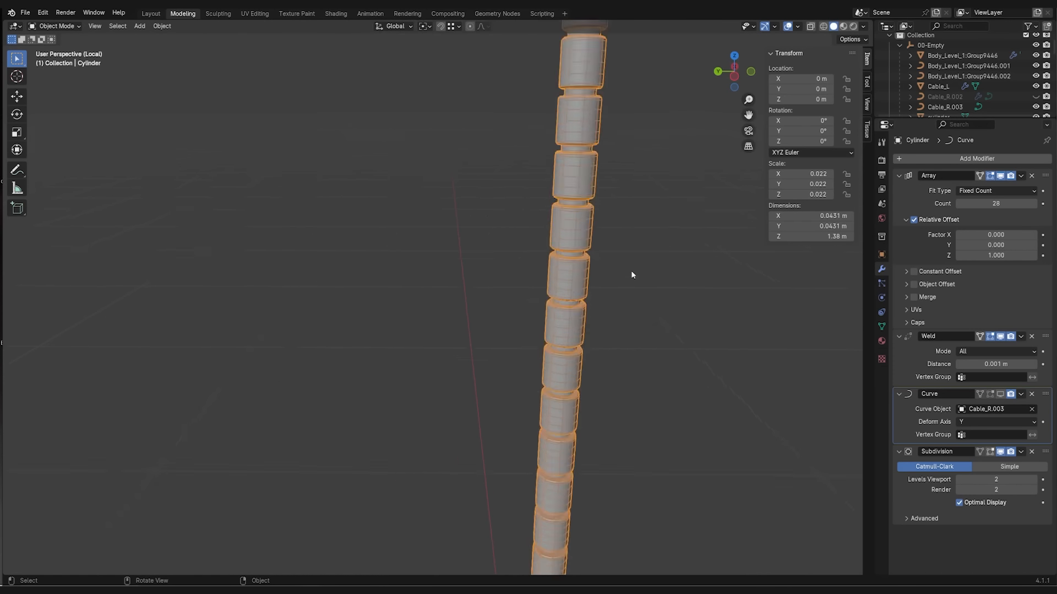
{"action": "key", "text": "Tab"}
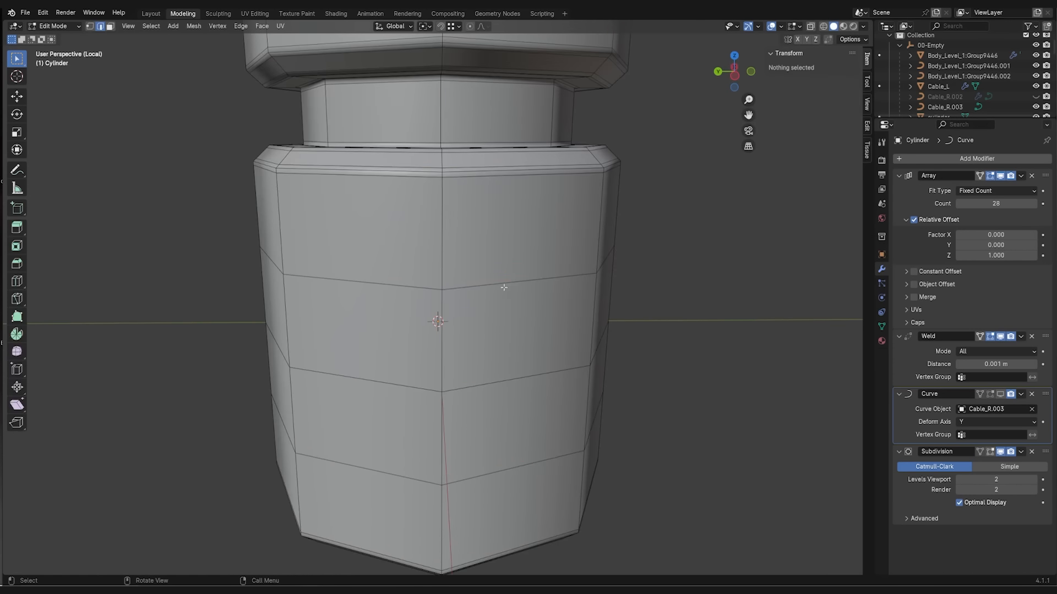
- Bevel the edge loop around the segment's middle with 3 segments and a width of about 0.0556 m
{"action": "middle_click_drag", "start_coordinate": [486, 297], "coordinate": [370, 339]}
{"action": "left_click", "coordinate": [370, 338], "text": "alt"}
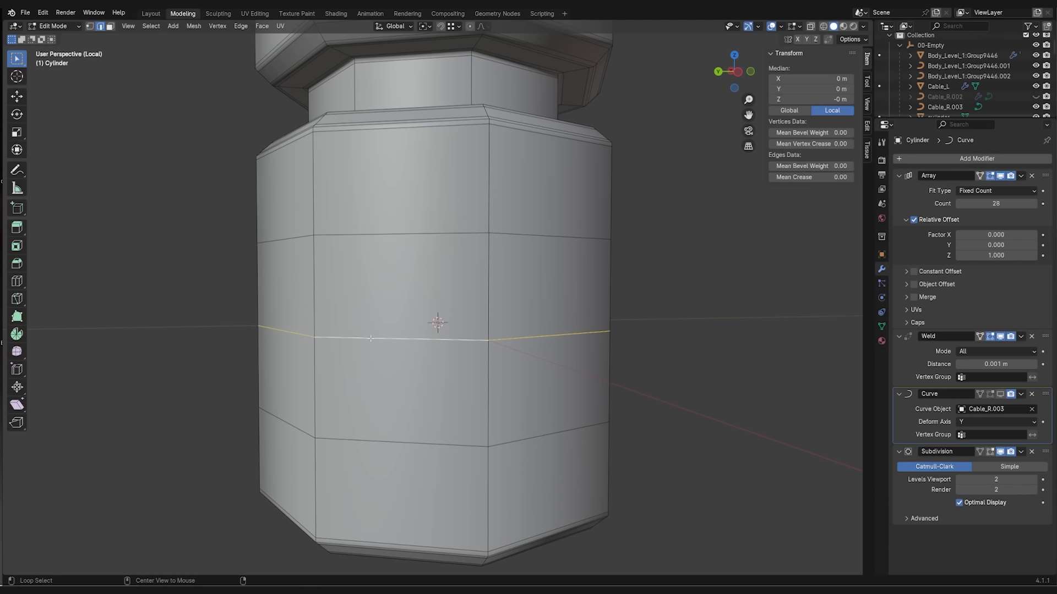
{"action": "scroll", "coordinate": [371, 339], "scroll_direction": "down", "scroll_amount": 2}
{"action": "key", "text": "ctrl+b"}
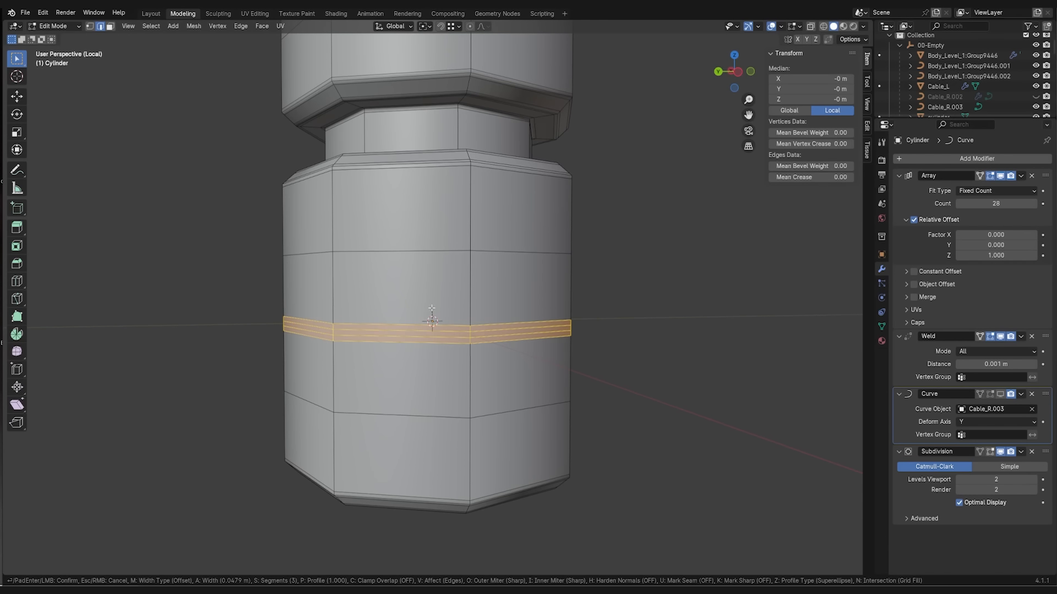
{"action": "scroll", "coordinate": [433, 308], "scroll_direction": "up", "scroll_amount": 1}
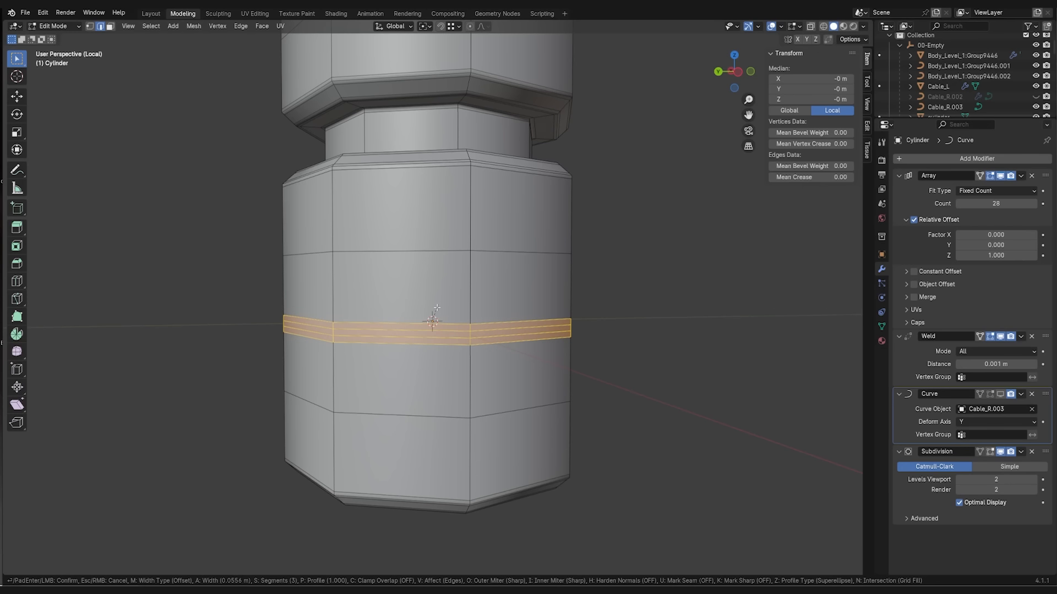
{"action": "left_click", "coordinate": [437, 308]}
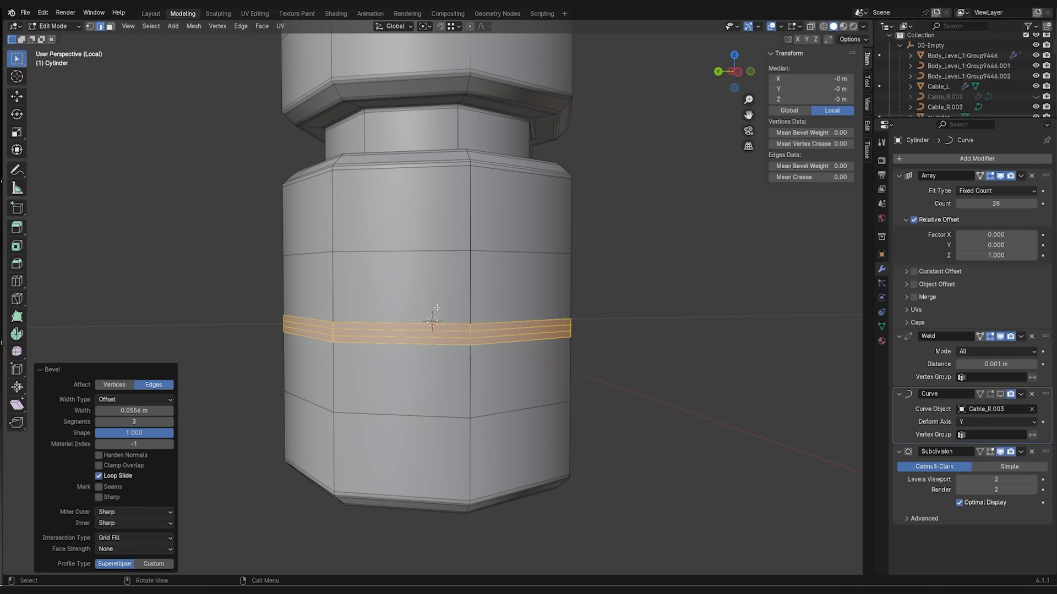
- Select the central ring of faces and extrude it inward along its normals by about 0.0447 m to form a groove
{"action": "left_click", "coordinate": [393, 331]}
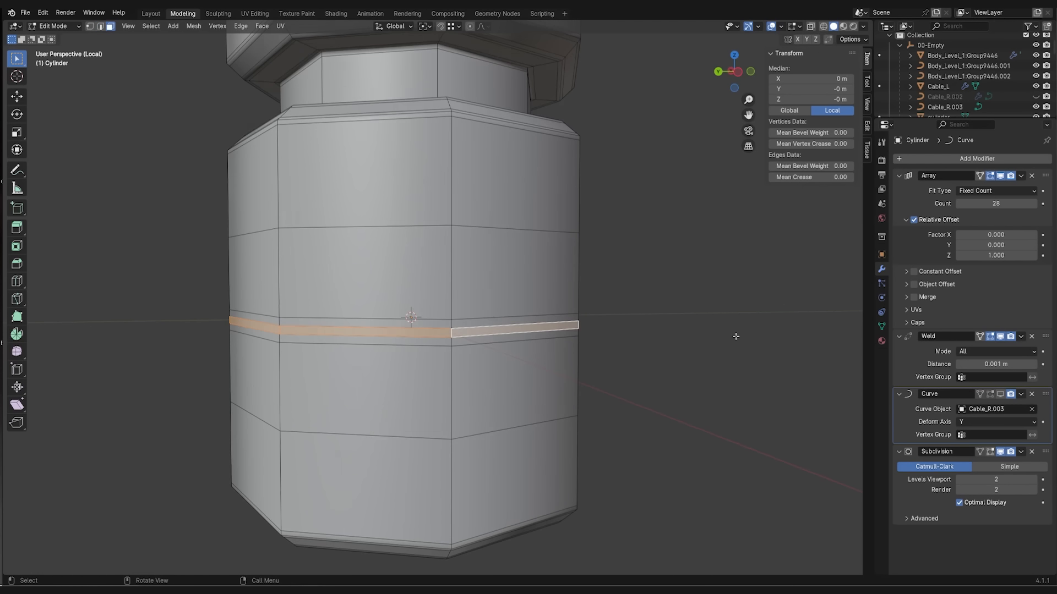
{"action": "key", "text": "alt+e"}
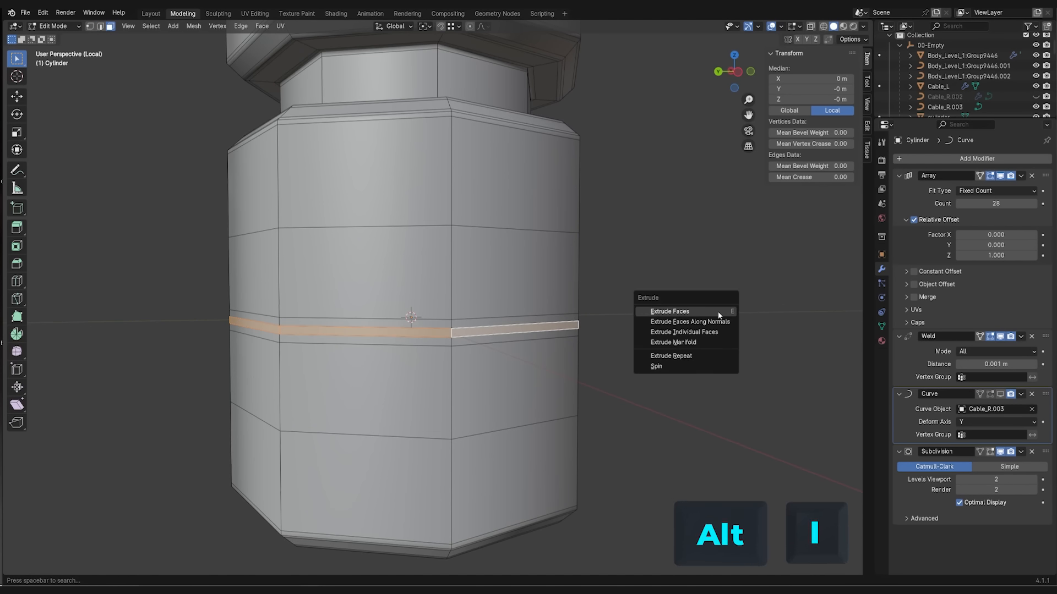
{"action": "left_click", "coordinate": [715, 325]}
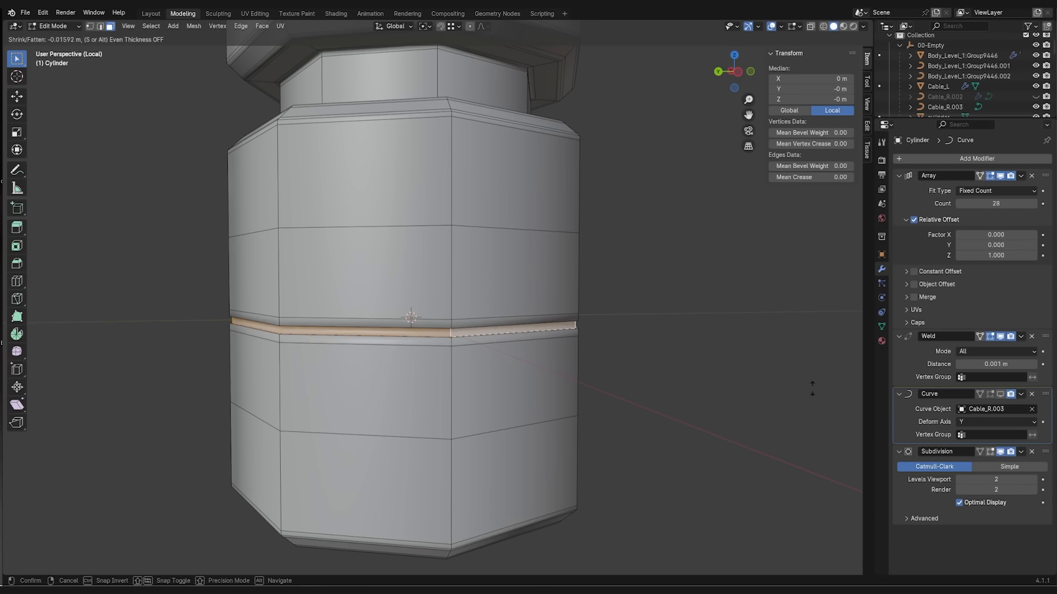
{"action": "left_click", "coordinate": [831, 500]}
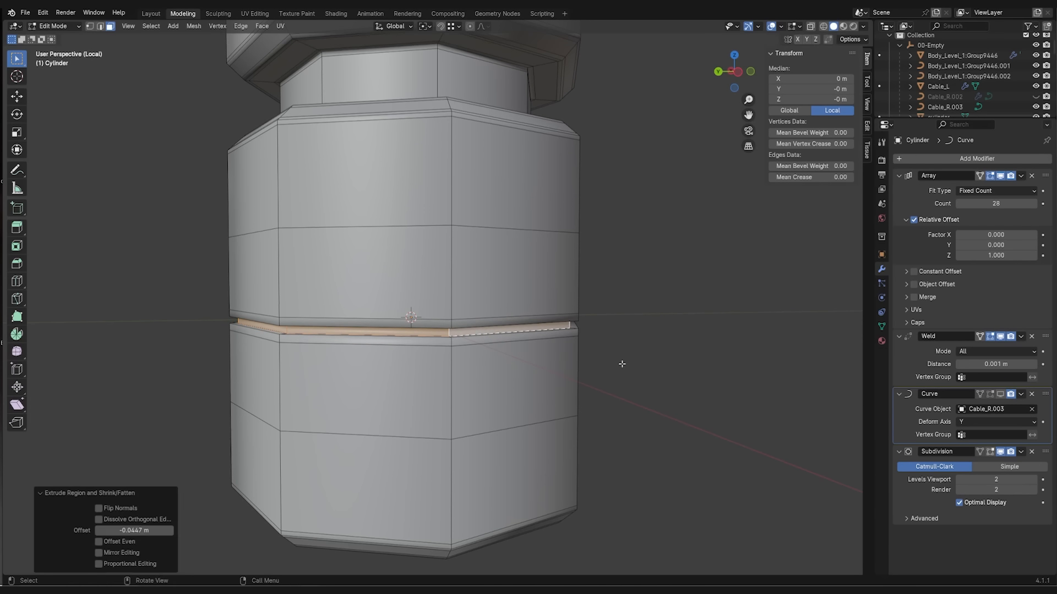
- Select the boundary loops of the groove's inner faces and bevel them with 3 segments, about 0.013 m wide
{"action": "scroll", "coordinate": [621, 364], "scroll_direction": "up", "scroll_amount": 2}
{"action": "left_click", "coordinate": [152, 26]}
{"action": "mouse_move", "coordinate": [182, 185]}
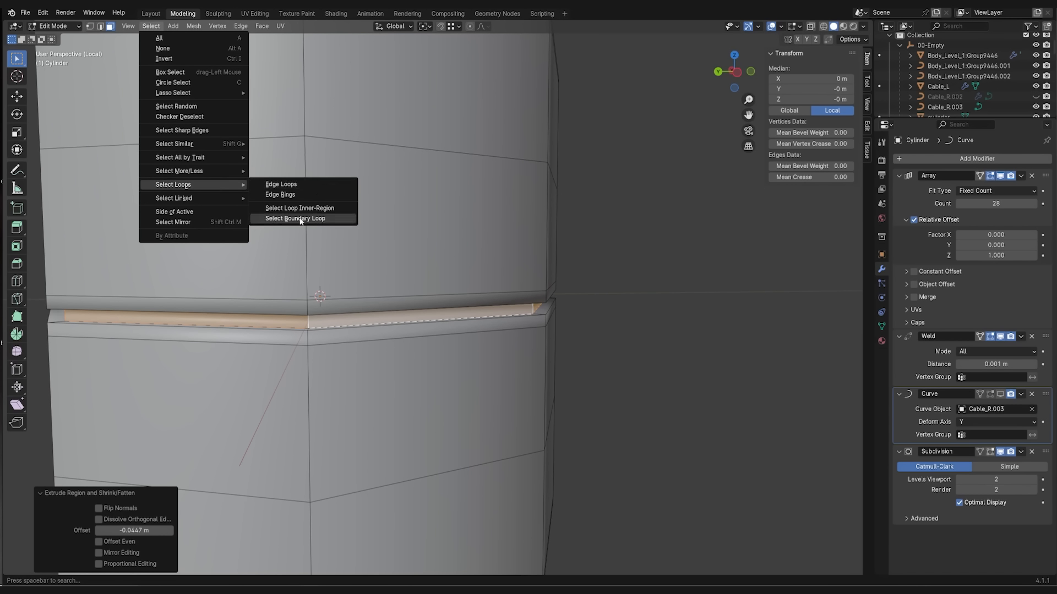
{"action": "left_click", "coordinate": [299, 222]}
{"action": "middle_click_drag", "start_coordinate": [429, 293], "coordinate": [498, 296]}
{"action": "scroll", "coordinate": [492, 294], "scroll_direction": "up", "scroll_amount": 2}
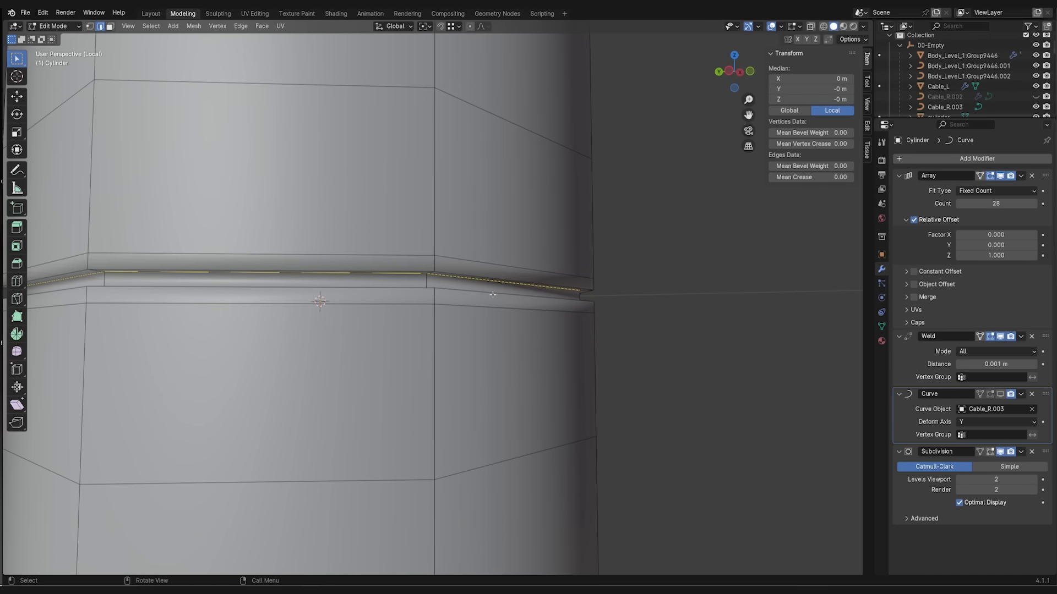
{"action": "key", "text": "ctrl+b"}
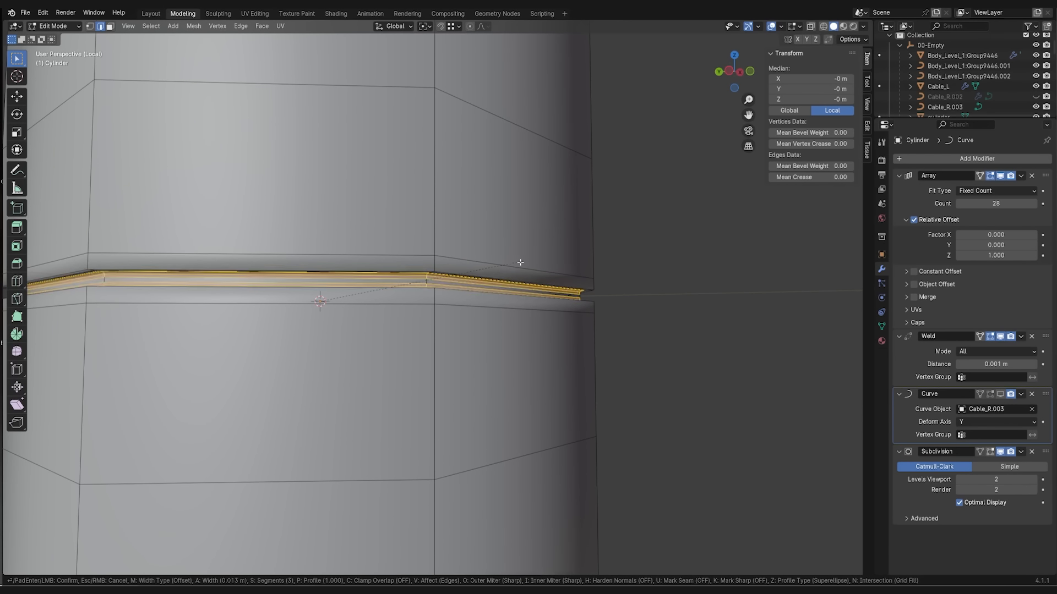
{"action": "left_click", "coordinate": [521, 261]}
{"action": "left_click", "coordinate": [748, 286]}
- Return to Object Mode and inspect the grooves repeated along the straight cable
{"action": "scroll", "coordinate": [602, 316], "scroll_direction": "down", "scroll_amount": 4}
{"action": "key", "text": "Tab"}
{"action": "scroll", "coordinate": [596, 309], "scroll_direction": "down", "scroll_amount": 1}
{"action": "middle_click_drag", "start_coordinate": [596, 309], "coordinate": [620, 302]}
{"action": "scroll", "coordinate": [626, 293], "scroll_direction": "down", "scroll_amount": 1}
{"action": "scroll", "coordinate": [600, 322], "scroll_direction": "down", "scroll_amount": 4}
{"action": "middle_click_drag", "start_coordinate": [559, 276], "coordinate": [490, 189]}
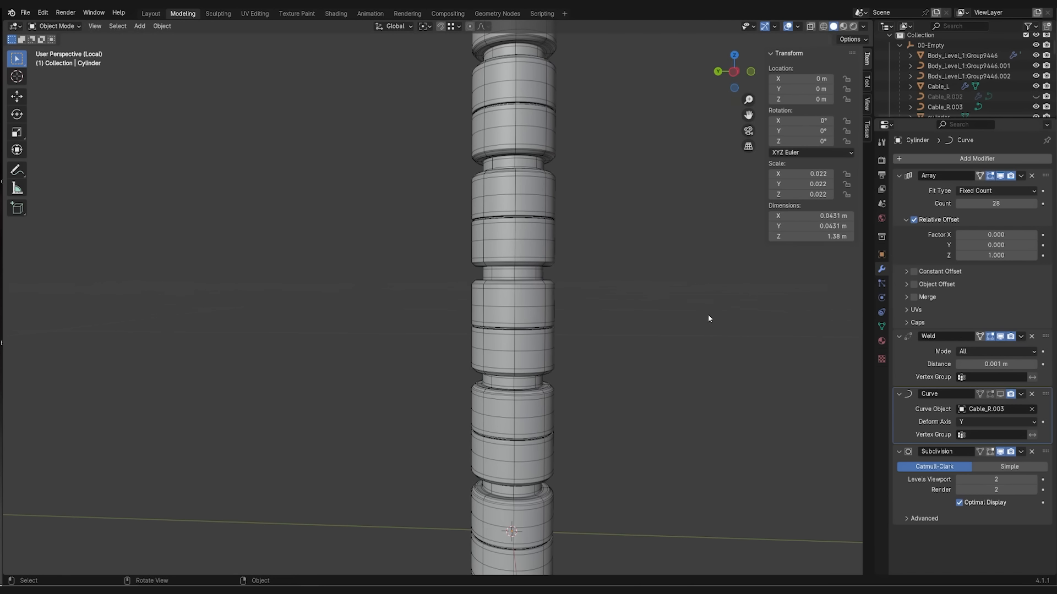
- Return to the full scene and enable the segment's Curve modifier in the viewport to inspect the grooved cable along Cable_R.003
{"action": "key", "text": "KP_Divide"}
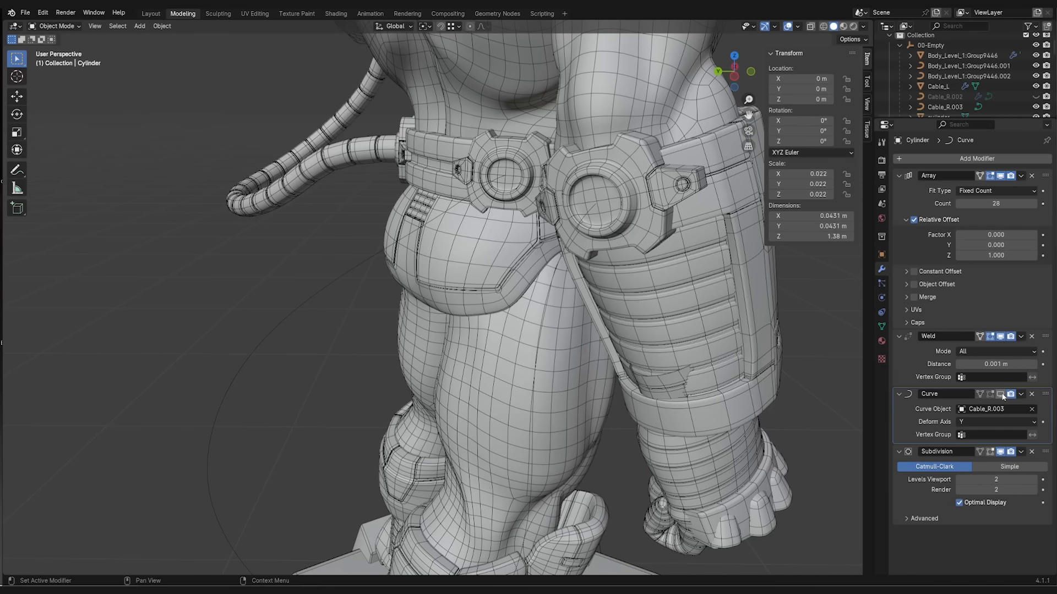
{"action": "left_click", "coordinate": [1000, 394]}
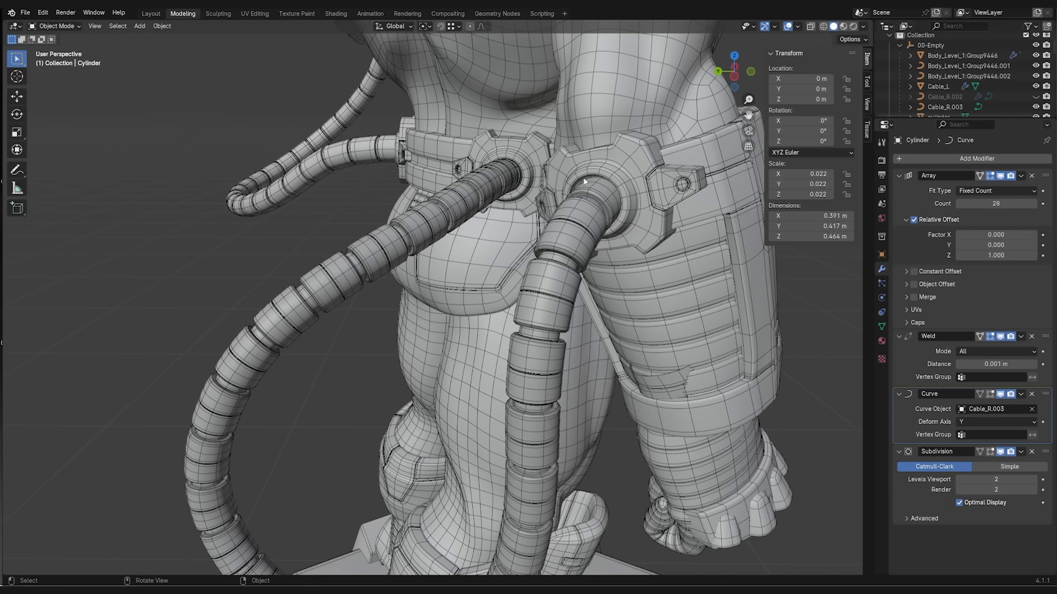
{"action": "middle_click_drag", "start_coordinate": [527, 287], "coordinate": [230, 299]}
{"action": "scroll", "coordinate": [484, 306], "scroll_direction": "down", "scroll_amount": 3}
{"action": "middle_click_drag", "start_coordinate": [409, 261], "coordinate": [503, 289]}
- Undo the recent groove edits on the cable segment and return to the full scene in Object Mode
{"action": "key", "text": "Tab"}
{"action": "key", "text": "ctrl+z"}
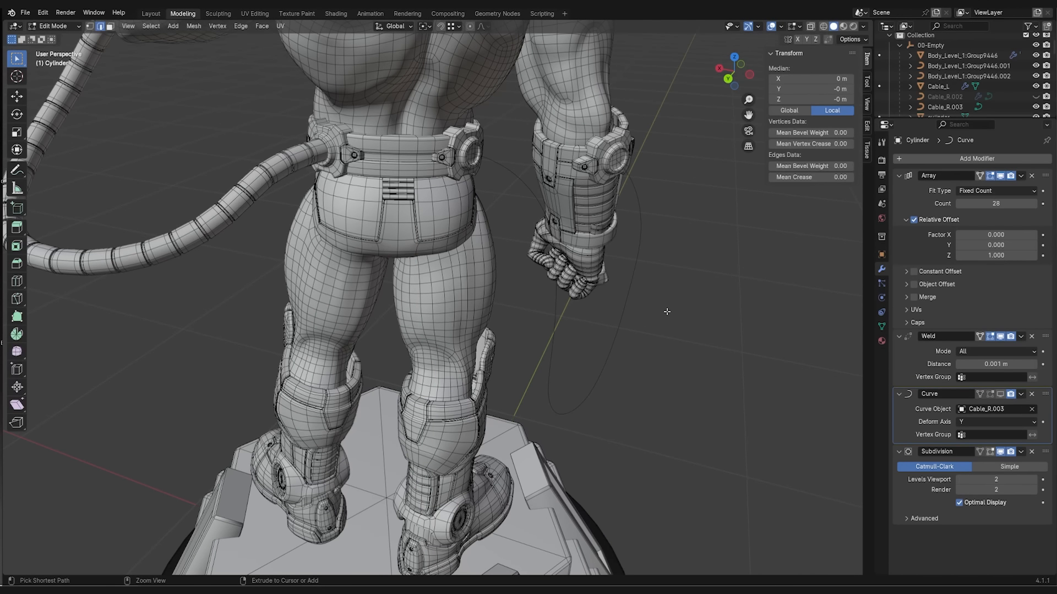
{"action": "scroll", "coordinate": [658, 321], "scroll_direction": "down", "scroll_amount": 4}
{"action": "key", "text": "KP_Divide"}
{"action": "key", "text": "ctrl+z"}
{"action": "key", "text": "ctrl+z"}
{"action": "key", "text": "ctrl+z"}
{"action": "key", "text": "ctrl+z"}
{"action": "key", "text": "ctrl+z"}
{"action": "key", "text": "ctrl+z"}
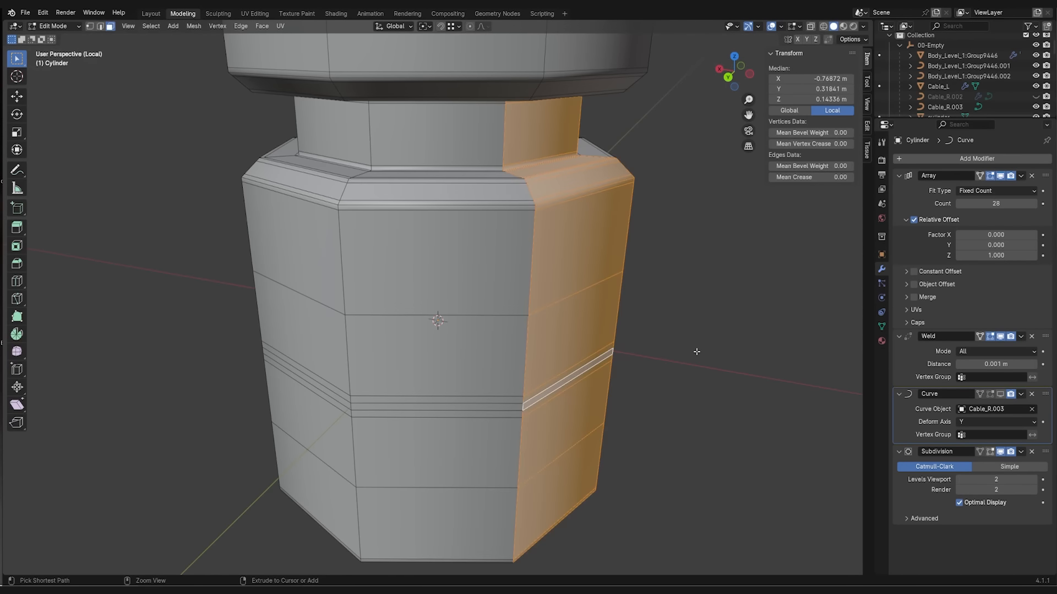
{"action": "key", "text": "KP_Divide"}
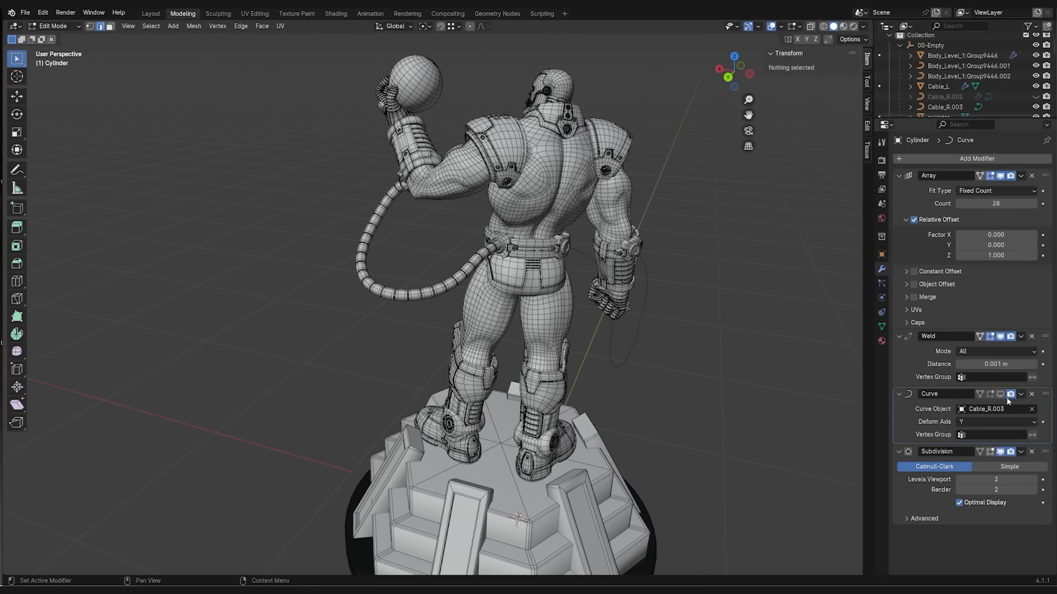
{"action": "key", "text": "Tab"}
{"action": "scroll", "coordinate": [712, 321], "scroll_direction": "up", "scroll_amount": 4}
{"action": "middle_click_drag", "start_coordinate": [710, 333], "coordinate": [665, 320]}
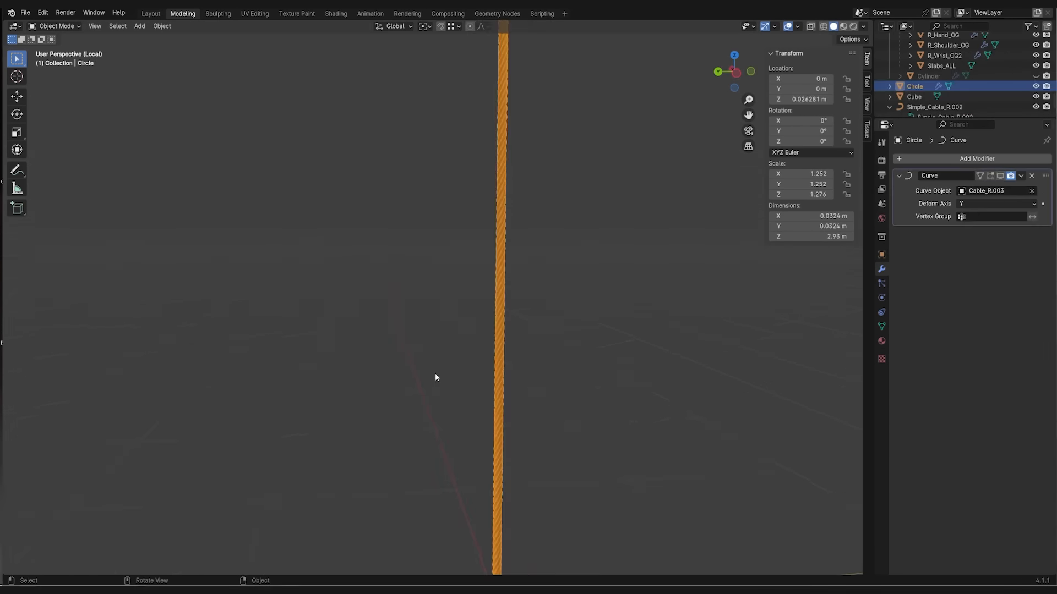
- Select the twisted rope, leave local view and enable its Curve modifier in the viewport so it follows Cable_R.003
{"action": "left_click", "coordinate": [576, 342]}
{"action": "scroll", "coordinate": [568, 372], "scroll_direction": "down", "scroll_amount": 1}
{"action": "middle_click_drag", "start_coordinate": [557, 378], "coordinate": [440, 340], "text": "shift"}
{"action": "scroll", "coordinate": [395, 325], "scroll_direction": "up", "scroll_amount": 5}
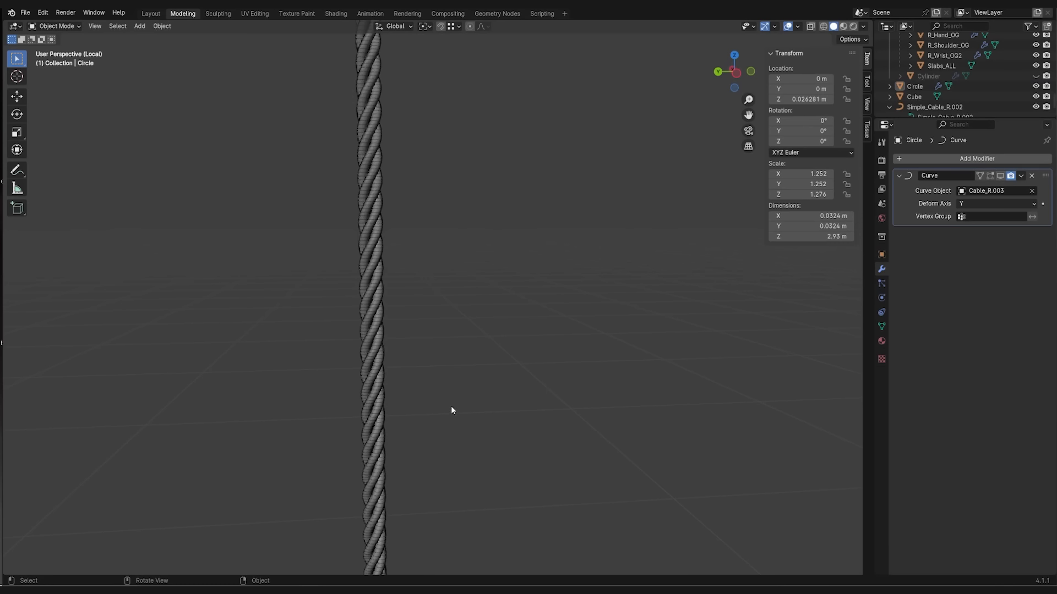
{"action": "middle_click_drag", "start_coordinate": [431, 311], "coordinate": [533, 346], "text": "shift"}
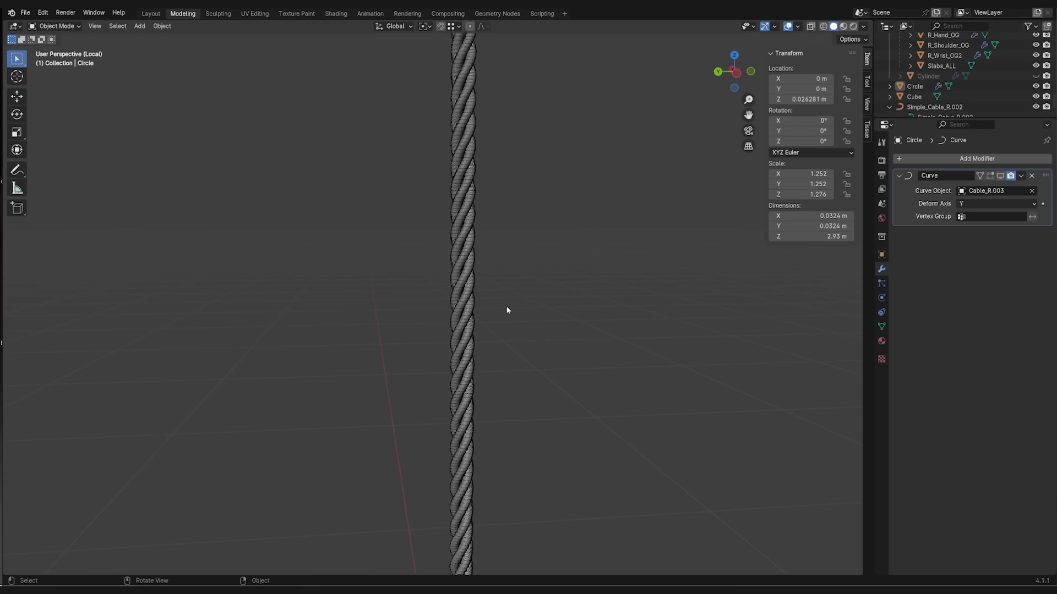
{"action": "left_click", "coordinate": [462, 239]}
{"action": "key", "text": "slash"}
{"action": "middle_click_drag", "start_coordinate": [590, 340], "coordinate": [676, 307]}
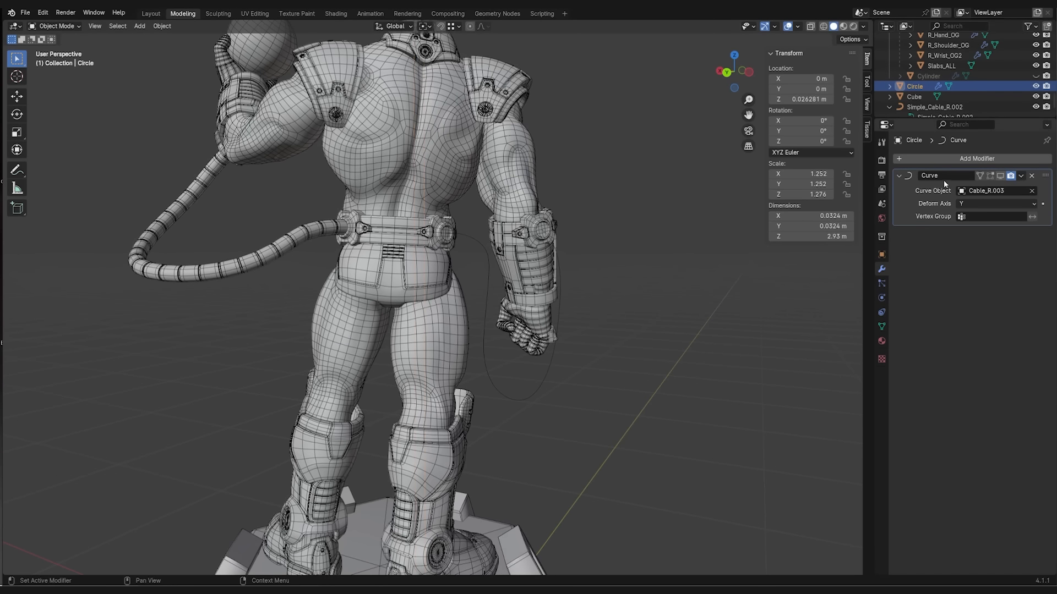
{"action": "left_click", "coordinate": [1000, 176]}
{"action": "scroll", "coordinate": [566, 317], "scroll_direction": "up", "scroll_amount": 5}
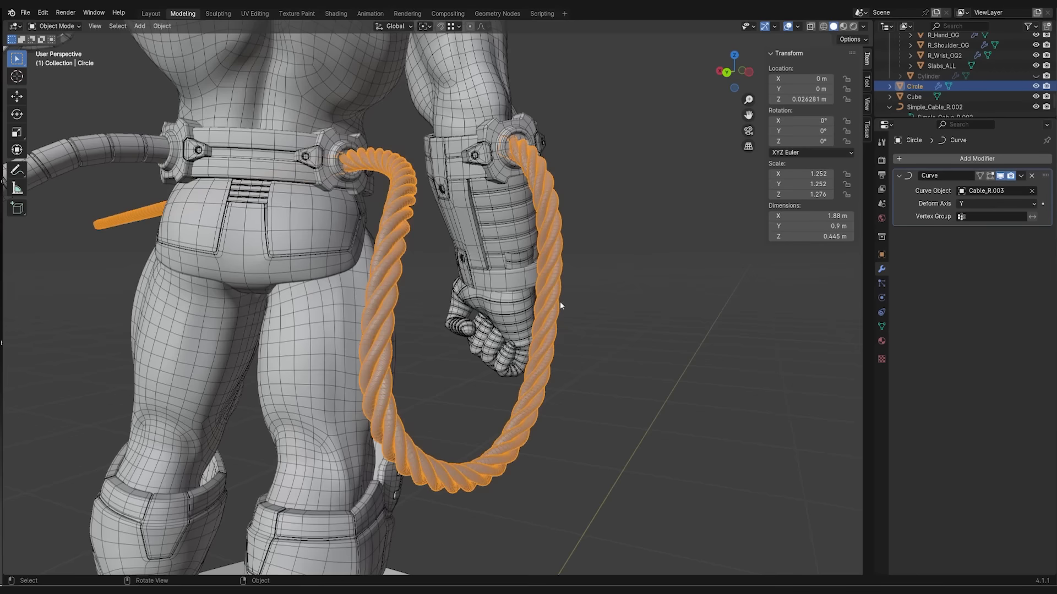
- Deselect the rope and inspect how the cable runs between the figure's hip and forearm sockets
{"action": "middle_click_drag", "start_coordinate": [634, 380], "coordinate": [580, 386]}
{"action": "left_click", "coordinate": [780, 335]}
{"action": "middle_click_drag", "start_coordinate": [738, 346], "coordinate": [502, 302]}
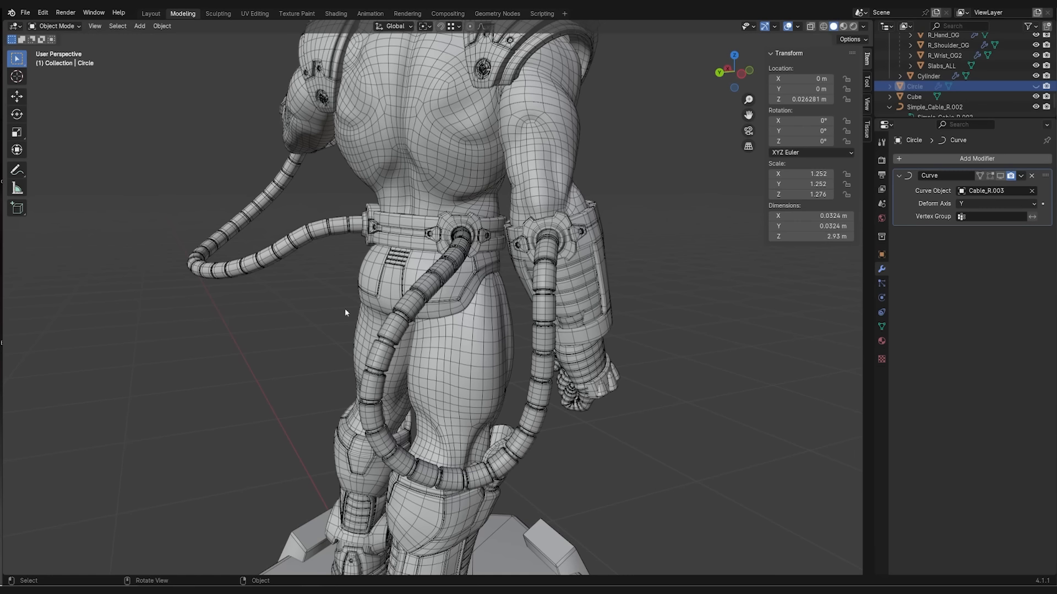
{"action": "middle_click_drag", "start_coordinate": [718, 329], "coordinate": [620, 335]}
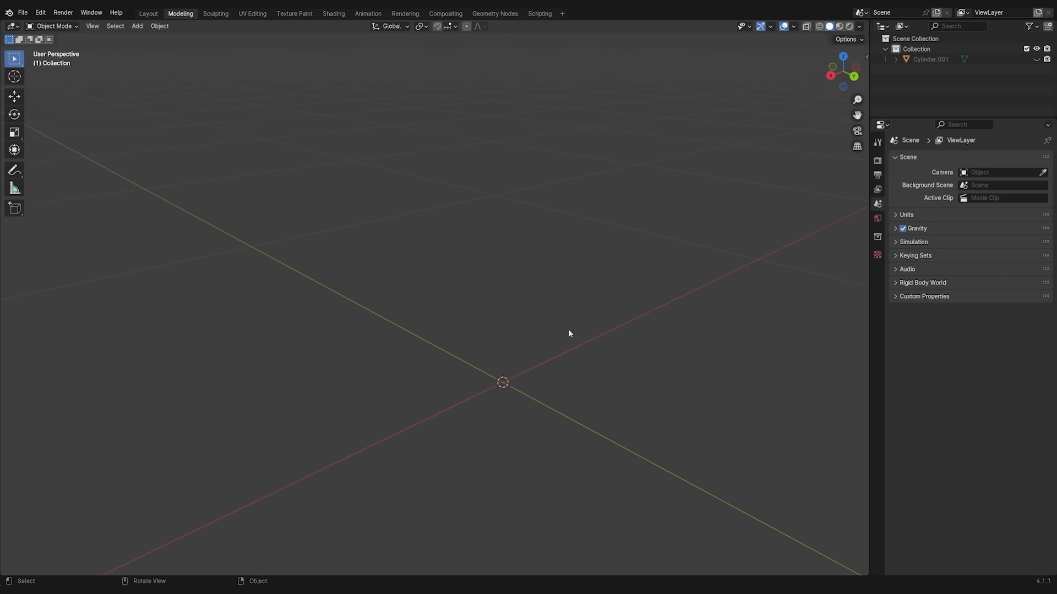
- Add a mesh cylinder with 8 vertices, a 1 m radius and a 2 m depth at the origin
{"action": "key", "text": "shift+a"}
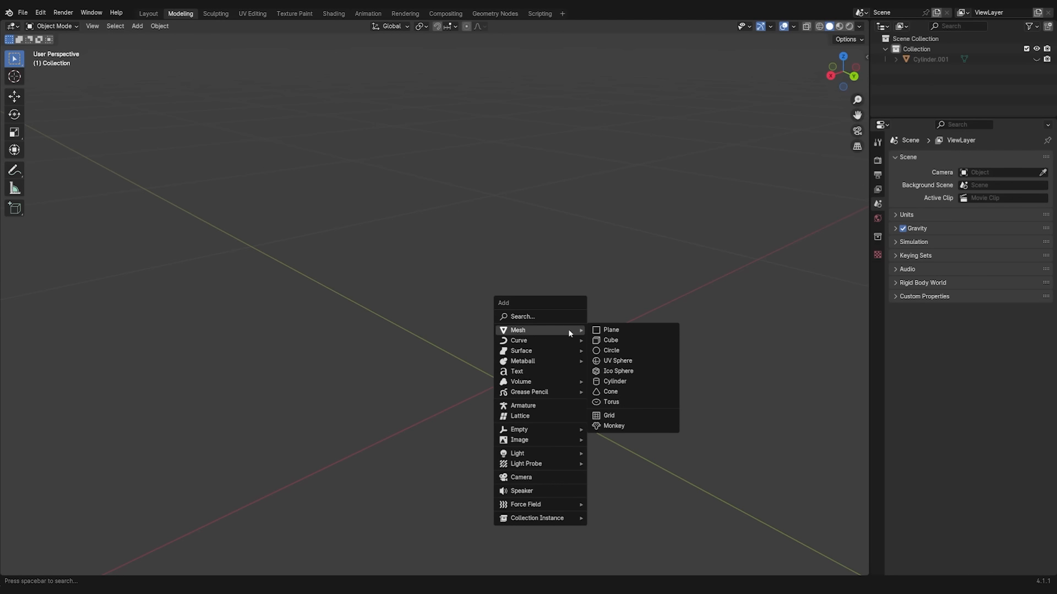
{"action": "left_click", "coordinate": [617, 380]}
{"action": "scroll", "coordinate": [616, 381], "scroll_direction": "down", "scroll_amount": 5}
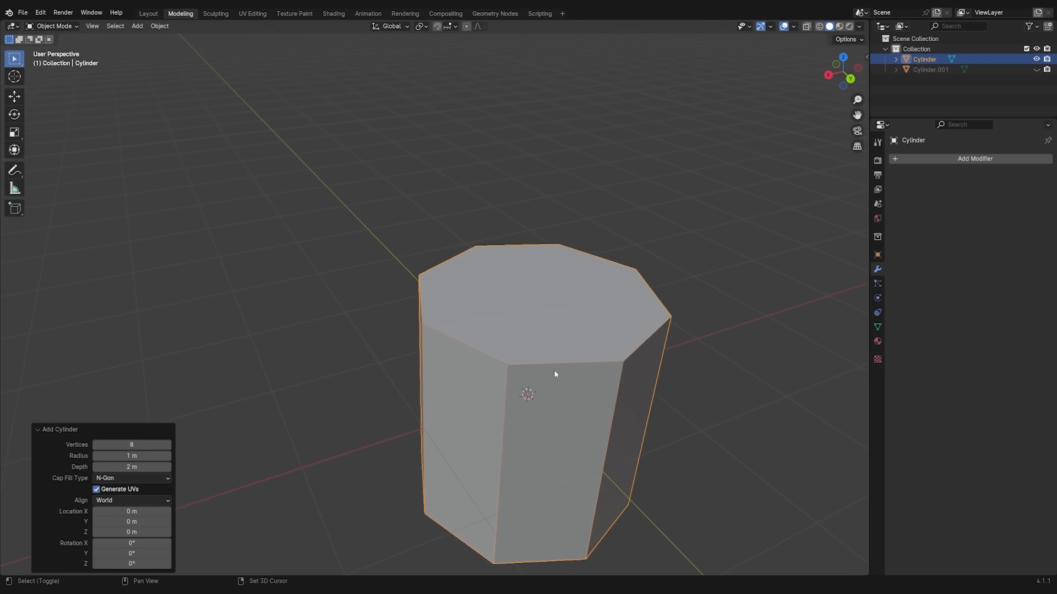
{"action": "middle_click_drag", "start_coordinate": [555, 374], "coordinate": [533, 329], "text": "shift"}
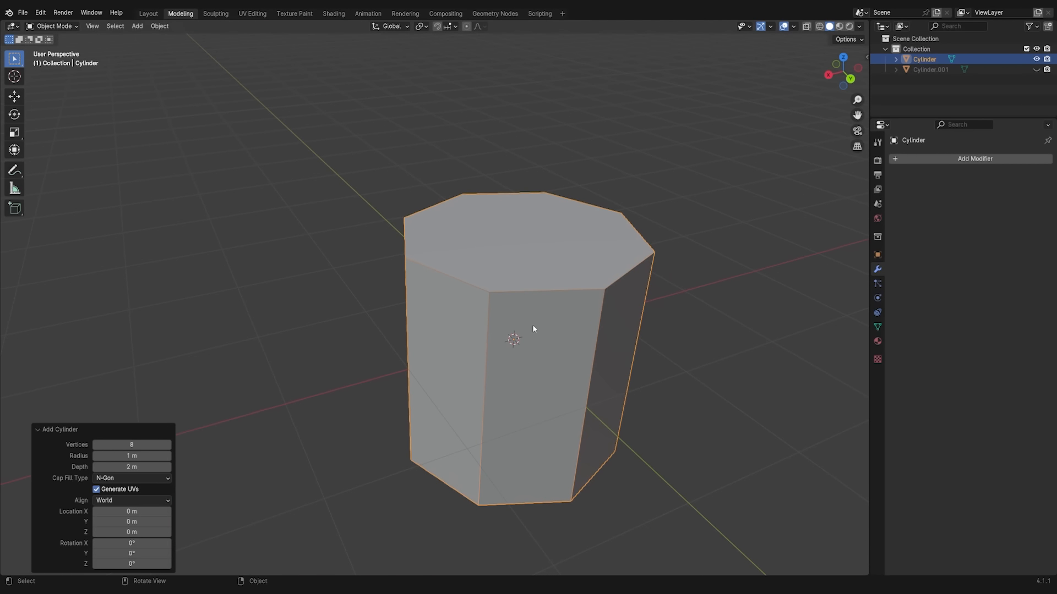
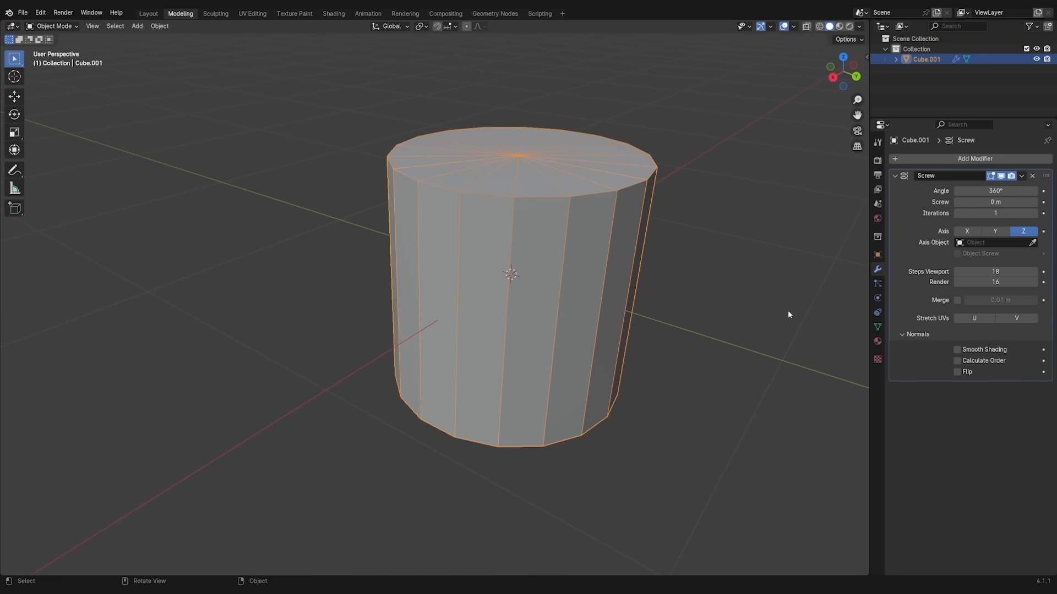
- Set the Screw modifier's viewport steps on Cube.001 to 24
{"action": "left_click", "coordinate": [1033, 272]}
{"action": "left_click", "coordinate": [1033, 272]}
{"action": "left_click", "coordinate": [1033, 272]}
{"action": "left_click", "coordinate": [1033, 272]}
{"action": "left_click", "coordinate": [1033, 272]}
{"action": "left_click", "coordinate": [1033, 272]}
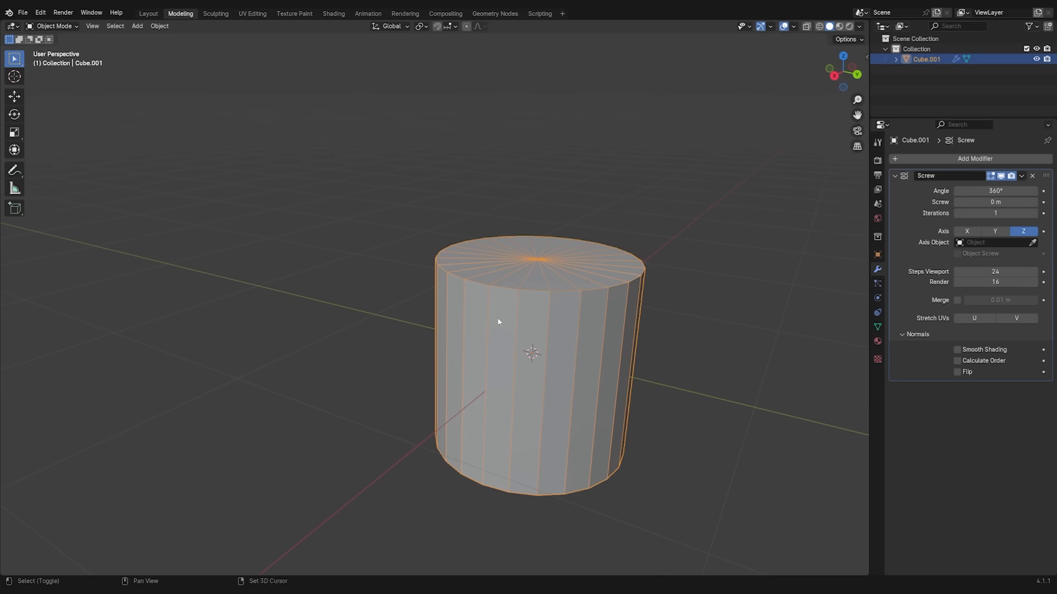
{"action": "middle_click_drag", "start_coordinate": [558, 322], "coordinate": [567, 315]}
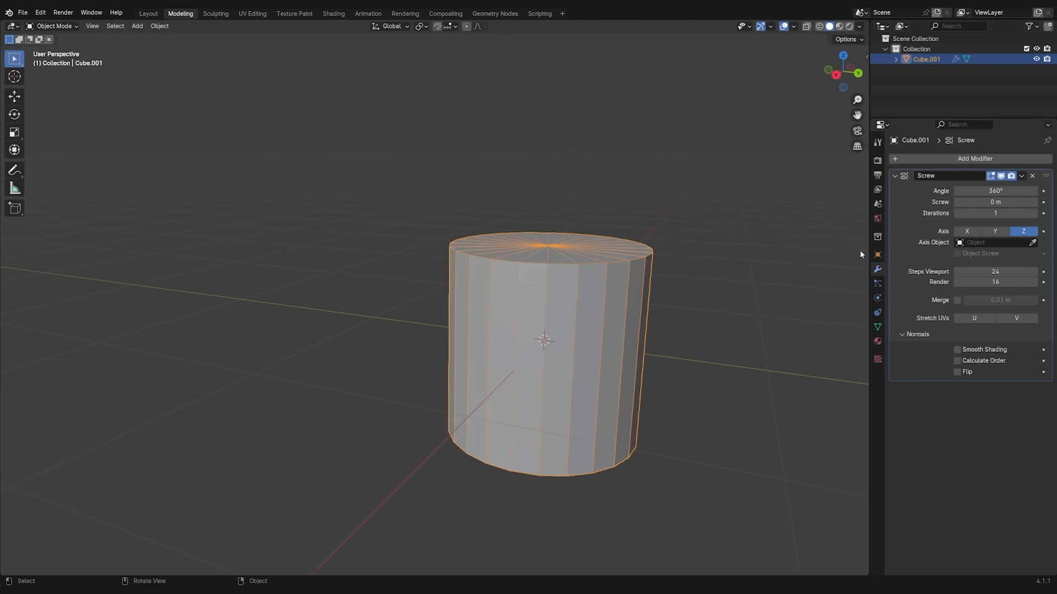
{"action": "middle_click_drag", "start_coordinate": [553, 292], "coordinate": [795, 262]}
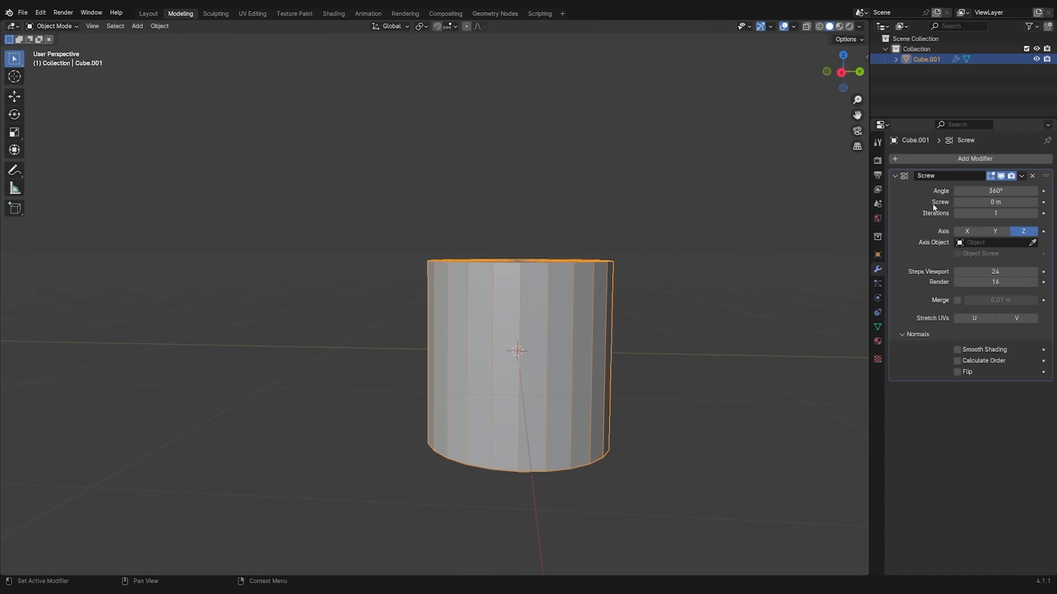
- Hide the Screw result in the viewport and raise the profile's top vertices about 0.71 m along global Z
{"action": "left_click", "coordinate": [1001, 176]}
{"action": "middle_click_drag", "start_coordinate": [637, 307], "coordinate": [608, 331]}
{"action": "key", "text": "Tab"}
{"action": "key", "text": "Tab"}
{"action": "key", "text": "Tab"}
{"action": "key", "text": "q"}
{"action": "key", "text": "1"}
{"action": "left_click_drag", "start_coordinate": [456, 233], "coordinate": [703, 303]}
{"action": "key", "text": "g"}
{"action": "key", "text": "z"}
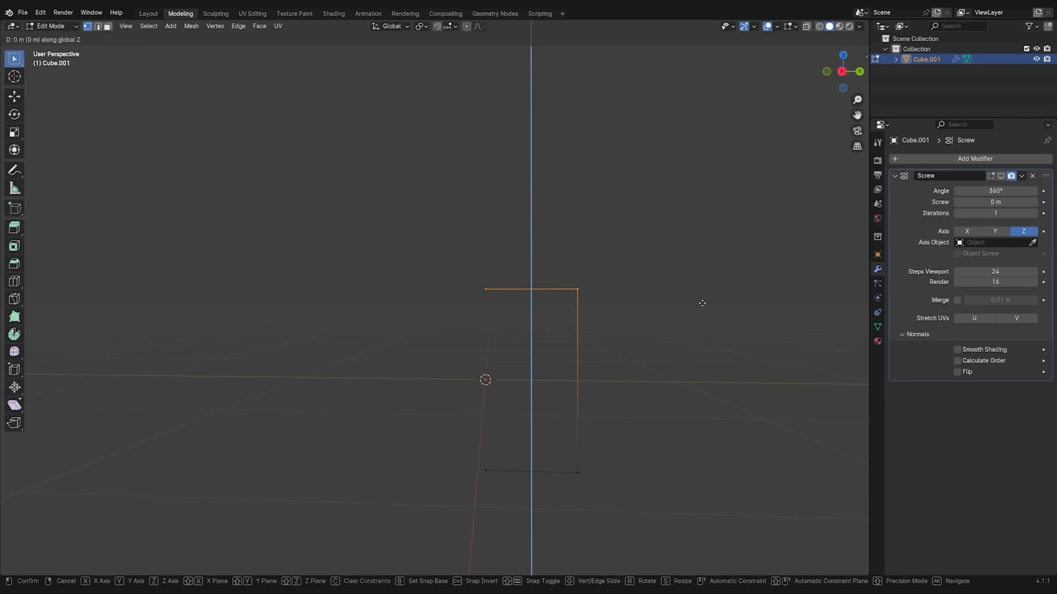
{"action": "left_click", "coordinate": [691, 170]}
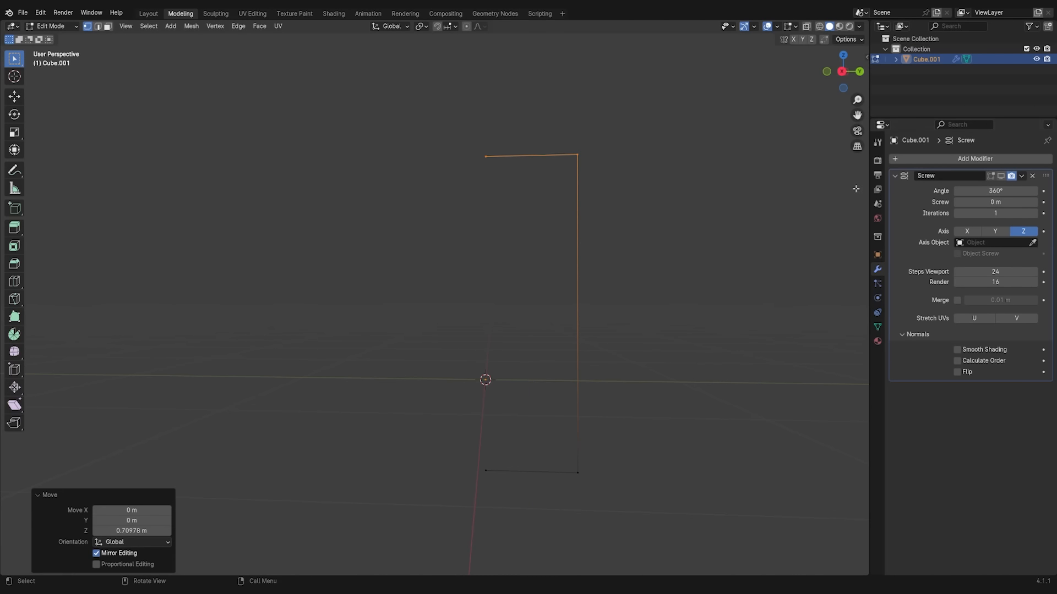
- Show the Screw modifier's result in Edit Mode again and return to Object Mode
{"action": "left_click", "coordinate": [991, 176]}
{"action": "middle_click_drag", "start_coordinate": [644, 341], "coordinate": [579, 389]}
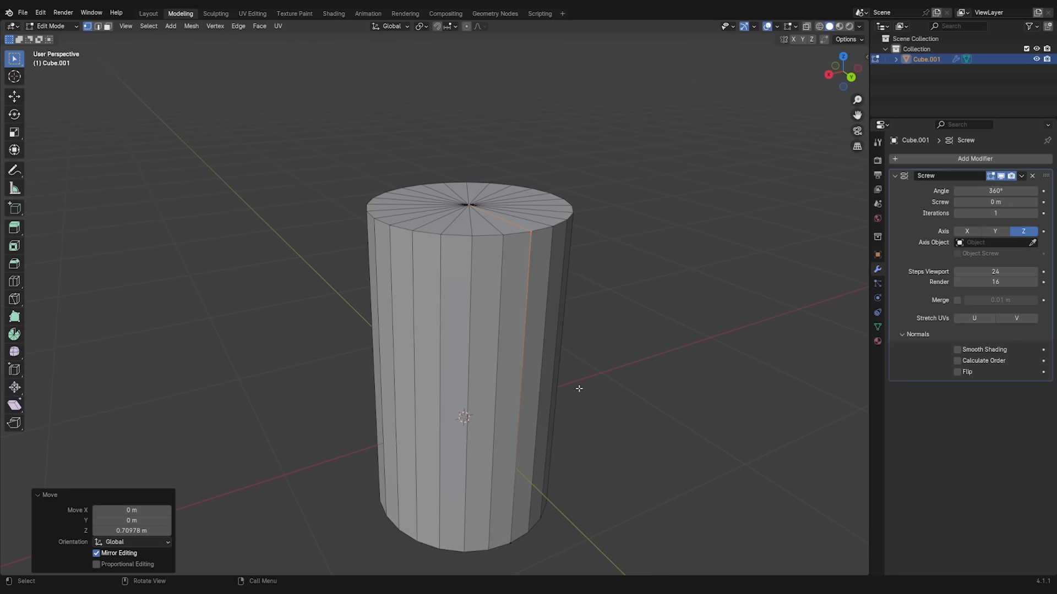
{"action": "key", "text": "Tab"}
{"action": "scroll", "coordinate": [565, 346], "scroll_direction": "down", "scroll_amount": 1}
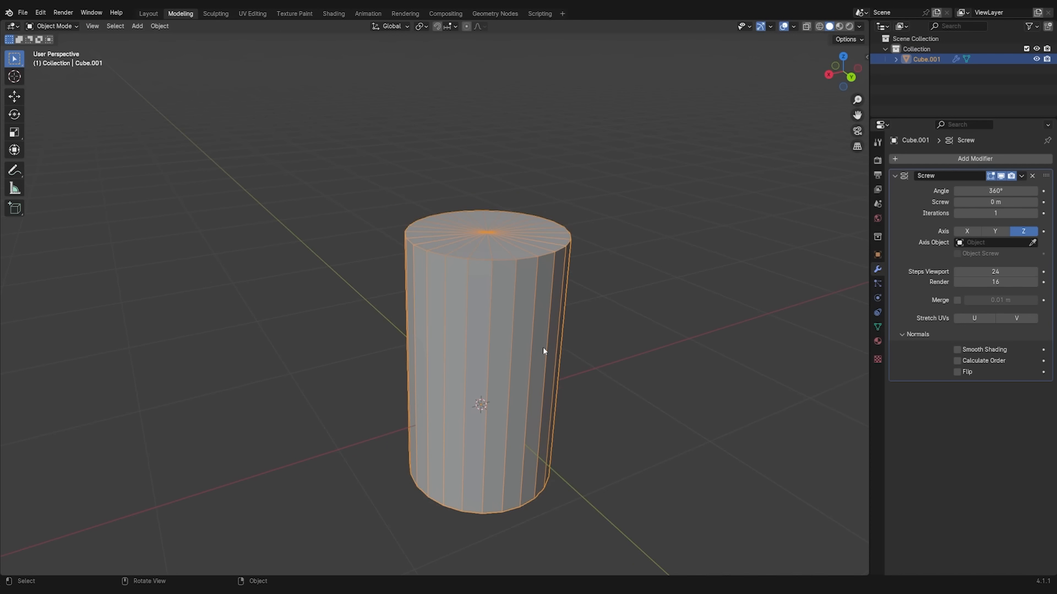
- Duplicate the cylinder and place the copy horizontally through the upright one, moving it about -0.48 m along Y
{"action": "key", "text": "shift+d"}
{"action": "key", "text": "r"}
{"action": "middle_click_drag", "start_coordinate": [621, 457], "coordinate": [626, 432]}
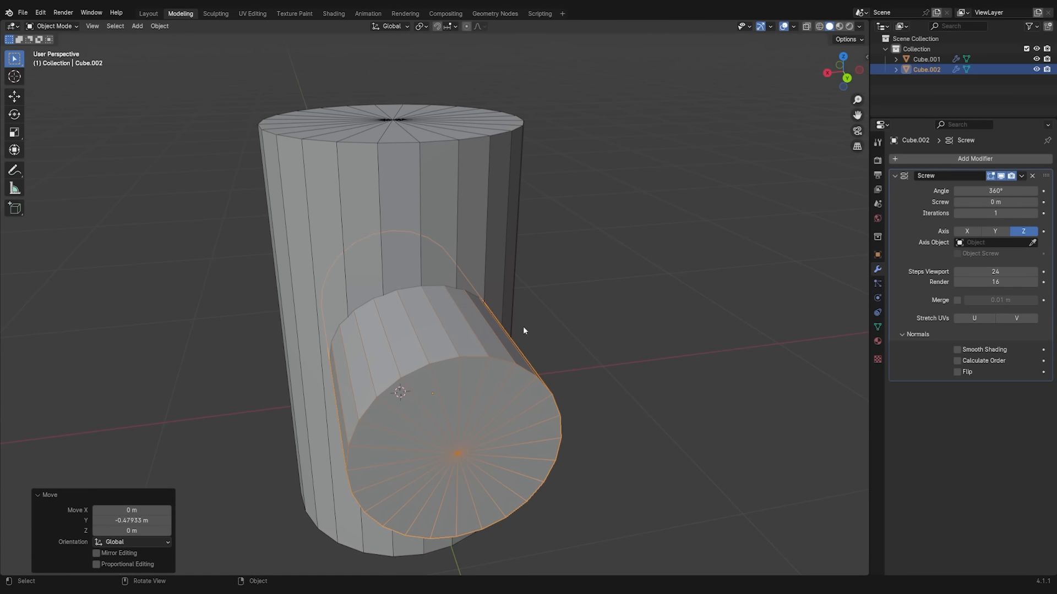
{"action": "middle_click_drag", "start_coordinate": [478, 348], "coordinate": [523, 336]}
{"action": "scroll", "coordinate": [523, 336], "scroll_direction": "up", "scroll_amount": 1}
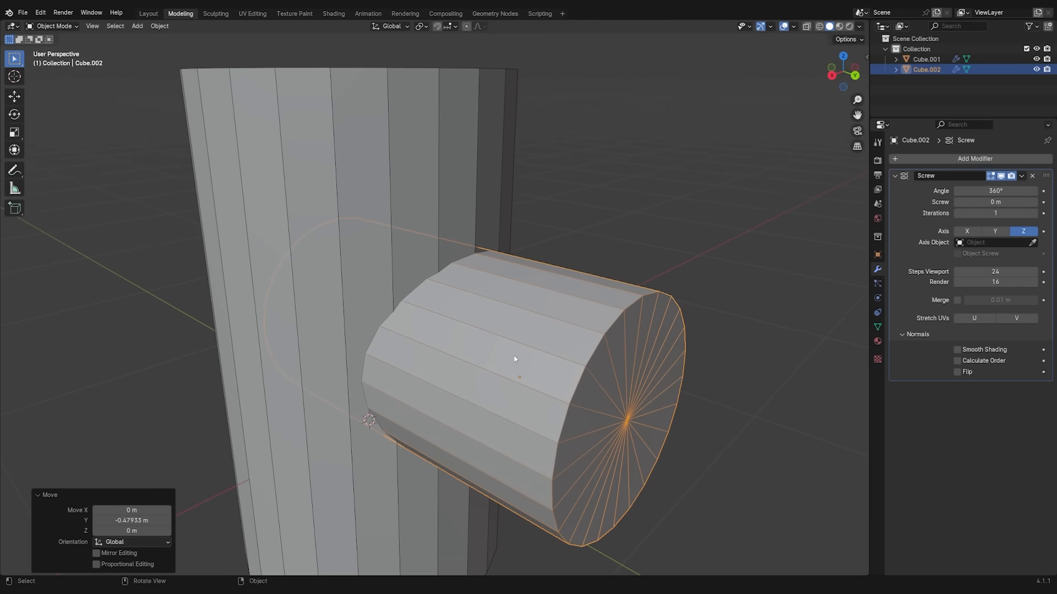
- Add a Boolean modifier to the upright cylinder, set to Difference with Cube.002 as the cutter
{"action": "scroll", "coordinate": [515, 359], "scroll_direction": "down", "scroll_amount": 2}
{"action": "left_click", "coordinate": [450, 220]}
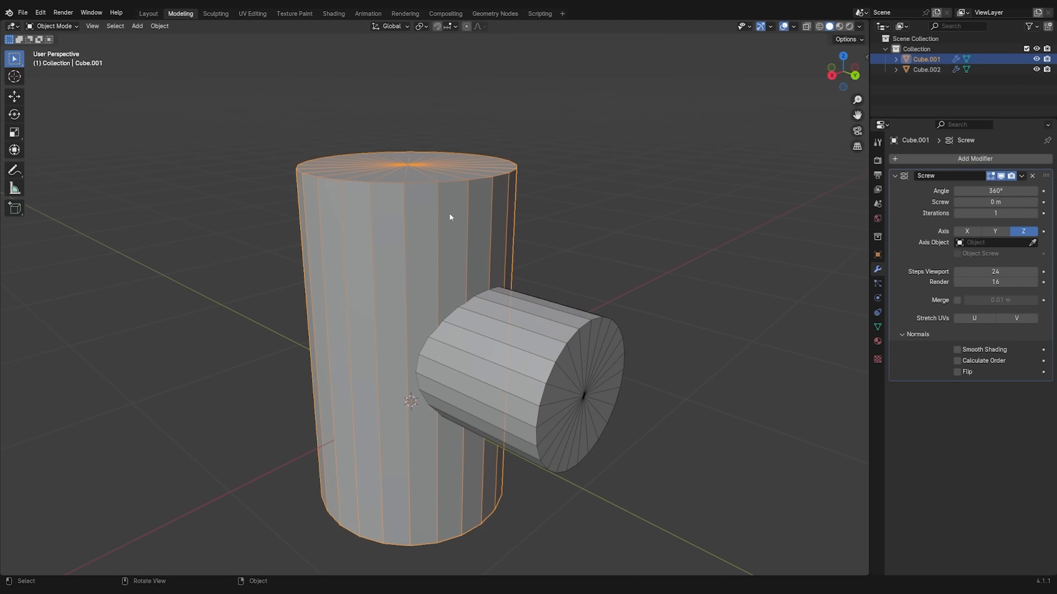
{"action": "left_click", "coordinate": [956, 160]}
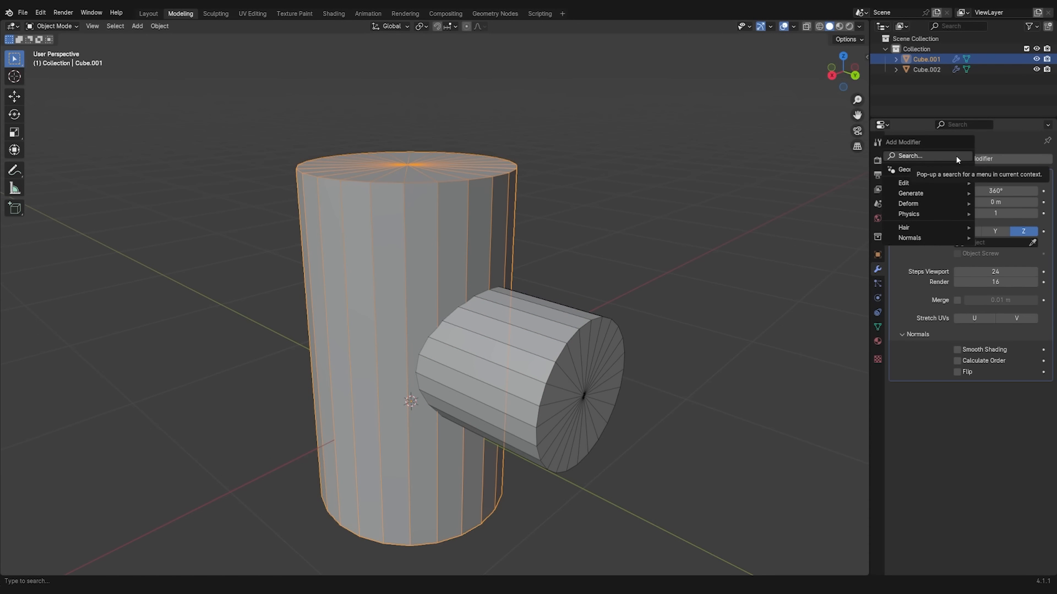
{"action": "type", "text": "boo"}
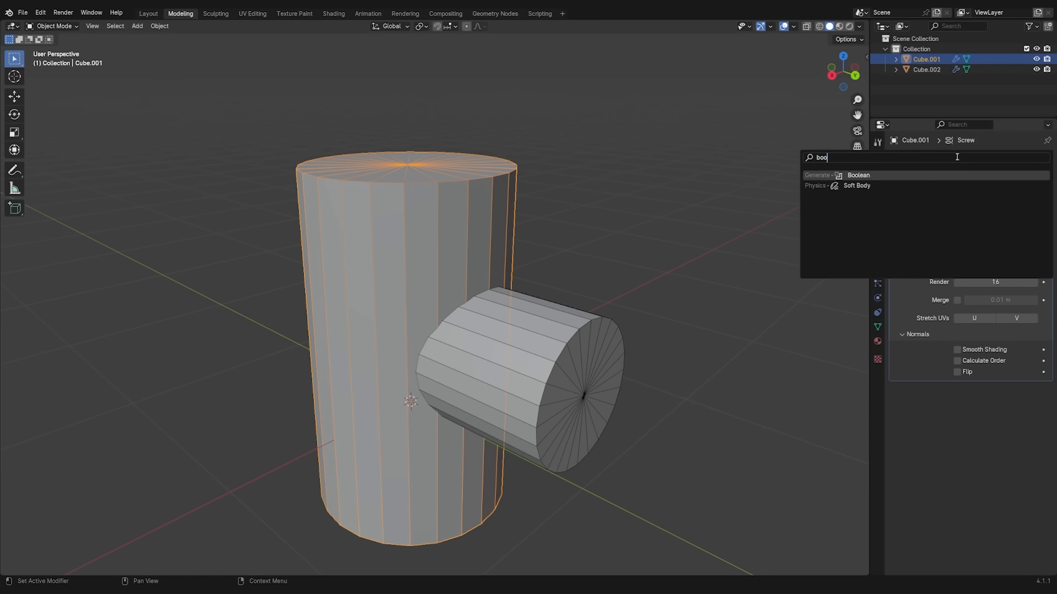
{"action": "key", "text": "Return"}
{"action": "left_click", "coordinate": [1032, 429]}
{"action": "left_click", "coordinate": [550, 344]}
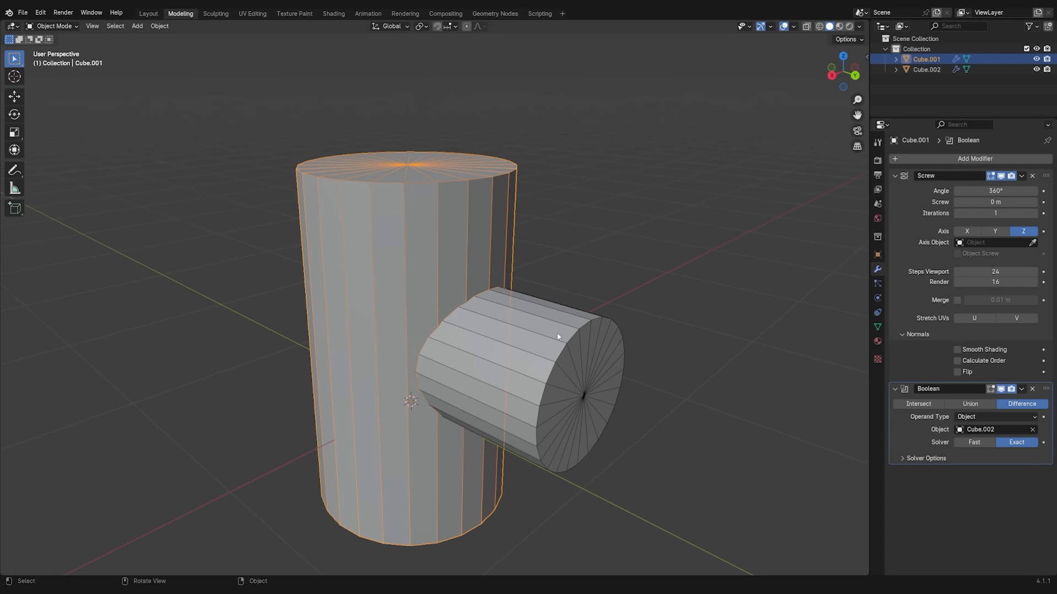
- Hide the cutter Cube.002 in the viewport and inspect the hole cut into the upright cylinder
{"action": "left_click", "coordinate": [1037, 59]}
{"action": "left_click", "coordinate": [1037, 59]}
{"action": "left_click", "coordinate": [1036, 70]}
{"action": "middle_click_drag", "start_coordinate": [498, 297], "coordinate": [437, 308]}
{"action": "middle_click_drag", "start_coordinate": [509, 424], "coordinate": [381, 209]}
{"action": "middle_click_drag", "start_coordinate": [394, 257], "coordinate": [385, 224]}
{"action": "scroll", "coordinate": [518, 319], "scroll_direction": "up", "scroll_amount": 2}
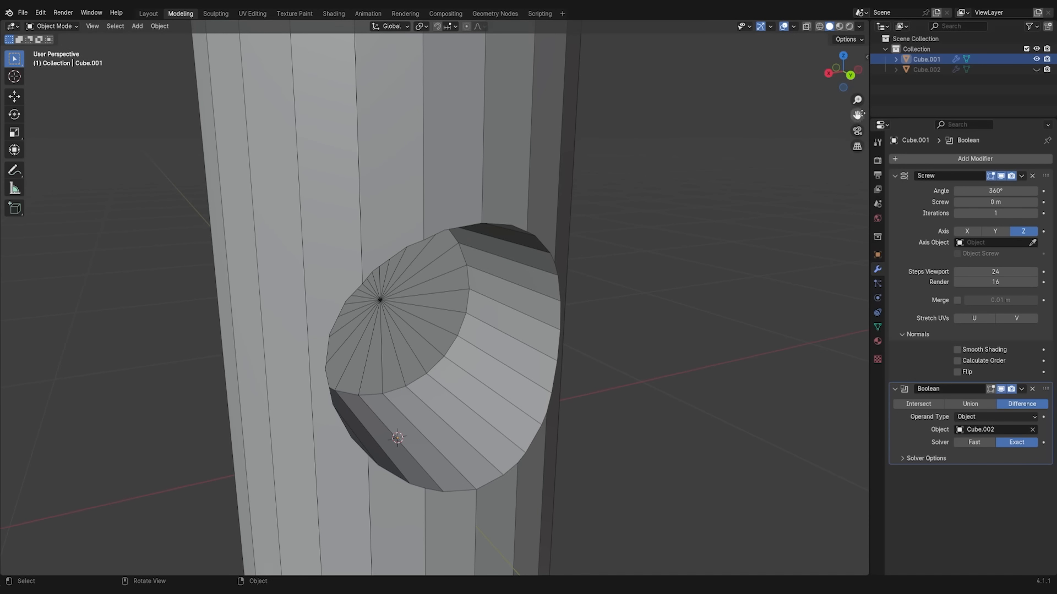
- Set the Screw modifier's viewport steps on the hidden cutter Cube.002 to 16 and inspect the hole
{"action": "left_click", "coordinate": [927, 69]}
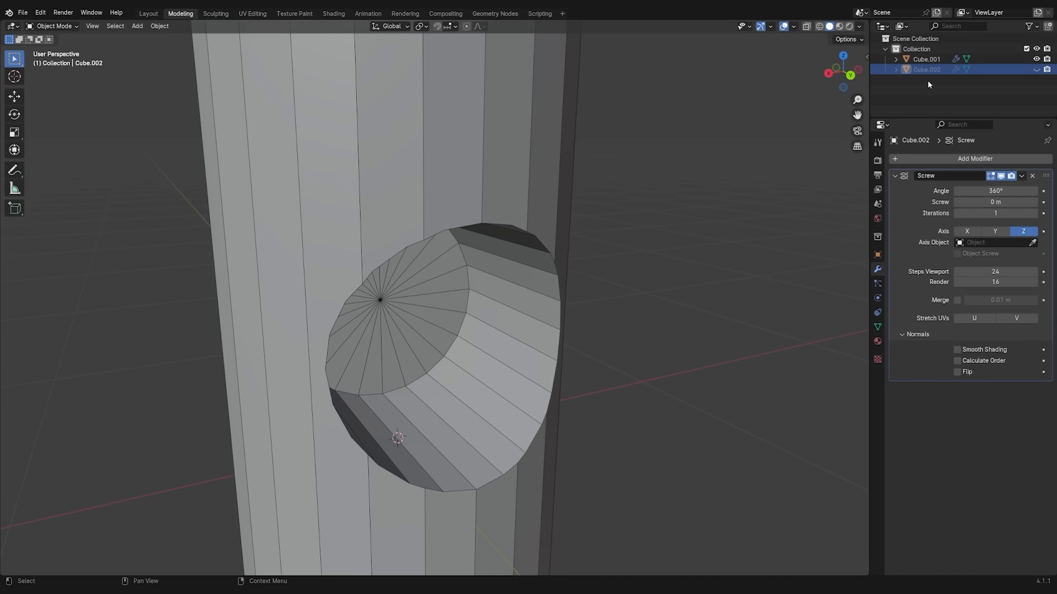
{"action": "left_click_drag", "start_coordinate": [973, 272], "coordinate": [957, 275]}
{"action": "left_click", "coordinate": [957, 273]}
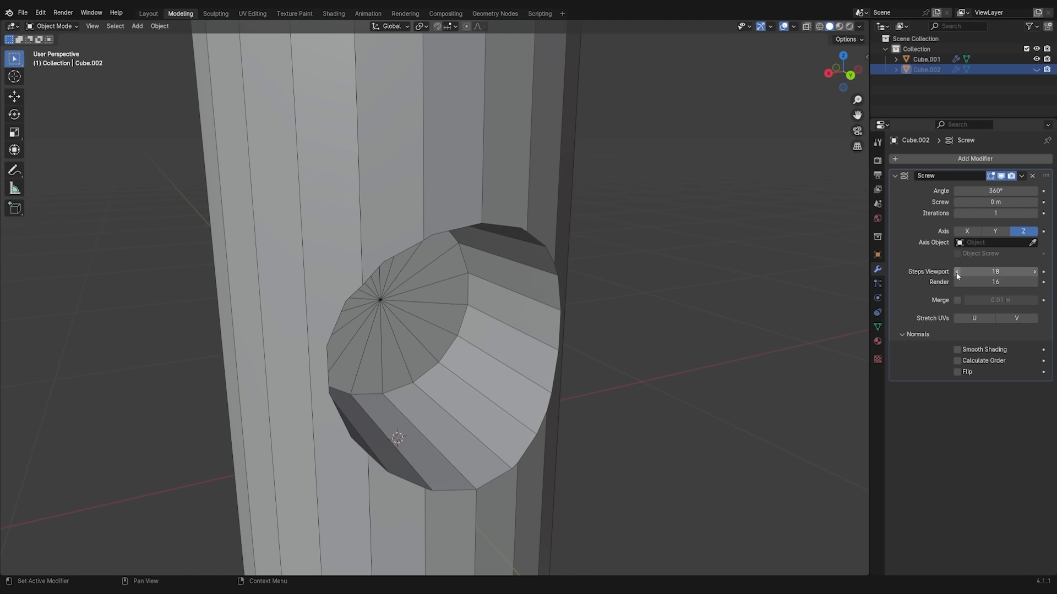
{"action": "left_click", "coordinate": [957, 273]}
{"action": "left_click", "coordinate": [957, 273]}
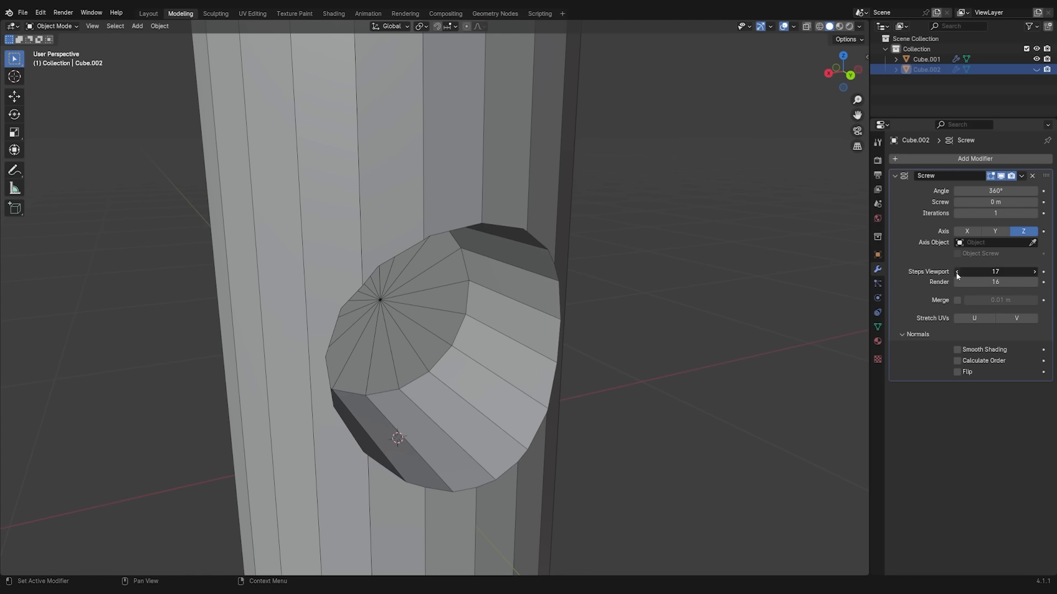
{"action": "middle_click_drag", "start_coordinate": [514, 245], "coordinate": [536, 256]}
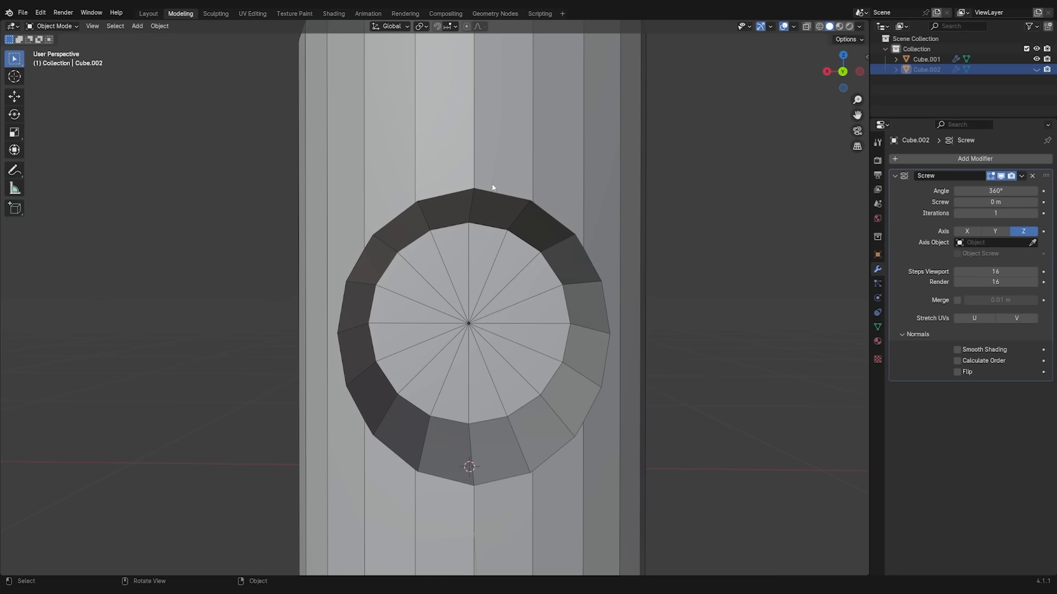
{"action": "middle_click_drag", "start_coordinate": [492, 187], "coordinate": [555, 212]}
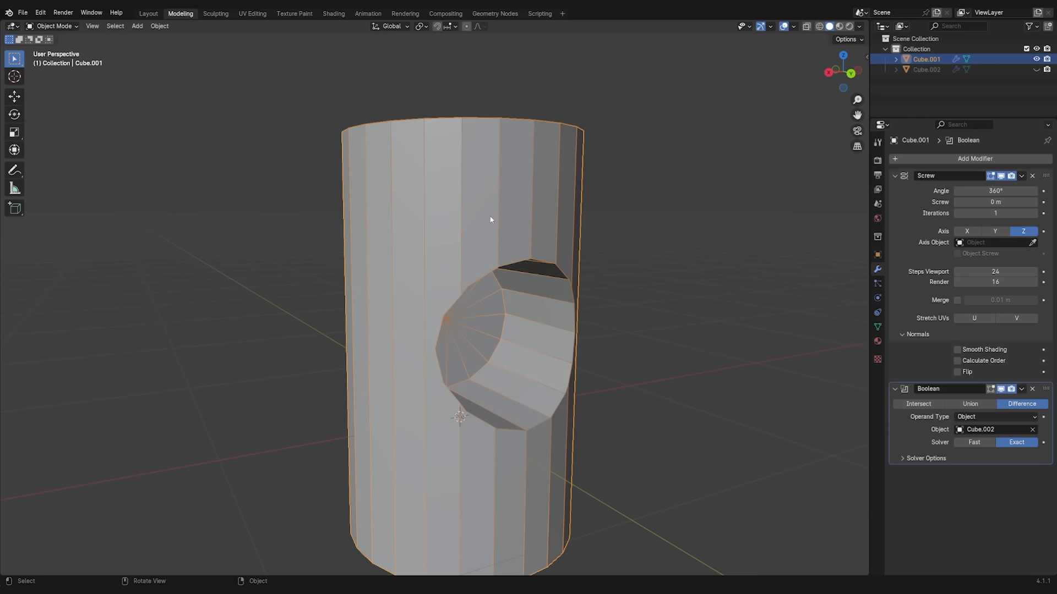
- Turn off the display of the Screw and Boolean modifiers on Cube.001 to expose the bare profile
{"action": "middle_click_drag", "start_coordinate": [565, 233], "coordinate": [470, 197]}
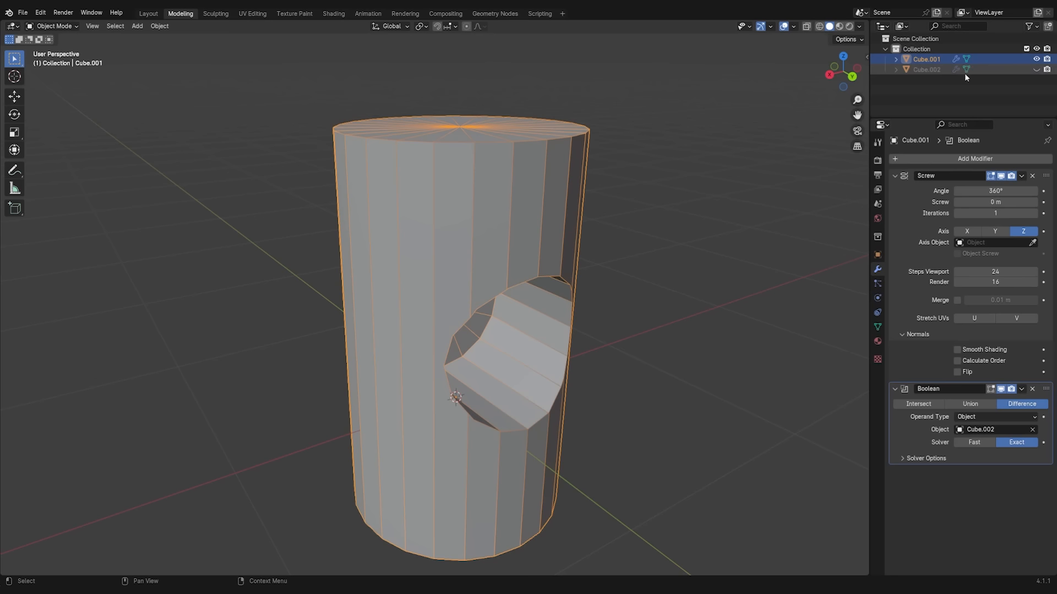
{"action": "left_click", "coordinate": [1001, 176]}
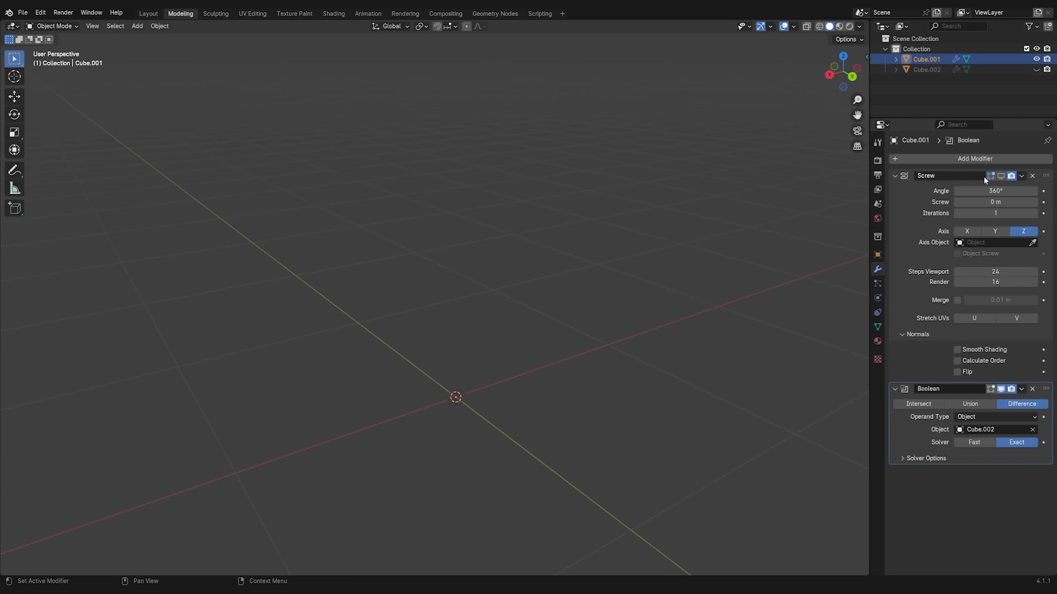
{"action": "middle_click_drag", "start_coordinate": [815, 253], "coordinate": [656, 272]}
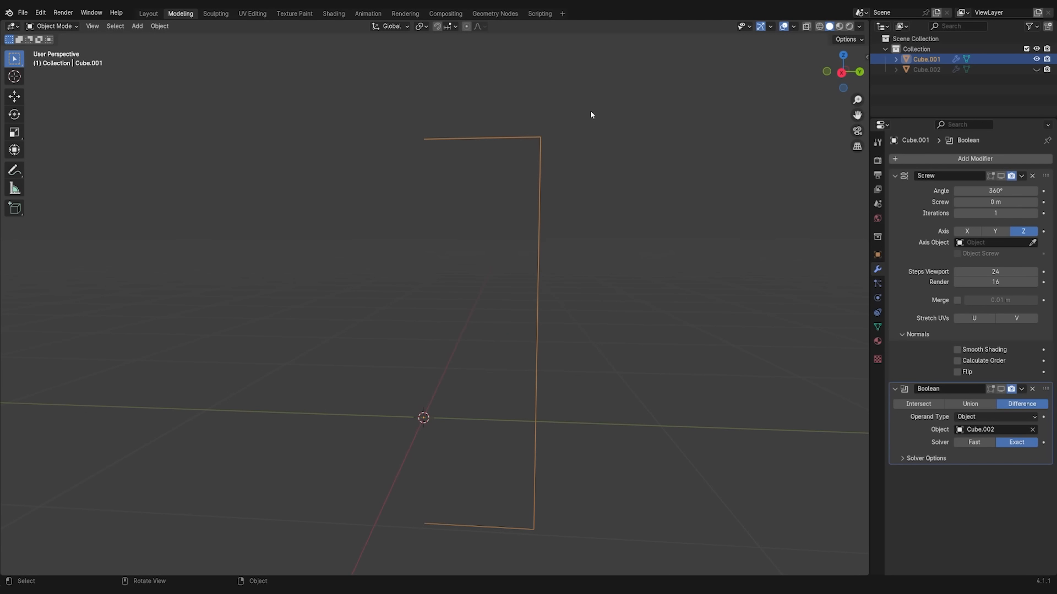
- Subdivide the profile's long vertical edge twice, with one cut per edge each time
{"action": "key", "text": "Tab"}
{"action": "left_click_drag", "start_coordinate": [568, 540], "coordinate": [496, 113]}
{"action": "right_click", "coordinate": [540, 206]}
{"action": "mouse_move", "coordinate": [539, 205]}
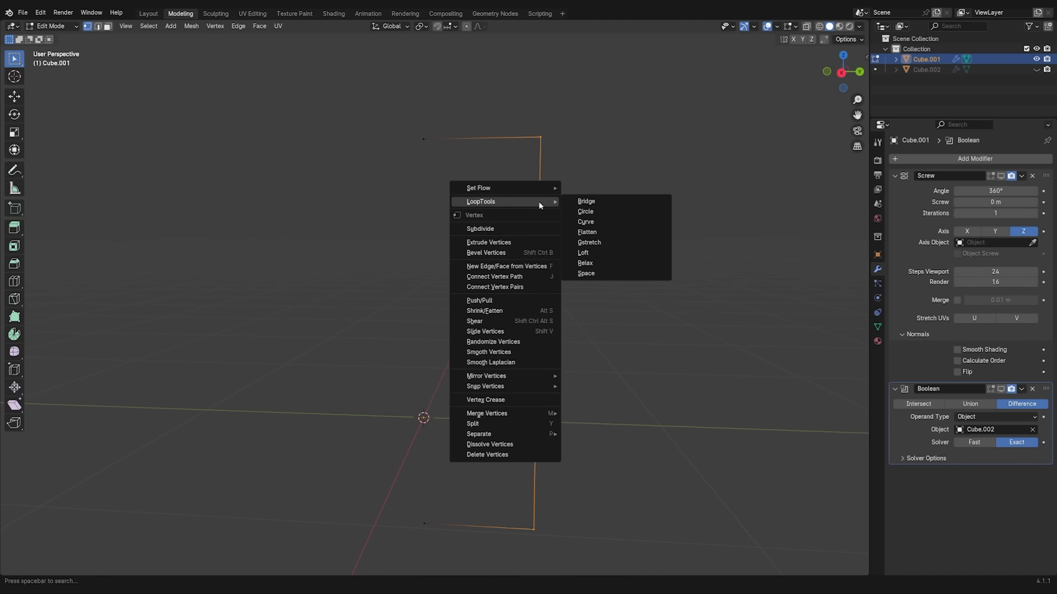
{"action": "left_click", "coordinate": [534, 227]}
{"action": "left_click", "coordinate": [630, 324]}
{"action": "left_click_drag", "start_coordinate": [603, 371], "coordinate": [488, 104]}
{"action": "left_click_drag", "start_coordinate": [597, 557], "coordinate": [496, 91]}
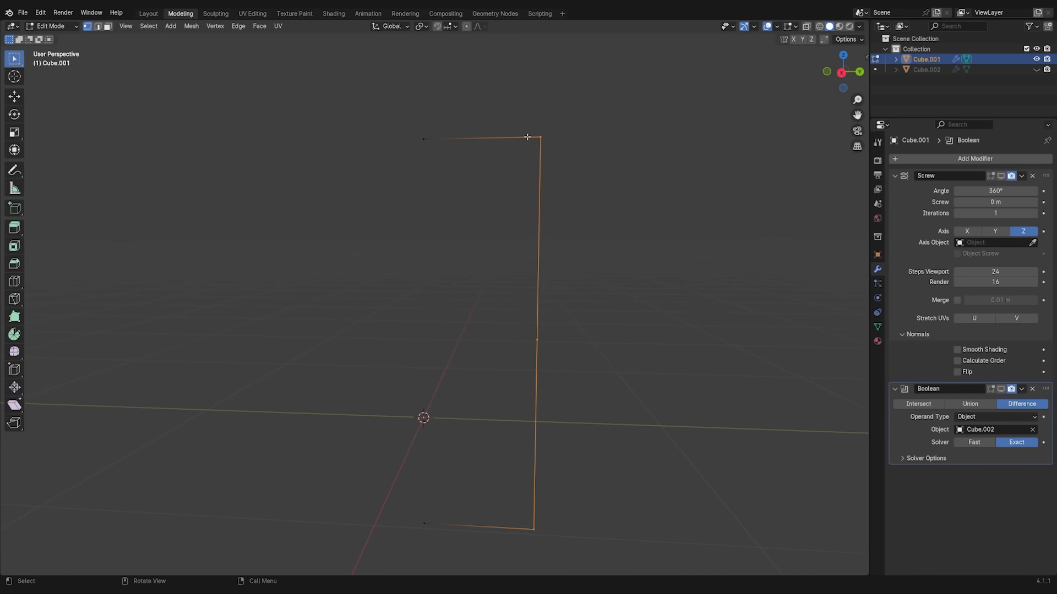
{"action": "right_click", "coordinate": [539, 147]}
{"action": "left_click", "coordinate": [516, 144]}
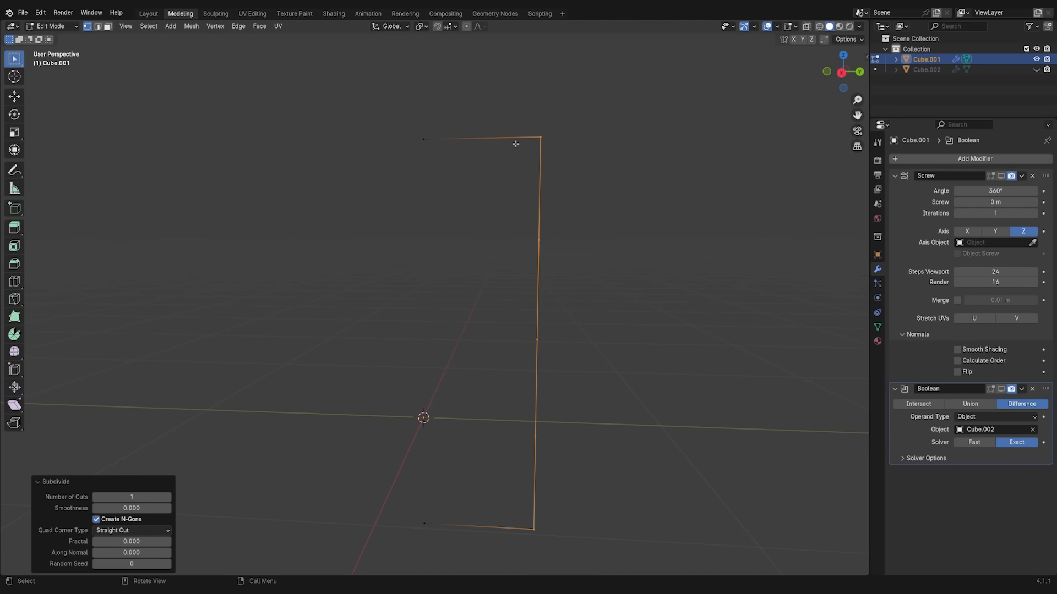
- Spread the new vertices apart along Z so the outer two sit near the profile's corners
{"action": "key", "text": "ctrl+KP_Subtract"}
{"action": "key", "text": "s"}
{"action": "key", "text": "z"}
{"action": "left_click", "coordinate": [658, 109]}
{"action": "left_click", "coordinate": [668, 236]}
{"action": "middle_click_drag", "start_coordinate": [667, 236], "coordinate": [620, 238]}
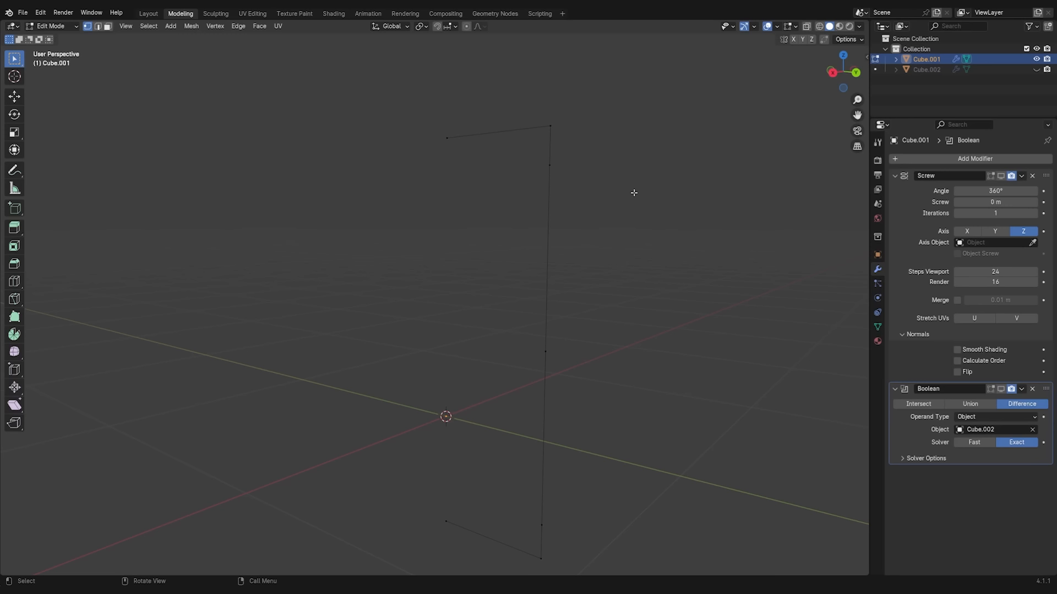
- Re-enable the Screw and Boolean modifiers in Edit Mode and move the profile's middle vertex up about 0.04 m along Z
{"action": "left_click", "coordinate": [991, 176]}
{"action": "left_click", "coordinate": [990, 389]}
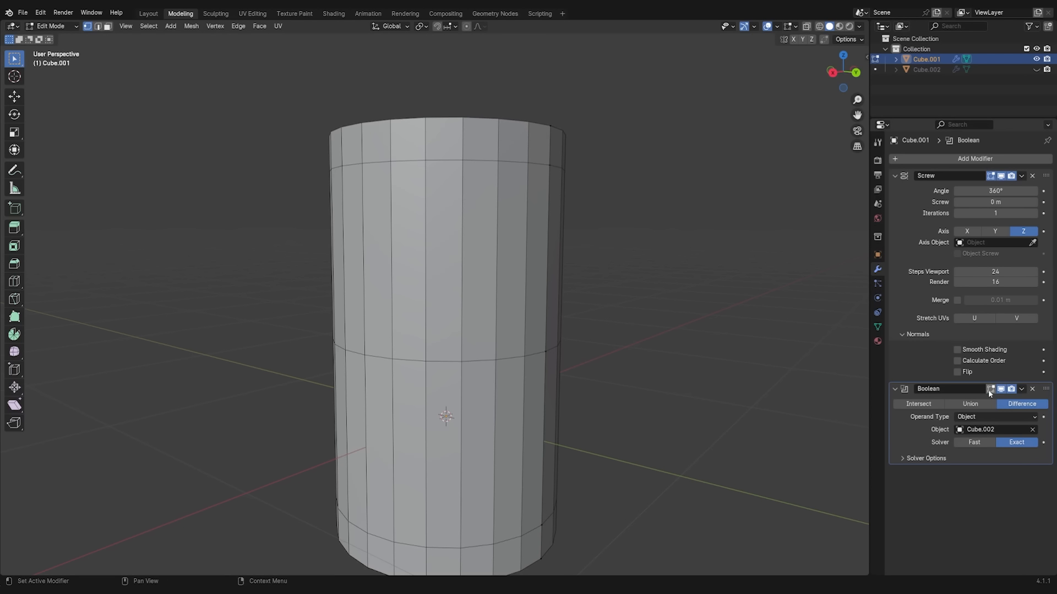
{"action": "key", "text": "g"}
{"action": "key", "text": "z"}
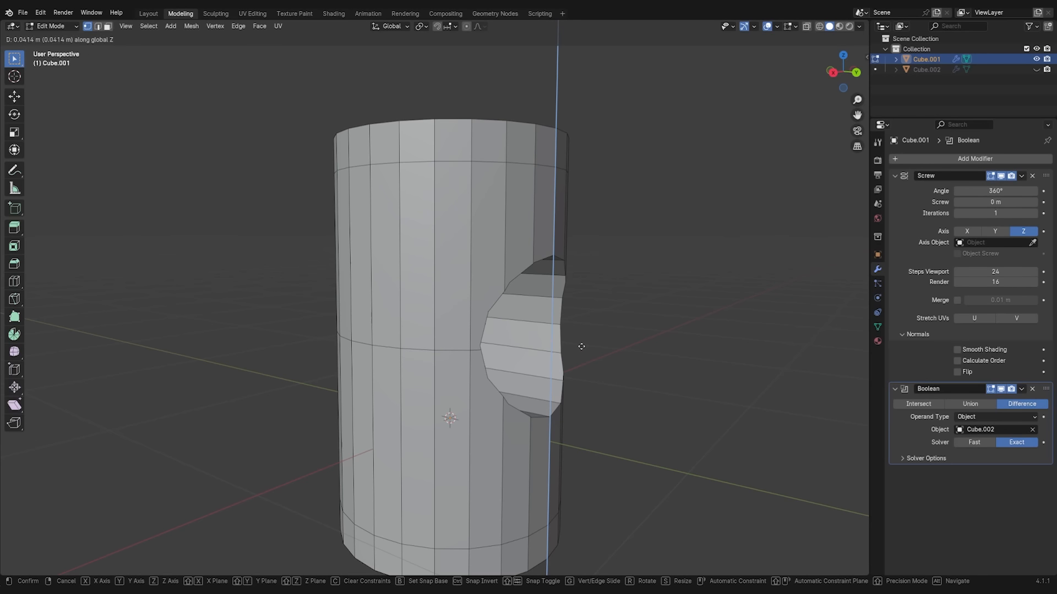
{"action": "left_click", "coordinate": [580, 343]}
{"action": "middle_click_drag", "start_coordinate": [590, 342], "coordinate": [684, 345]}
{"action": "key", "text": "Tab"}
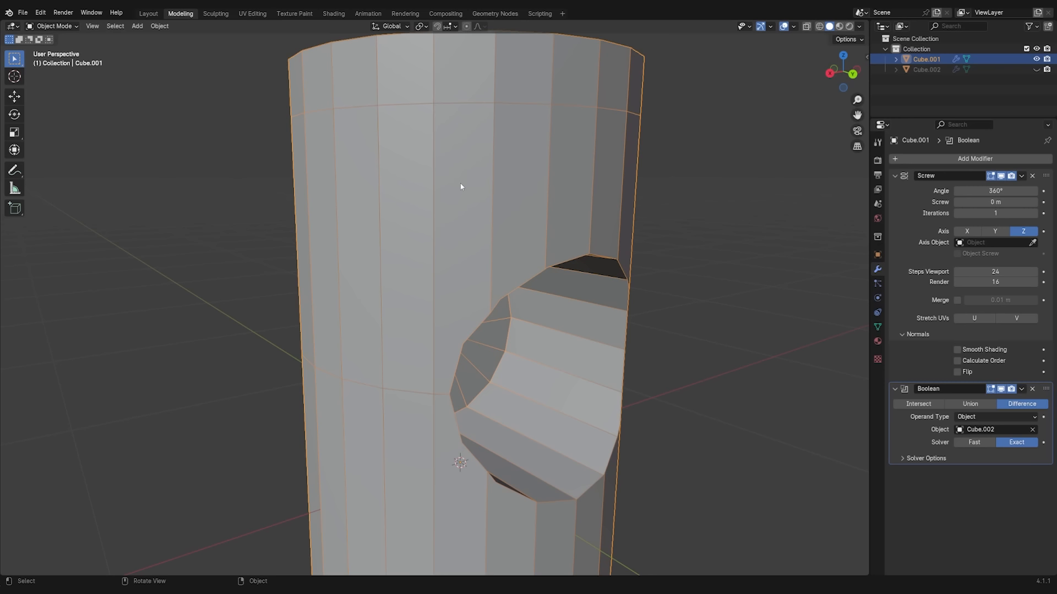
- Apply the Screw modifier and the Boolean modifier on the upright cylinder
{"action": "left_click", "coordinate": [1022, 176]}
{"action": "left_click", "coordinate": [1000, 186]}
{"action": "left_click", "coordinate": [1021, 176]}
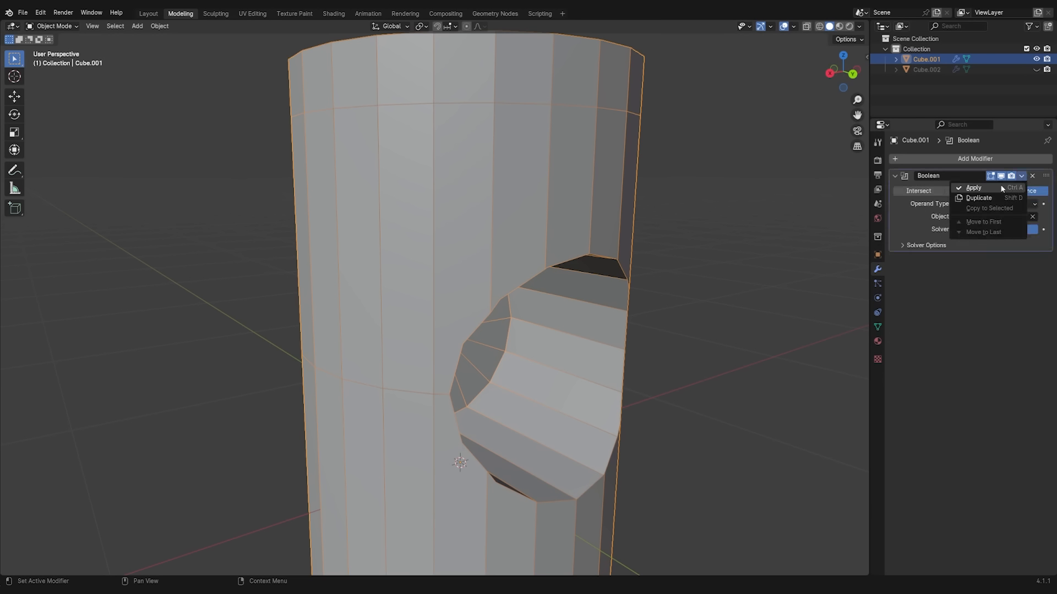
{"action": "left_click", "coordinate": [1000, 187]}
- Delete the outer wall faces surrounding the hole, between the upper and lower horizontal edge loops
{"action": "middle_click_drag", "start_coordinate": [652, 281], "coordinate": [619, 334]}
{"action": "key", "text": "Tab"}
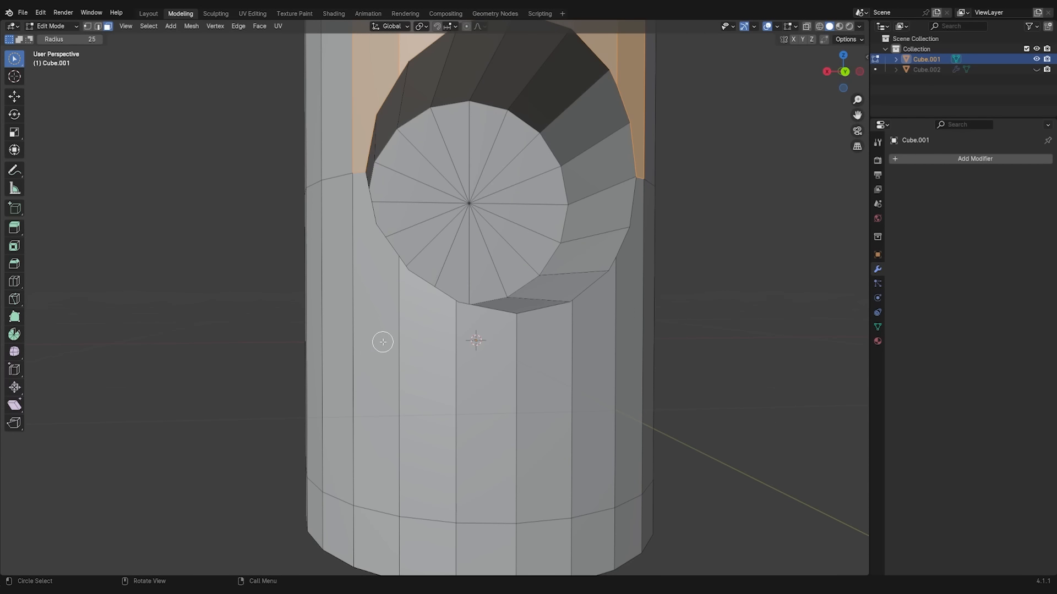
{"action": "mouse_move", "coordinate": [382, 342]}
{"action": "left_mouse_down"}
{"action": "mouse_move", "coordinate": [611, 362]}
{"action": "mouse_move", "coordinate": [569, 332]}
{"action": "left_mouse_up"}
{"action": "mouse_move", "coordinate": [568, 332]}
{"action": "middle_mouse_down"}
{"action": "mouse_move", "coordinate": [570, 390]}
{"action": "mouse_move", "coordinate": [553, 427]}
{"action": "mouse_move", "coordinate": [481, 195]}
{"action": "middle_mouse_up"}
{"action": "key", "text": "x"}
{"action": "left_click", "coordinate": [554, 426]}
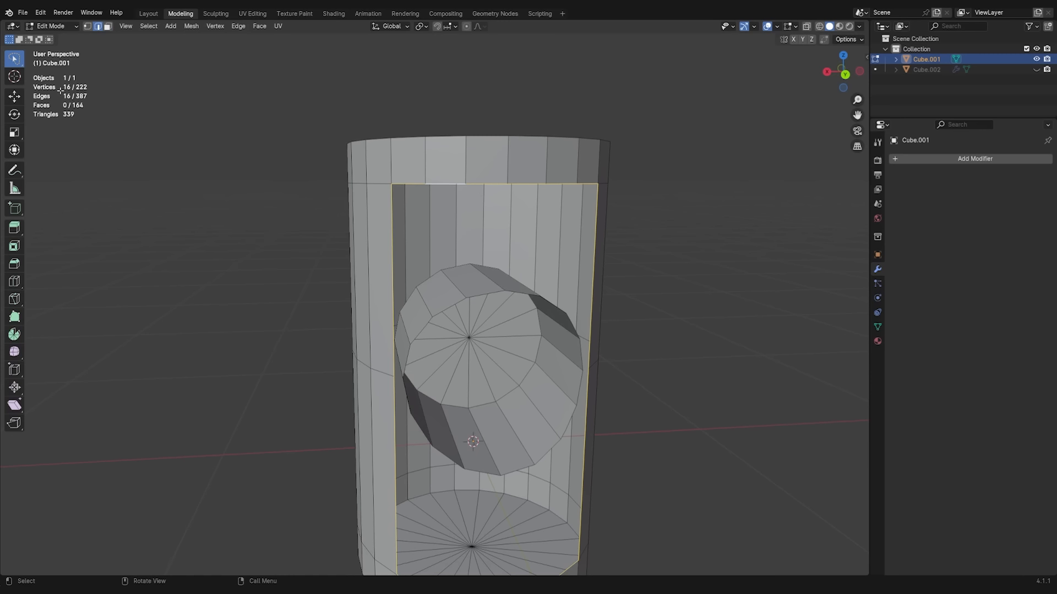
- Select the stray hole-rim vertices through Select Similar by Amount of Connecting Edges and dissolve them
{"action": "left_click", "coordinate": [437, 314]}
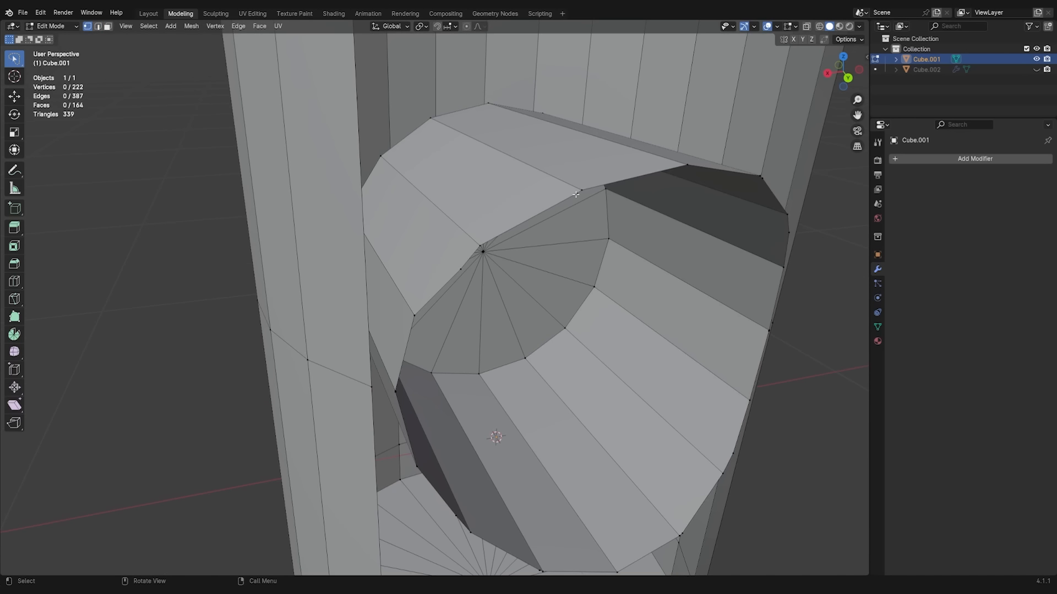
{"action": "left_click", "coordinate": [577, 193]}
{"action": "left_click", "coordinate": [146, 27]}
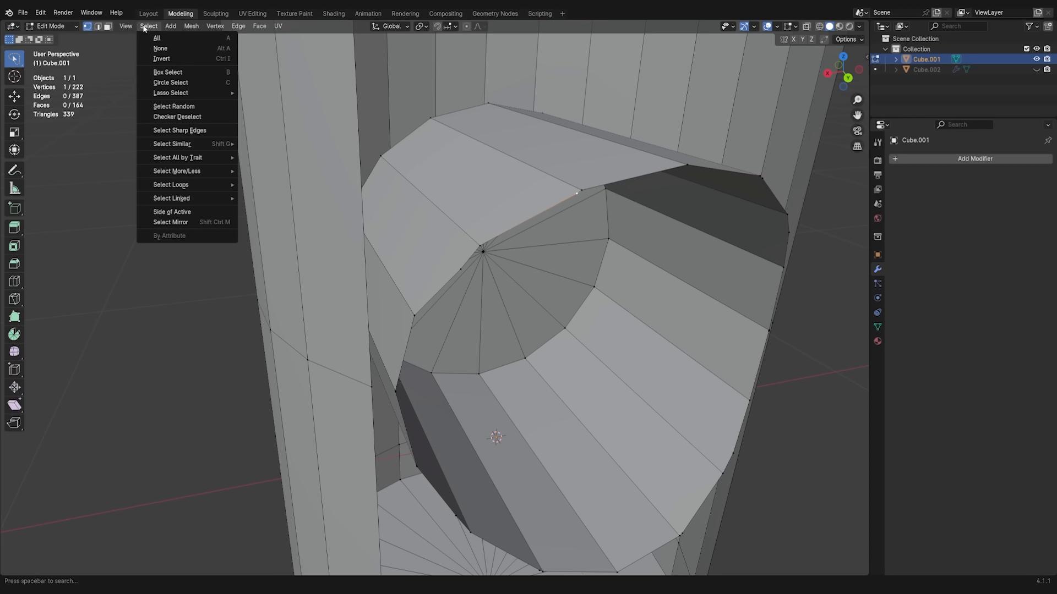
{"action": "mouse_move", "coordinate": [175, 147]}
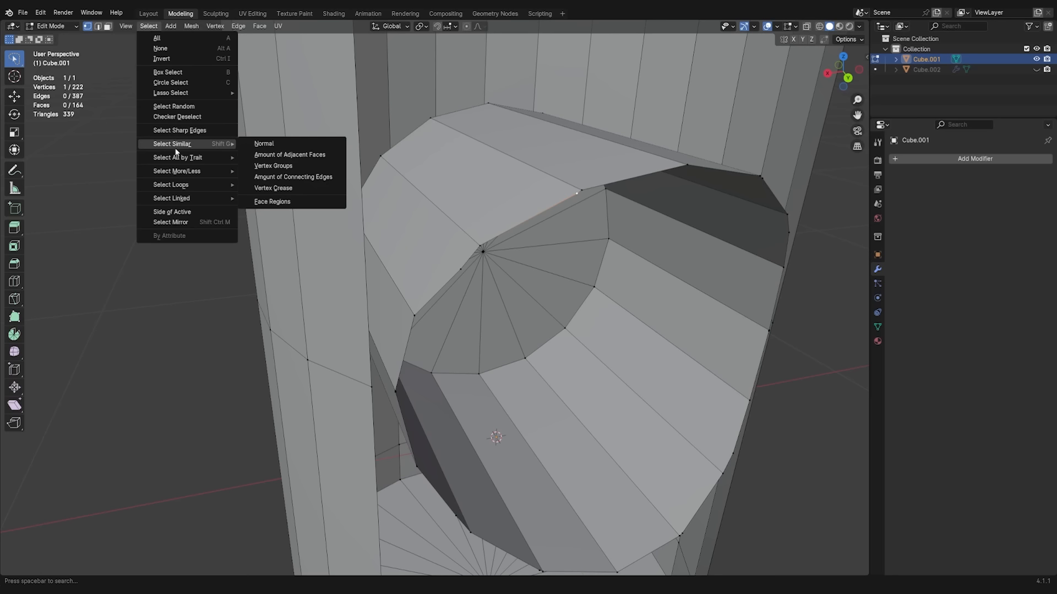
{"action": "left_click", "coordinate": [274, 178]}
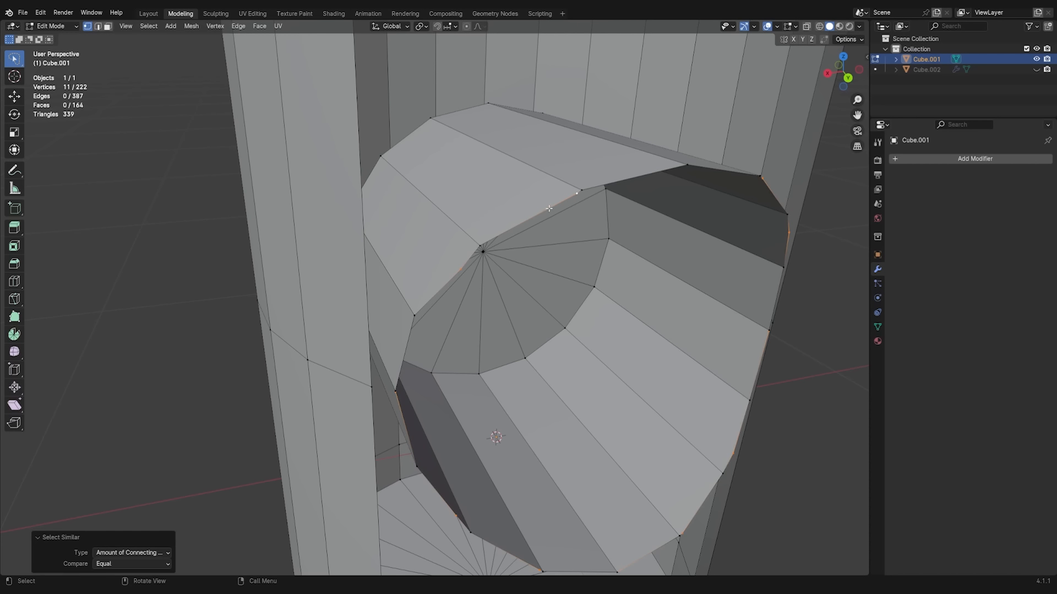
{"action": "middle_click_drag", "start_coordinate": [466, 274], "coordinate": [504, 277]}
{"action": "key", "text": "x"}
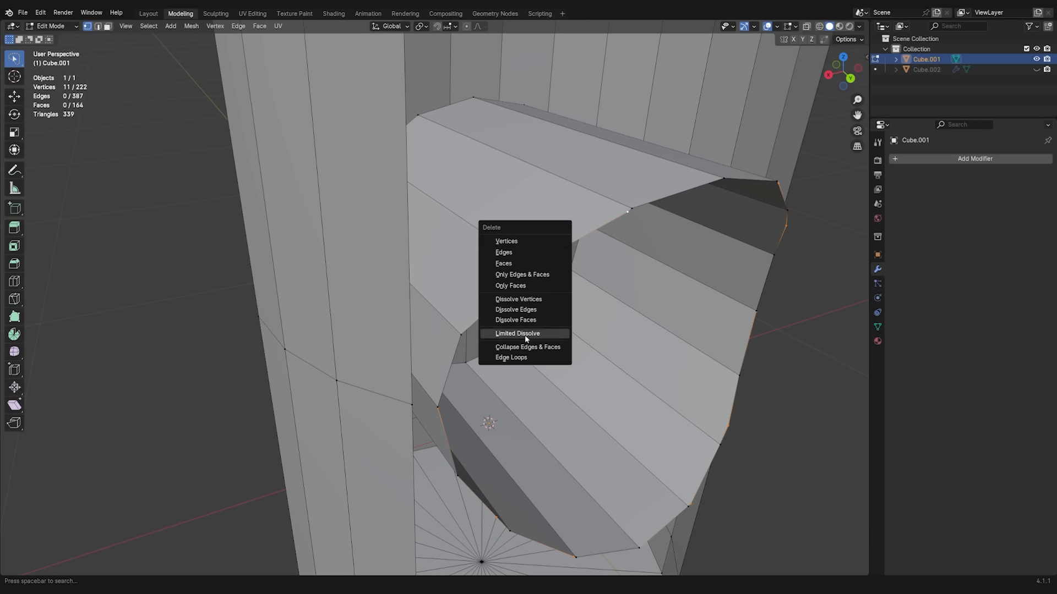
{"action": "left_click", "coordinate": [520, 298]}
{"action": "scroll", "coordinate": [562, 303], "scroll_direction": "down", "scroll_amount": 4}
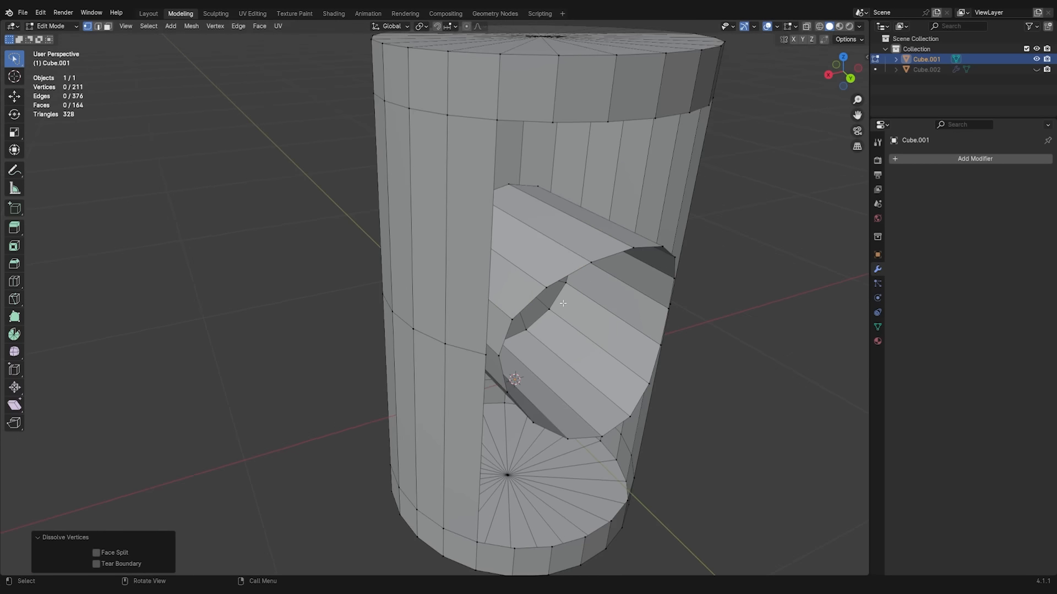
{"action": "mouse_move", "coordinate": [563, 303]}
{"action": "middle_mouse_down"}
{"action": "mouse_move", "coordinate": [544, 285]}
{"action": "mouse_move", "coordinate": [551, 301]}
{"action": "middle_mouse_up"}
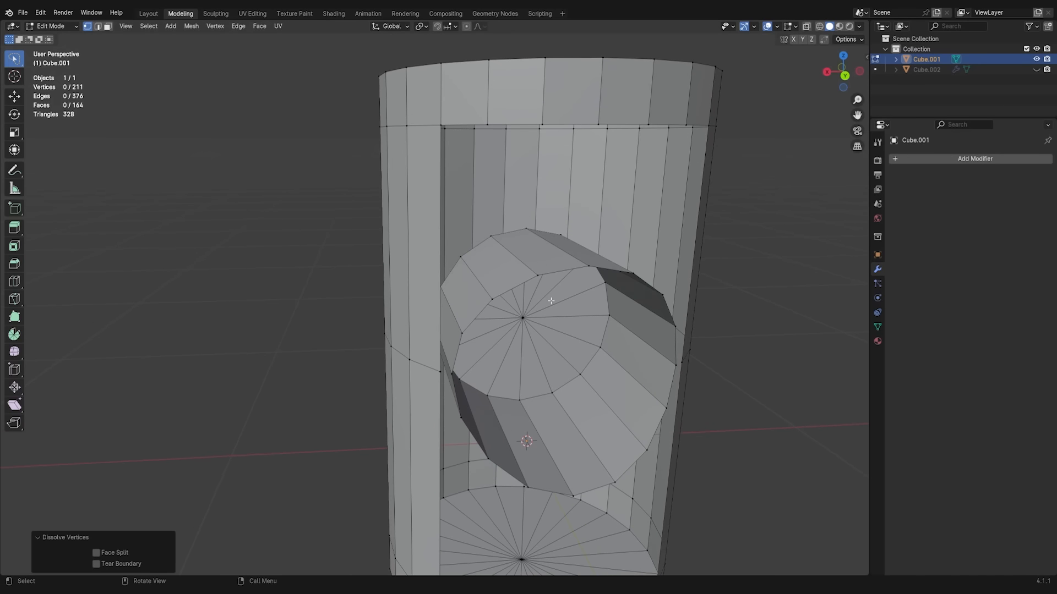
{"action": "key", "text": "Tab"}
{"action": "key", "text": "Tab"}
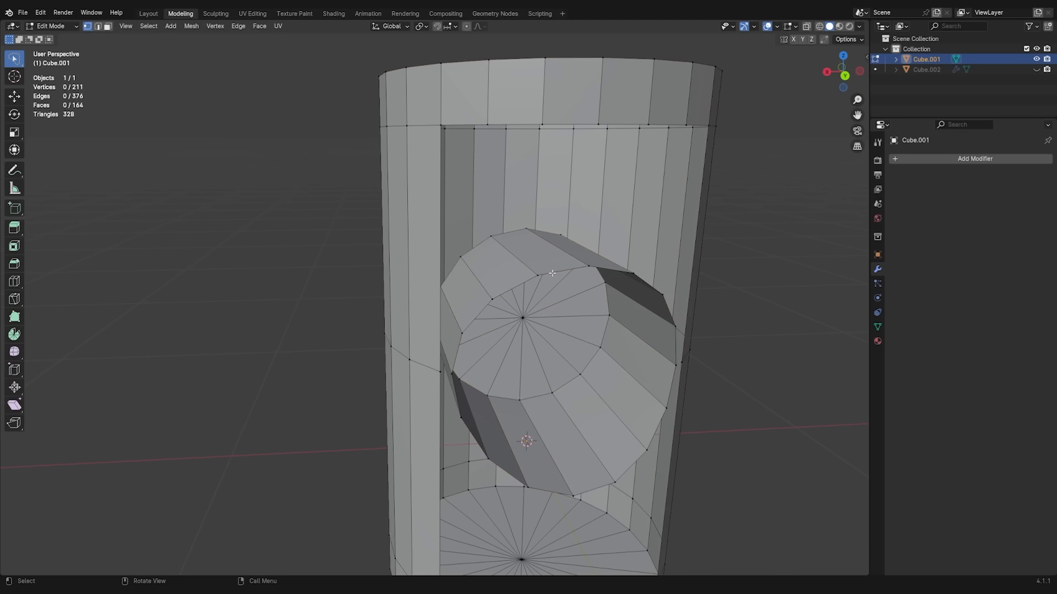
- Bridge the wall opening's border edge loop with the hole's rim edge loop
{"action": "left_click", "coordinate": [554, 272]}
{"action": "key", "text": "2"}
{"action": "left_click", "coordinate": [515, 286], "text": "alt"}
{"action": "left_click", "coordinate": [523, 126], "text": "alt"}
{"action": "mouse_move", "coordinate": [551, 191]}
{"action": "middle_mouse_down"}
{"action": "mouse_move", "coordinate": [531, 182]}
{"action": "mouse_move", "coordinate": [557, 198]}
{"action": "middle_mouse_up"}
{"action": "middle_click_drag", "start_coordinate": [536, 297], "coordinate": [508, 290]}
{"action": "left_click", "coordinate": [527, 297], "text": "alt+shift"}
{"action": "right_click", "coordinate": [509, 290]}
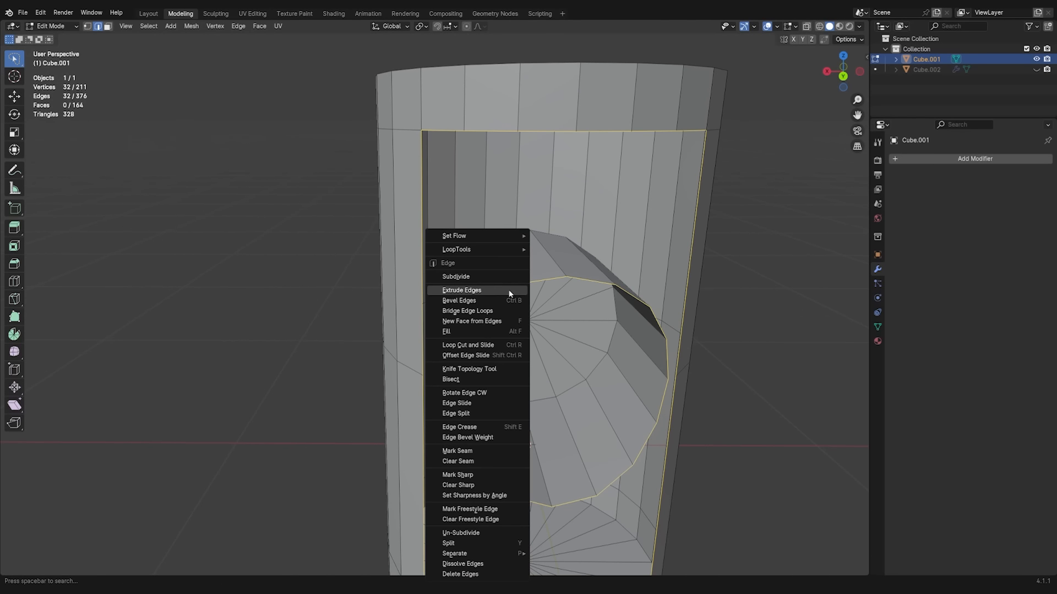
{"action": "left_click", "coordinate": [488, 312]}
{"action": "middle_click_drag", "start_coordinate": [489, 312], "coordinate": [543, 303]}
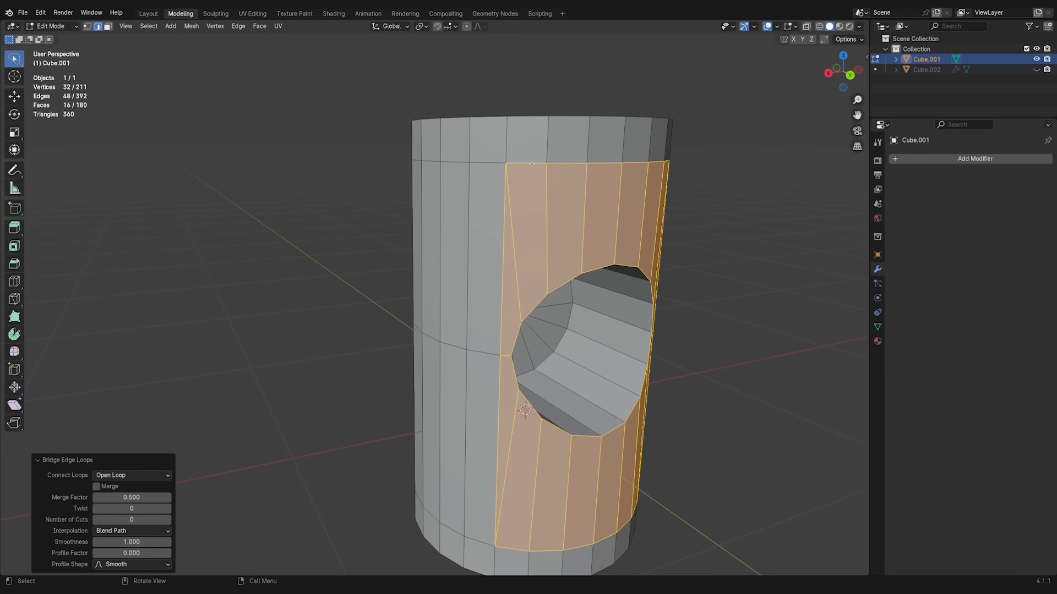
- Scale the horizontal edge loops above and below the hole along Z to bring them closer to the hole
{"action": "key", "text": "alt+a"}
{"action": "middle_click_drag", "start_coordinate": [531, 165], "coordinate": [494, 253]}
{"action": "left_click", "coordinate": [671, 185], "text": "alt"}
{"action": "left_click", "coordinate": [491, 443], "text": "alt+shift"}
{"action": "left_click", "coordinate": [455, 441], "text": "alt+shift"}
{"action": "left_click", "coordinate": [509, 185], "text": "alt+shift"}
{"action": "key", "text": "s"}
{"action": "key", "text": "z"}
{"action": "left_click", "coordinate": [544, 265]}
- Apply all transforms (location, rotation and scale) to the cylinder and return to editing its mesh
{"action": "key", "text": "Tab"}
{"action": "key", "text": "ctrl+a"}
{"action": "left_click", "coordinate": [494, 253]}
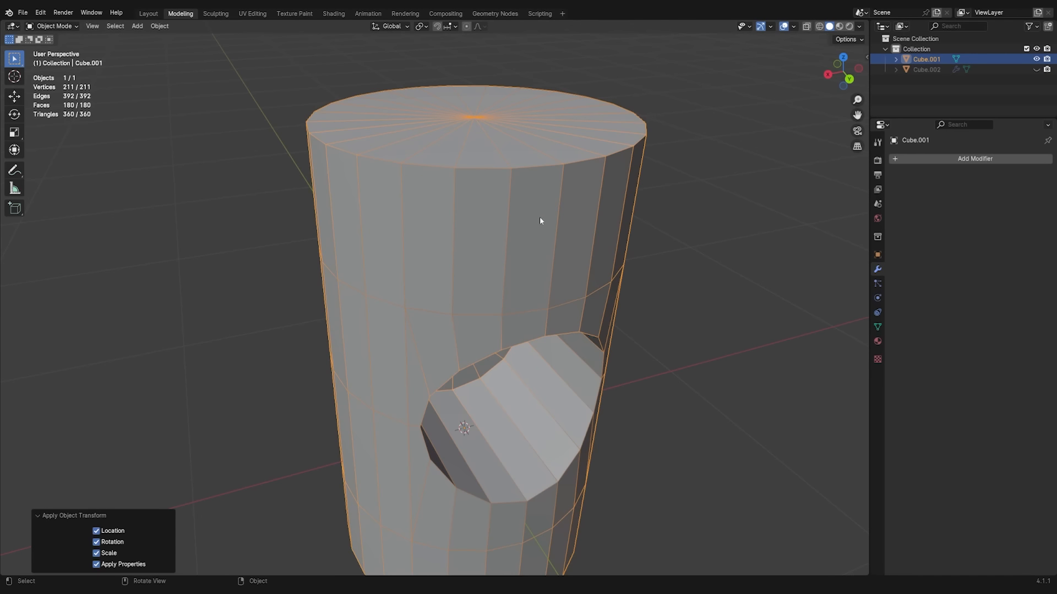
{"action": "key", "text": "Tab"}
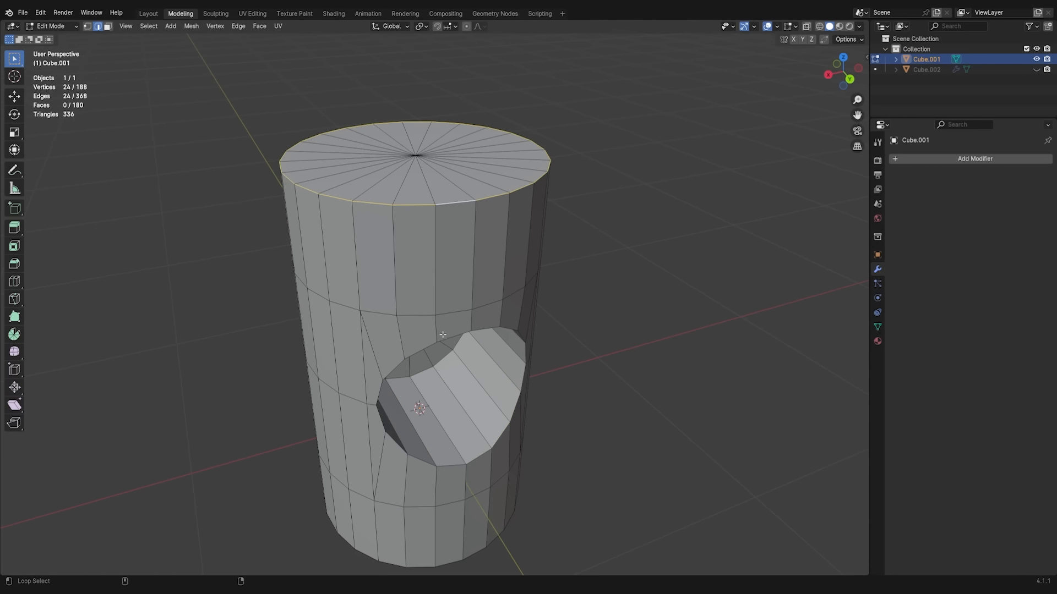
{"action": "left_click", "coordinate": [453, 338], "text": "alt+shift"}
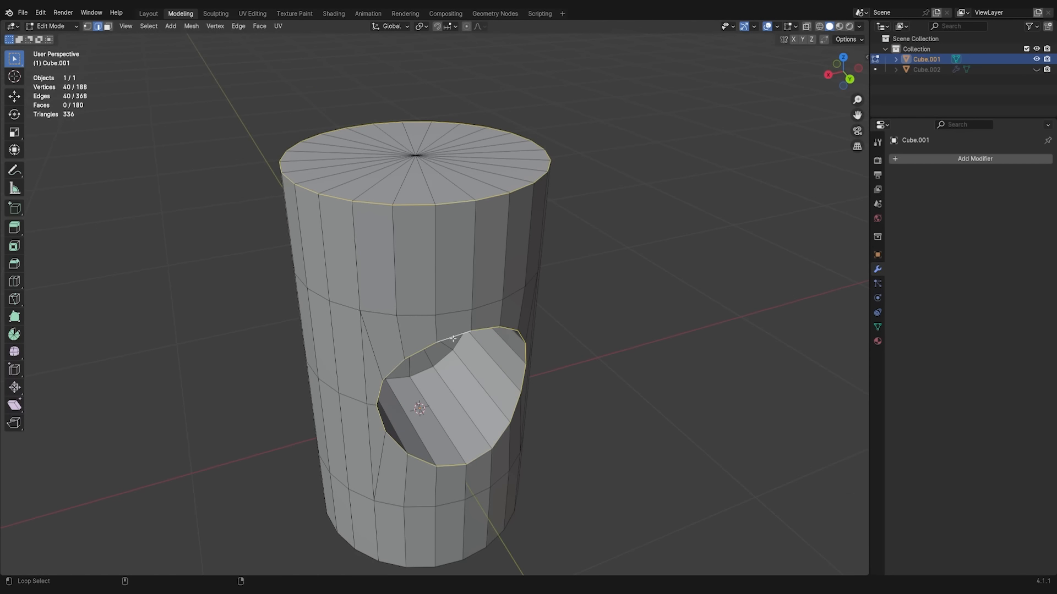
{"action": "middle_click_drag", "start_coordinate": [453, 339], "coordinate": [444, 304]}
{"action": "key", "text": "alt+a"}
{"action": "middle_click_drag", "start_coordinate": [696, 287], "coordinate": [701, 262]}
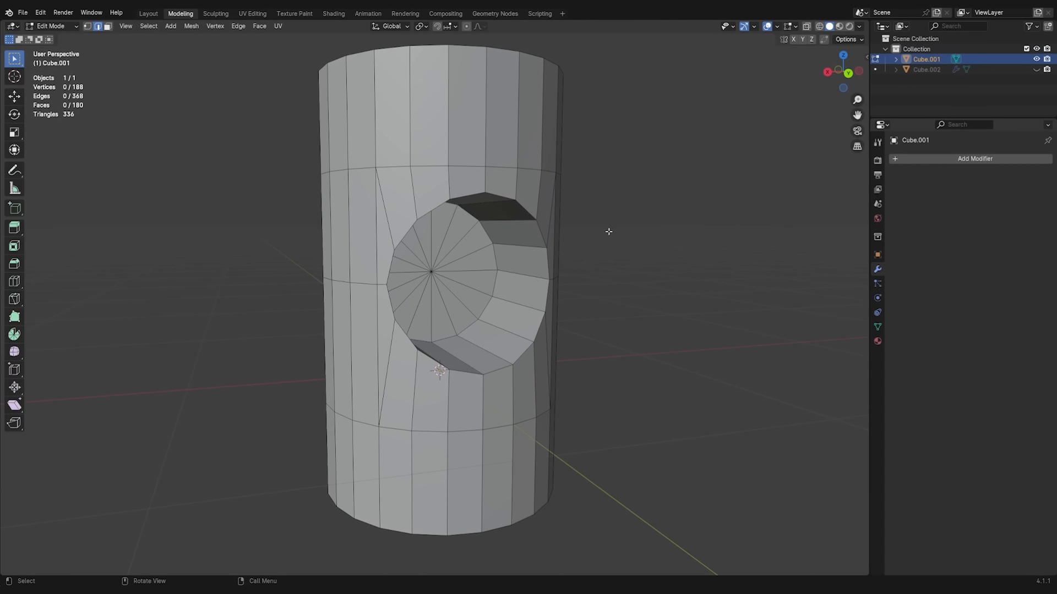
{"action": "middle_click_drag", "start_coordinate": [608, 232], "coordinate": [601, 236]}
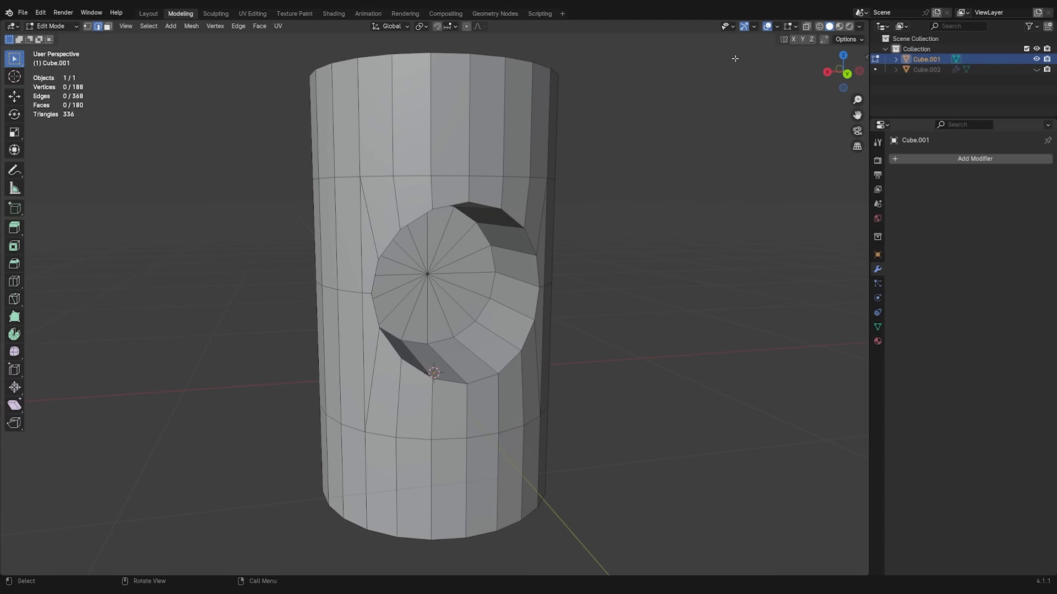
{"action": "left_click", "coordinate": [494, 262], "text": "alt"}
{"action": "middle_click_drag", "start_coordinate": [494, 261], "coordinate": [512, 262]}
{"action": "key", "text": "ctrl+b"}
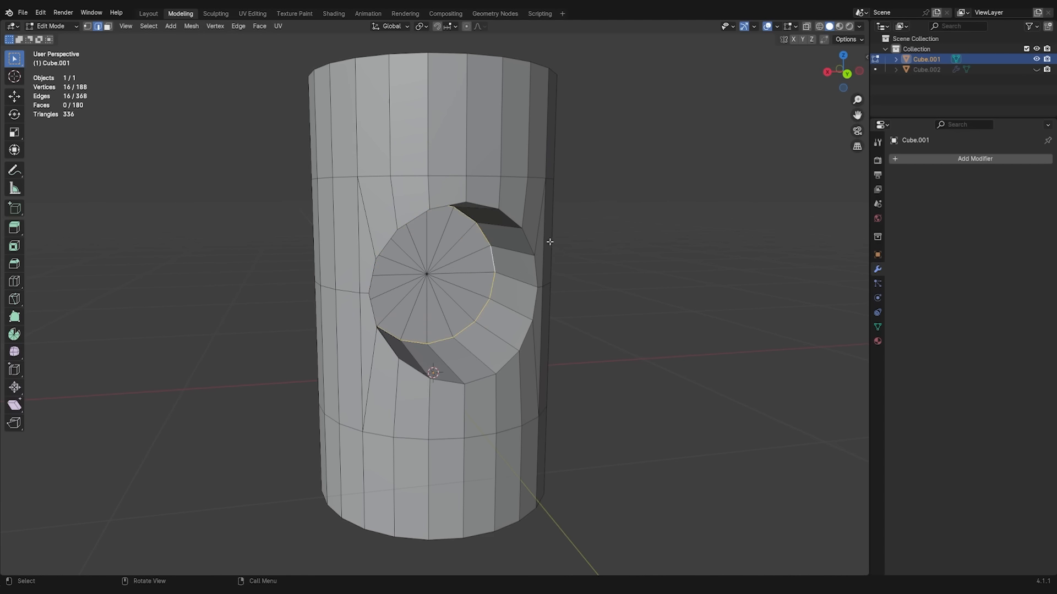
{"action": "left_click", "coordinate": [618, 246]}
- Turn on the Face Orientation overlay and examine the normals around the hole
{"action": "left_click", "coordinate": [776, 26]}
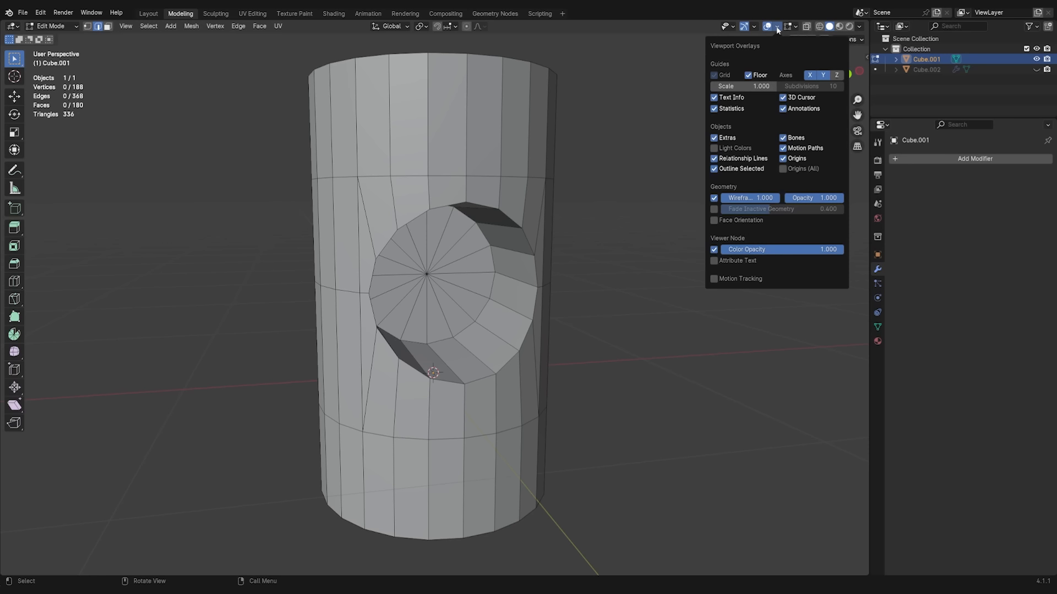
{"action": "left_click", "coordinate": [714, 220]}
{"action": "middle_click_drag", "start_coordinate": [584, 286], "coordinate": [452, 300]}
{"action": "key", "text": "Tab"}
{"action": "scroll", "coordinate": [455, 275], "scroll_direction": "up", "scroll_amount": 3}
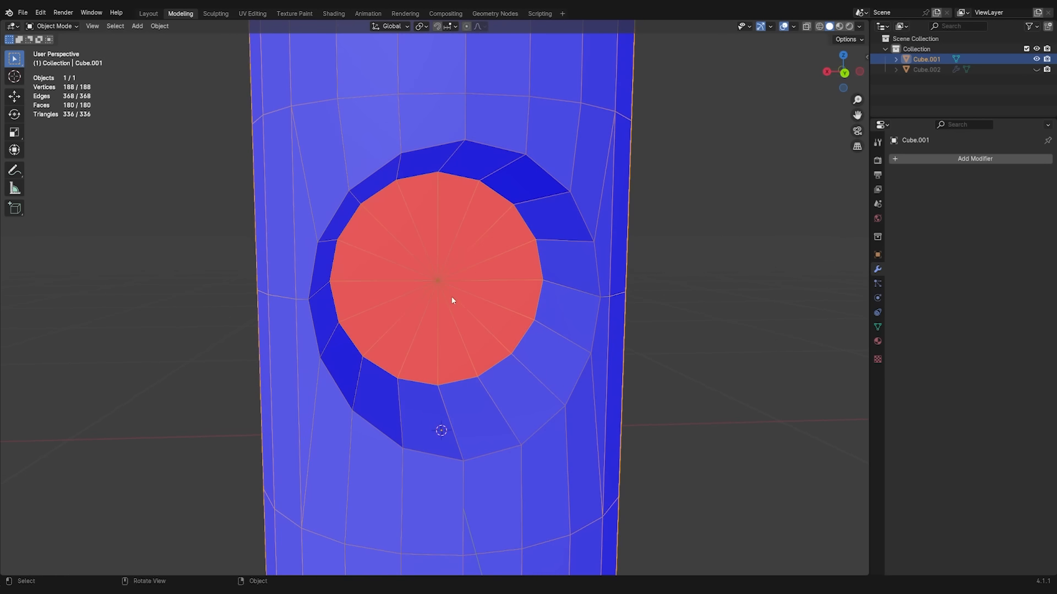
- Flip the normals of the faces at the bottom of the hole and turn off the Face Orientation overlay
{"action": "key", "text": "Tab"}
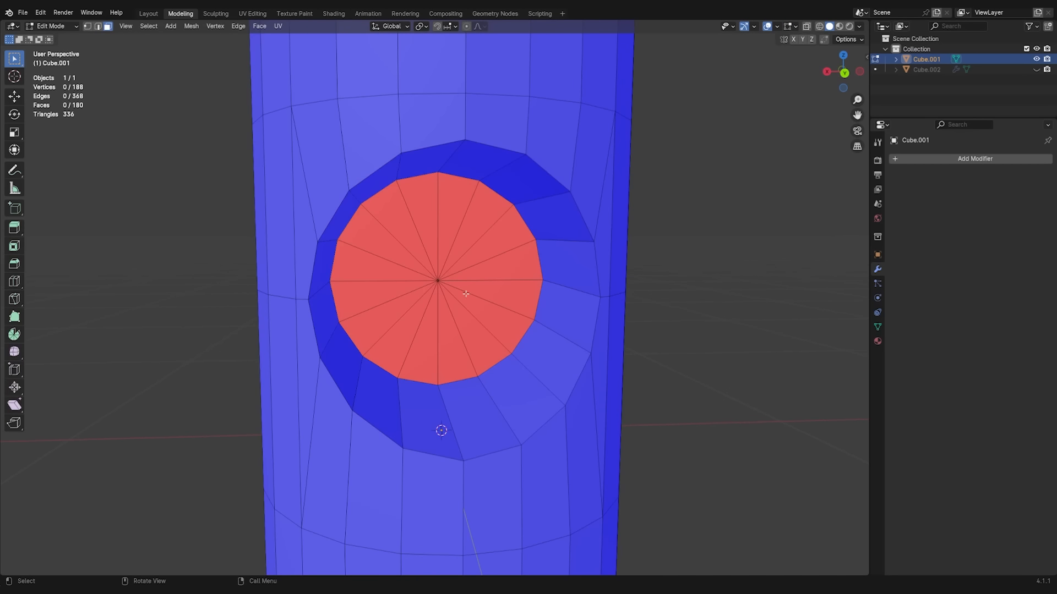
{"action": "key", "text": "l"}
{"action": "middle_click_drag", "start_coordinate": [448, 285], "coordinate": [611, 300]}
{"action": "scroll", "coordinate": [490, 293], "scroll_direction": "down", "scroll_amount": 5}
{"action": "left_click_drag", "start_coordinate": [317, 233], "coordinate": [446, 400], "text": "ctrl"}
{"action": "scroll", "coordinate": [382, 293], "scroll_direction": "up", "scroll_amount": 4}
{"action": "middle_click_drag", "start_coordinate": [490, 300], "coordinate": [409, 291]}
{"action": "left_click", "coordinate": [192, 26]}
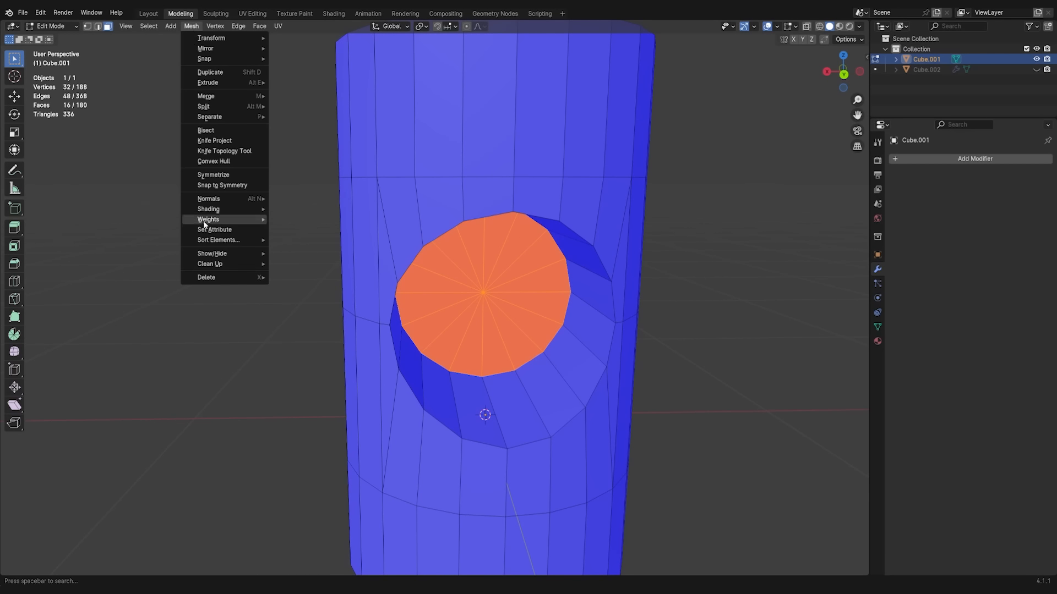
{"action": "mouse_move", "coordinate": [213, 201]}
{"action": "left_click", "coordinate": [287, 199]}
{"action": "middle_click_drag", "start_coordinate": [286, 200], "coordinate": [710, 261]}
{"action": "left_click", "coordinate": [701, 256]}
{"action": "left_click", "coordinate": [777, 26]}
{"action": "left_click", "coordinate": [715, 221]}
- Bevel the cylinder's end loops, hole rim and hole-bottom loop by about 0.045 m with 2 segments, shape 1.000 and Loop Slide off
{"action": "mouse_move", "coordinate": [611, 289]}
{"action": "middle_mouse_down"}
{"action": "mouse_move", "coordinate": [552, 272]}
{"action": "mouse_move", "coordinate": [546, 229]}
{"action": "mouse_move", "coordinate": [521, 308]}
{"action": "mouse_move", "coordinate": [526, 203]}
{"action": "middle_mouse_up"}
{"action": "key", "text": "2"}
{"action": "left_click", "coordinate": [550, 225], "text": "alt"}
{"action": "left_click", "coordinate": [595, 212], "text": "alt+shift"}
{"action": "scroll", "coordinate": [550, 231], "scroll_direction": "down", "scroll_amount": 3}
{"action": "left_click", "coordinate": [512, 321], "text": "alt+shift"}
{"action": "left_click", "coordinate": [529, 353], "text": "alt+shift"}
{"action": "middle_click_drag", "start_coordinate": [529, 353], "coordinate": [555, 365]}
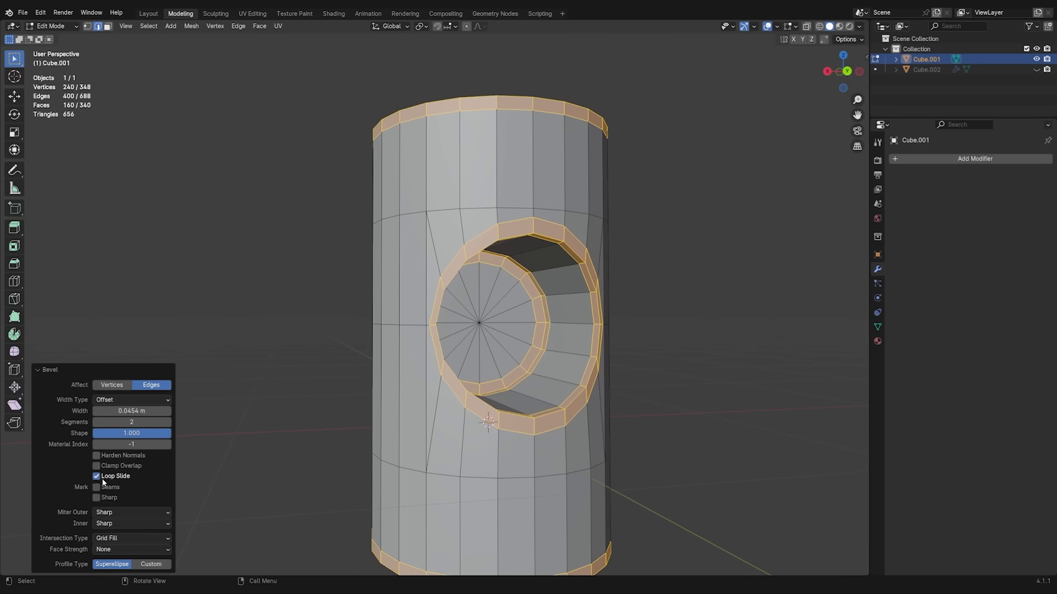
{"action": "left_click", "coordinate": [98, 477]}
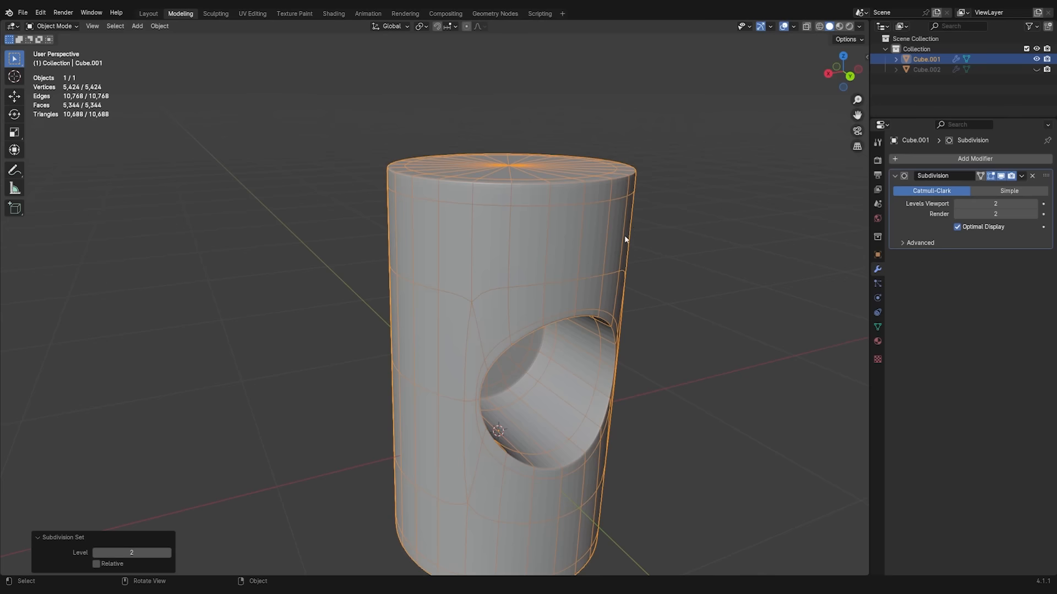
- Shade the subdivided cylinder smooth and deselect it to examine the surface around the hole
{"action": "middle_click_drag", "start_coordinate": [619, 300], "coordinate": [629, 278]}
{"action": "right_click", "coordinate": [529, 201]}
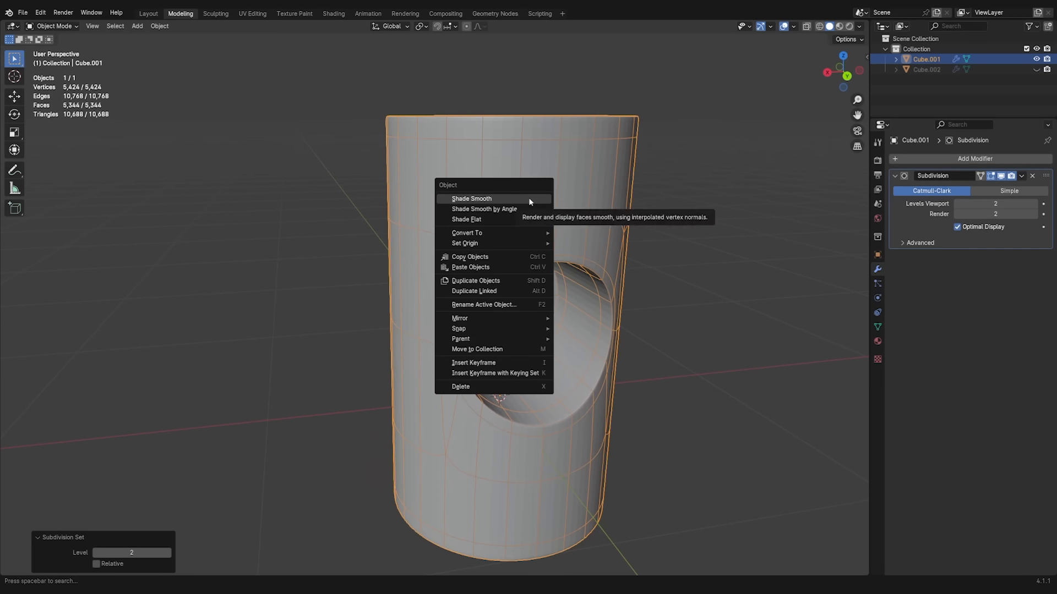
{"action": "left_click", "coordinate": [531, 202]}
{"action": "left_click", "coordinate": [759, 257]}
{"action": "middle_click_drag", "start_coordinate": [758, 256], "coordinate": [661, 291]}
- Slide the mid-height vertex beside the hole's rim away from the hole along its horizontal edge by a factor of about 0.36
{"action": "middle_click_drag", "start_coordinate": [498, 358], "coordinate": [591, 340]}
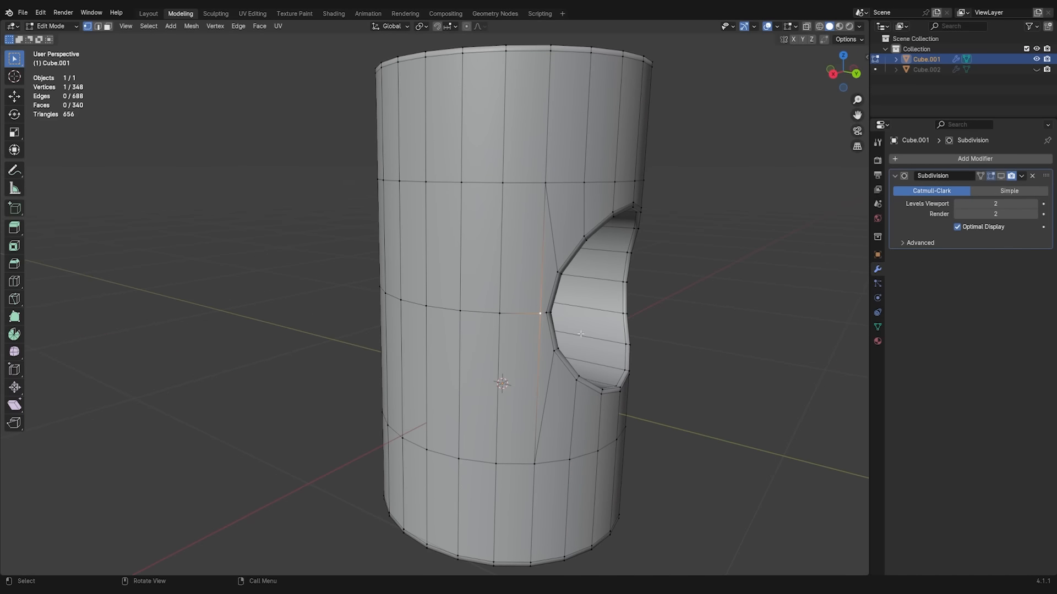
{"action": "key", "text": "g"}
{"action": "key", "text": "g"}
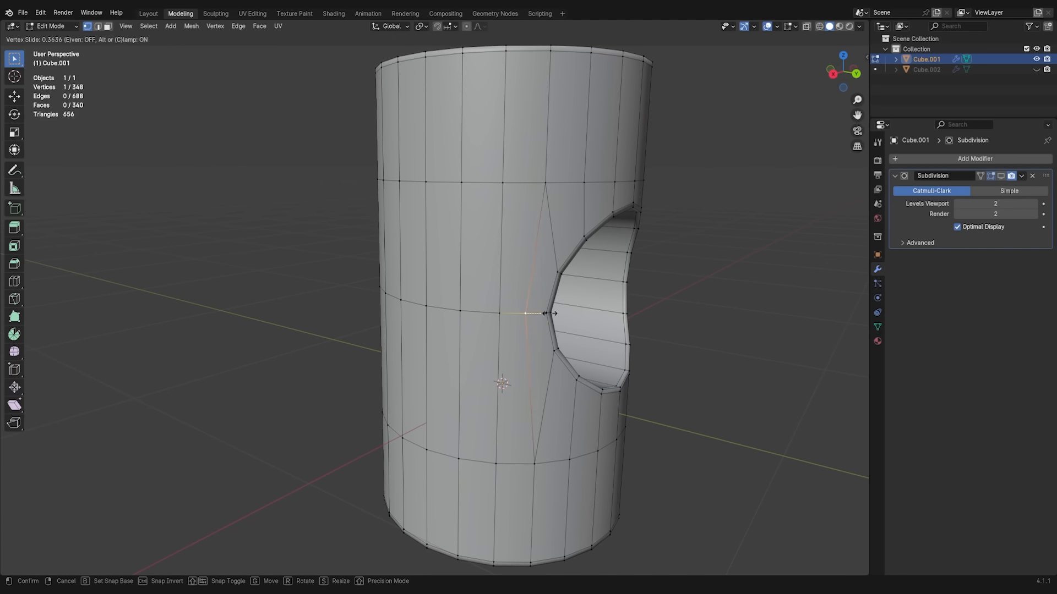
{"action": "left_click", "coordinate": [549, 313]}
{"action": "middle_click_drag", "start_coordinate": [679, 364], "coordinate": [696, 351]}
- Return to Object Mode, re-enable the Subdivision modifier's viewport display and deselect the cylinder to check the smoothed hole
{"action": "key", "text": "Tab"}
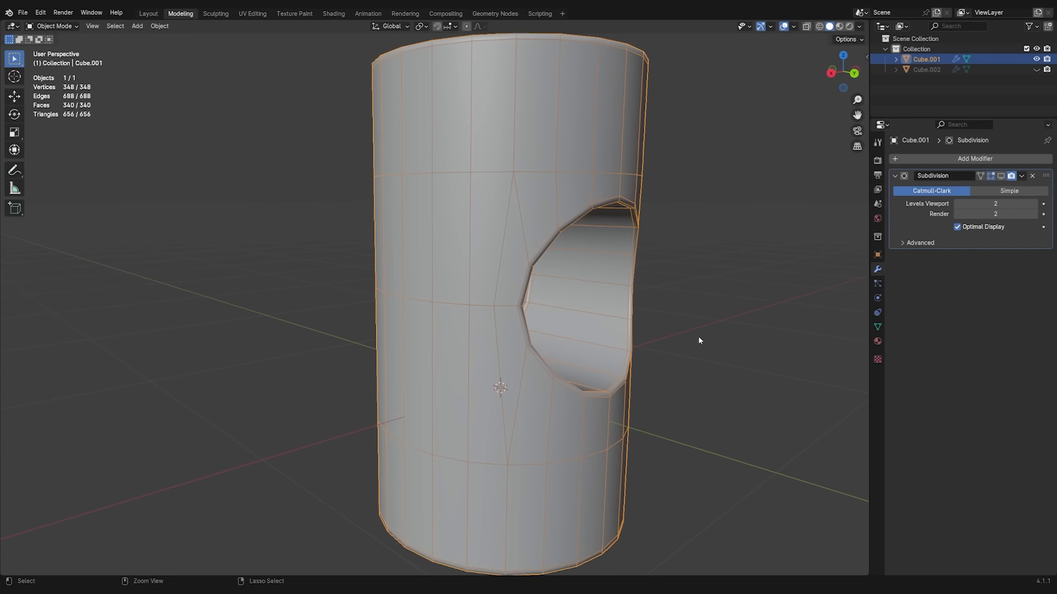
{"action": "left_click", "coordinate": [1001, 177]}
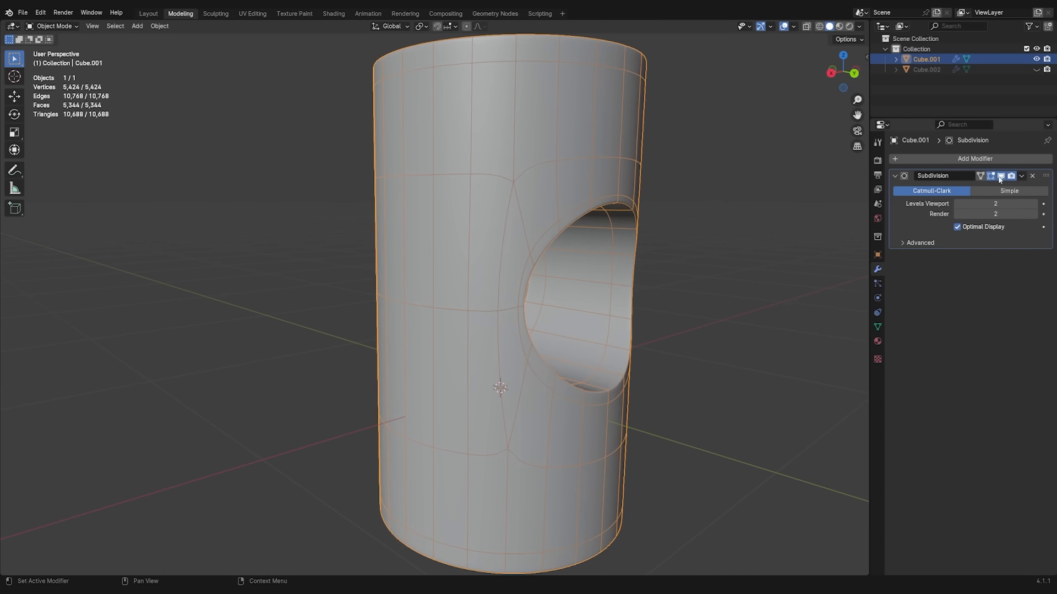
{"action": "left_click", "coordinate": [755, 302]}
{"action": "middle_click_drag", "start_coordinate": [755, 303], "coordinate": [712, 330]}
{"action": "right_click", "coordinate": [730, 246]}
{"action": "left_click", "coordinate": [731, 245]}
{"action": "middle_click_drag", "start_coordinate": [712, 304], "coordinate": [673, 330]}
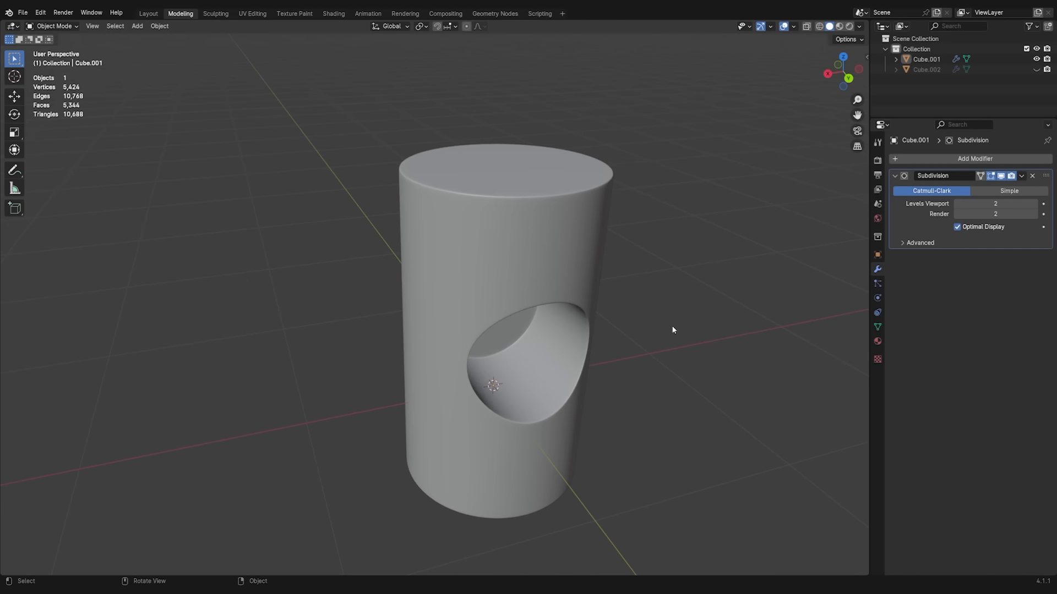